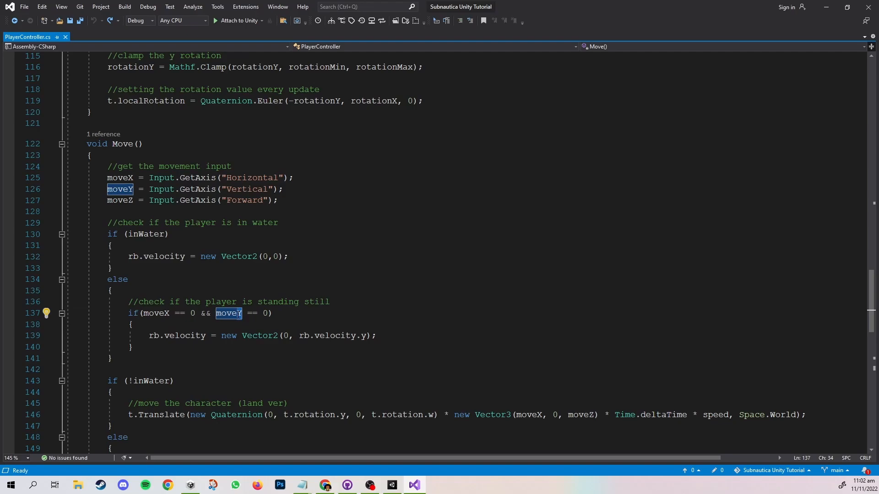
Step: Make the standing-still check in Move() test moveZ instead of moveY, and save the PlayerController script
key(Delete)
text(Z)
key(End)
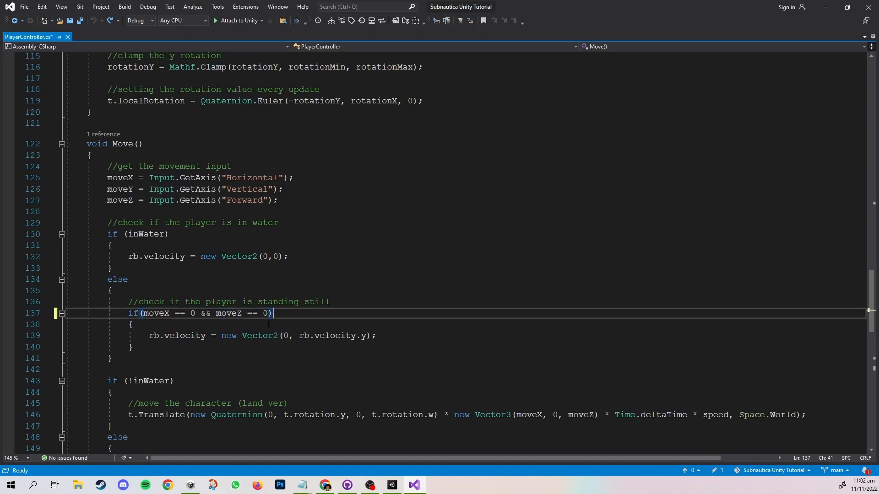
drag(142, 314, 170, 314)
key(End)
key(ctrl+s)
Step: Switch to Unity, create a folder named Time inside Assets/Scripts, and open it
click(824, 8)
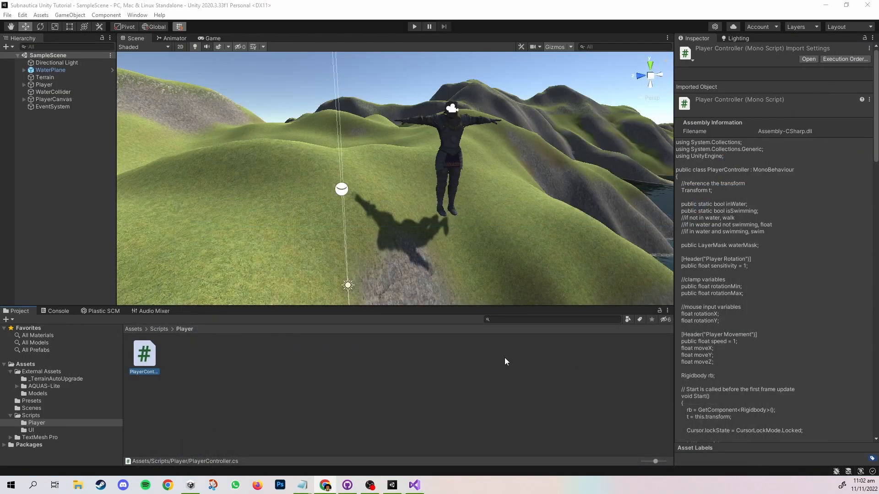
click(299, 75)
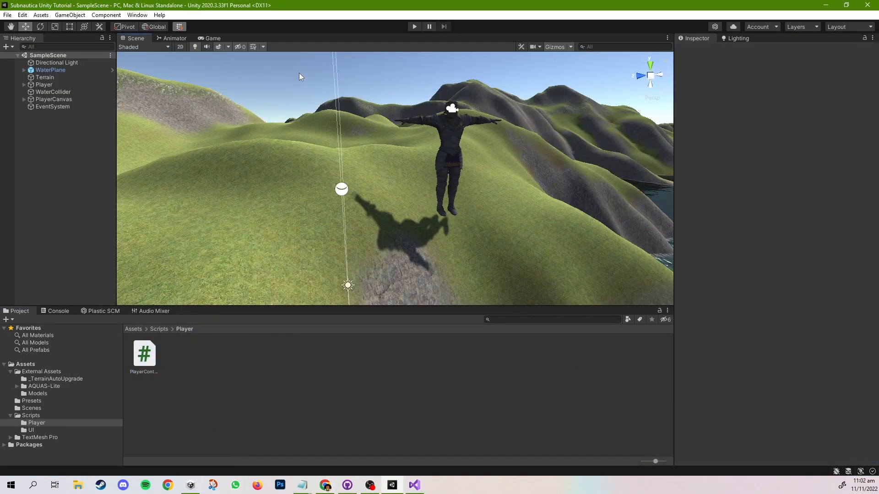
click(133, 329)
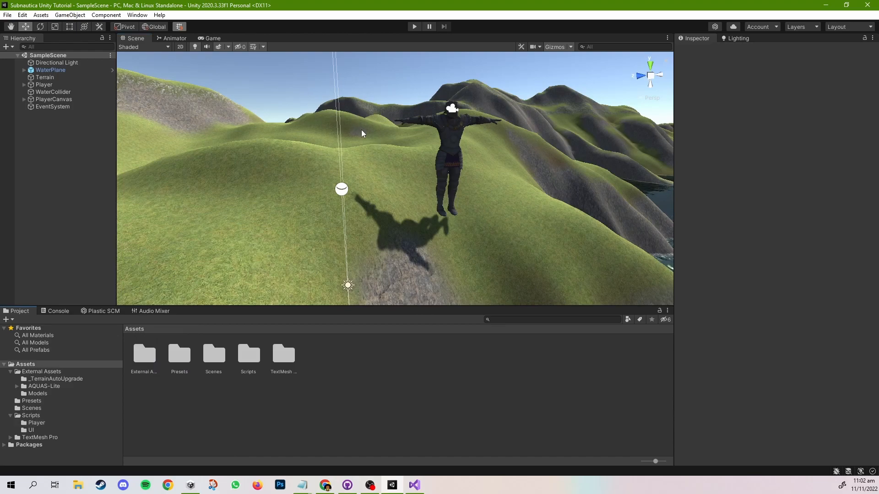
double_click(241, 359)
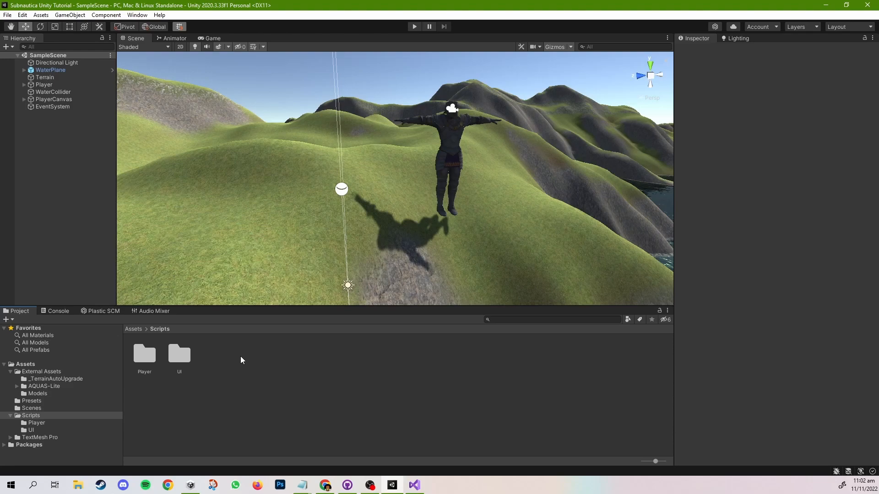
right_click(242, 360)
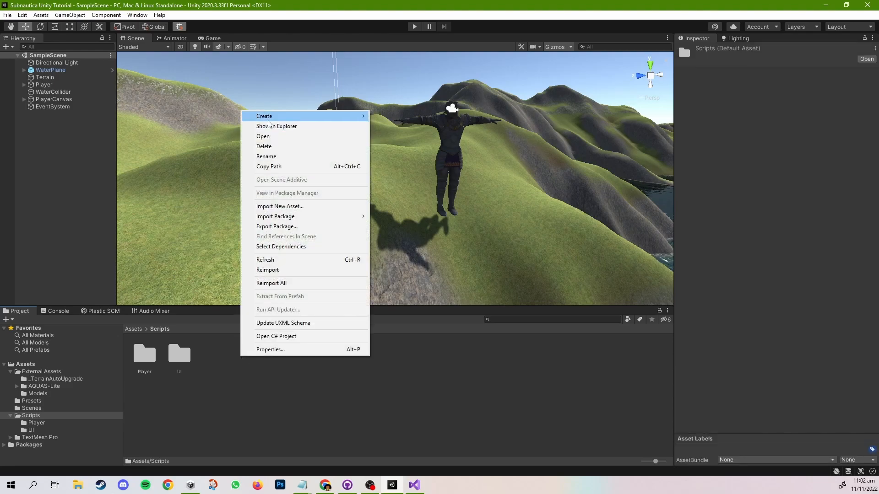
mouse_move(288, 116)
click(402, 116)
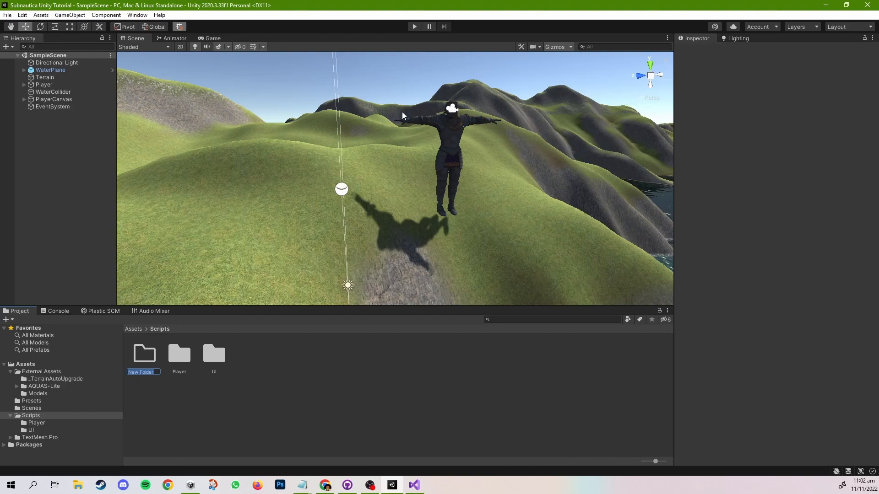
text(Time)
key(Return)
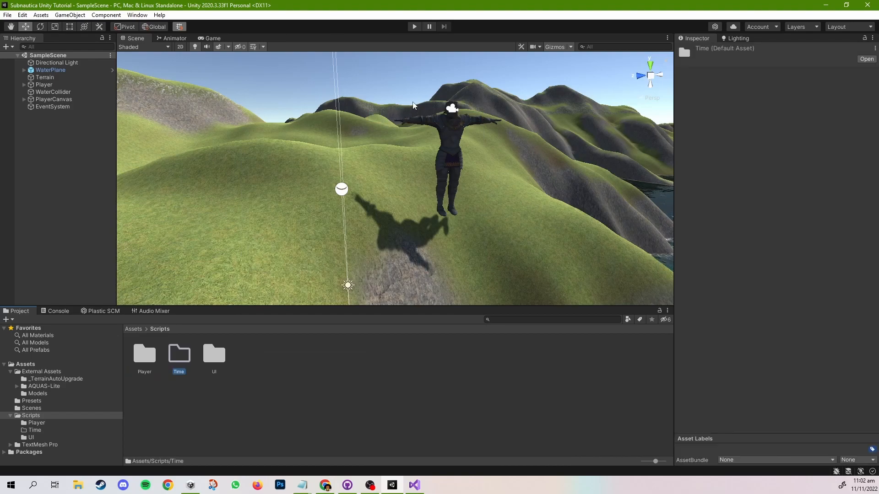
double_click(183, 353)
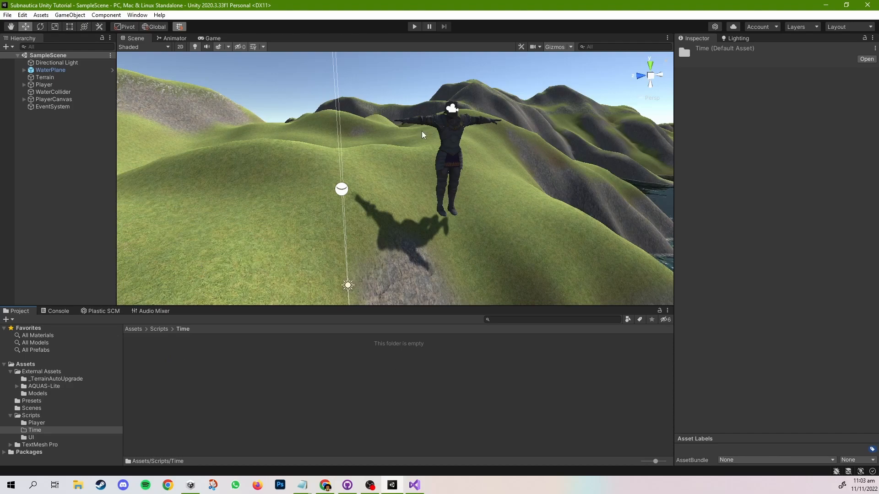
Step: Rotate the Directional Light in global orientation to about X 44.9, Y -14.2, Z 700.3
scroll(422, 134, down, 10)
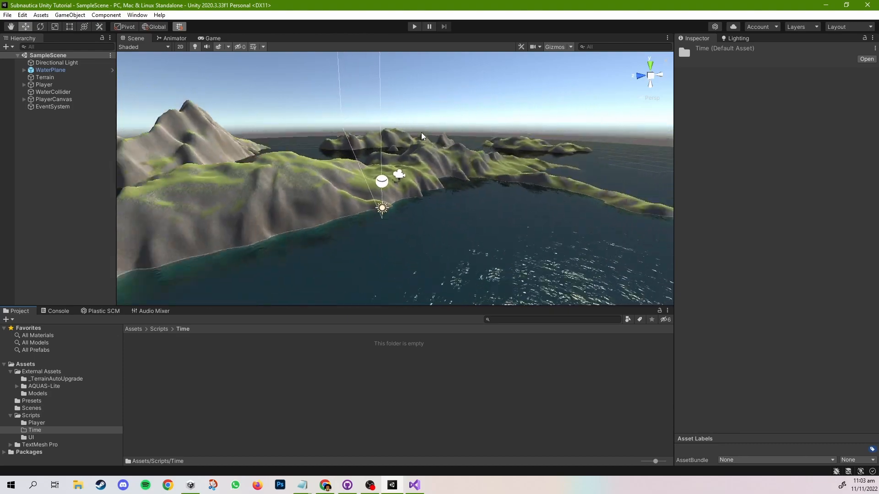
click(54, 63)
scroll(334, 125, down, 5)
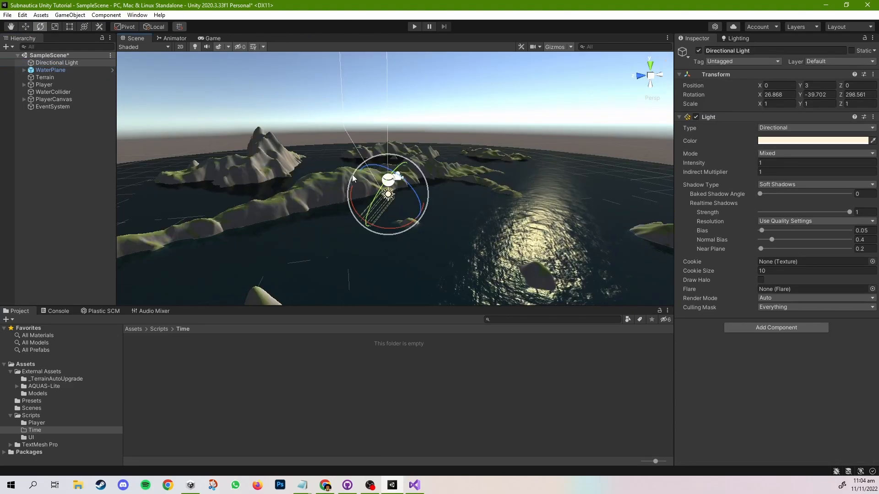
click(148, 26)
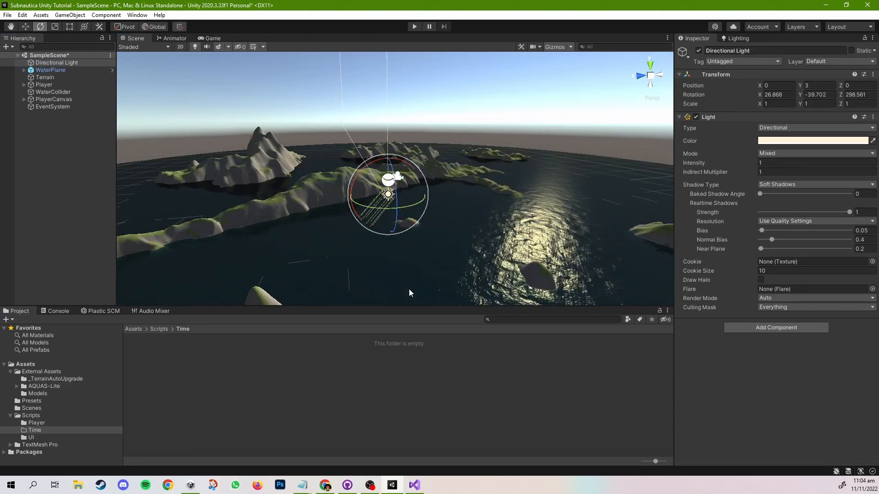
drag(397, 181, 383, 141)
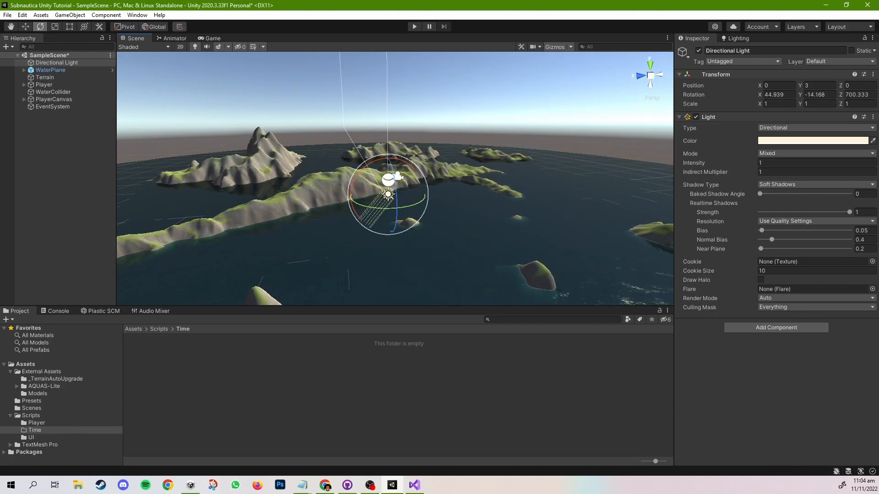
click(366, 385)
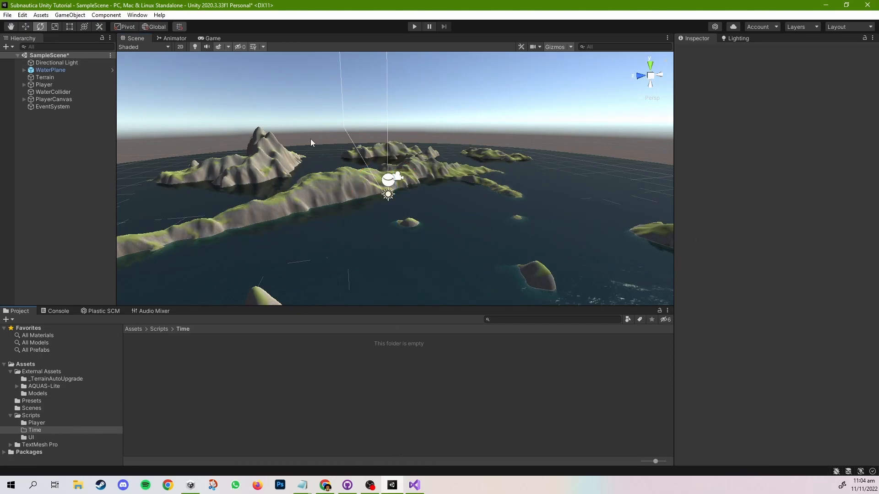
scroll(407, 206, up, 1)
scroll(402, 211, up, 5)
middle_drag(390, 221, 418, 217)
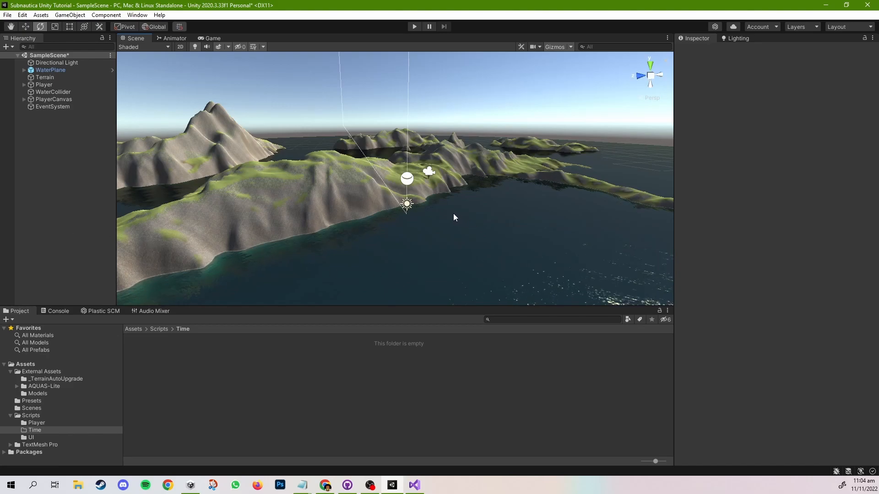
middle_drag(393, 163, 361, 213)
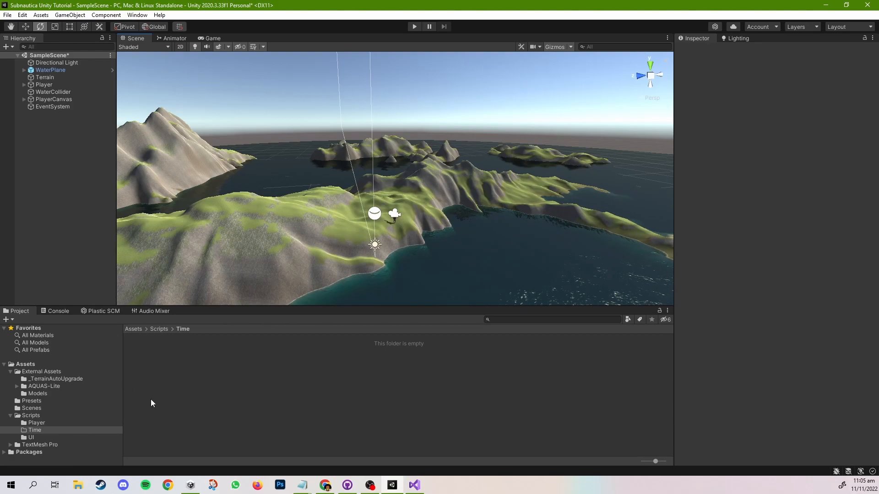
Step: Create a C# script named GameTimeStamp in the Time folder and open it in Visual Studio
right_click(173, 358)
mouse_move(284, 118)
click(329, 132)
text(GameTi)
text(mestamp)
key(Return)
double_click(153, 361)
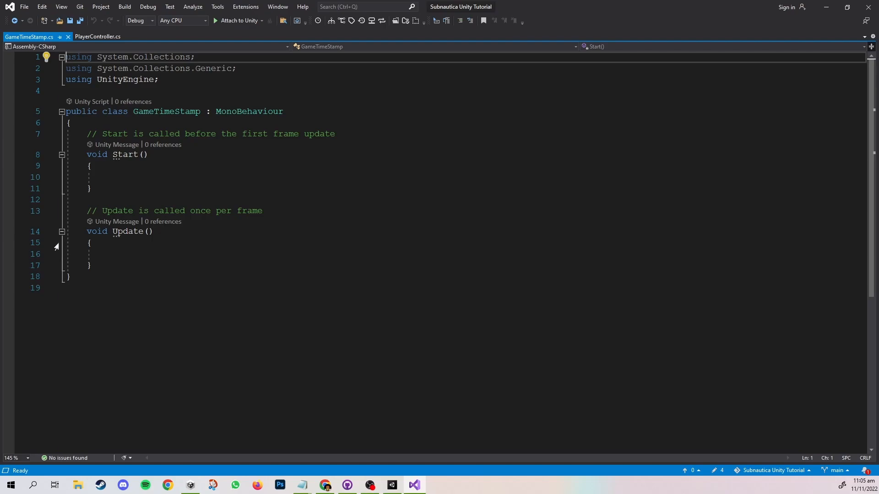
Step: Remove the MonoBehaviour inheritance from GameTimeStamp, add the [System.Serializable] attribute above the class, and save
drag(202, 111, 320, 111)
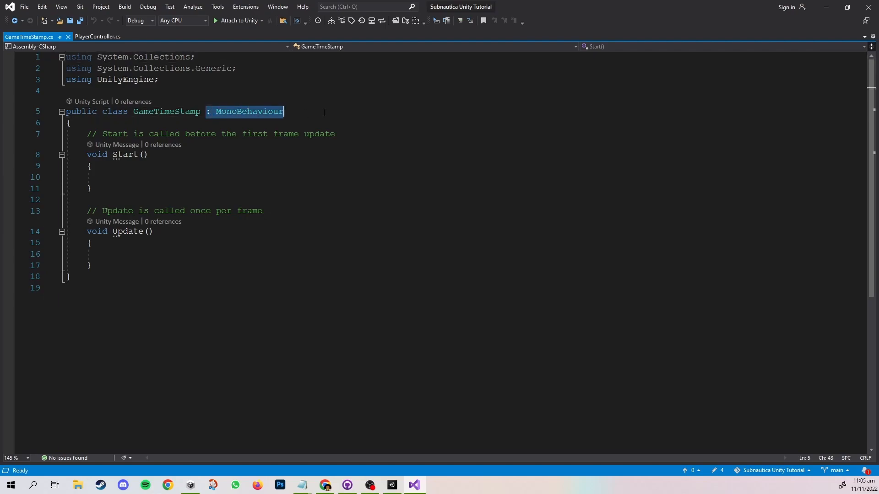
key(BackSpace)
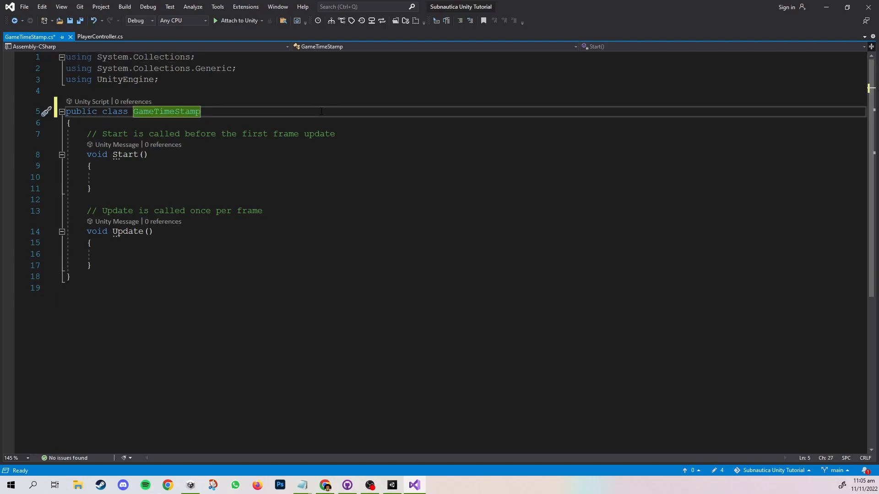
click(193, 96)
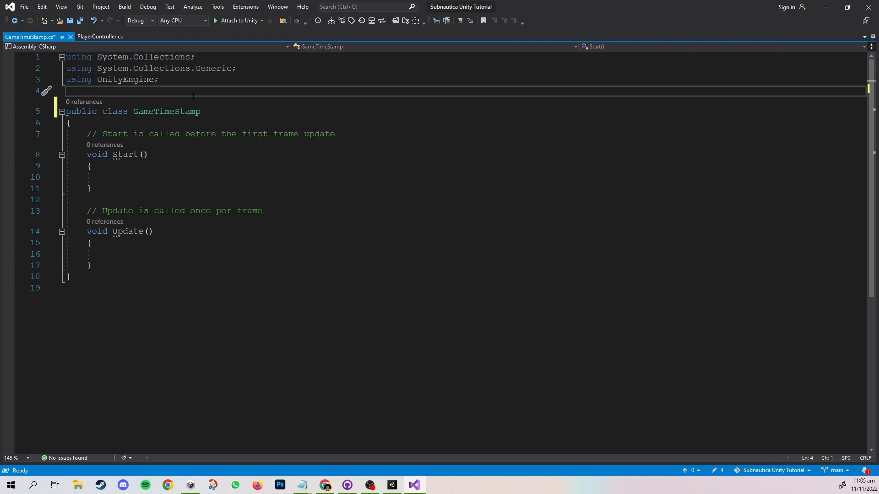
key(Return)
text([System.Serializable])
key(ctrl+s)
Step: Delete the default Start and Update methods and their comments from the GameTimeStamp class
key(Down)
key(Down)
key(Down)
key(Down)
key(Down)
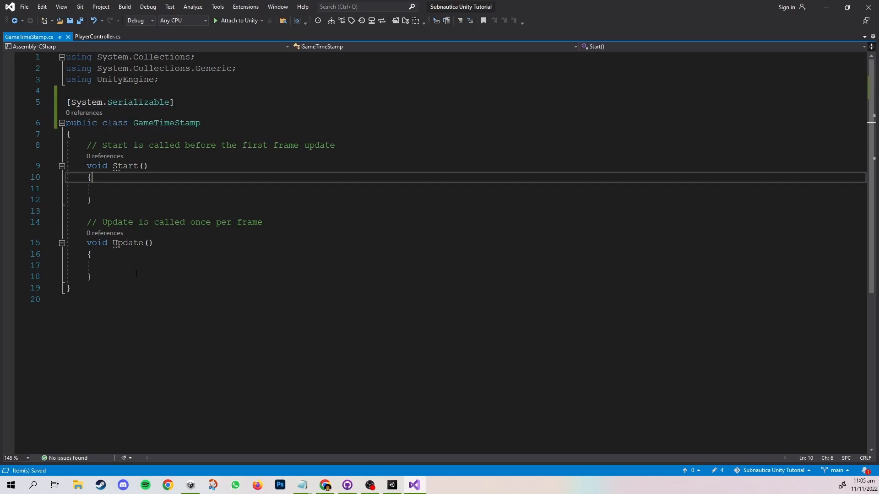
drag(136, 274, 90, 155)
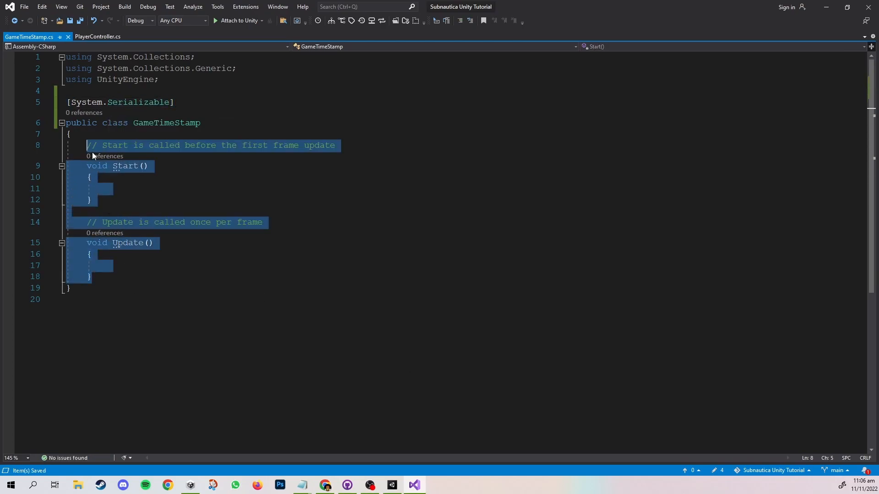
key(Delete)
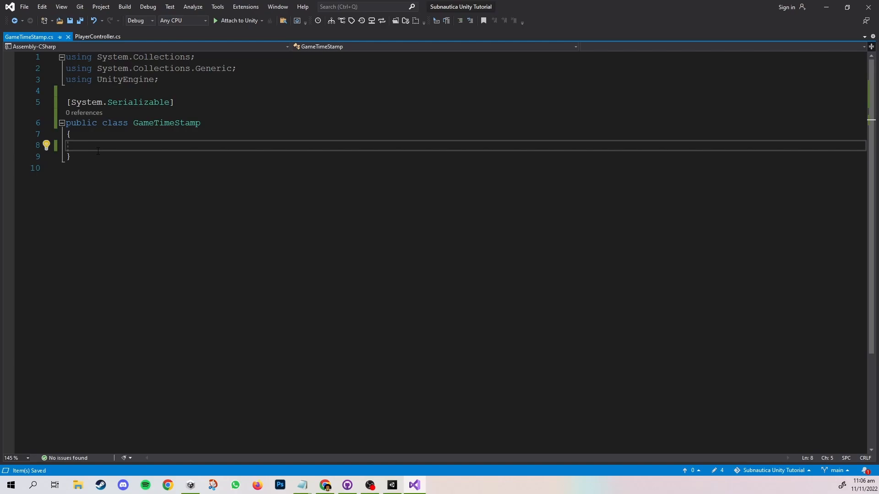
Step: Declare the public int fields day, hour and minute in the GameTimeStamp class
text(public int day;)
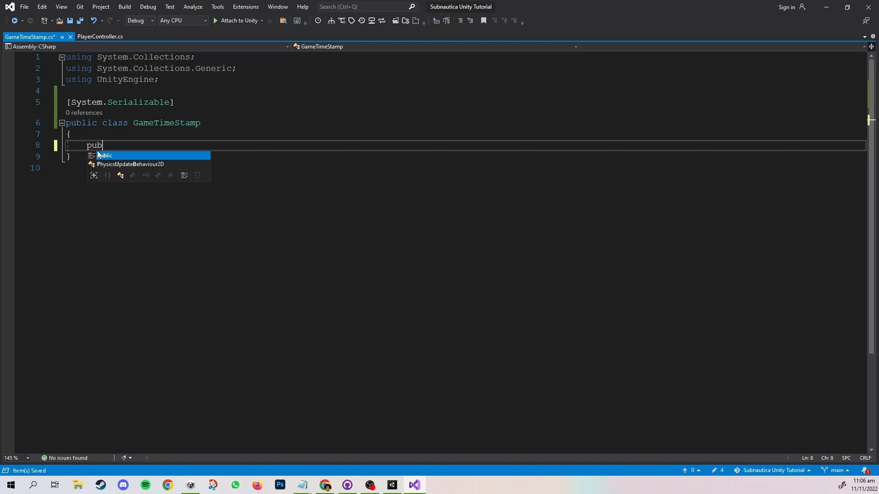
key(ctrl+d)
key(ctrl+d)
double_click(154, 157)
text(hour)
double_click(151, 167)
text(minute)
Step: Below the fields, add the comment "//class constructor - sets up the class" and declare public GameTimeStamp(int day, int hour, int minute)
click(213, 172)
key(Return)
key(Return)
text(//class constructor - sets up the class)
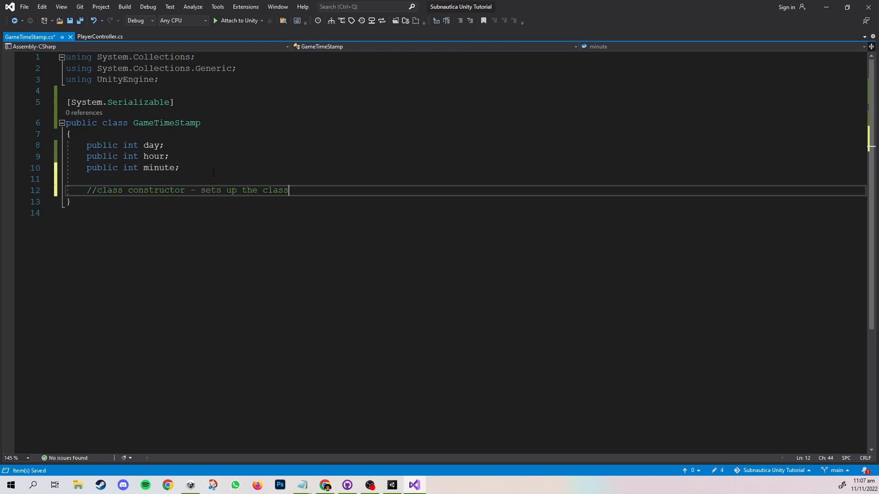
key(Return)
text(publ)
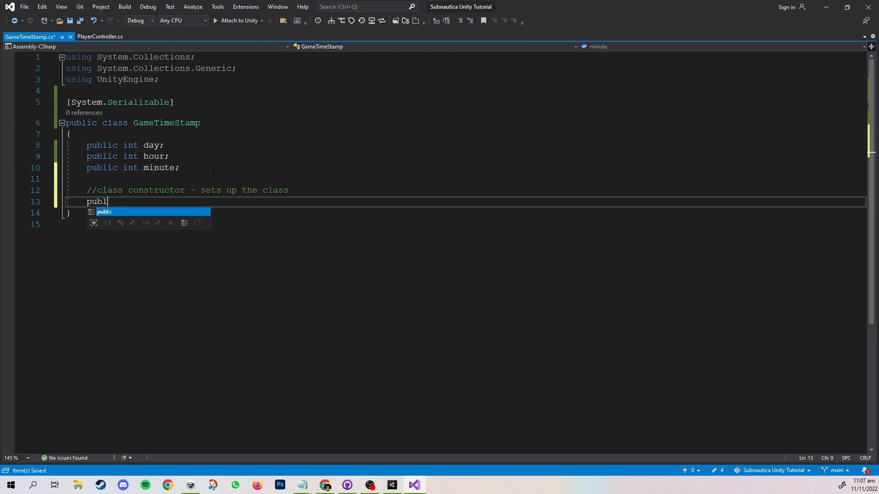
text(ic GameTimeStamp(int day, int hour, int minute)
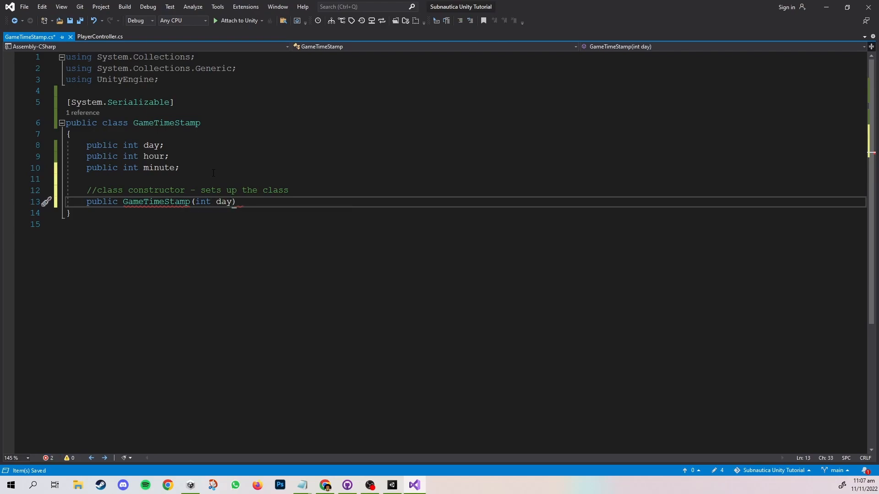
Step: Write the constructor body assigning the day, hour and minute parameters to this.day, this.hour and this.minute
key(Down)
click(386, 209)
key(Return)
text({)
key(Return)
text(this.day = da)
text(y;)
key(Return)
text(this.hour = hour;)
key(Return)
text(this.minute = minute;)
Step: Add the comment "//create a new timestamp from an existing one" and declare a second constructor, public GameTimeStamp(GameTimeStamp timeStamp)
click(176, 270)
key(Return)
key(Return)
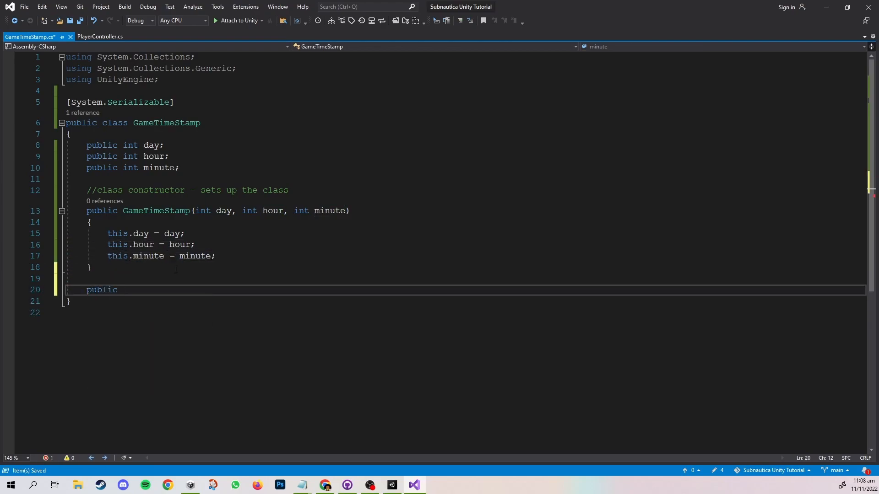
text(//create a new )
text(timestamp from an existing one)
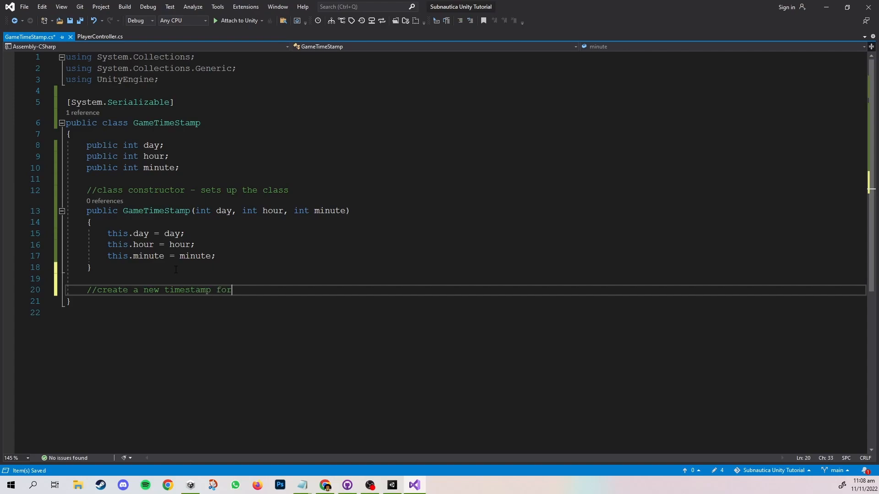
key(Return)
text(p)
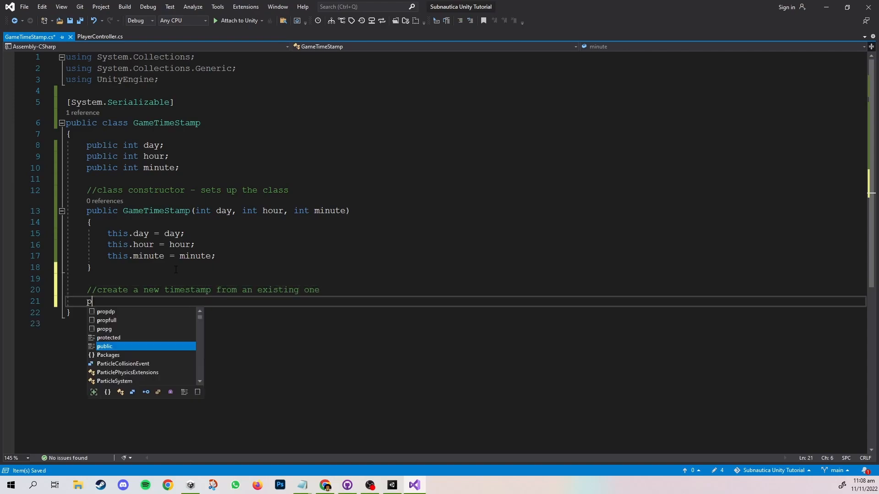
text(ublic GameTimeStamp(GameTimeStamp timeStamp))
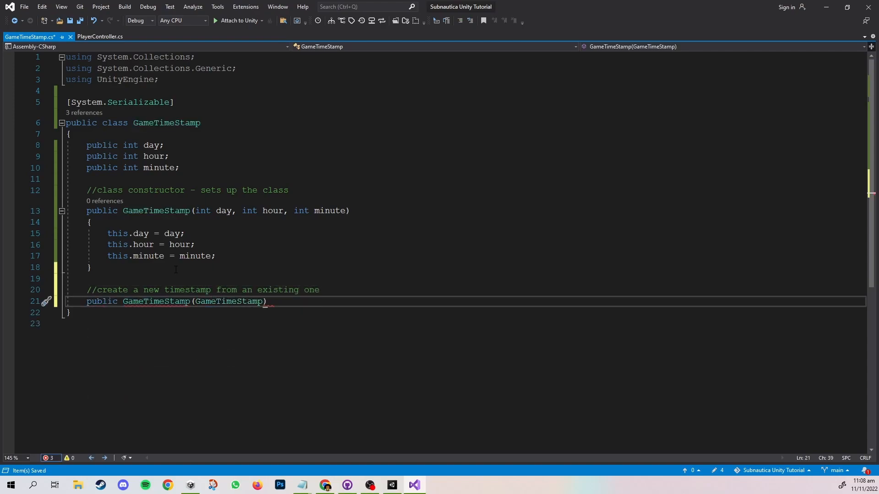
Step: Give the second constructor a body with a copy of the first constructor's day, hour and minute assignments
key(Return)
text({)
key(Return)
drag(216, 257, 108, 234)
key(ctrl+c)
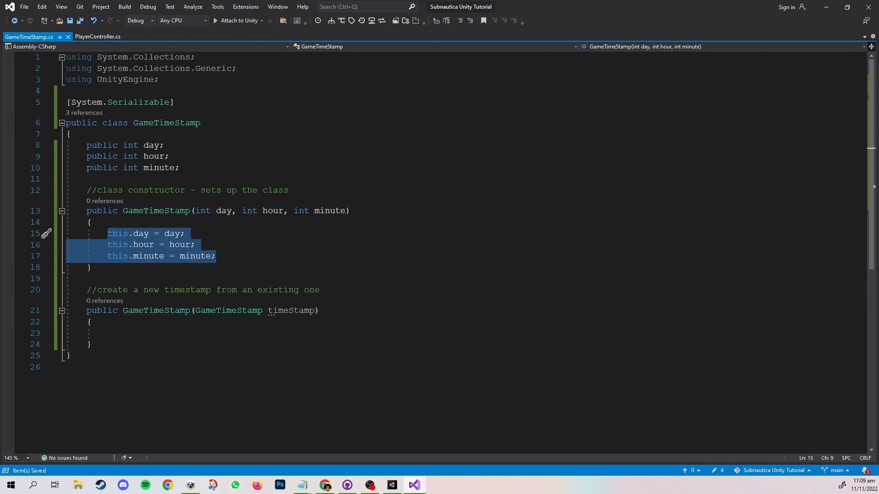
click(109, 333)
key(ctrl+v)
Step: Prefix day, hour and minute on the assigned side with "timeStamp." in the second constructor, and save the script
click(165, 333)
text(timeStamp.)
key(ctrl+shift+Left)
key(ctrl+shift+Left)
key(ctrl+c)
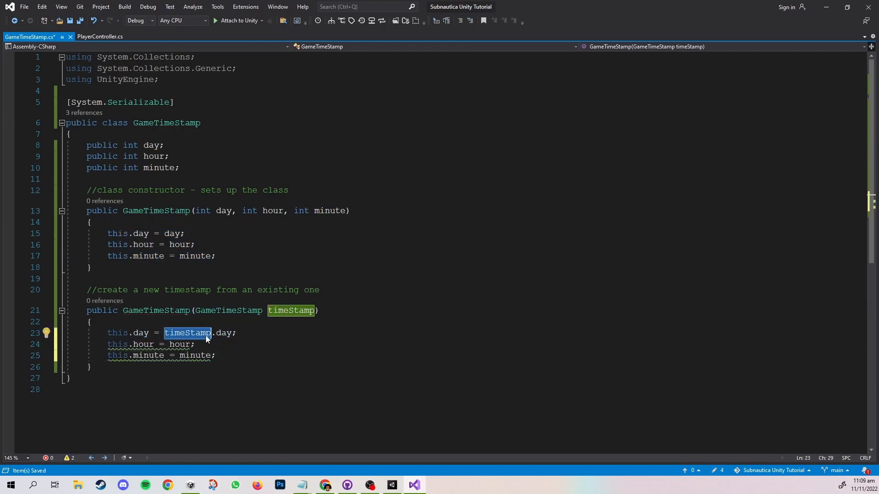
click(169, 345)
key(ctrl+v)
click(180, 355)
key(ctrl+v)
click(335, 350)
key(ctrl+s)
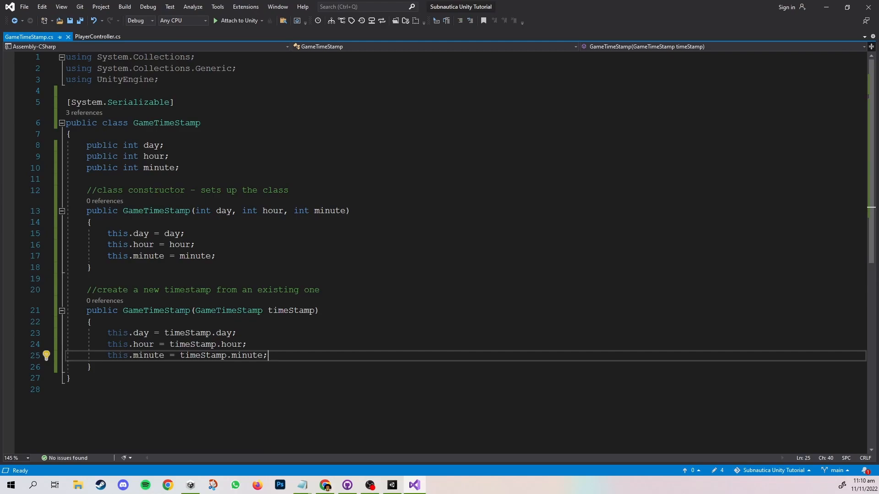
Step: Add the comment "//function to increase the time incrementally" and a public void UpdateClock() method below the second constructor, with minute++; as its first statement
text(//)
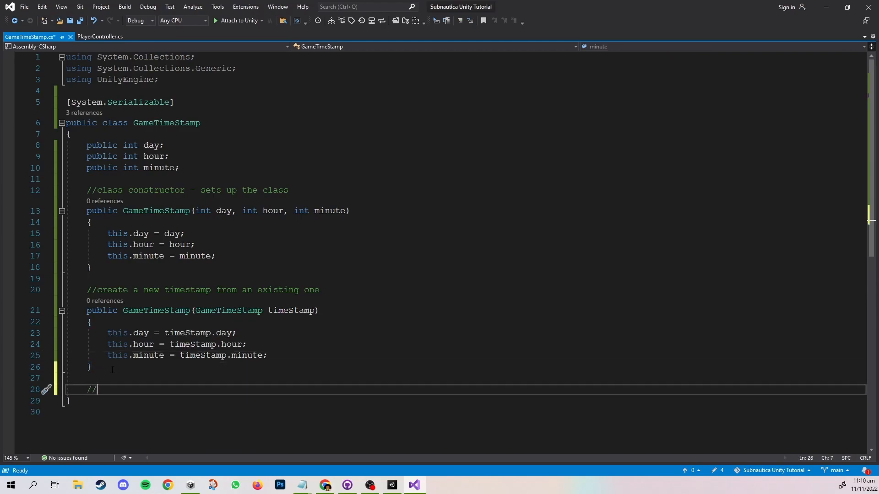
text(function to increase the time incrementally)
key(Return)
text(public void UpdateClock())
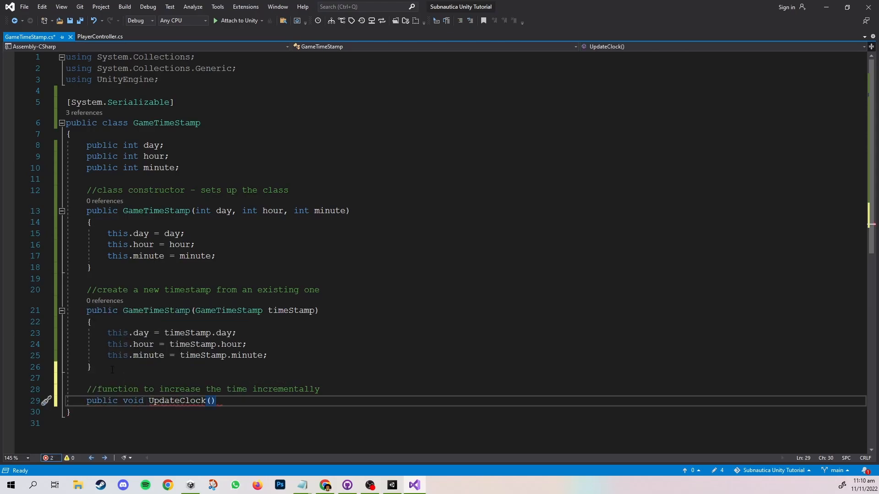
key(Return)
text({)
key(Return)
text(minute++;)
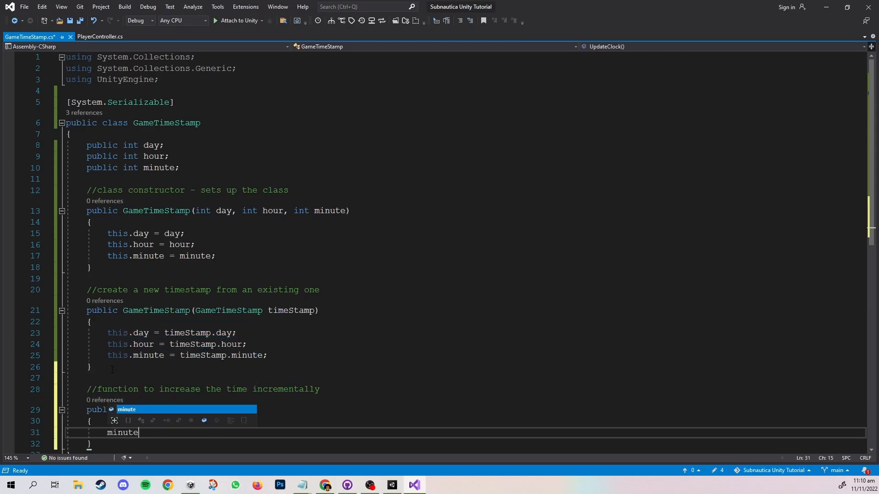
Step: Add the comment "//60 minutes in an hour" and an if(minute >= 60) block below minute++; in UpdateClock
key(Return)
key(Return)
scroll(244, 323, down, 2)
text(//60 minutes in an hour)
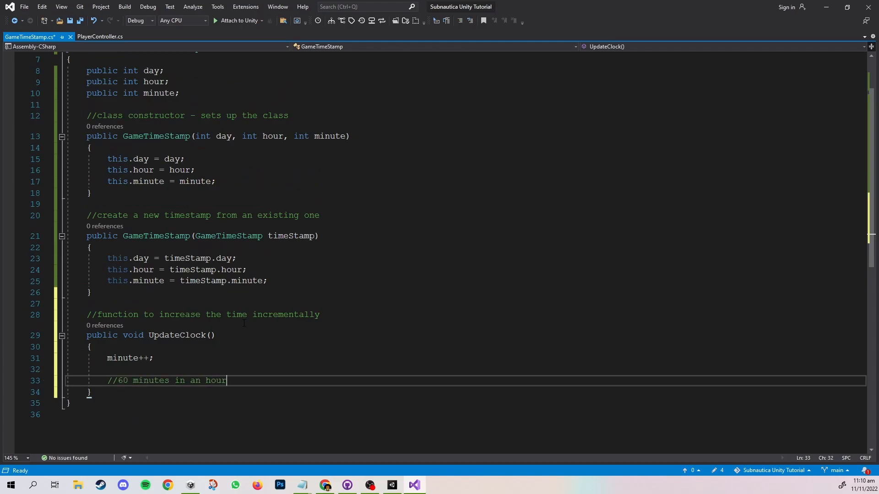
key(Return)
text(if(minute >= 60)
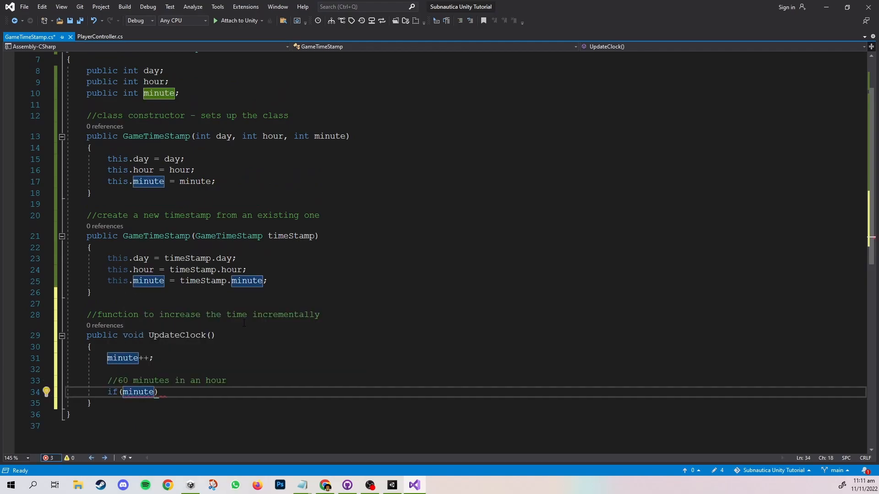
text())
key(Return)
text({)
key(Return)
Step: Fill the minute check with the comment "//reset minutes" and the statements minute = 0; and hour++;, saving the script
text(//reset minutes)
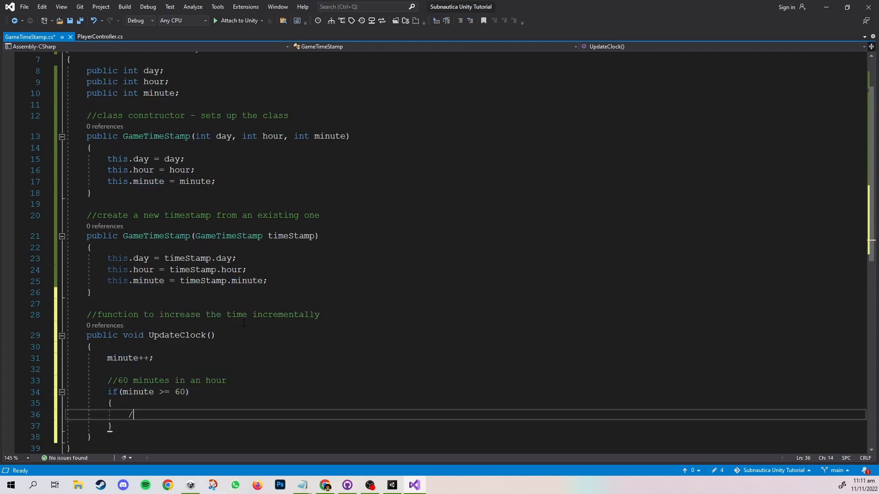
key(Return)
text(minute = 0;)
key(ctrl+s)
key(Return)
text(hour++;)
Step: Add the comment "//20 hours in 1 day" and an if(hour >= 20) block after the minute check in UpdateClock
scroll(244, 323, down, 2)
key(Down)
key(Return)
key(Return)
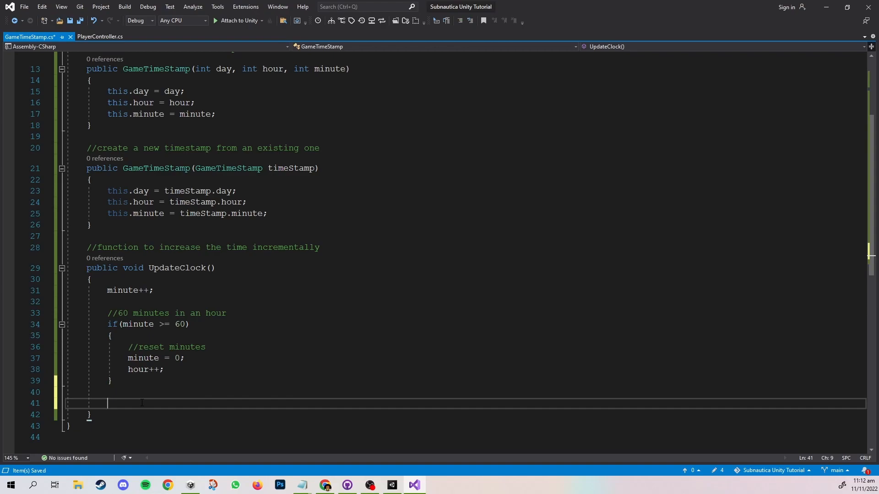
text(//24 hours in a day)
key(Return)
text(if)
key(BackSpace)
key(BackSpace)
text(if(hour >= 20) {)
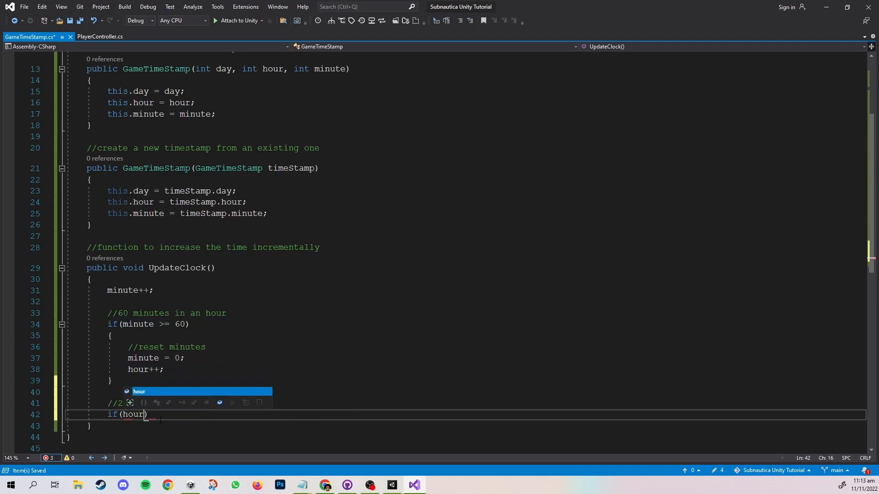
key(Return)
Step: Fill the hour check with the comment "//reset hours" and the statements hour = 0; and day++;, and save the script
text(//reset hours)
key(Return)
text(hour = 2)
key(BackSpace)
text(0;)
key(Return)
text(day++;)
key(ctrl+s)
scroll(160, 420, down, 4)
Step: Below UpdateClock, add the comment "//convert hours to minutes" and declare public static int HoursToMinutes(int hour)
click(163, 343)
click(167, 338)
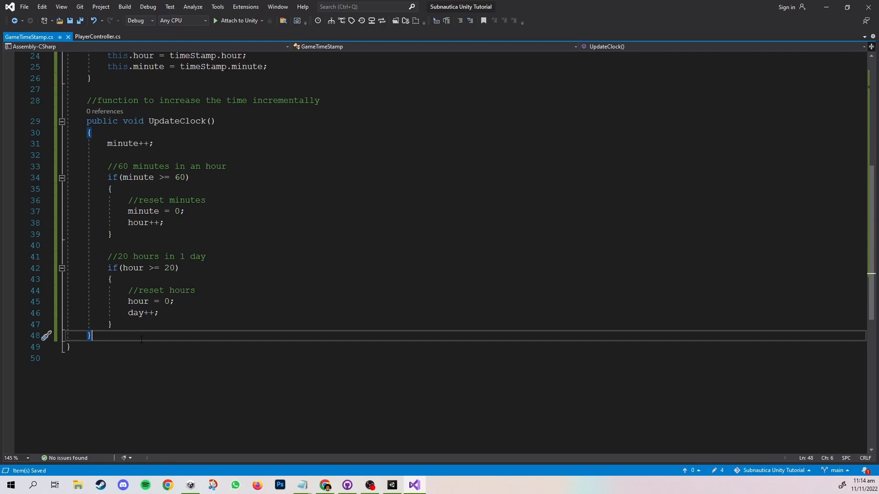
key(Return)
key(Return)
text(//convert hours to minutes)
key(Return)
text(public stat)
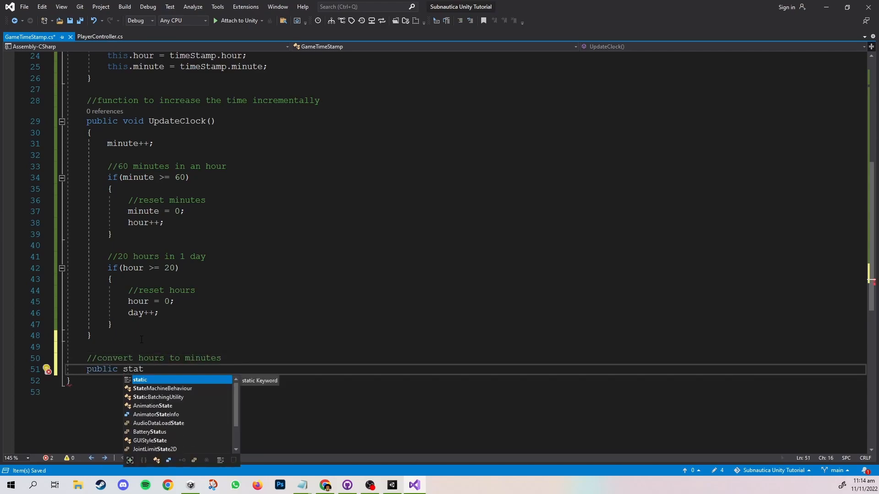
text(ic int HoursToMinutes(int hour))
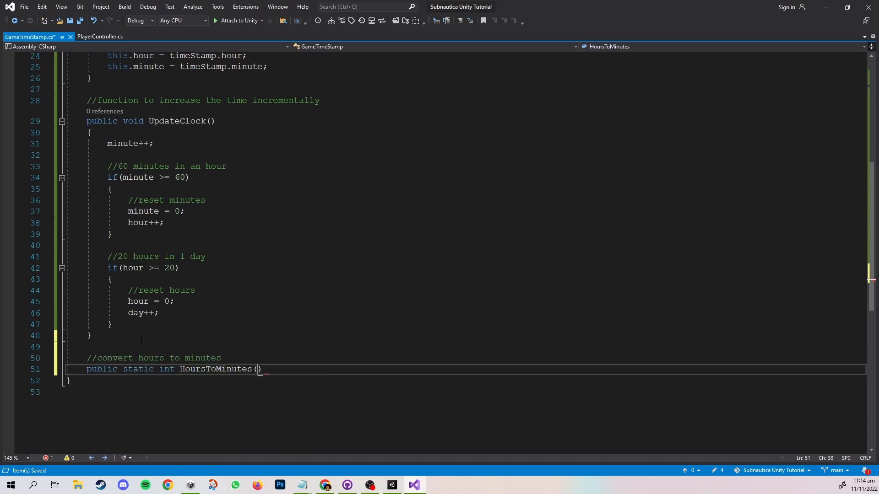
Step: Give HoursToMinutes a body with the comment "//60 minutes = 1 hour" and return hour * 60;
key(Return)
text({)
key(Return)
text(//60 minutes = 1 hour)
key(Return)
text(return hour * 60;)
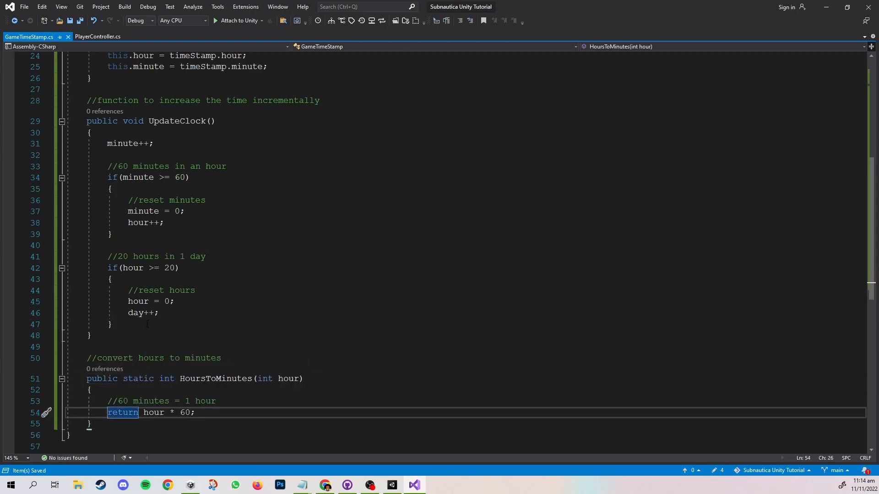
Step: Below HoursToMinutes, add the comment "//returns the current time stamp in minutes" and declare public static int TimestampInMinutes(GameTimeStamp timestamp)
key(Down)
key(Return)
key(Return)
text(//)
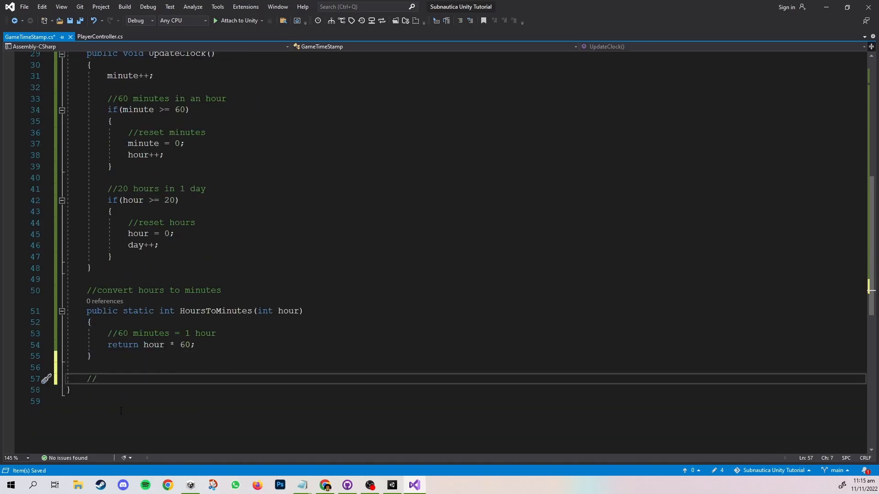
text(returns the current time stamp in minutes)
key(Return)
text(p)
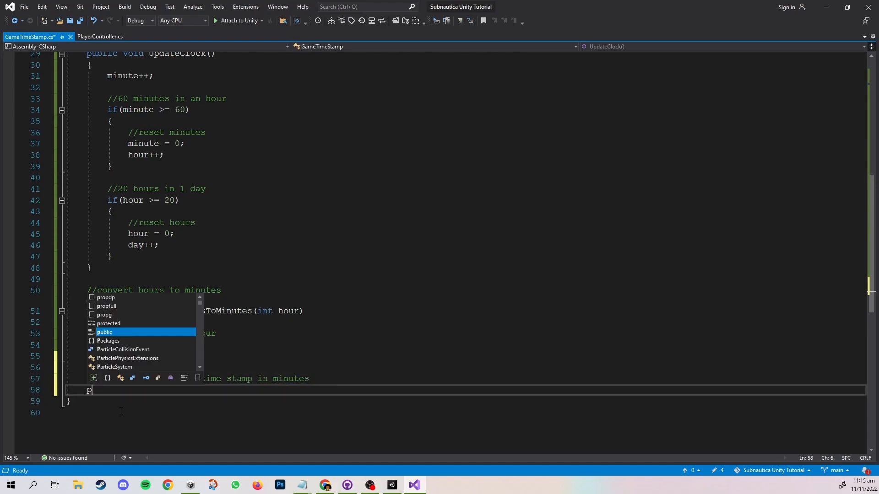
text(ublic static int TimestampInMinute)
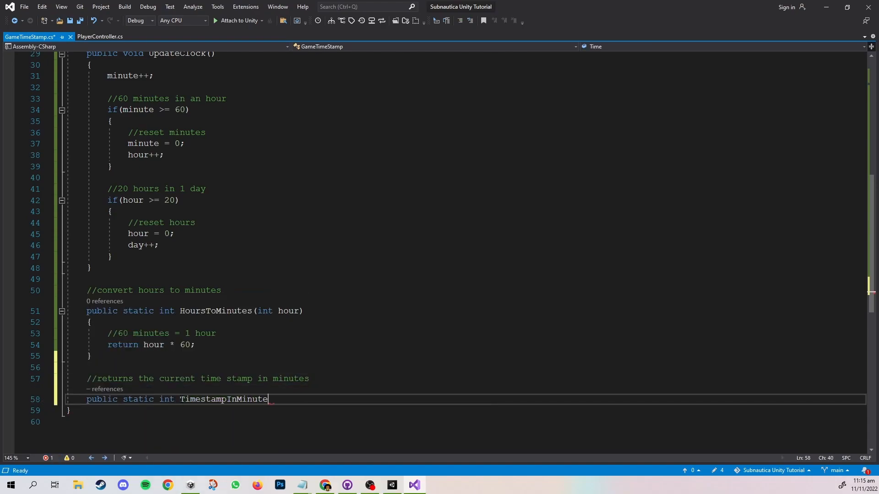
text(s(GameTimeStamp timestamp))
Step: Make TimestampInMinutes return (HoursToMinutes(timestamp.day * 20) + HoursToMinutes(timestamp.hour) + timestamp.minute); and save the script
key(Return)
text({)
key(Return)
text(return (HoursToMinutes(timest)
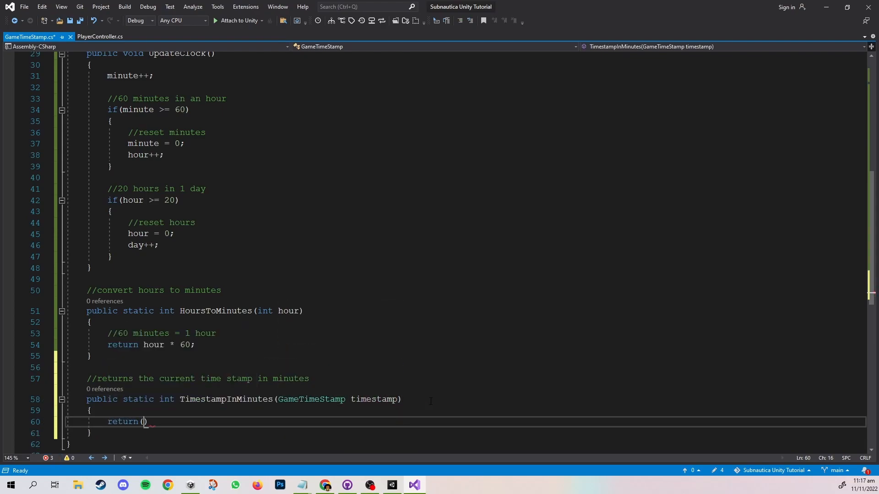
text(amp.day * 20) + )
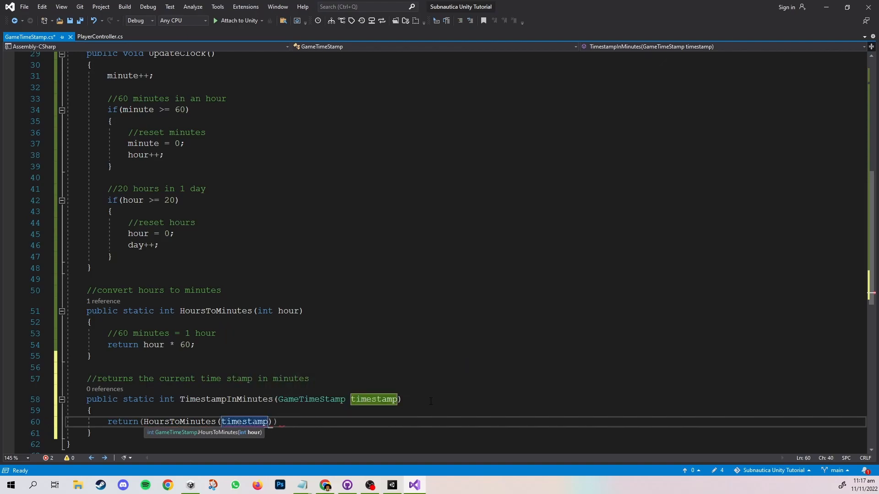
text(HoursToMinutes(timestamp.hour)
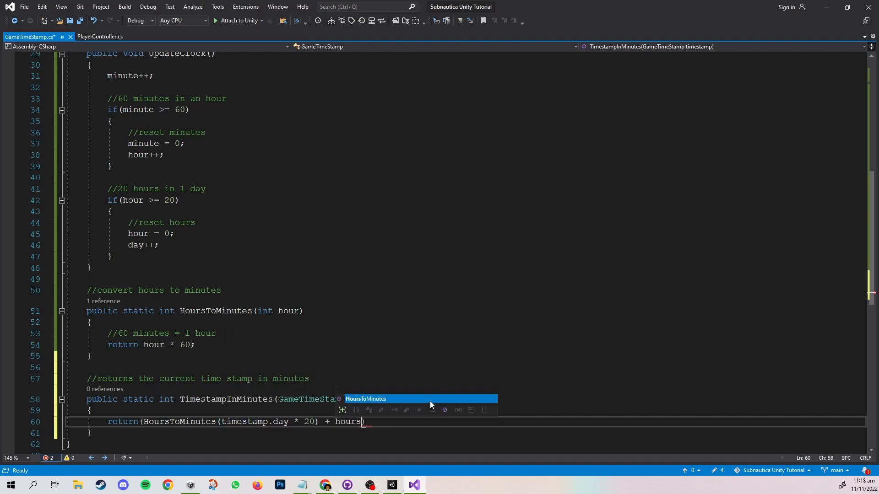
text() + times)
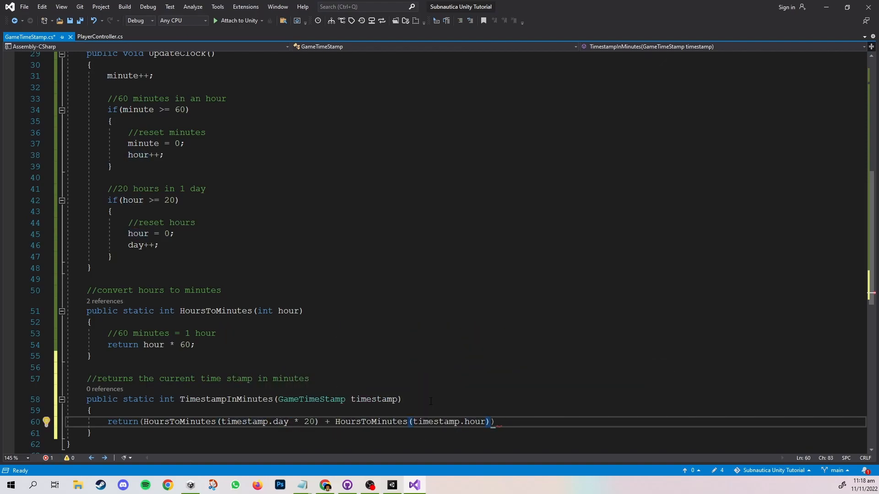
text(tamp.minute);)
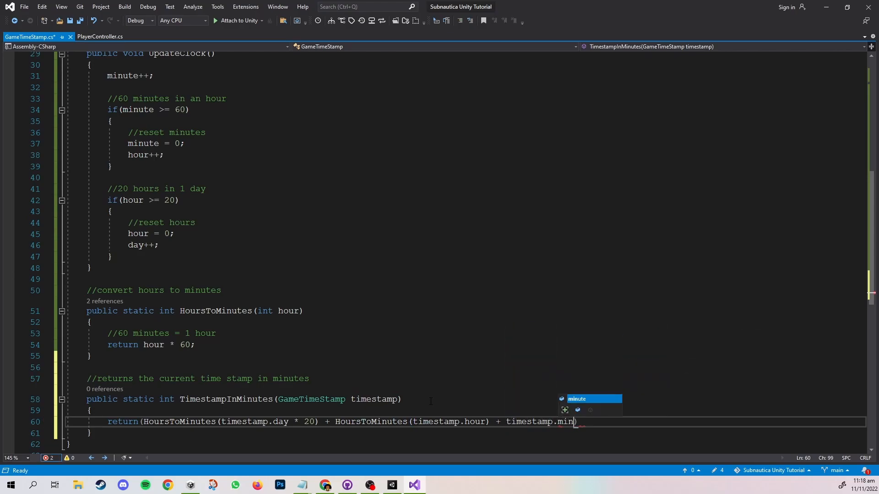
key(ctrl+s)
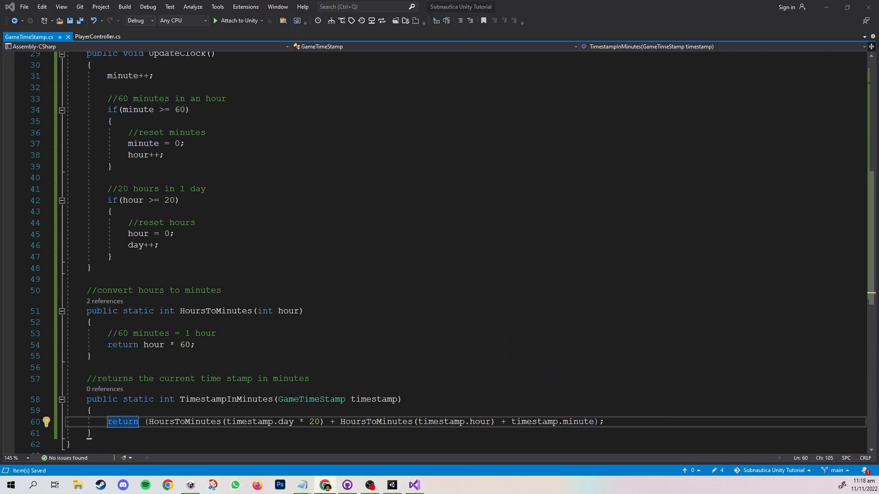
scroll(258, 335, down, 3)
click(259, 336)
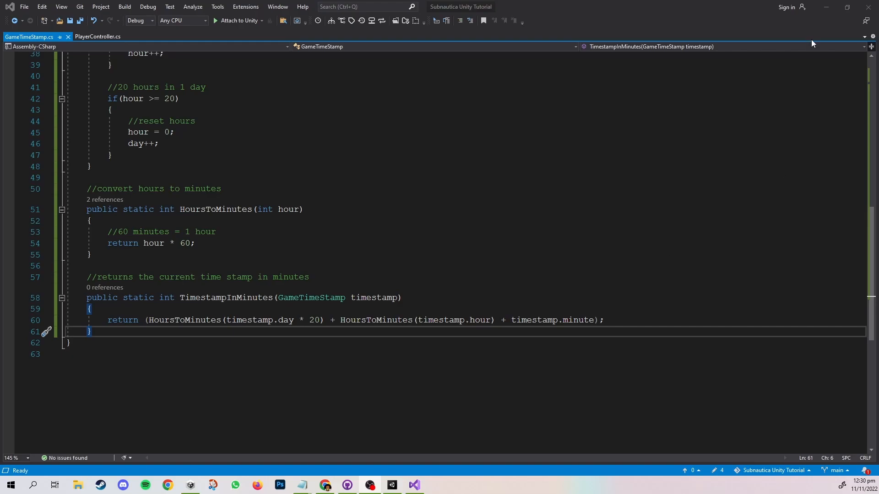
Step: Switch to Unity and create a C# script named TimeManager in the Assets/Scripts/Time folder
click(822, 13)
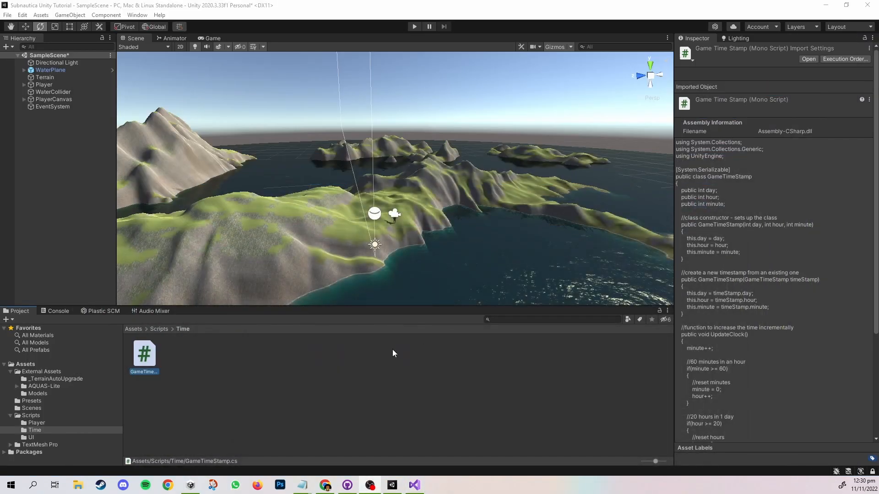
click(247, 347)
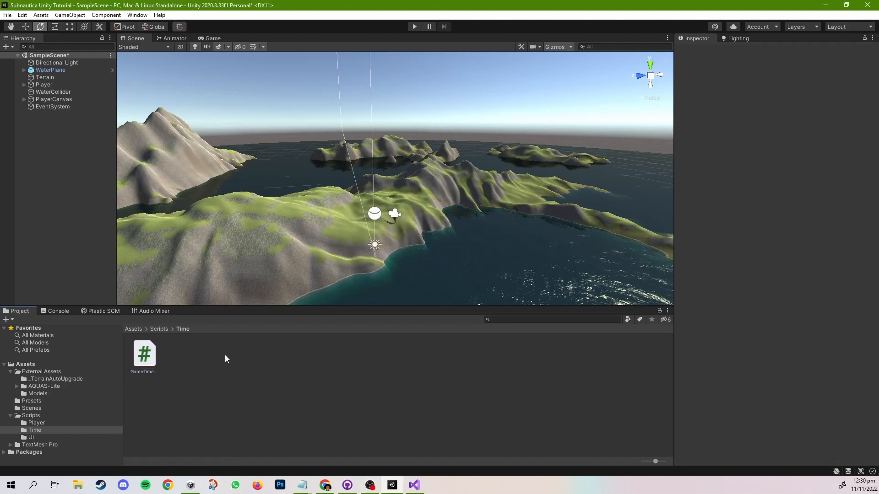
right_click(189, 361)
mouse_move(250, 120)
click(418, 132)
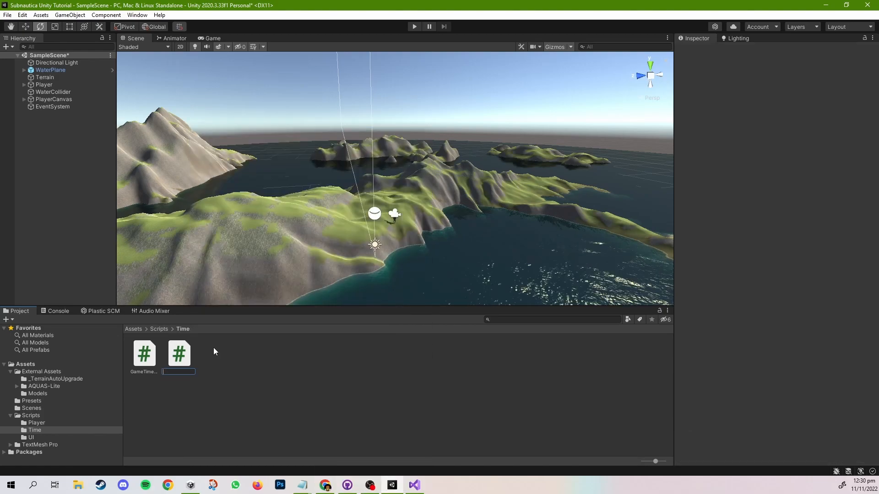
text(TimeManager)
key(Return)
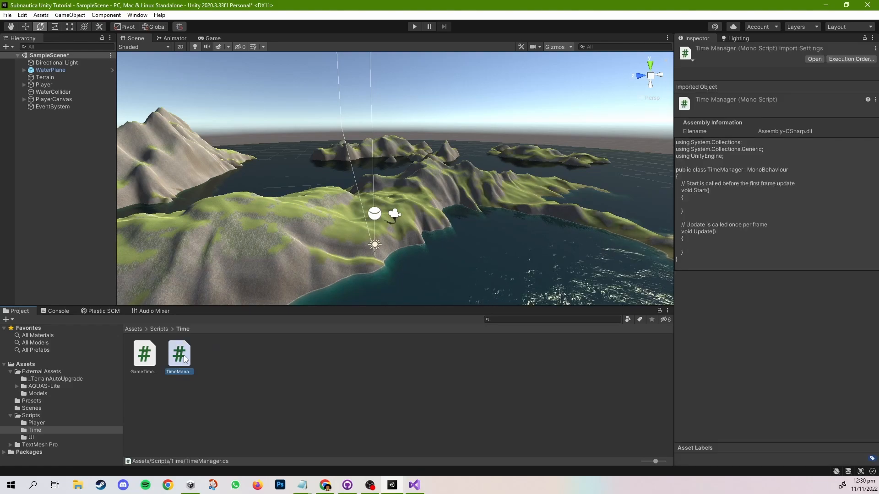
Step: Open the TimeManager script, declare public static TimeManager Instance { get; private set; } at the start of the class, and save
double_click(184, 359)
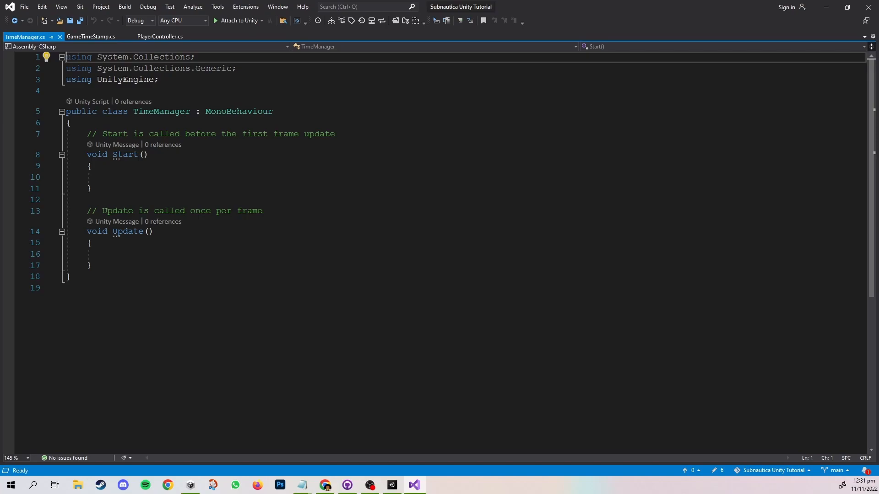
click(196, 124)
key(Return)
key(Return)
text(punliv static tim)
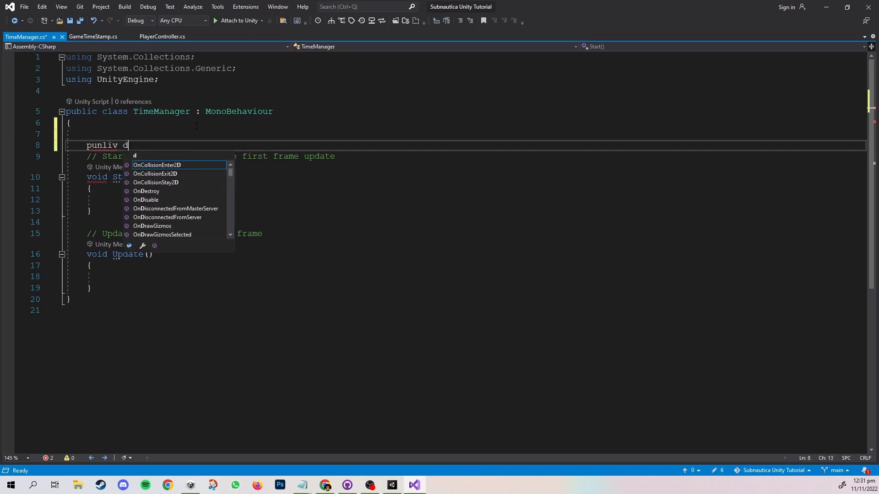
text(eManager Instance )
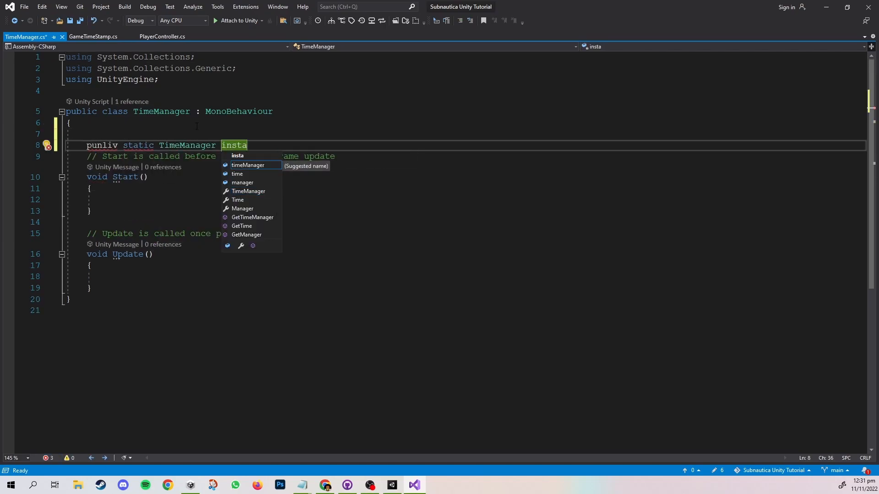
text({ get; private set })
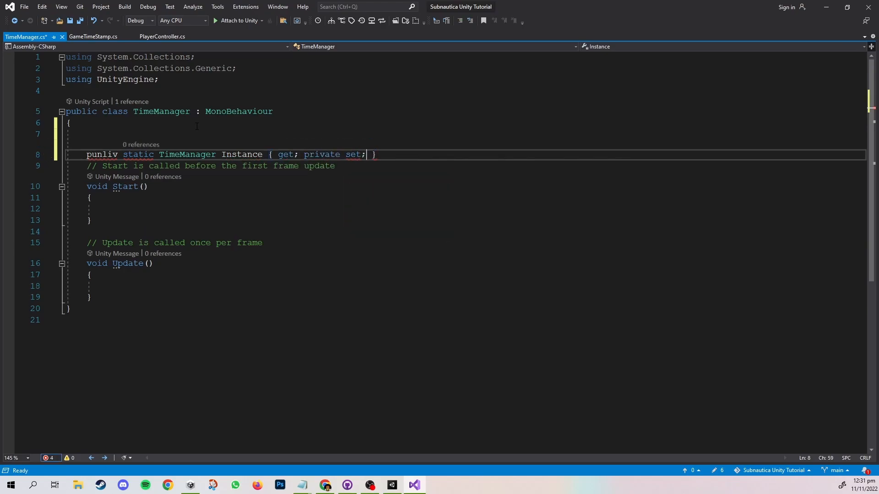
key(ctrl+s)
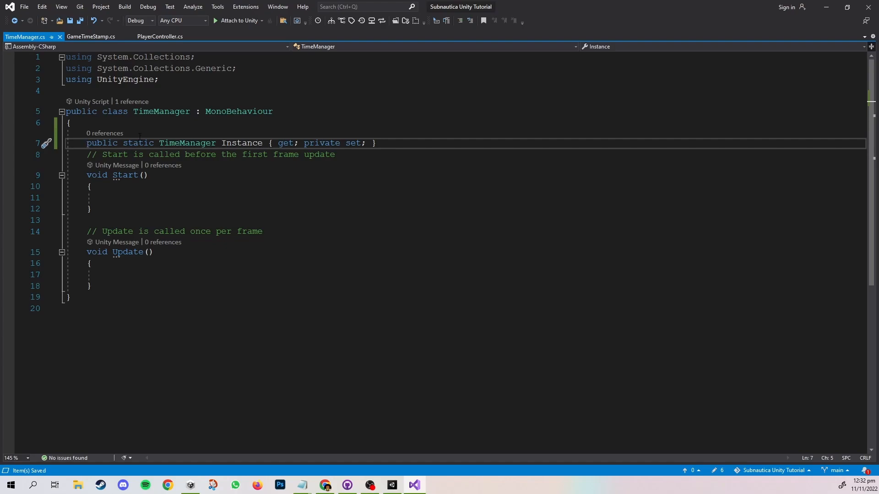
Step: Add a private void Awake() method below the Instance property
drag(293, 143, 367, 144)
click(367, 145)
click(402, 145)
key(Return)
key(Return)
text(private void A)
key(Tab)
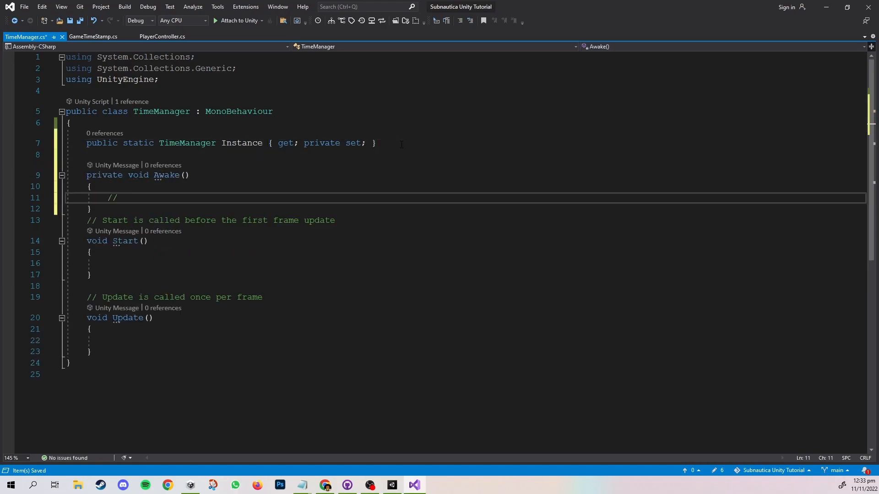
Step: In Awake, comment "If there is more than one instance, destroy the extra" and call Destroy(this); if (Instance != null && Instance != this)
text(If there is more than one instance.)
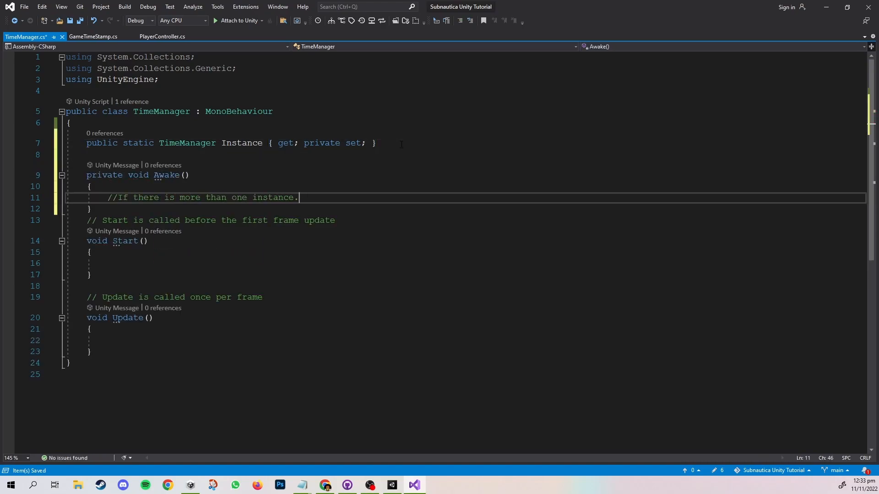
text(destroy the extra)
key(Return)
text(if )
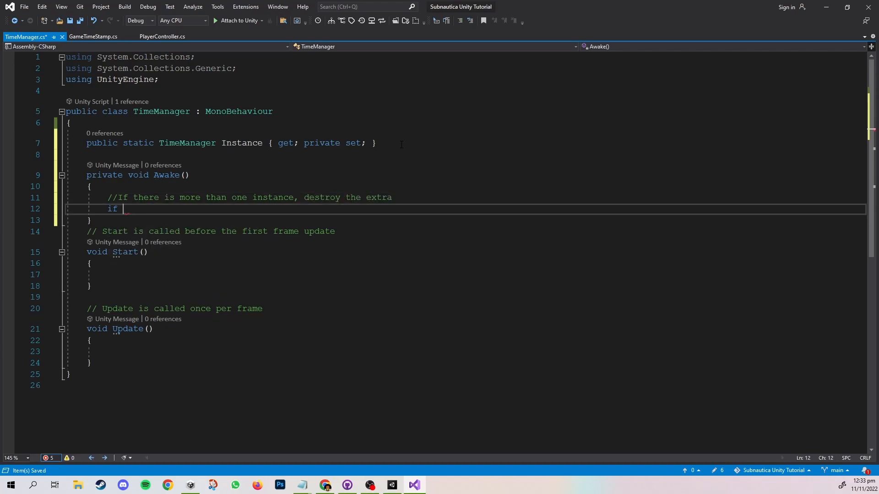
text((Instance) != null && Instance != )
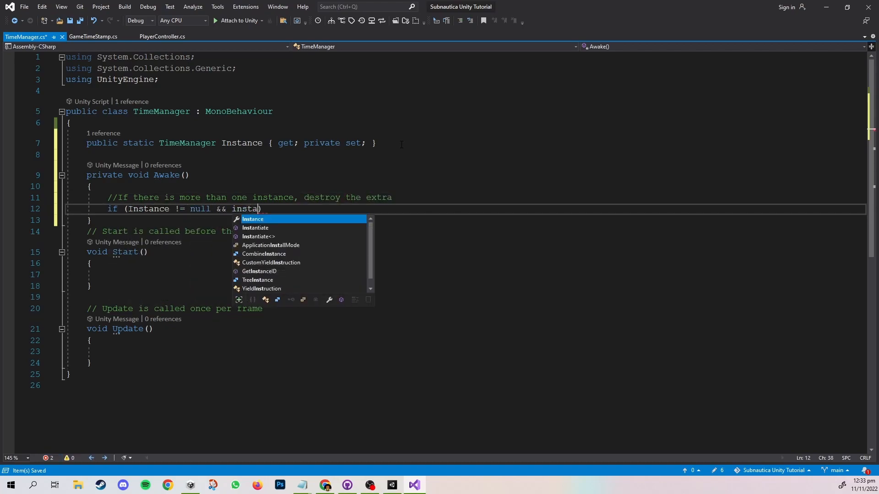
text(this))
key(Return)
text({)
key(Return)
text(Destroy(this);)
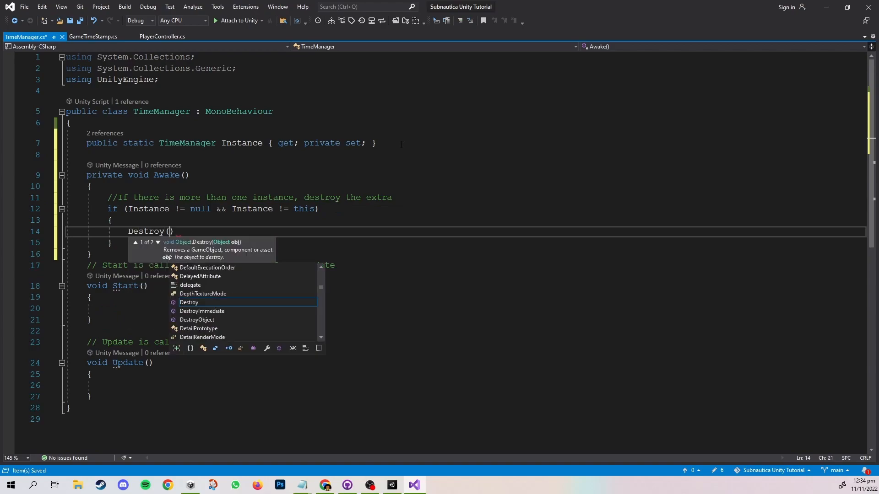
Step: Add an else block containing the comment "set the static instance to this instance" and the statement Instance = this;
click(187, 243)
key(Return)
text(else)
key(Return)
text({)
key(Return)
text(//set the static instance to this instance)
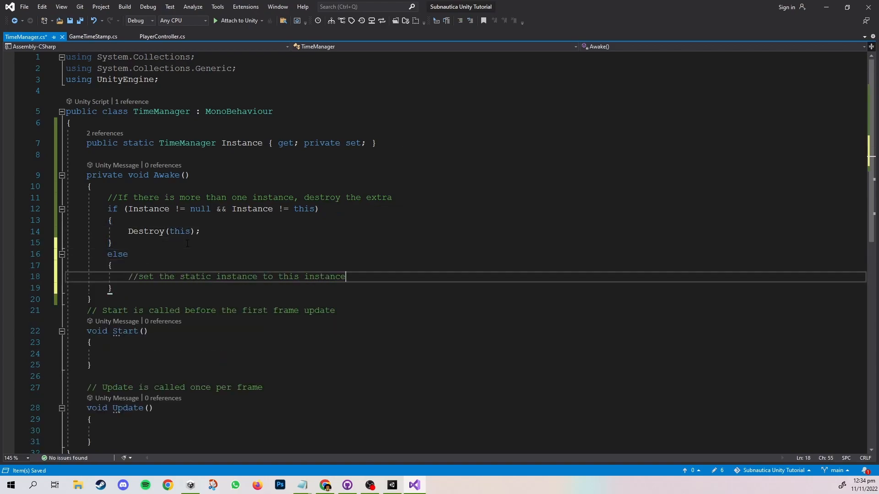
key(Return)
text(instance = this;)
Step: Below the Instance property, add an "Internal Clock" header and a [SerializeField] field GameTimeStamp timestamp;, and save the script
scroll(315, 133, down, 1)
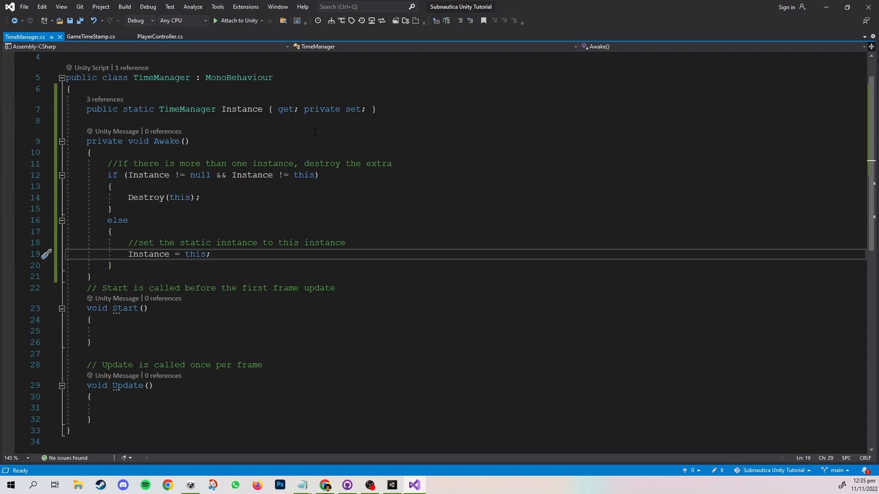
click(406, 112)
key(Return)
key(Return)
text([Header("Internal Clock)
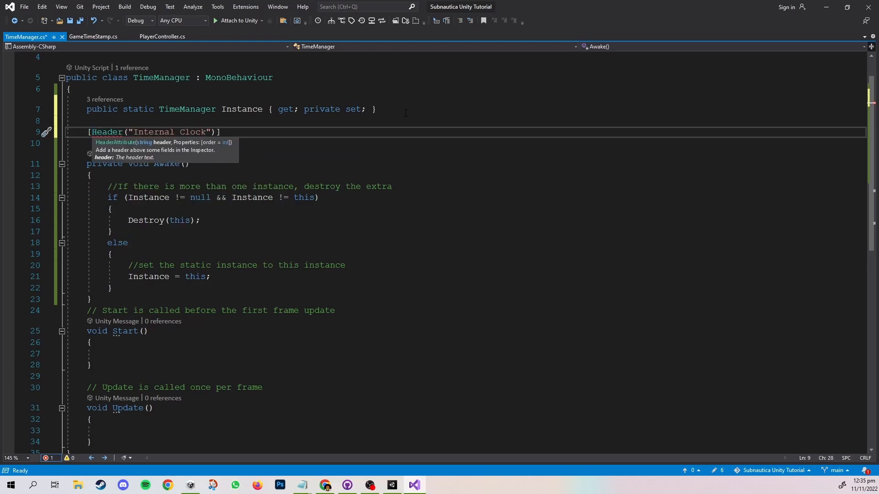
key(End)
key(Return)
text([SerializeField])
key(Return)
text(GameTimeStamp timeStamp;)
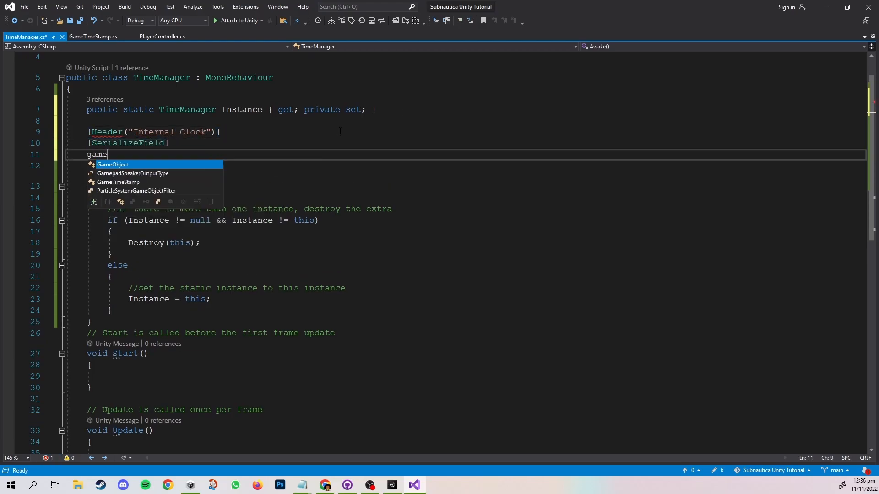
double_click(160, 156)
text(timestamp;)
key(ctrl+s)
Step: Declare public float timeScale = 1.0f; below the timestamp field and save
key(End)
key(Return)
text(public float time)
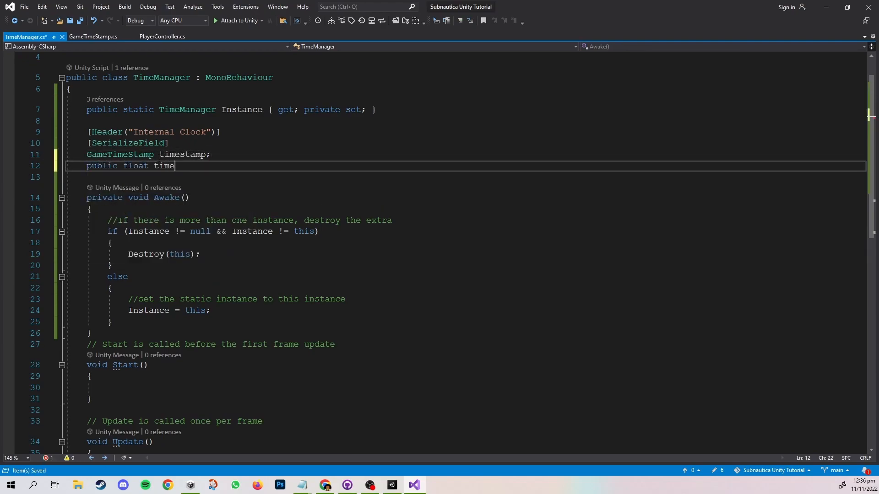
text(Scale = 1.0f;)
key(ctrl+s)
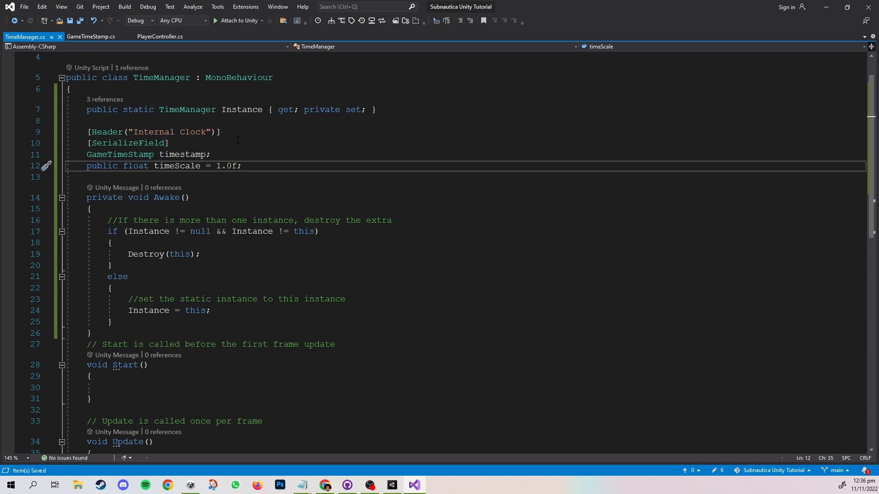
Step: Separate Awake from Start with a blank line, and in Start add the comment "initialise the time stamp" and timestamp = new GameTimeStamp(1, 6, 0);
click(114, 333)
key(Return)
scroll(203, 260, down, 4)
click(202, 260)
text(//initia)
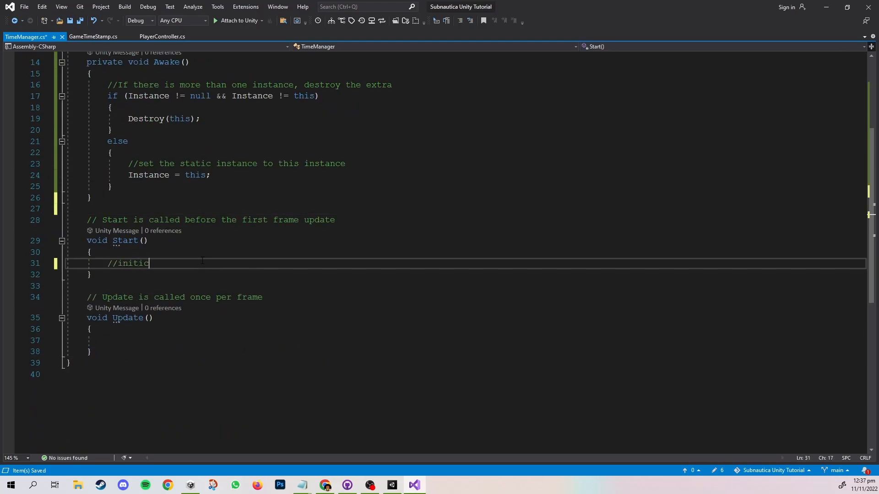
text(lise the time stamp)
key(Return)
text(timestamp = new game)
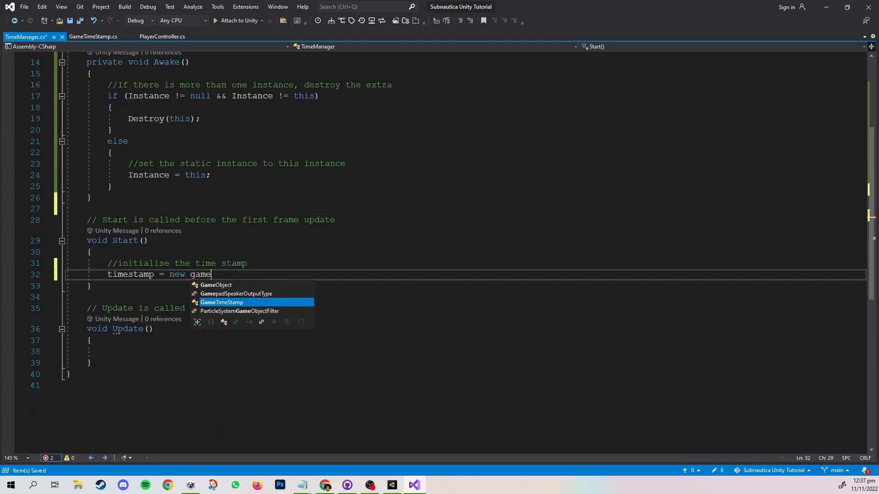
key(Tab)
text((1, 6, 0);)
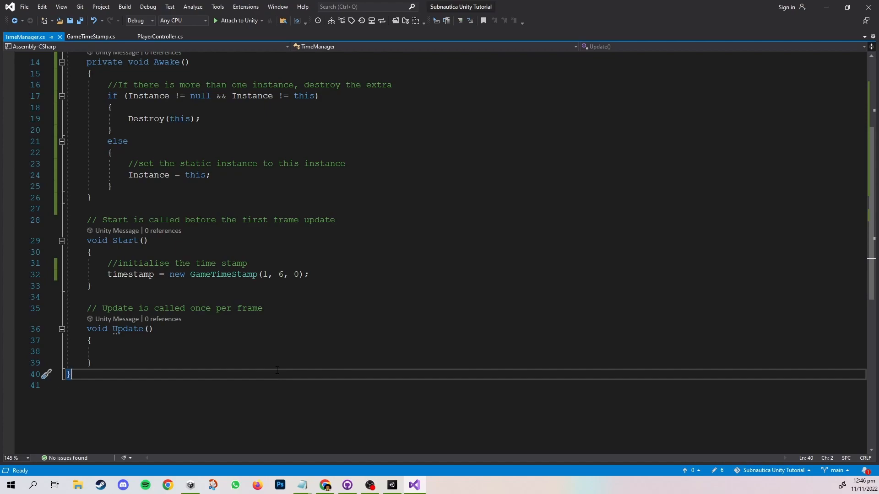
key(Return)
key(Return)
text(i)
key(Escape)
key(BackSpace)
key(BackSpace)
key(BackSpace)
Step: Add an IEnumerator TimeUpdate() method between Start and Update and save the script
click(233, 284)
key(Return)
key(Return)
text(ienumator TimeUpdate() {)
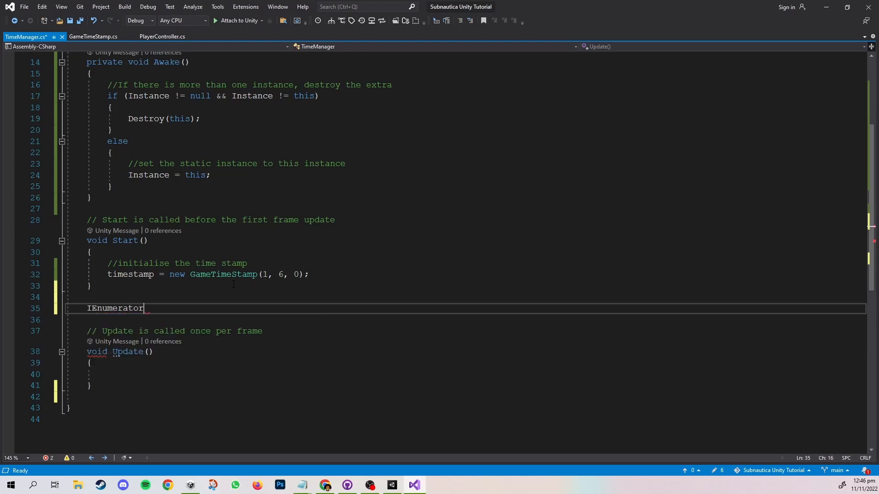
key(Return)
key(ctrl+s)
Step: In TimeUpdate, write a while (true) loop with timestamp.UpdateClock(); followed by yield return new WaitForSeconds(1 / timeScale);
text(while (true))
key(Return)
text({)
key(Return)
text(t)
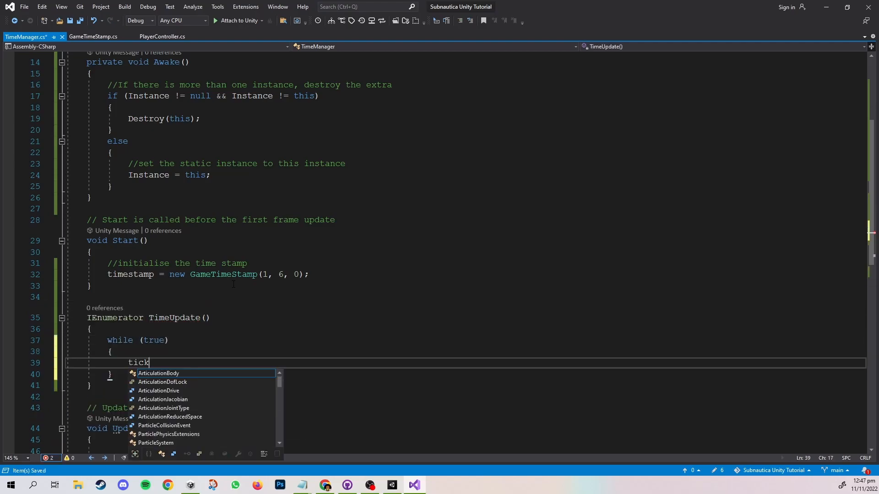
text(imestamp.UpdateClock();)
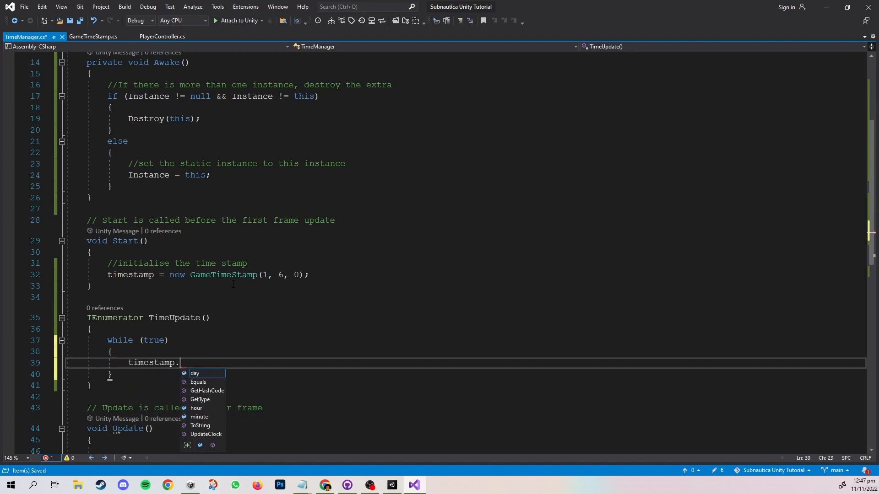
key(Return)
key(Return)
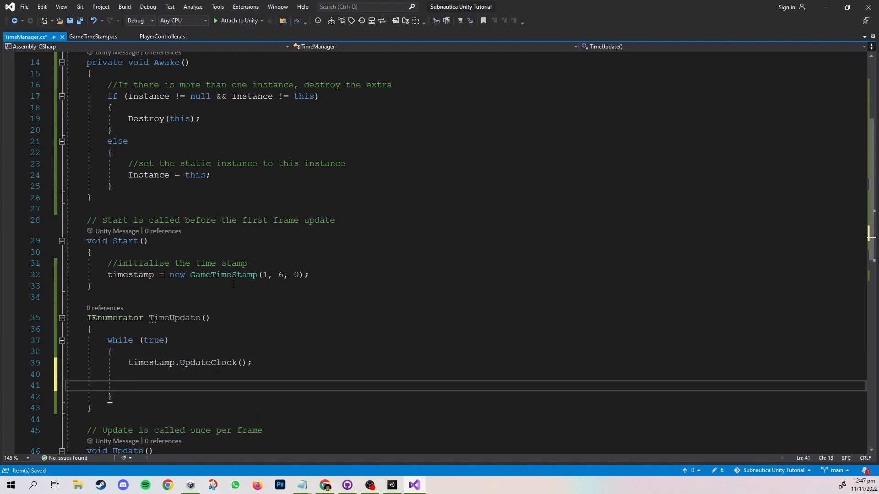
text(yield return new WaitForSeconds(1 / )
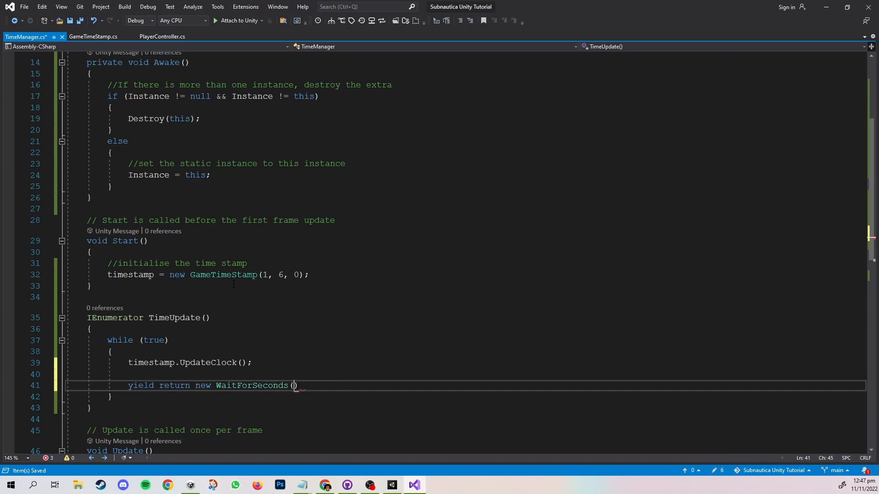
text(timeScale);)
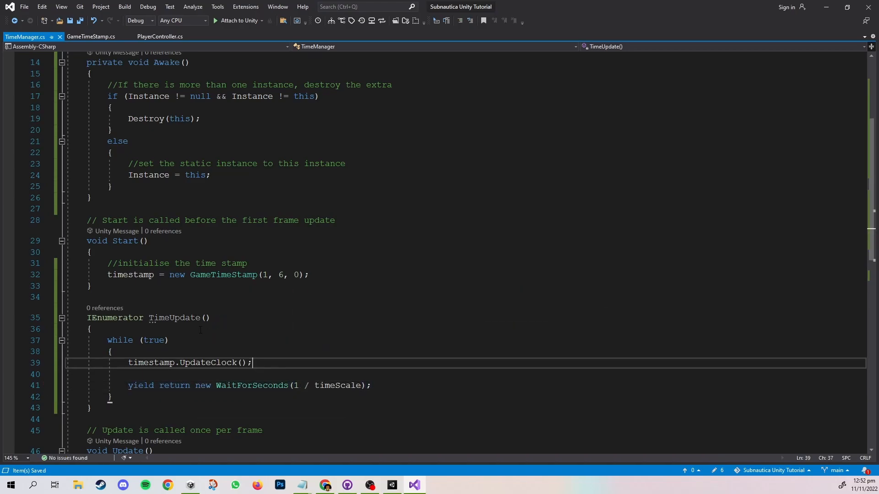
Step: At the end of Start, add StartCoroutine(TimeUpdate()); and save the script
click(202, 317)
double_click(201, 318)
key(Down)
key(Down)
scroll(287, 341, up, 2)
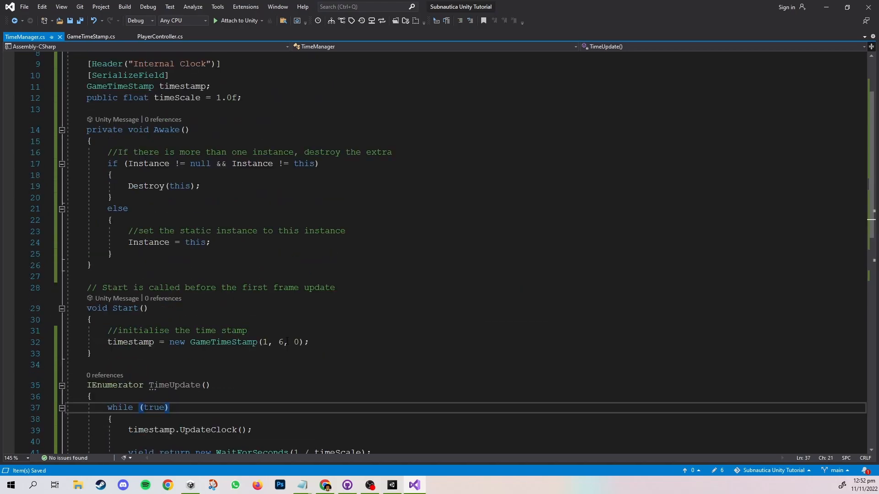
click(312, 342)
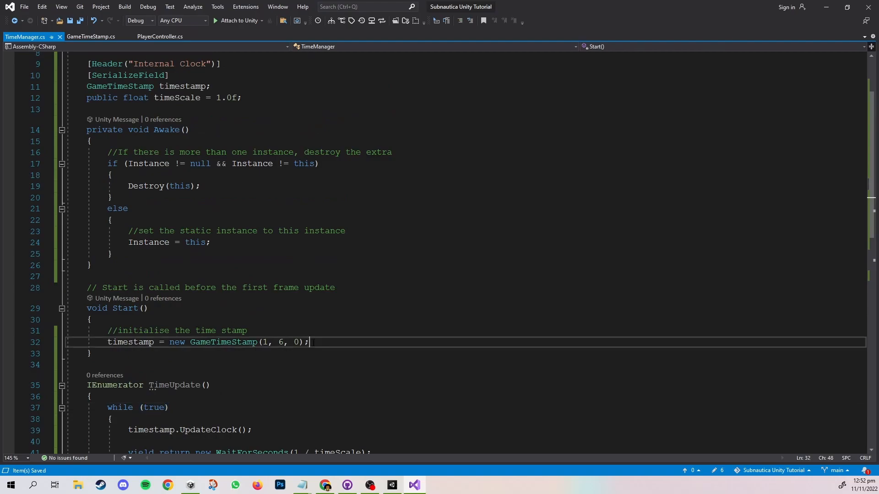
key(Return)
text(StartCoroutine(TimeUpdate()))
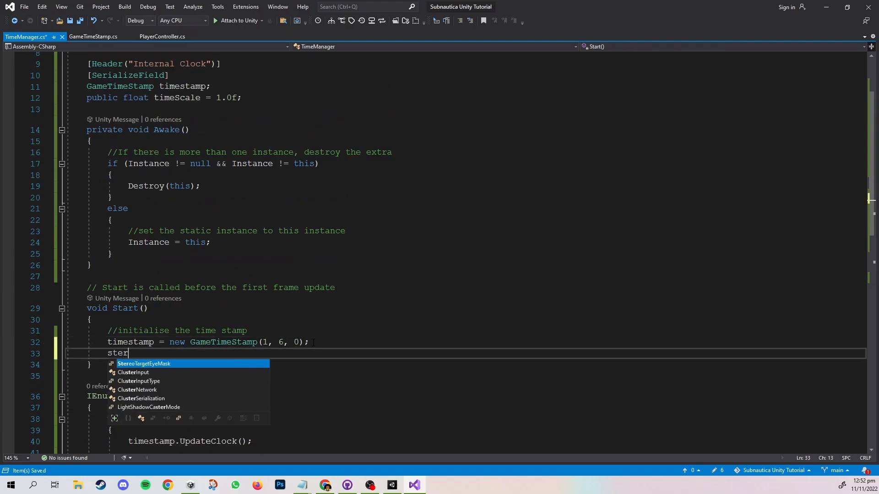
text(;)
key(ctrl+s)
scroll(313, 343, down, 5)
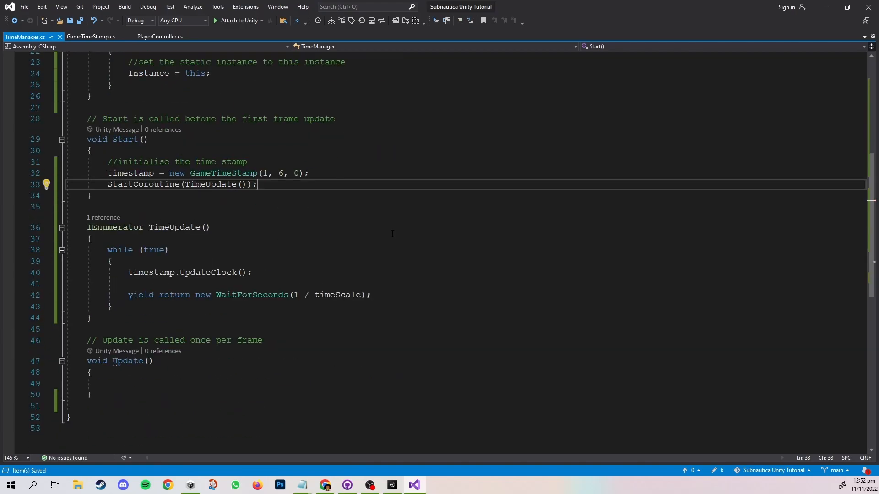
Step: Switch to Unity and create an empty game object named Game Manager in the scene
scroll(391, 236, up, 1)
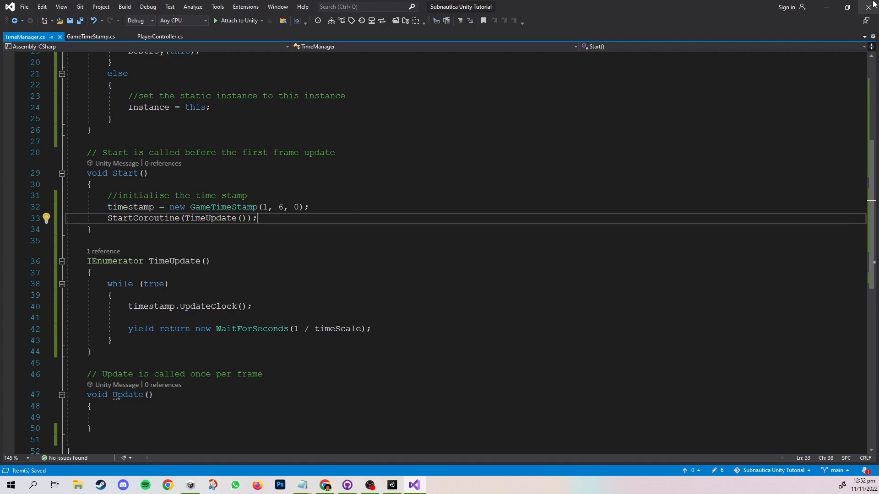
click(828, 7)
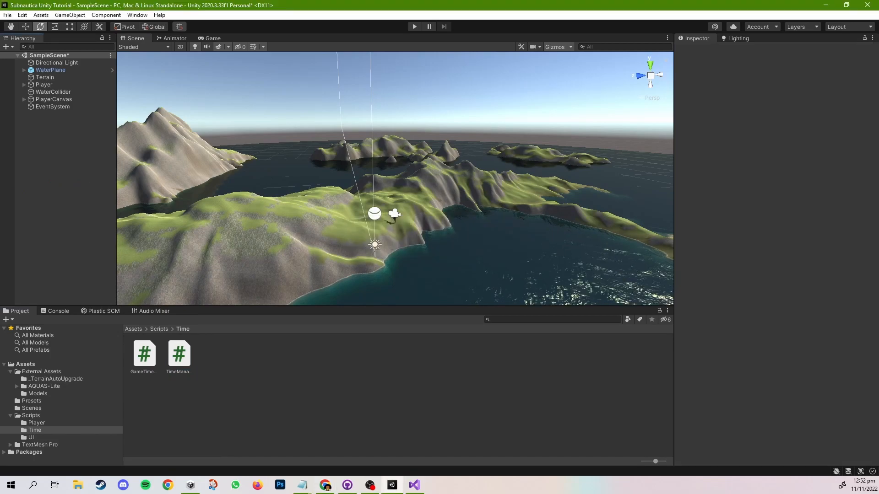
right_click(74, 210)
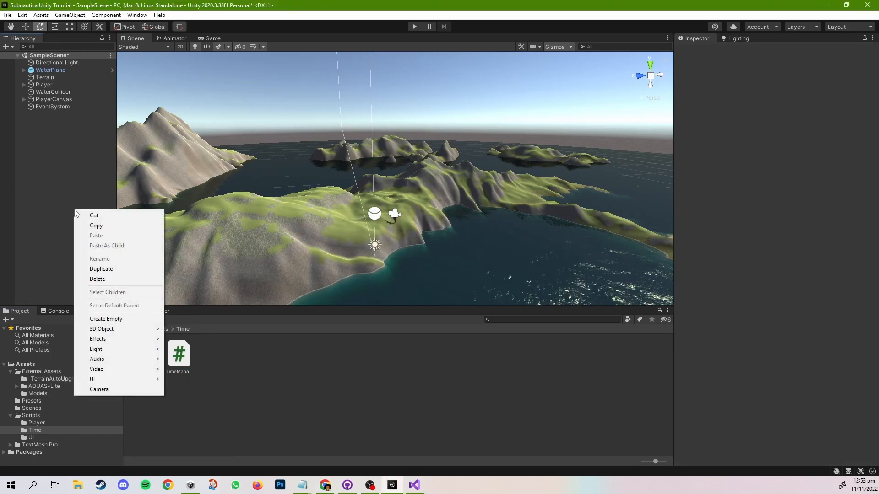
click(121, 319)
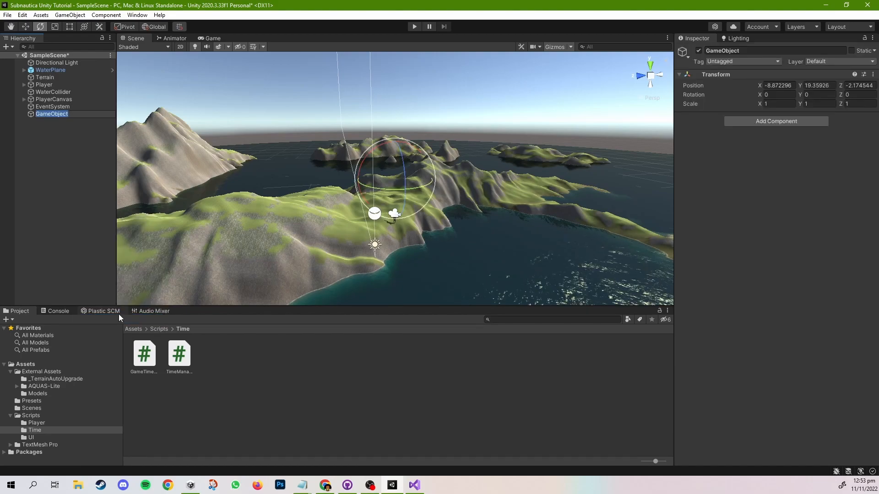
text(Game Manager)
key(Return)
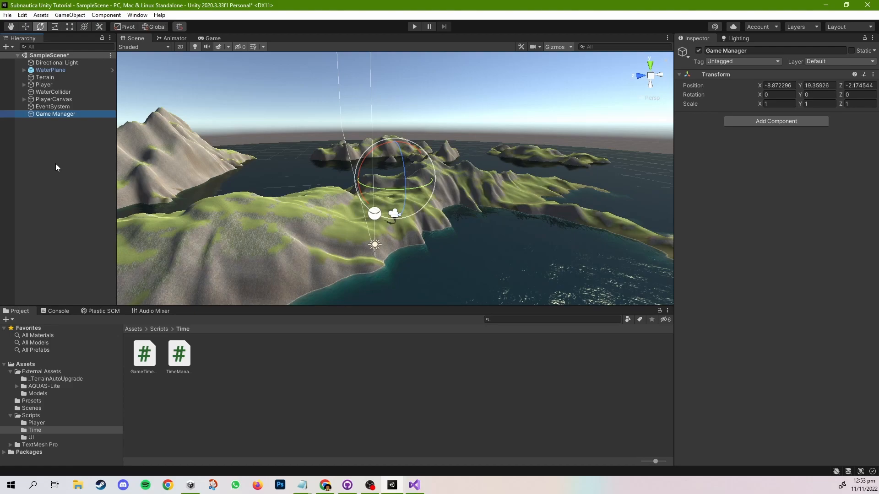
Step: Make PlayerCanvas a child of Game Manager and reset Game Manager's Transform
drag(39, 99, 54, 114)
click(57, 108)
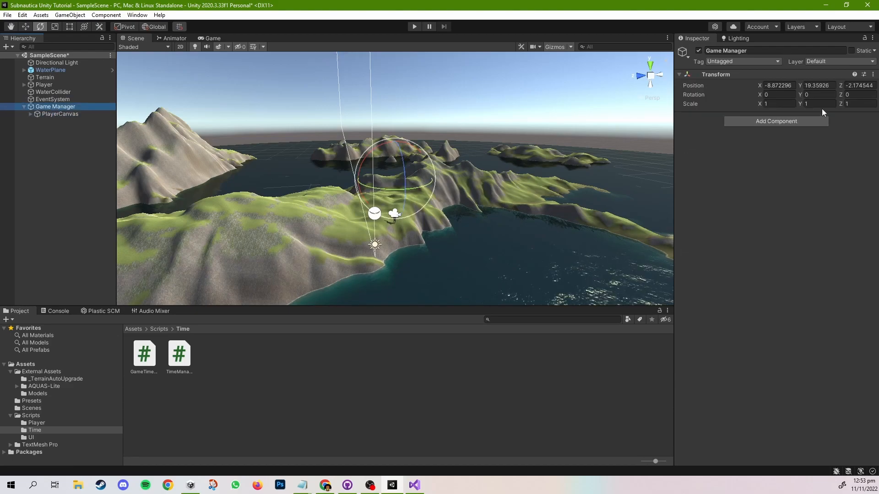
click(872, 74)
click(859, 89)
click(76, 129)
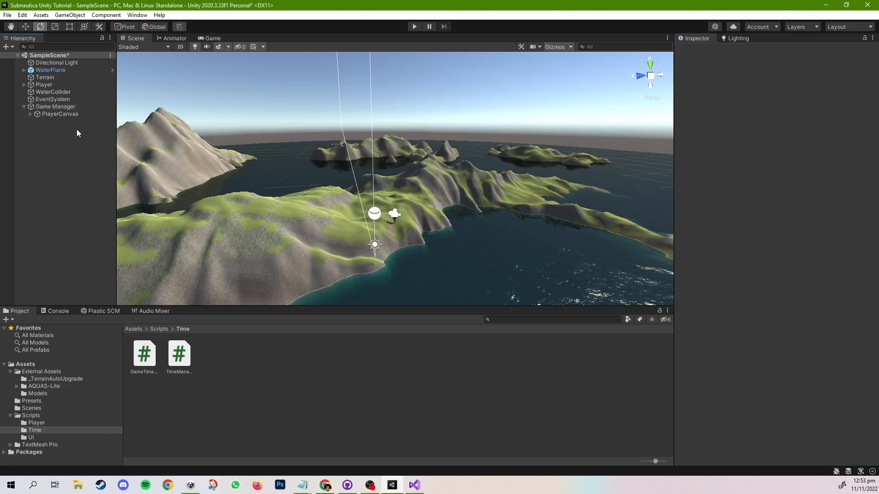
Step: Attach the TimeManager script to the Game Manager object as a component
click(61, 107)
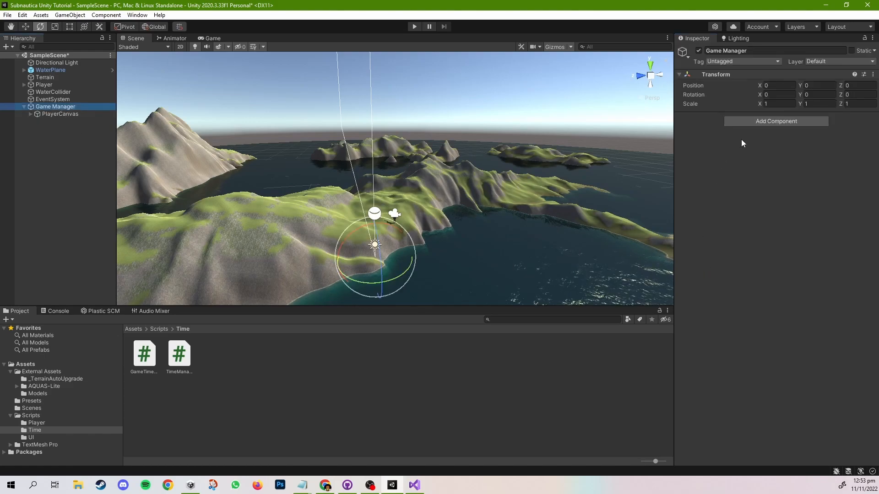
drag(179, 356, 794, 216)
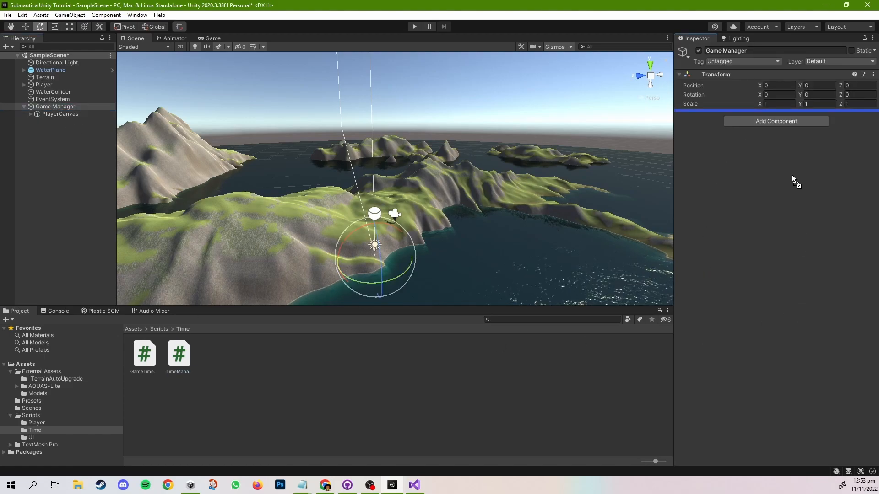
drag(791, 161, 792, 160)
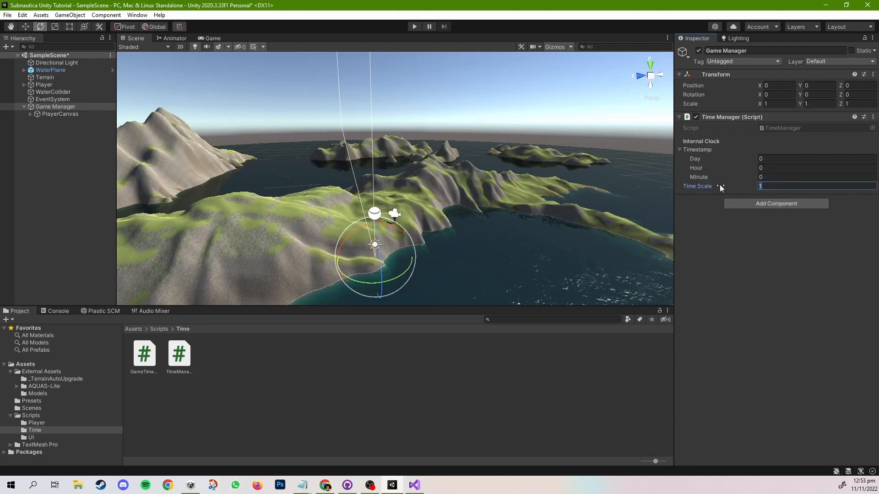
click(779, 160)
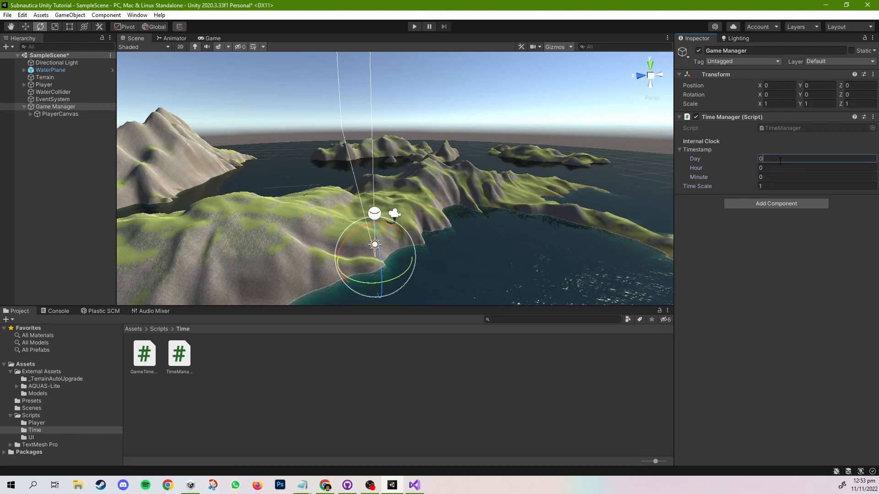
click(779, 168)
click(777, 178)
click(736, 258)
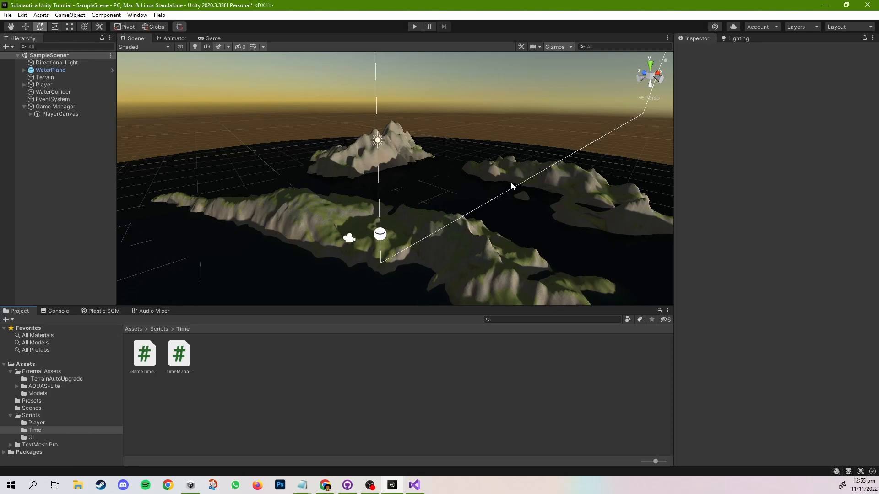
Step: Switch to the Notepad notes and change "hour" to "hours" in both 180-degree lines
middle_drag(367, 148, 500, 172)
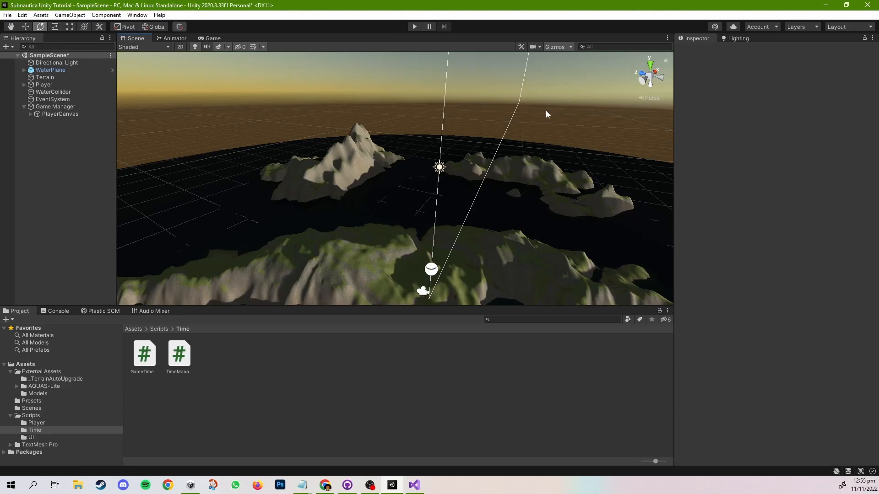
click(302, 485)
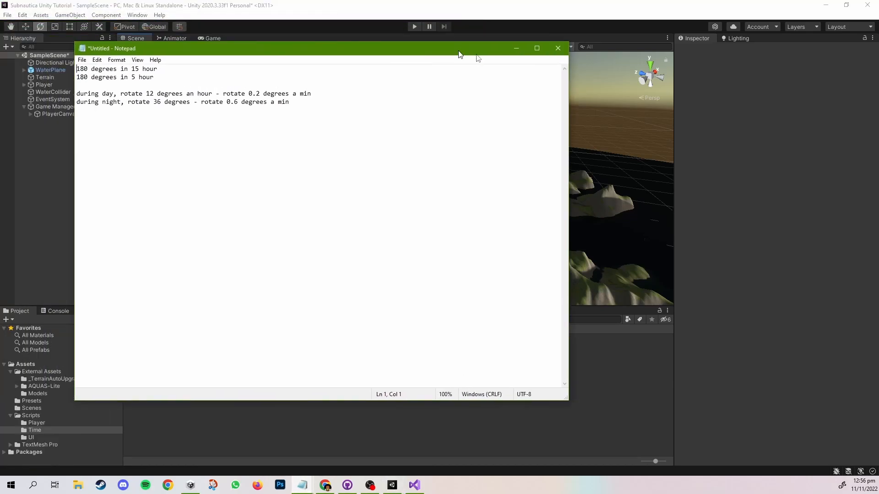
drag(459, 53, 543, 81)
drag(162, 97, 261, 99)
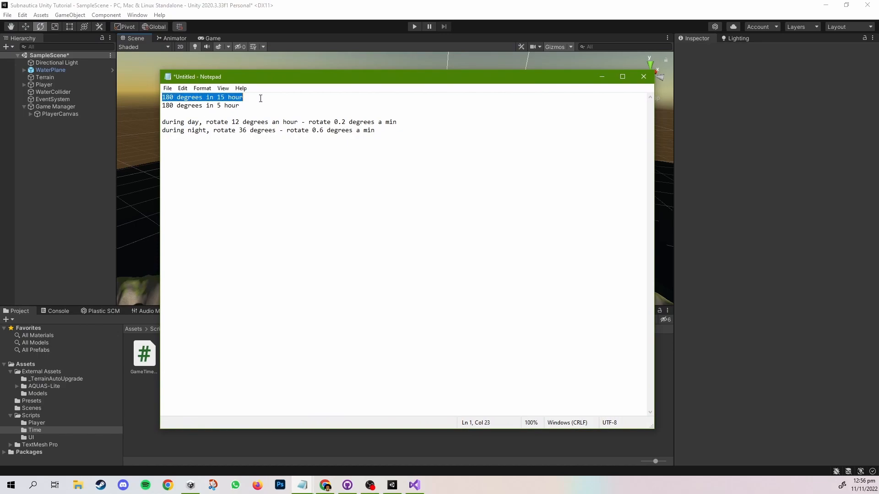
drag(547, 79, 575, 104)
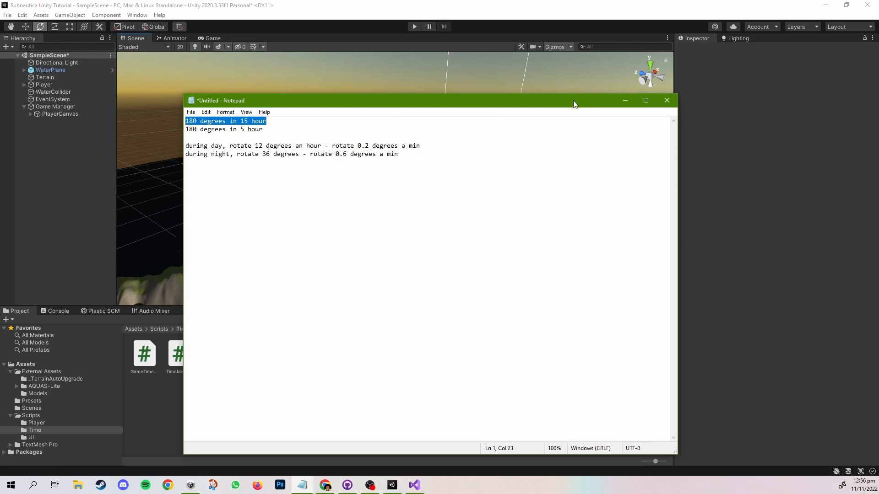
click(320, 122)
drag(320, 121, 178, 121)
click(188, 120)
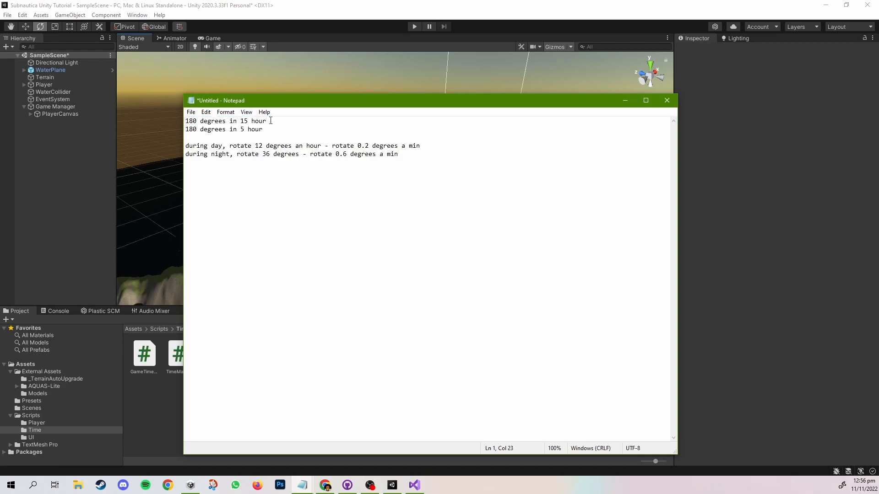
text(s)
key(Down)
Step: Add "an hour" after "rotate 36 degrees" in the night line of the notes
click(364, 140)
drag(185, 146, 423, 146)
click(322, 144)
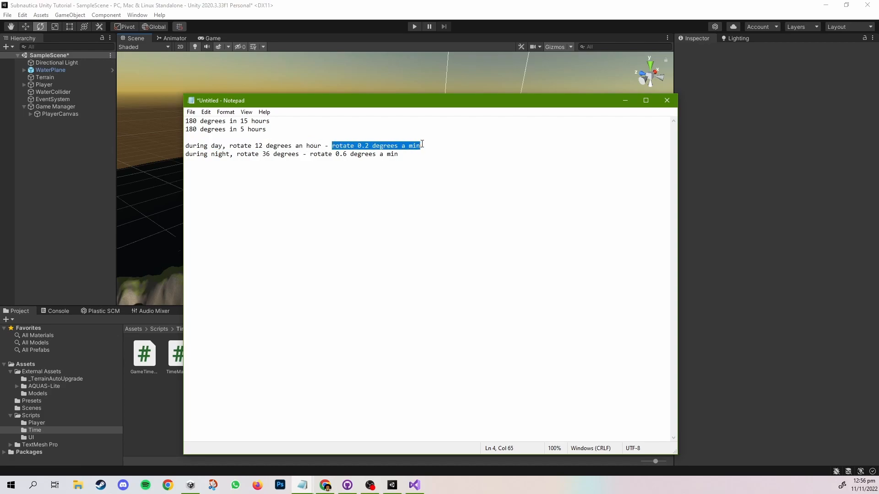
click(453, 144)
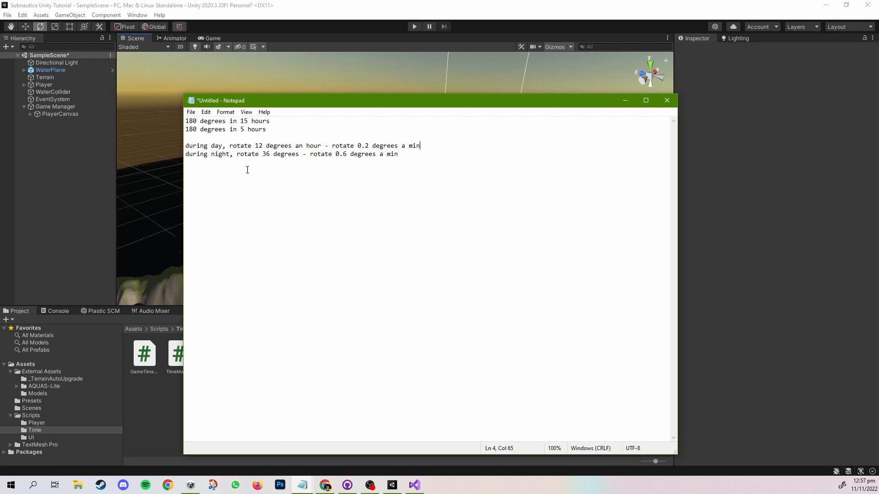
drag(186, 154, 225, 156)
click(225, 156)
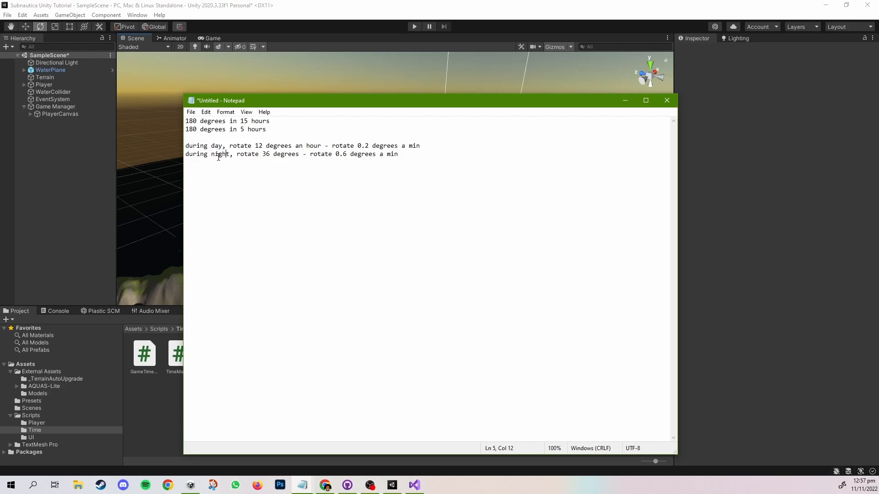
double_click(264, 155)
click(298, 155)
text(an hour)
drag(340, 154, 440, 154)
click(439, 155)
drag(434, 154, 185, 145)
Step: Switch back to Unity and open the TimeManager script in Visual Studio
click(555, 337)
click(799, 213)
double_click(179, 353)
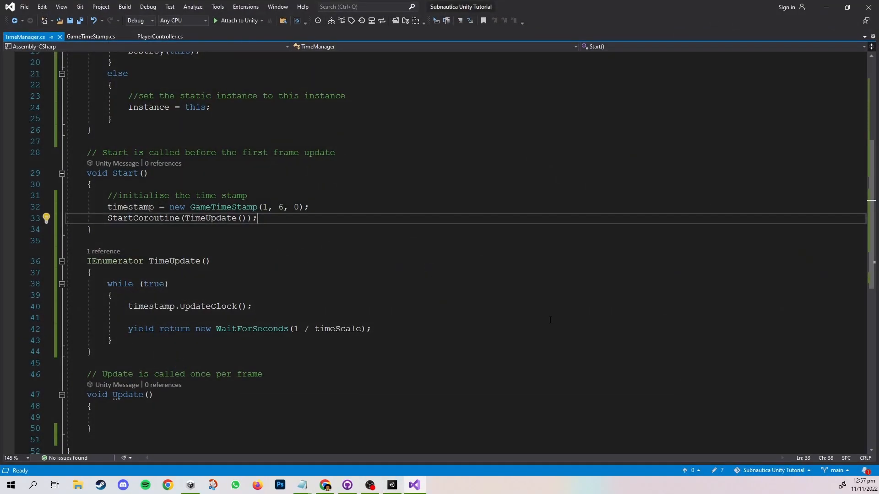
Step: Below the timeScale field, add the attribute [Header("Day and Night Cycle")]
scroll(458, 320, up, 7)
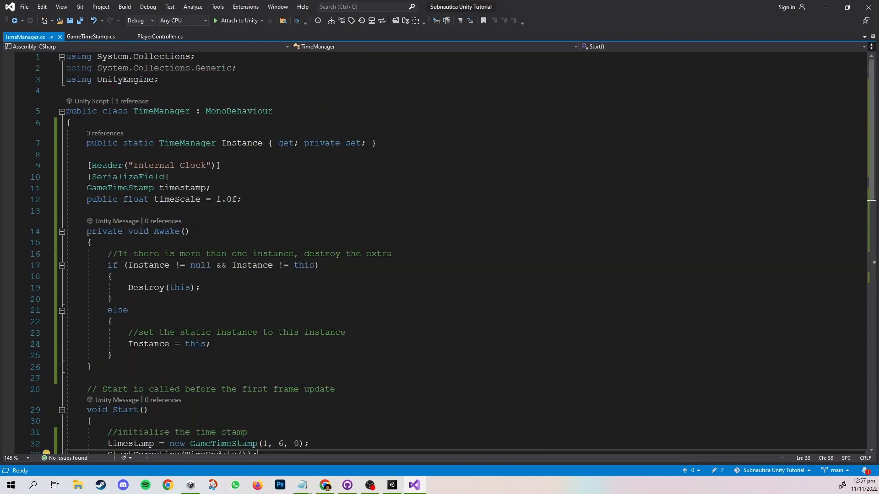
click(280, 202)
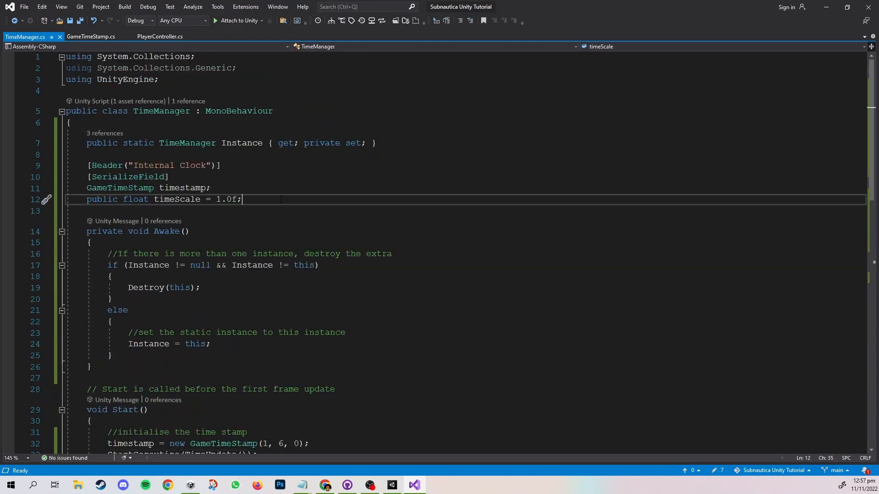
key(Return)
key(Return)
text([Header("day)
key(BackSpace)
key(BackSpace)
key(BackSpace)
text(Day and Night Cycle)
key(End)
Step: Under the new header, add the comment "//the transform of the directional light (sun)" and public Transform sunTransform; and save
key(Return)
text(//the transform of the directional light (sun))
key(Return)
text(ransform sunTransform;)
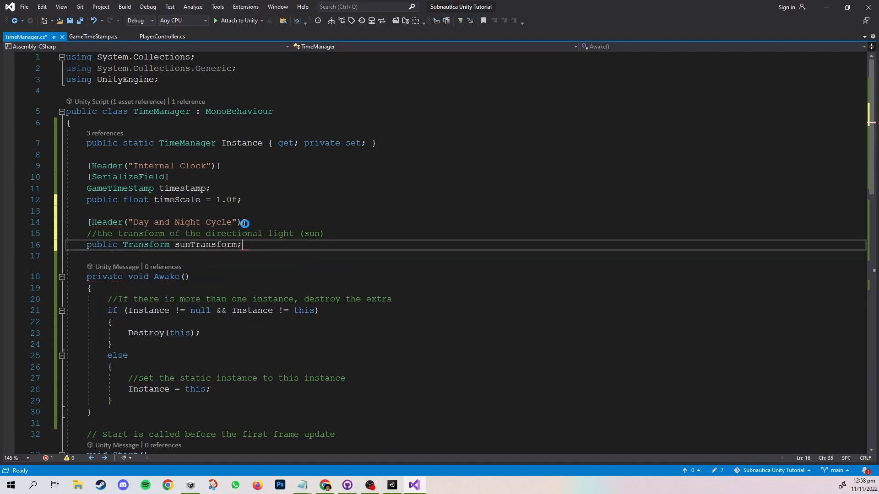
key(ctrl+s)
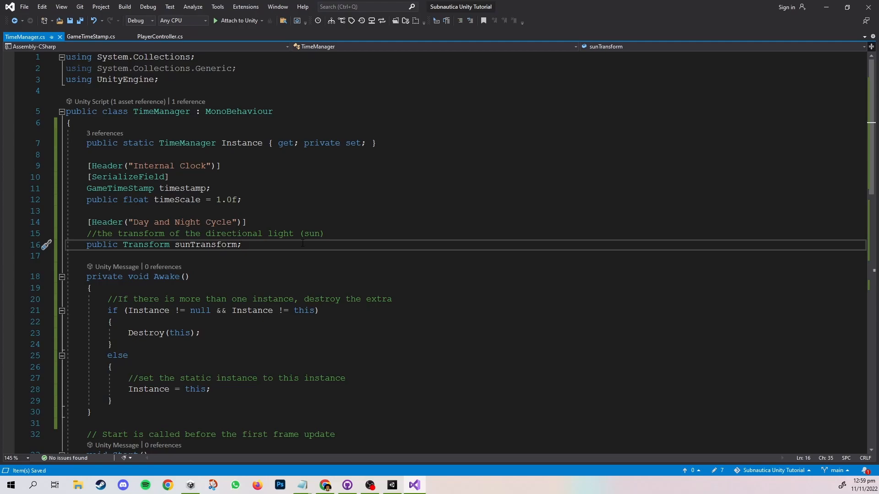
Step: Below TimeUpdate, add the comment "//Day and Night cycle" and an empty void UpdateSunMovement() method
scroll(302, 243, down, 9)
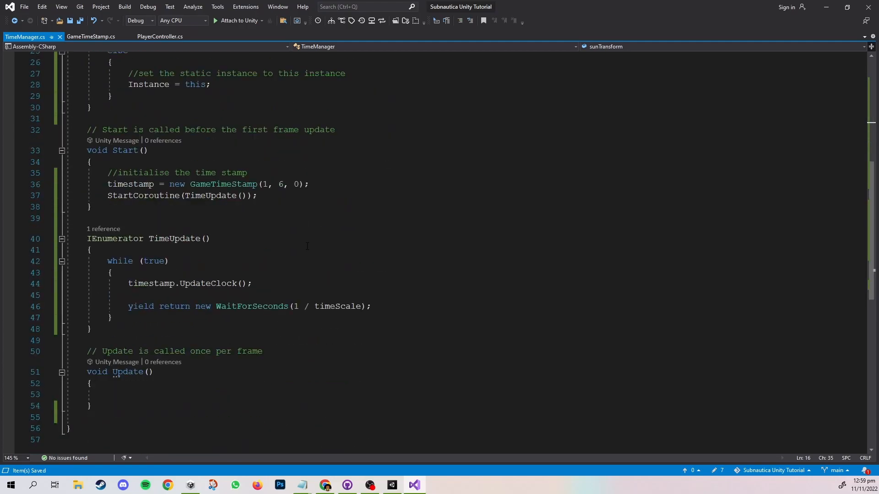
click(147, 294)
key(Return)
key(Return)
text(//Day and Night cycle)
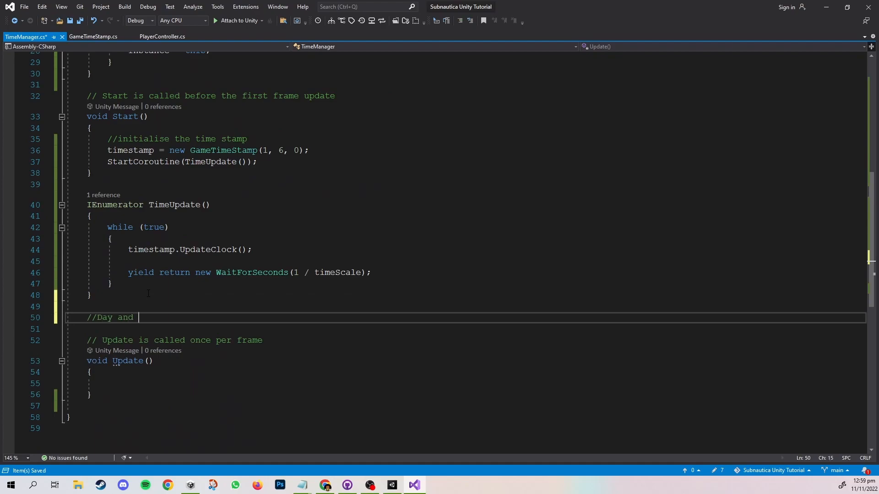
key(Return)
text(void UpdateSunMovement(){)
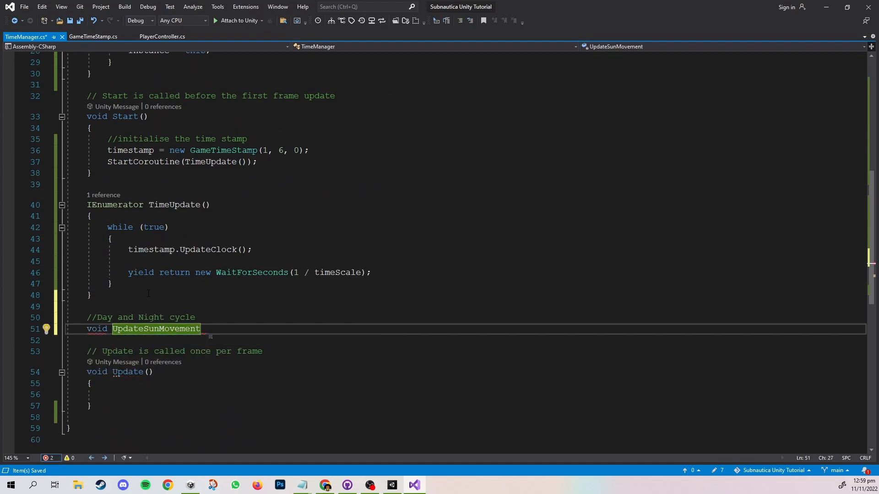
key(Return)
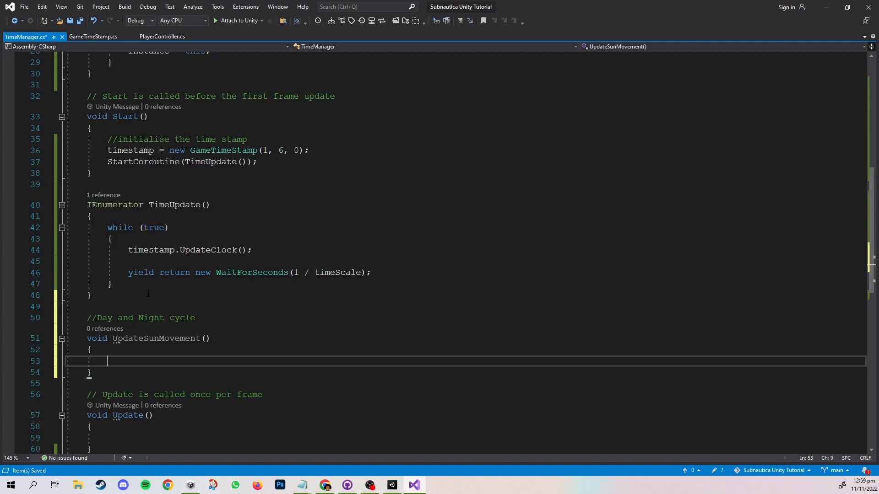
Step: In UpdateSunMovement, comment "//convert the current time to minutes", add int timeInMinutes = GameTimeStamp.HoursToMinutes(timestamp.hour) + timestamp.minute; and save
text(//conver)
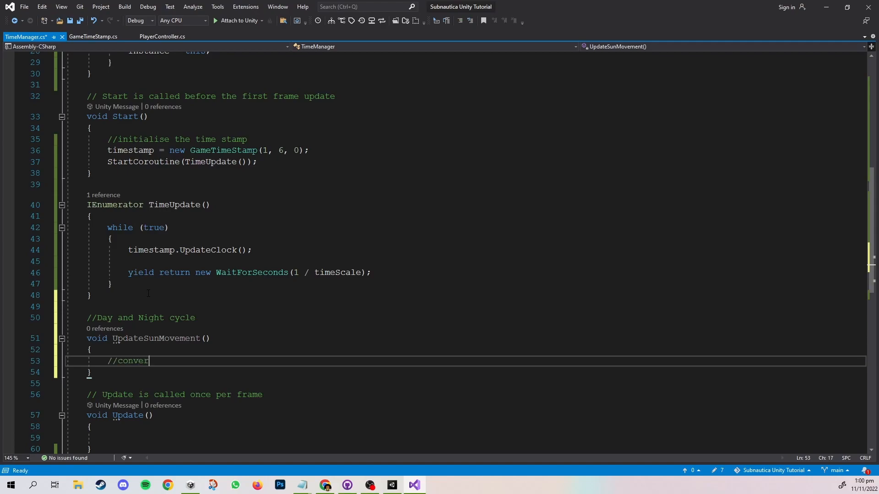
text(t the current time to minutes)
key(Return)
text(int timeInMunu)
key(BackSpace)
key(BackSpace)
key(BackSpace)
text(inutes = gametiem.)
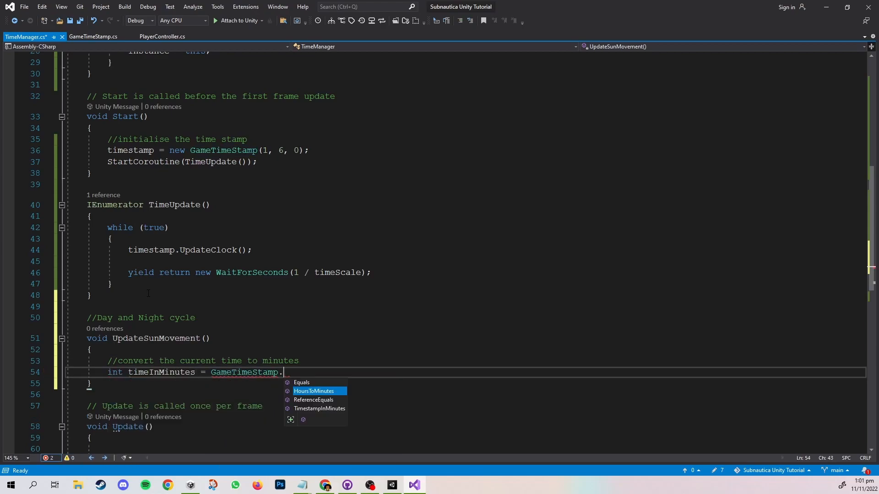
text(HoursToMinutes(timestamp.hour) + timestamp.minute;)
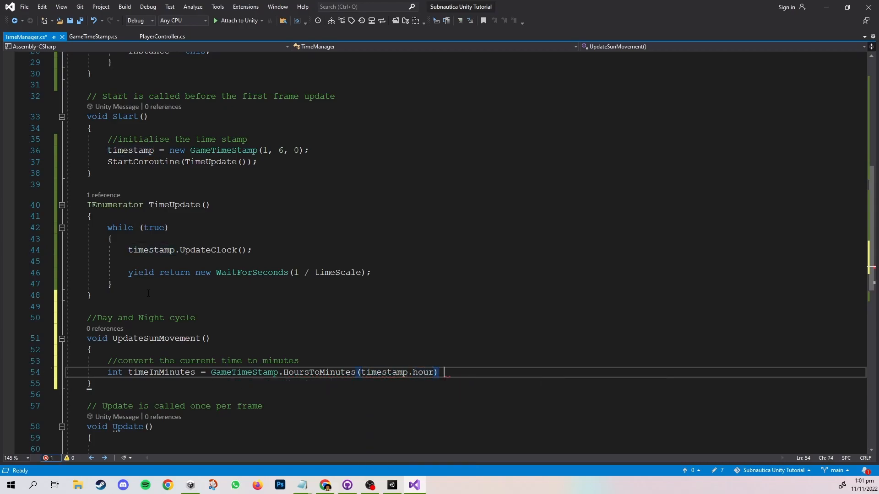
key(ctrl+s)
Step: Below timeInMinutes, add two comment lines noting that during daytime the sun moves 0.2 degrees in a minute
key(Return)
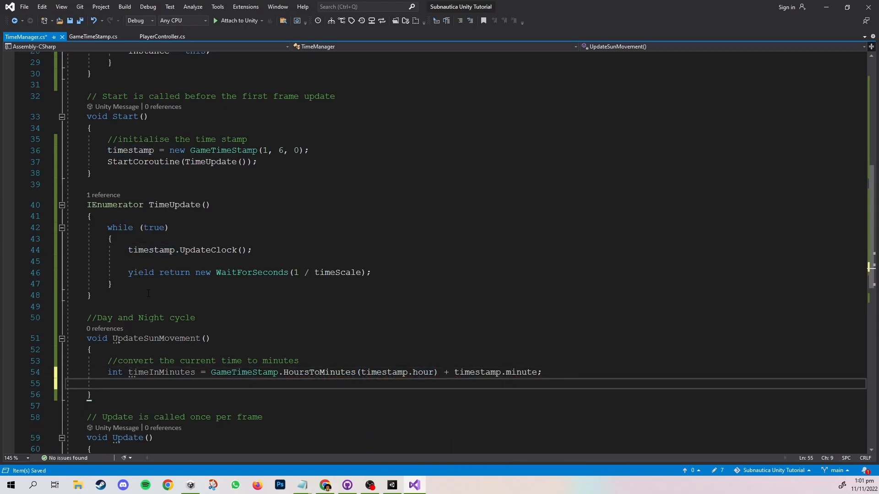
scroll(167, 273, down, 4)
key(Return)
text(//during dati)
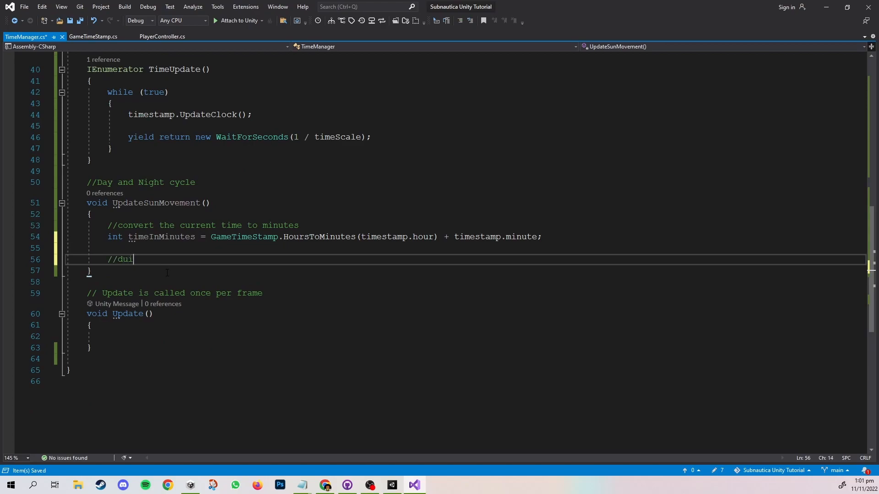
key(BackSpace)
key(BackSpace)
text(ytime)
key(Return)
text(//sun)
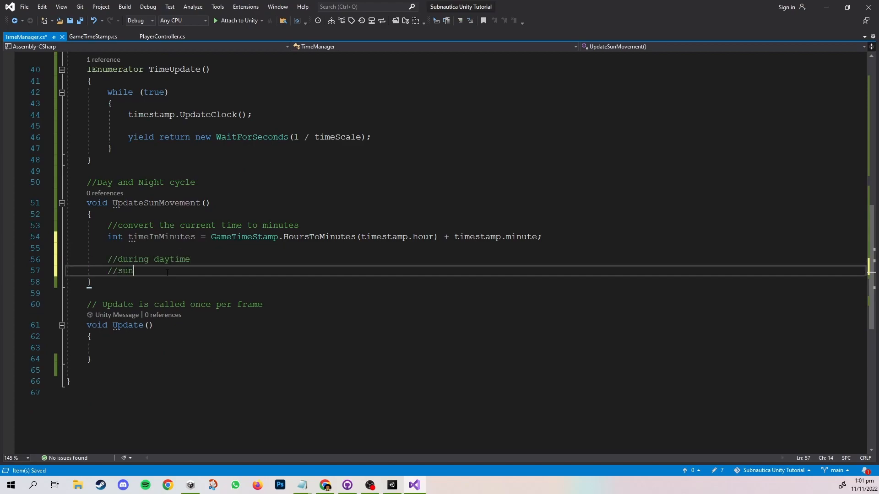
text( mvoes 0.2 degrees in a minute)
Step: Add the comments "//during nighttime" and "//sun moves 0.6 degrees in a minute", and correct the misspelled "moves" in the daytime comment
key(Return)
text(//during nighttime)
key(Return)
text(//sun moves)
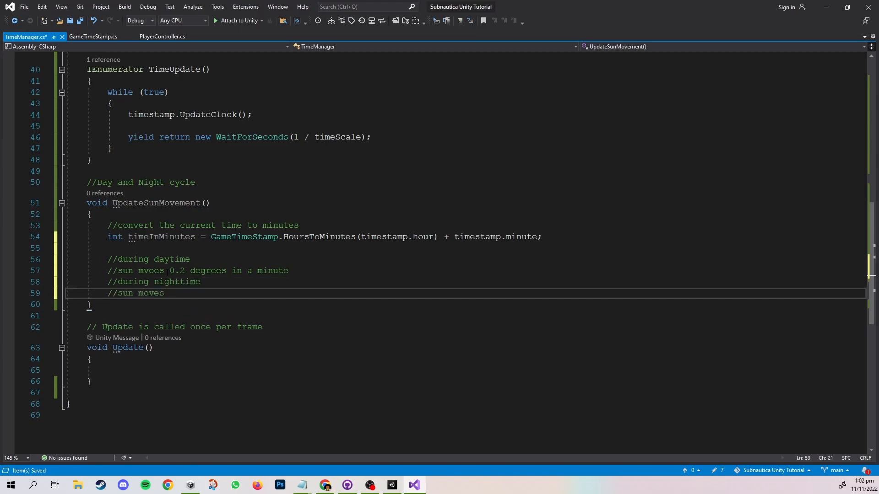
text( 0.6 degrees in a minute)
click(150, 271)
click(293, 294)
Step: Below the comments in UpdateSunMovement, declare float sunAngle = 0;
key(Return)
key(Return)
text(f)
key(BackSpace)
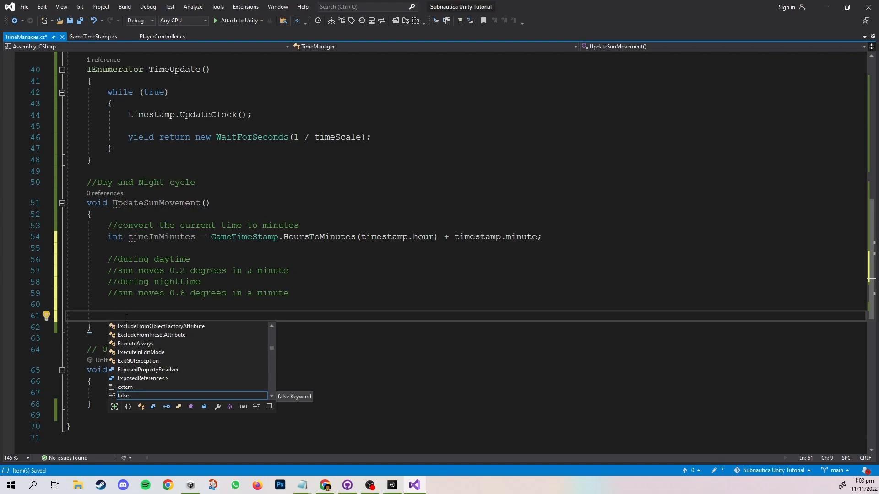
text(float sunAngle = 0;)
key(Return)
Step: Add an if block for timeInMinutes <= 15 * 60 that sets sunAngle = 0.2f * timeInMinutes;
text(if(timeInMinutes <= 15 * 60)
key(ctrl+s)
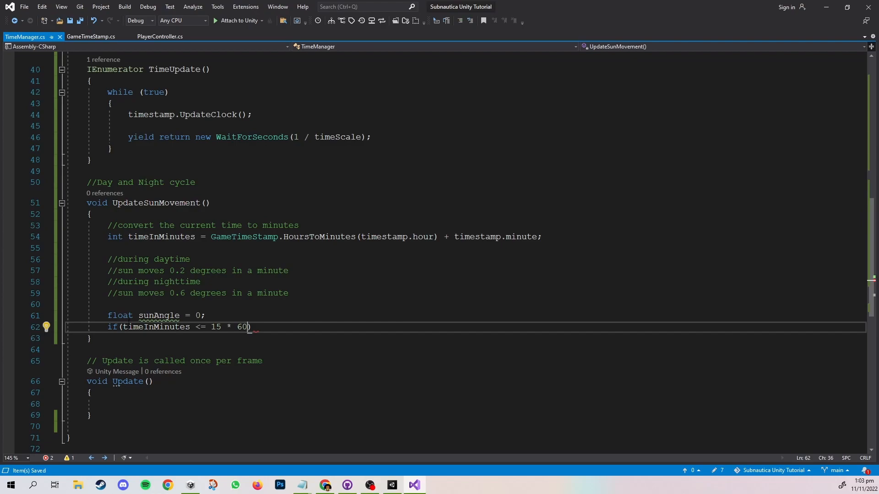
key(Return)
text({)
key(Return)
text(sunAngle = 0.2f)
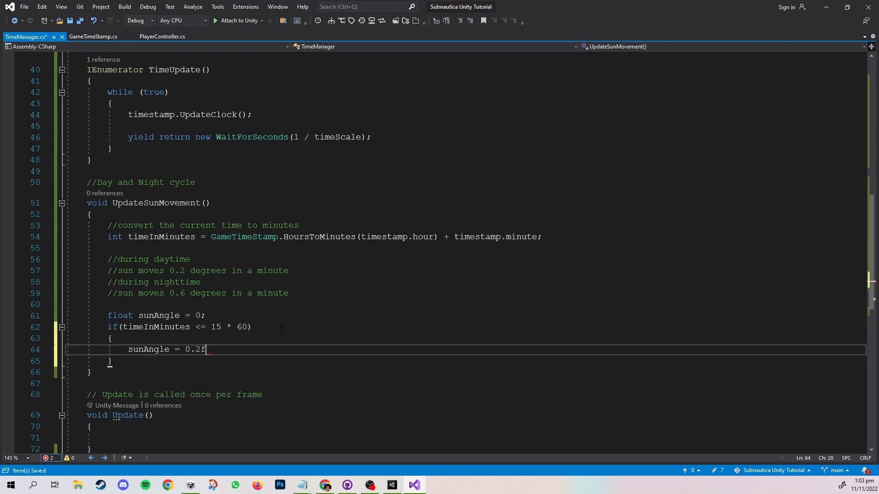
text( * timeInMinutes;)
Step: After the if block, add an empty else if block for timeInMinutes > 15* 60
click(206, 361)
key(Return)
text(else if()
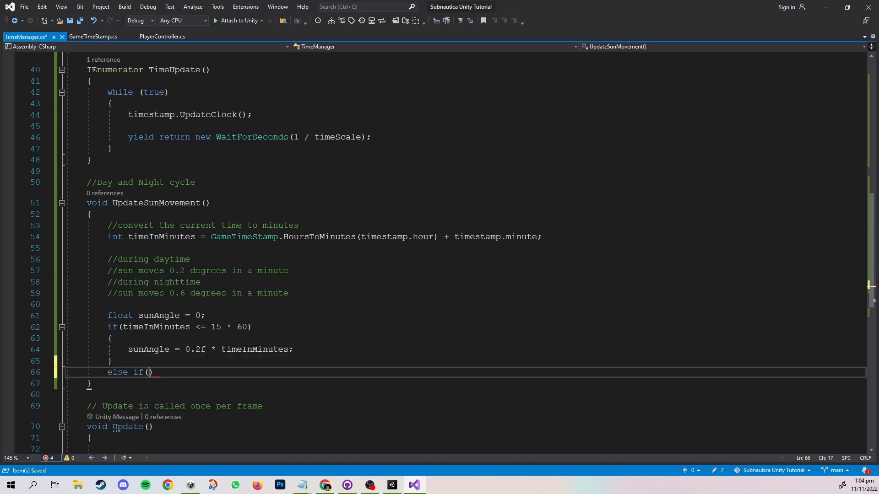
text(timeInMinutes > 15* 60))
key(Return)
text({)
key(Return)
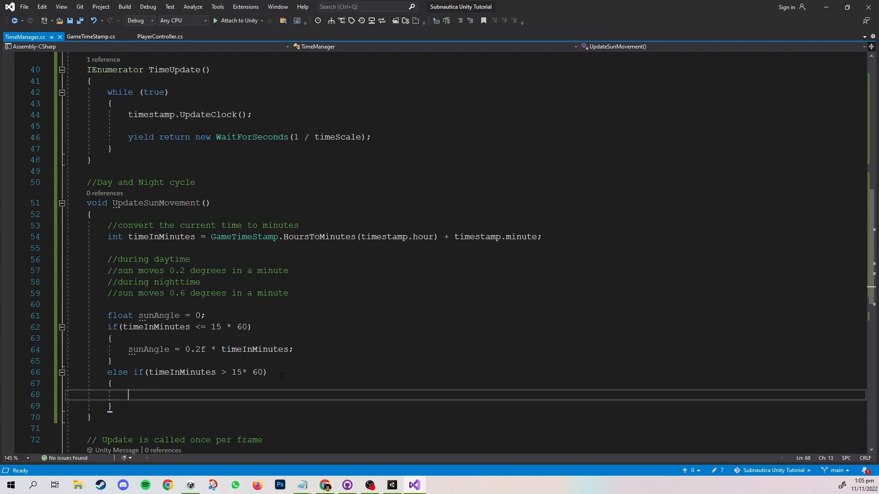
Step: Inside the else if block, set sunAngle = 180f + 0.6f * (timeInMinutes - (15 * 60)); and save the script
text(sunAngle = 180)
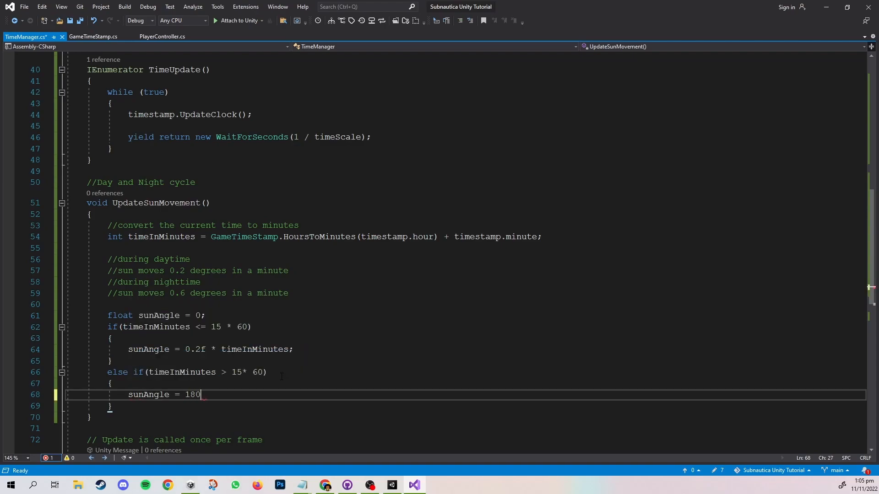
text(f + 0.6f * (timeInMinutes - (15 * )
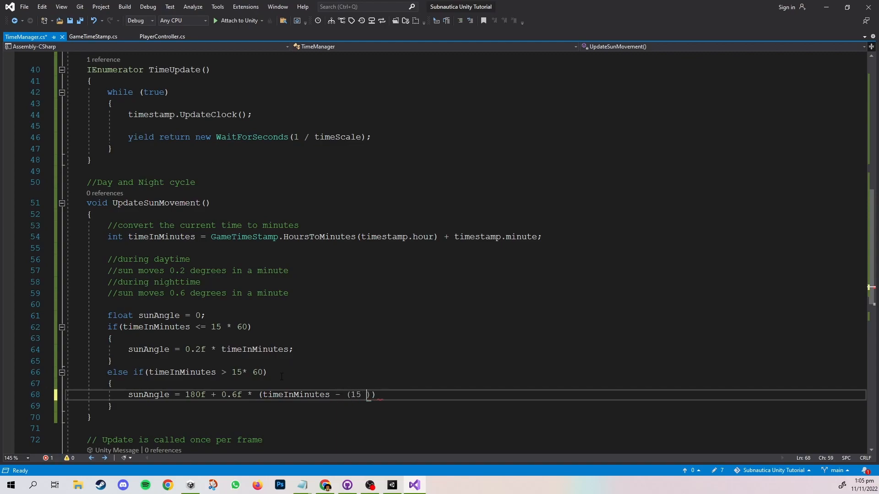
text(60));)
key(ctrl+s)
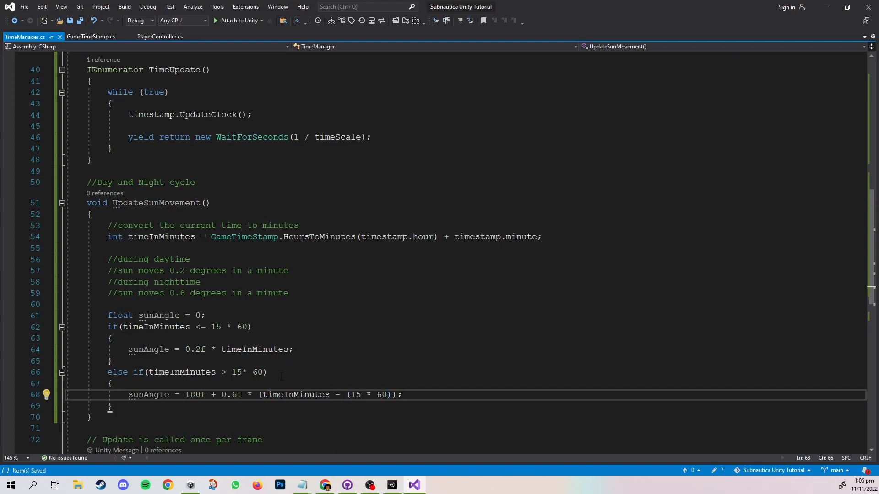
Step: Examine the parts of the nighttime sunAngle formula in the else if block
drag(223, 397, 397, 397)
click(244, 396)
click(398, 396)
drag(187, 395, 417, 402)
click(206, 397)
click(411, 395)
scroll(171, 405, down, 1)
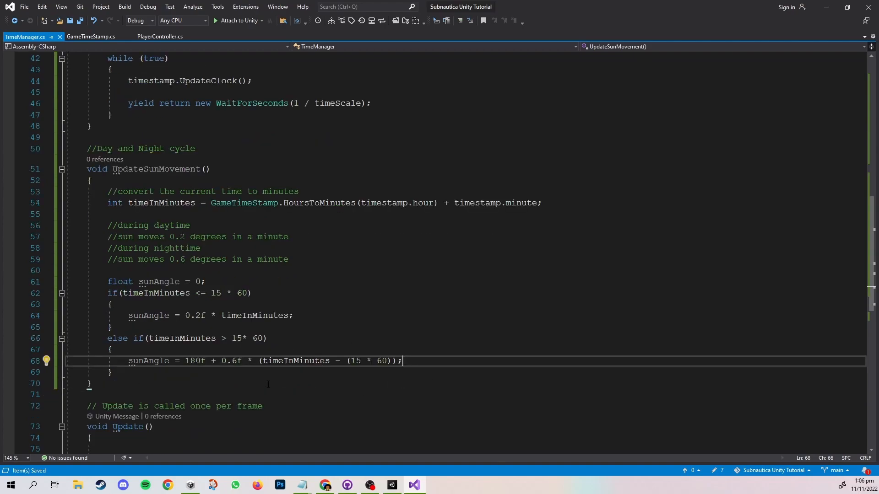
Step: After the else if block, add the comment //Apply angle to the directional light and sunTransform.eulerAngles = new Vector3(sunAngle, 0, 0);, and save the script
click(158, 372)
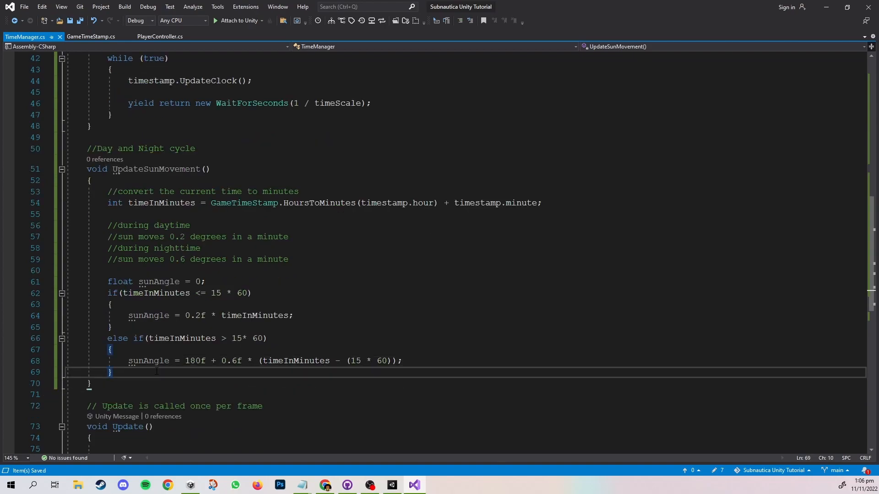
key(Return)
key(Return)
text(//Apply angle to the directional light)
key(Return)
text(sunTransform.eulerAngles = new )
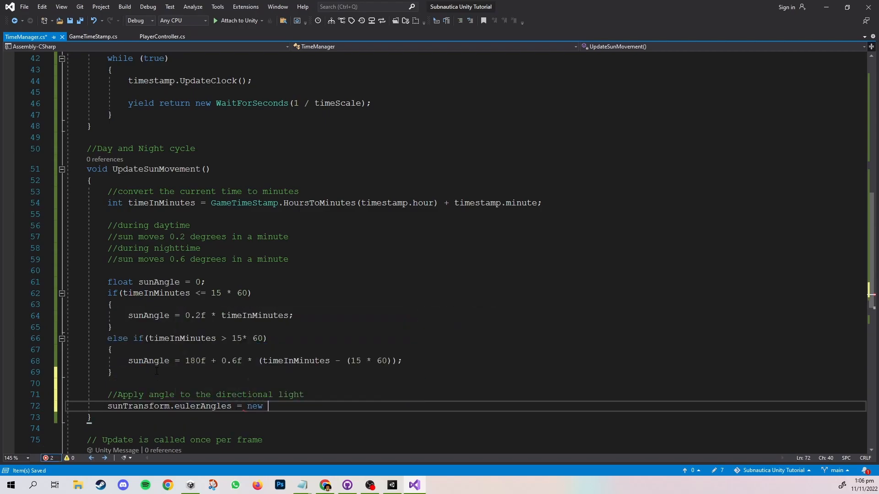
text(Vector3(sunAngle, 0, 0);)
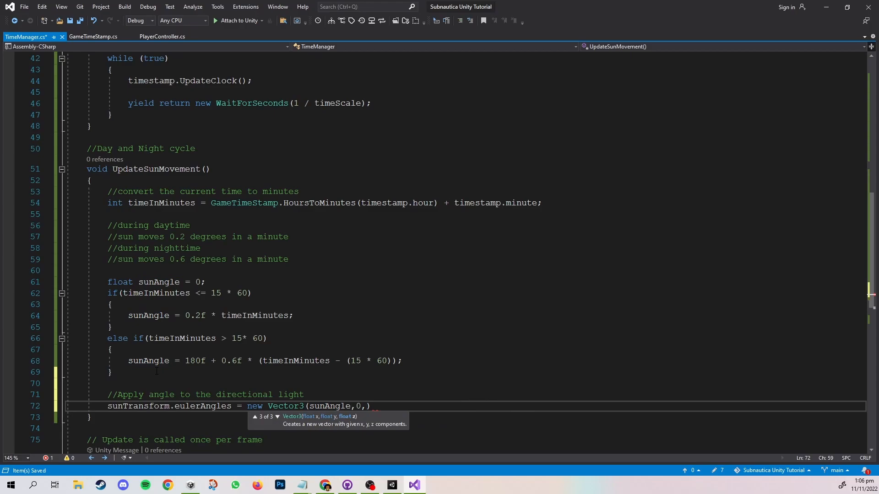
key(ctrl+s)
Step: Add an empty void Tick() method between TimeUpdate() and the Day and Night cycle comment
drag(116, 172, 229, 164)
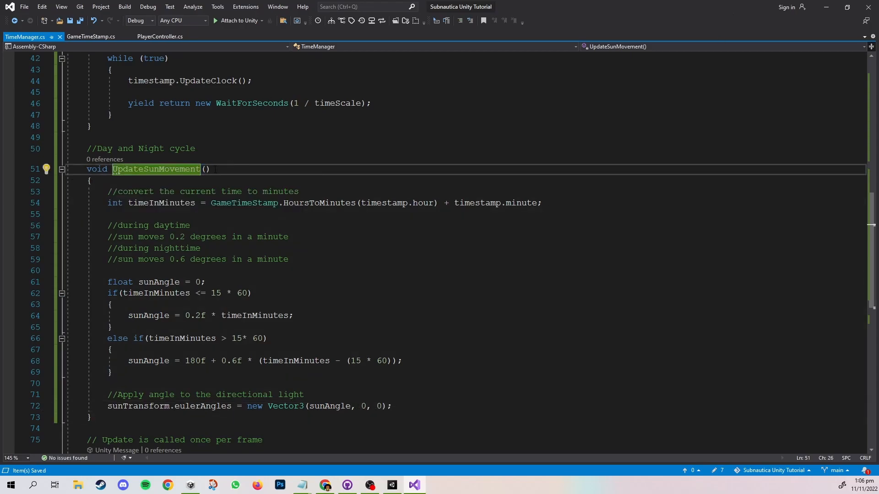
click(136, 115)
scroll(136, 110, up, 2)
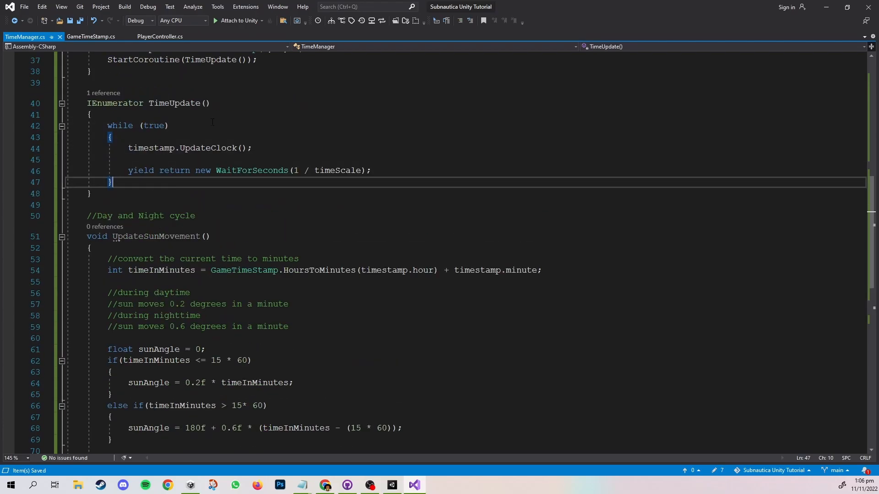
key(Down)
key(Return)
key(Return)
text(void Tick() {)
key(Return)
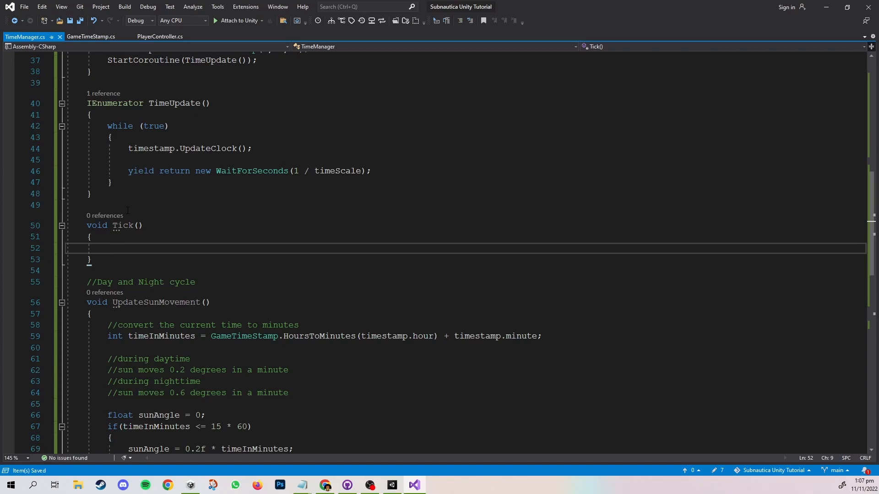
Step: Move timestamp.UpdateClock(); from the while loop of TimeUpdate() into the Tick() method
click(128, 149)
drag(128, 149, 260, 151)
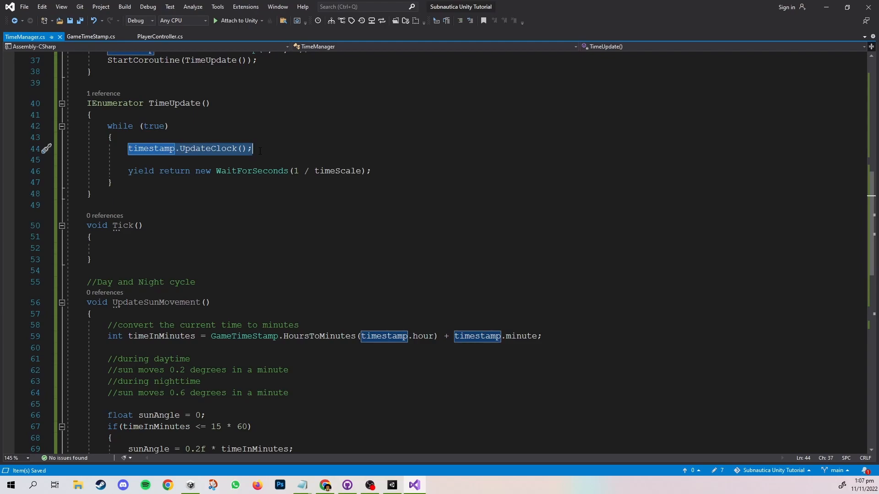
key(ctrl+x)
click(154, 246)
key(ctrl+v)
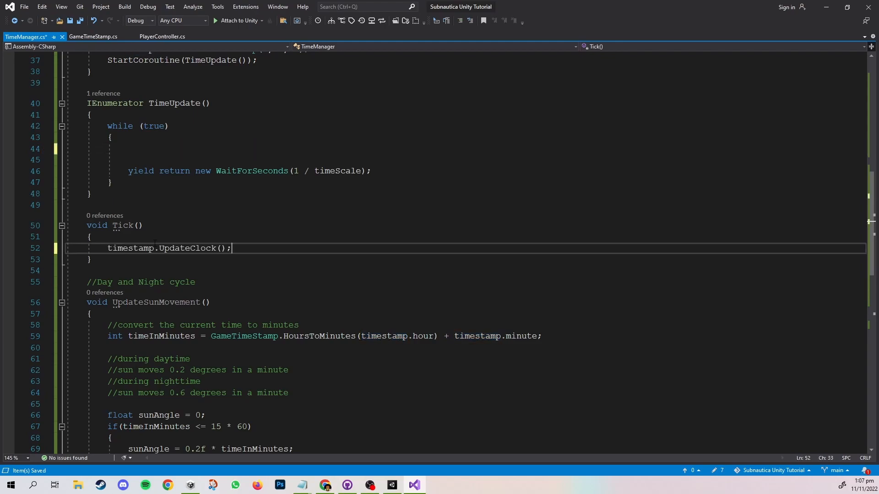
Step: Call UpdateSunMovement(); at the end of Tick(), and call Tick(); on the emptied line of the while loop
key(Return)
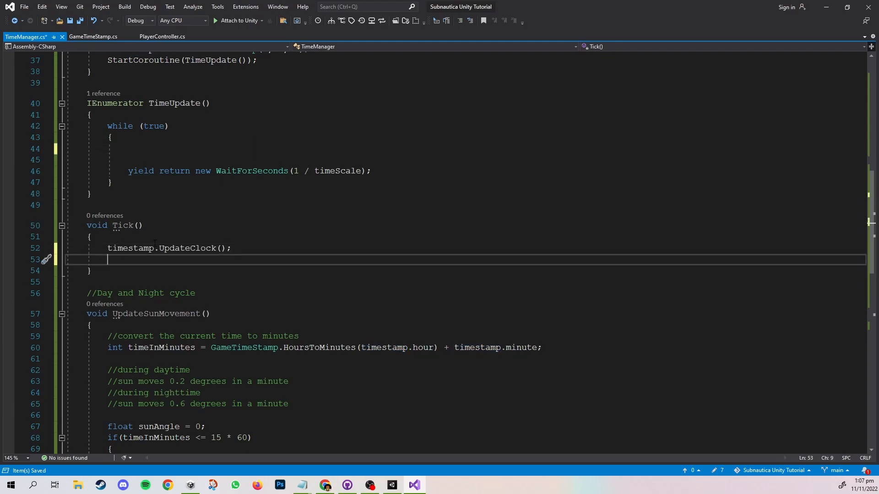
text(UpdateSunMovement())
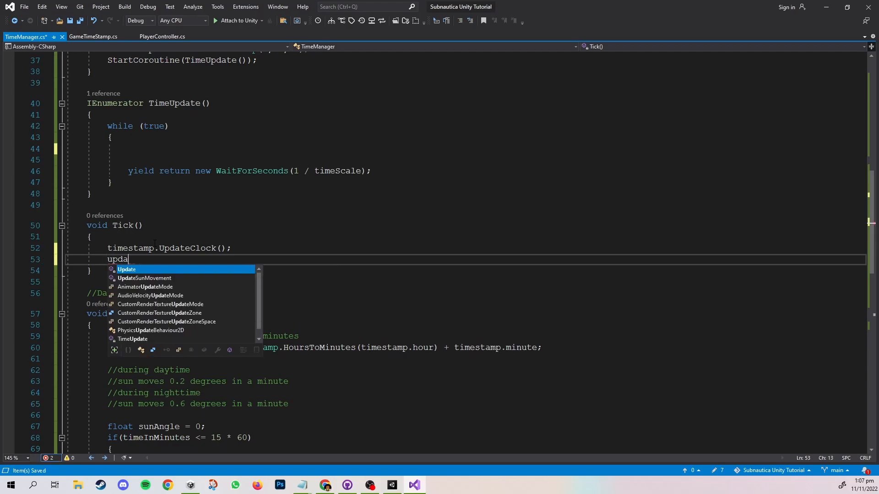
text(;)
click(175, 147)
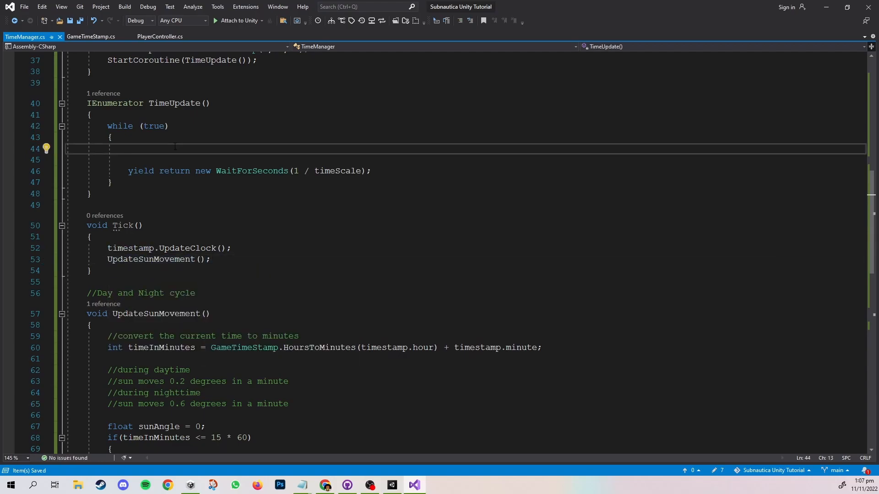
text(Tick();)
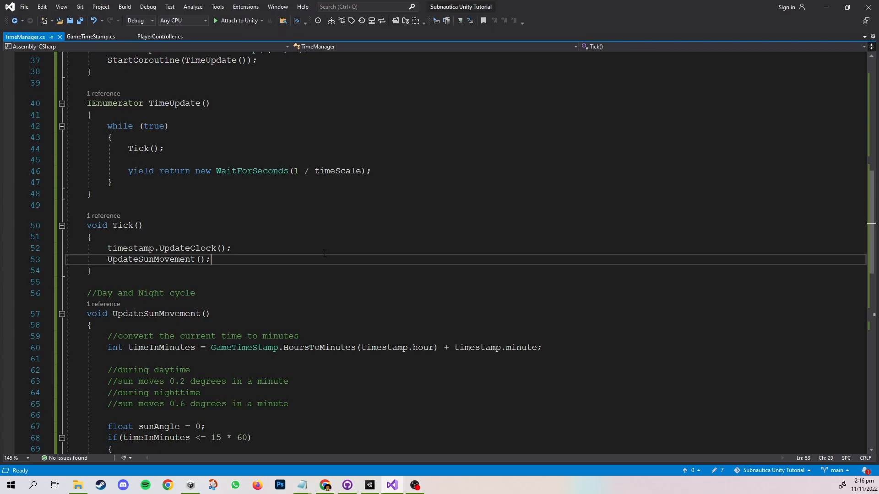
Step: Switch to Unity and assign the Directional Light as the Sun Transform of the Game Manager's Time Manager
click(826, 7)
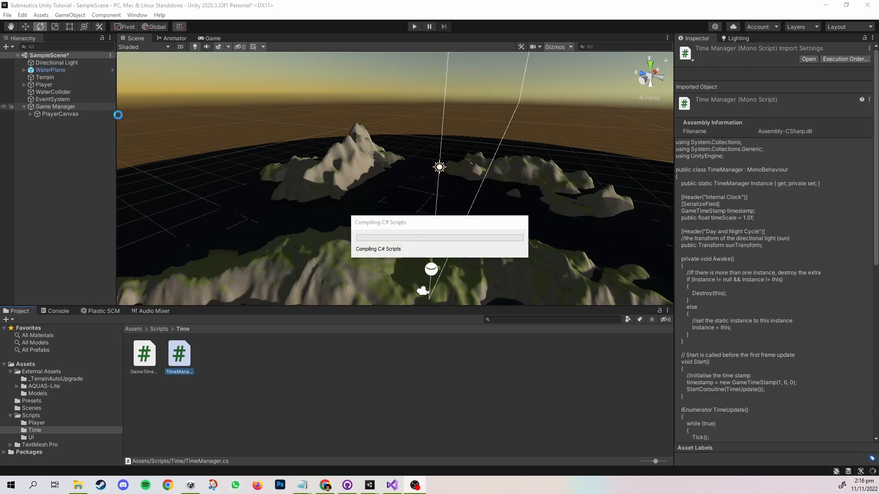
click(79, 107)
double_click(79, 106)
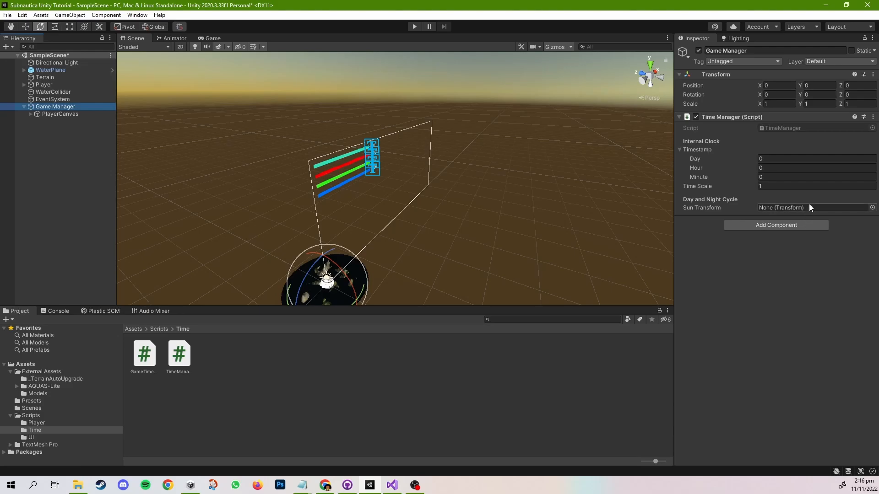
drag(67, 63, 836, 207)
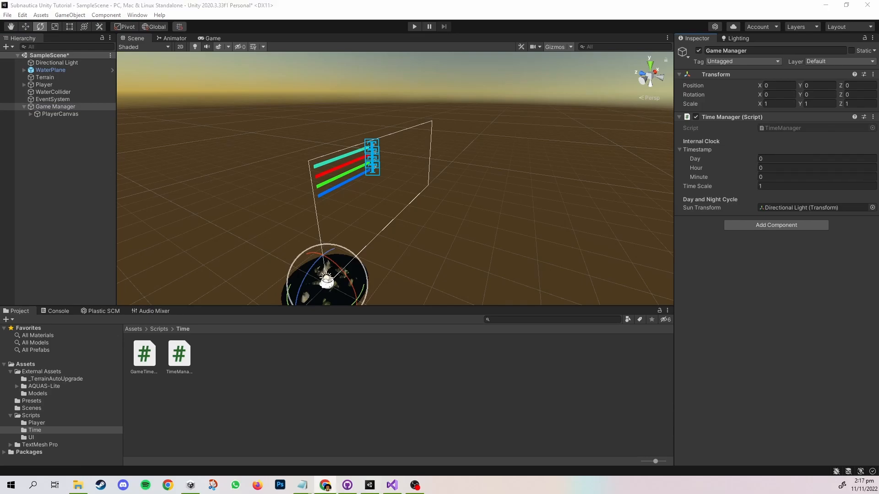
Step: Run the game with a Time Scale of 20 and watch the Directional Light rotate in the scene
click(780, 185)
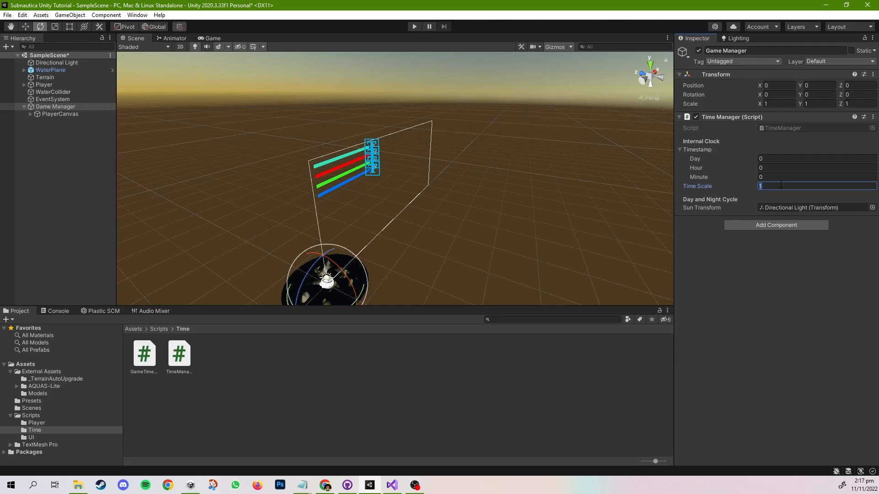
click(414, 26)
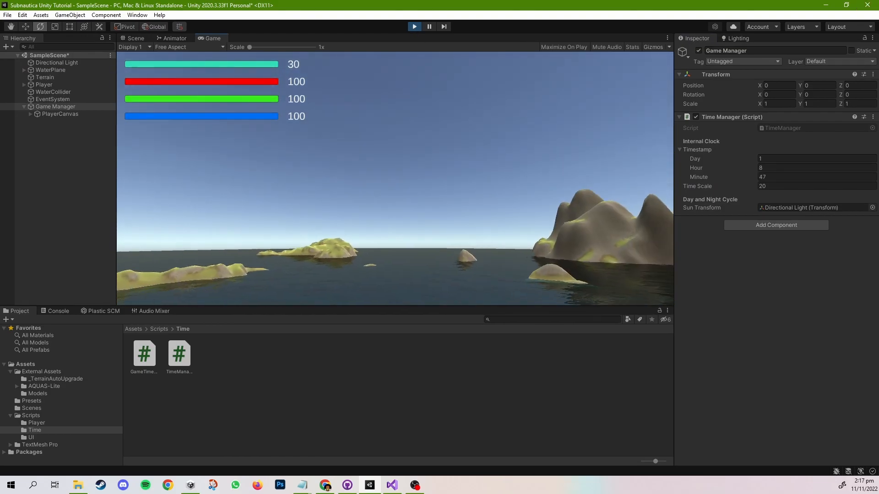
click(61, 63)
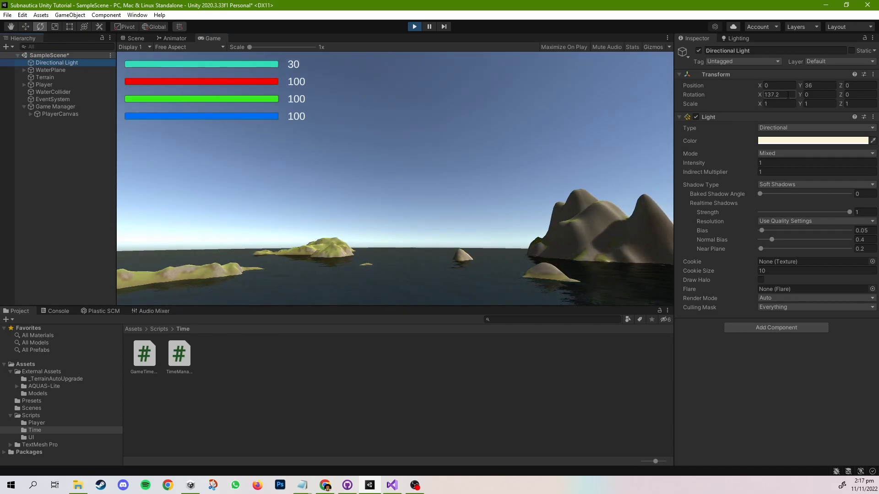
click(136, 38)
middle_drag(361, 242, 406, 172)
scroll(436, 179, up, 8)
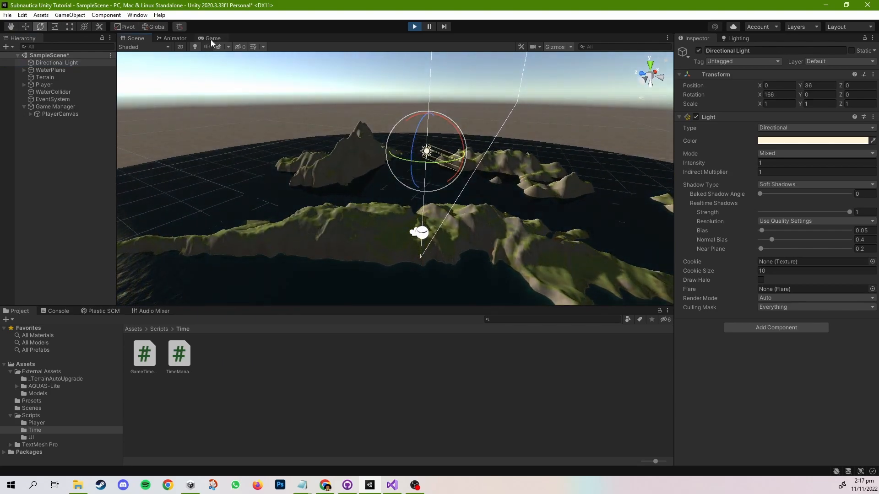
Step: Watch the day and night cycle in the running game alongside the Game Manager's clock, and stop the game
click(210, 39)
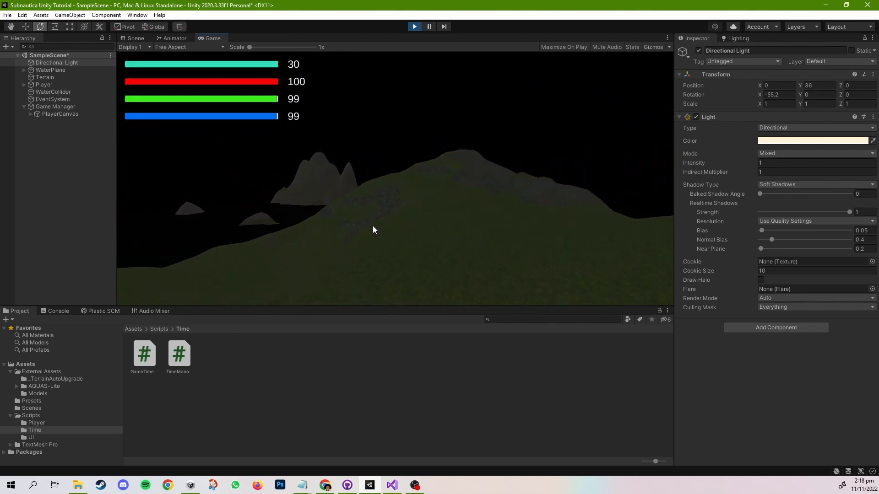
click(51, 107)
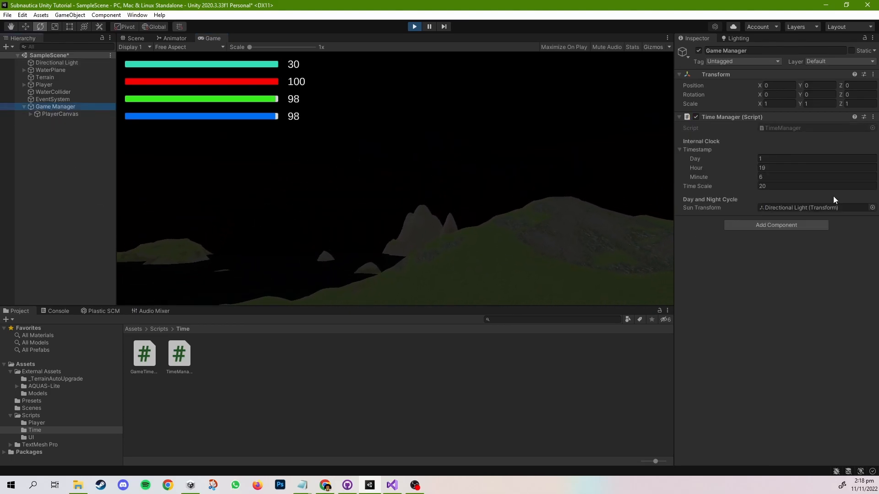
click(281, 238)
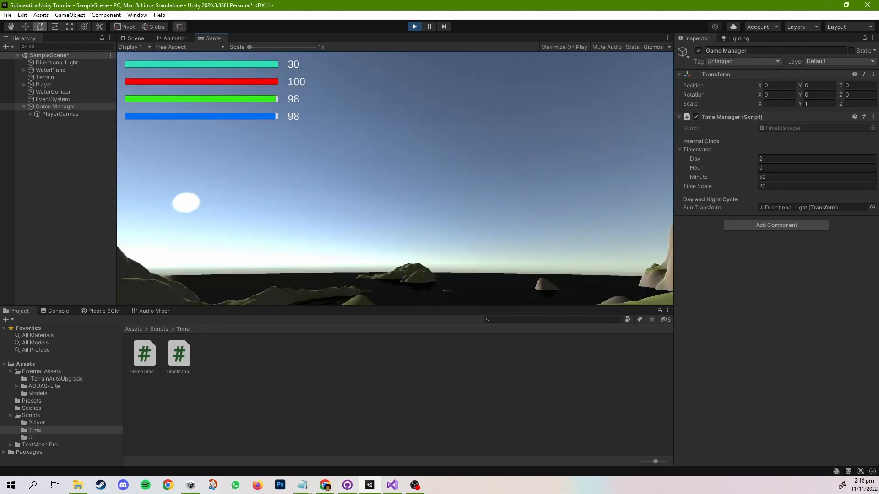
key(Escape)
click(413, 27)
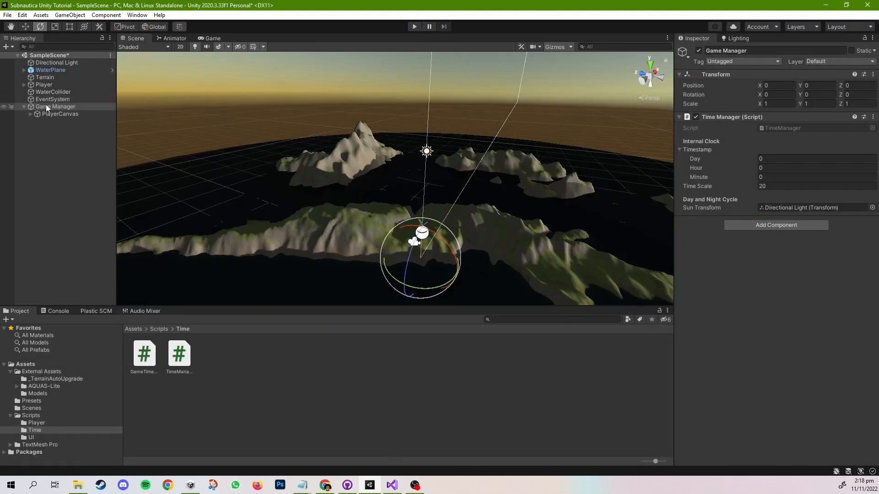
Step: Set the Time Scale of the Game Manager's Time Manager to 1
click(776, 186)
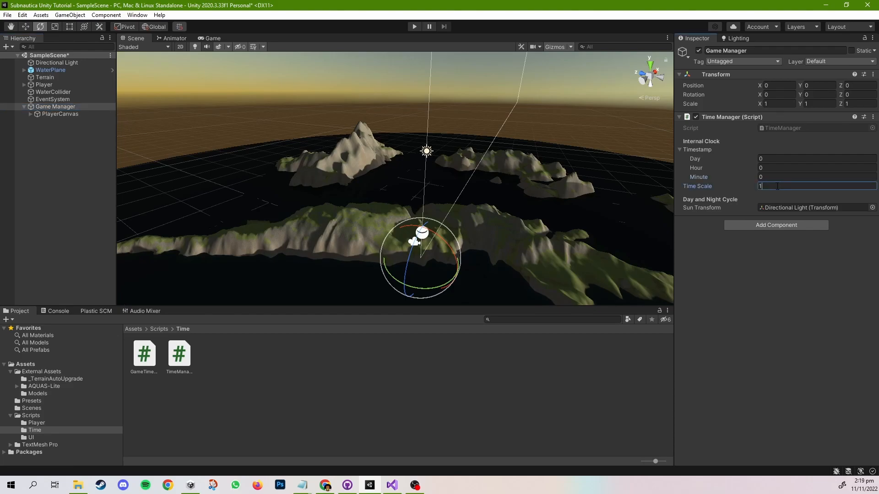
click(778, 168)
click(815, 310)
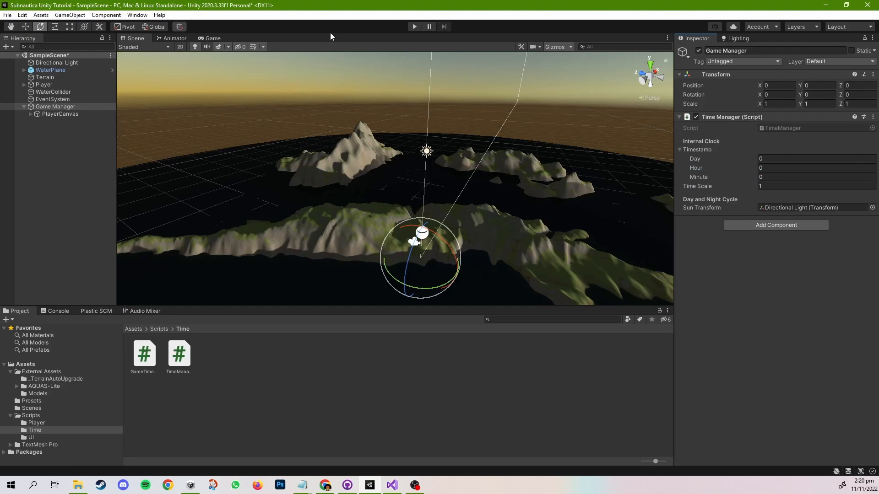
Step: Run the game with the Timestamp Hour set to 19 to watch the sun's nighttime movement, and stop the game
click(415, 27)
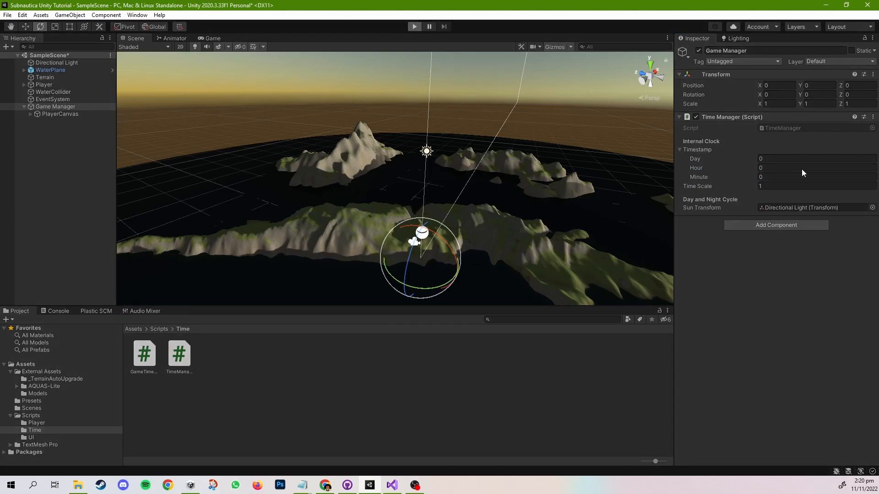
click(802, 169)
text(19)
click(818, 270)
click(506, 203)
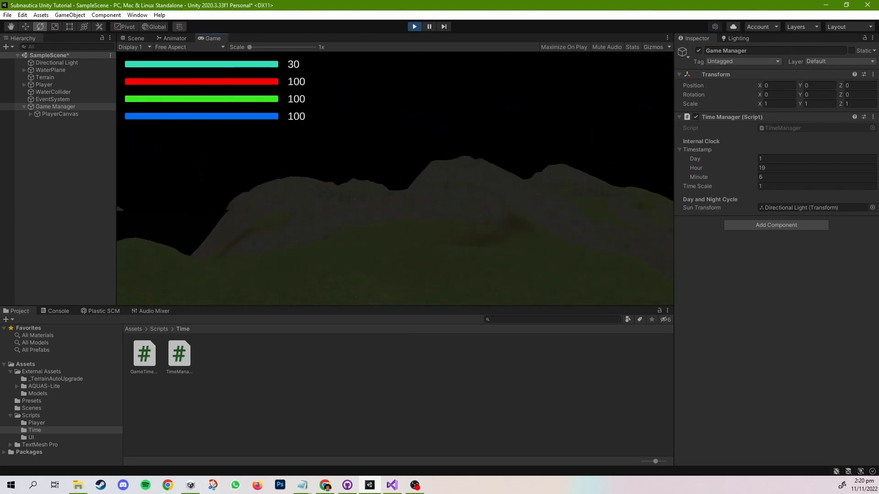
click(820, 180)
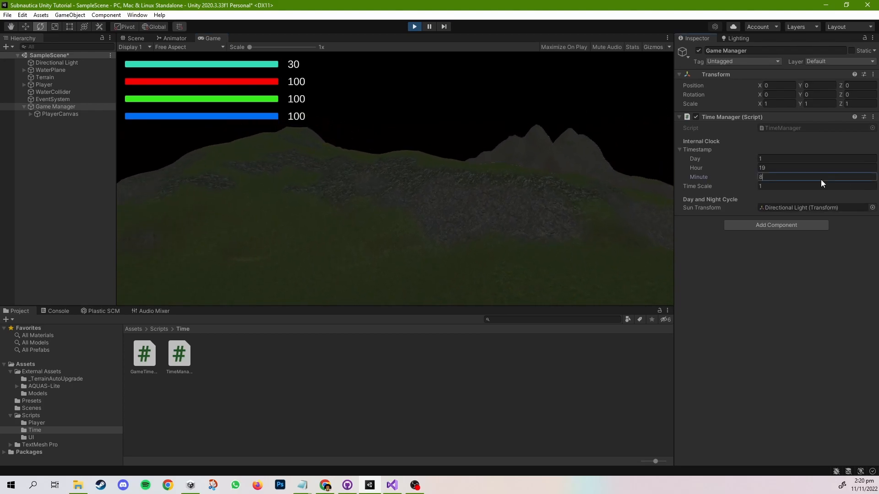
click(330, 176)
key(Escape)
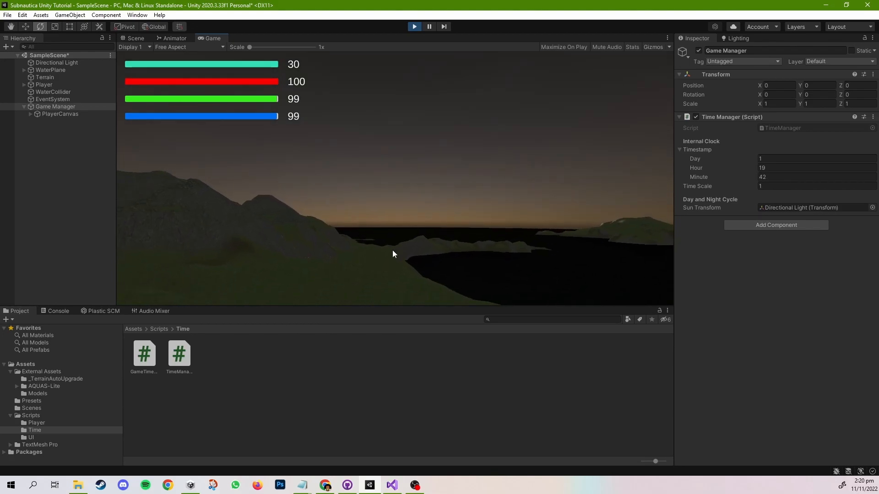
click(415, 26)
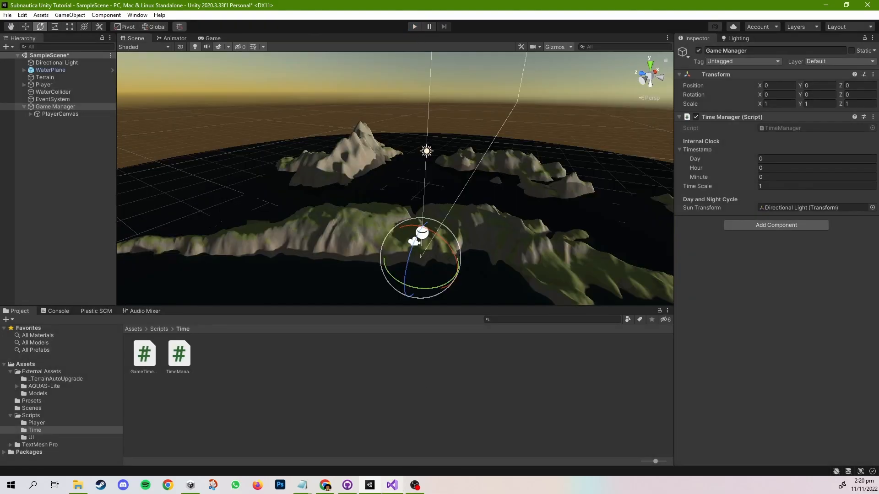
Step: Switch to Visual Studio and examine how UpdateSunMovement() assigns sunTransform.eulerAngles
click(392, 485)
click(298, 269)
click(255, 256)
scroll(102, 249, up, 3)
mouse_move(392, 347)
mouse_down()
mouse_move(183, 337)
mouse_move(109, 346)
mouse_move(402, 347)
mouse_up()
click(109, 346)
click(407, 346)
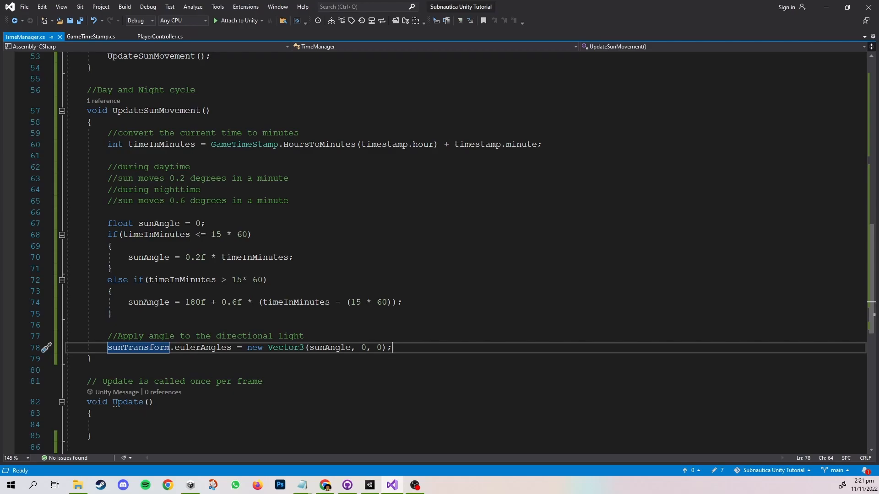
Step: Declare a Vector3 sunAngle; field below the sunTransform field of the TimeManager class and save the script
scroll(230, 319, up, 17)
click(262, 247)
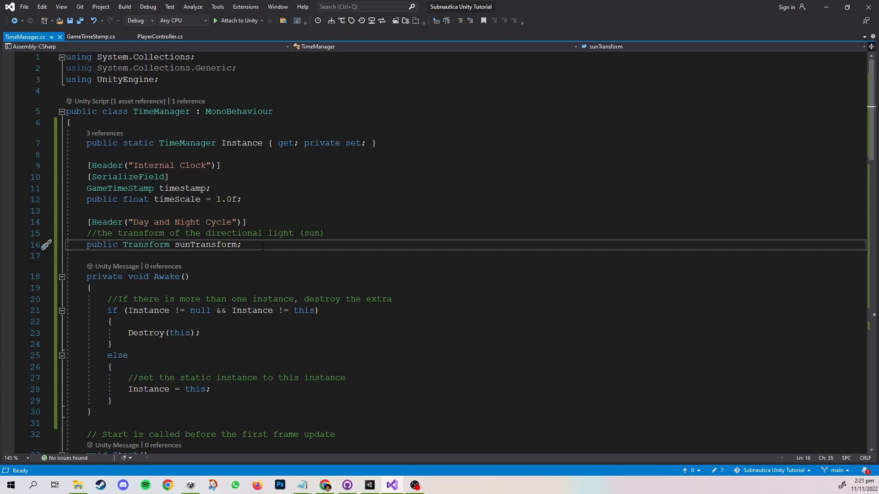
key(Return)
text(Vector3 )
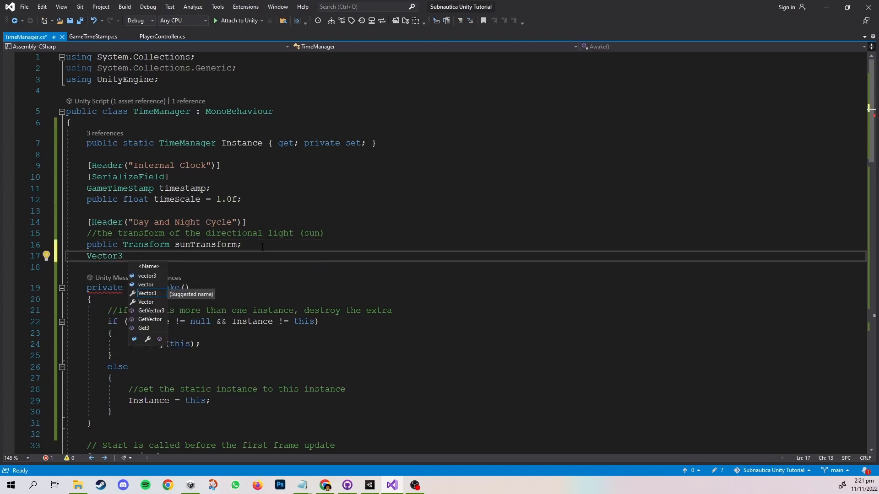
text(sunAngle;)
key(ctrl+s)
scroll(284, 300, down, 17)
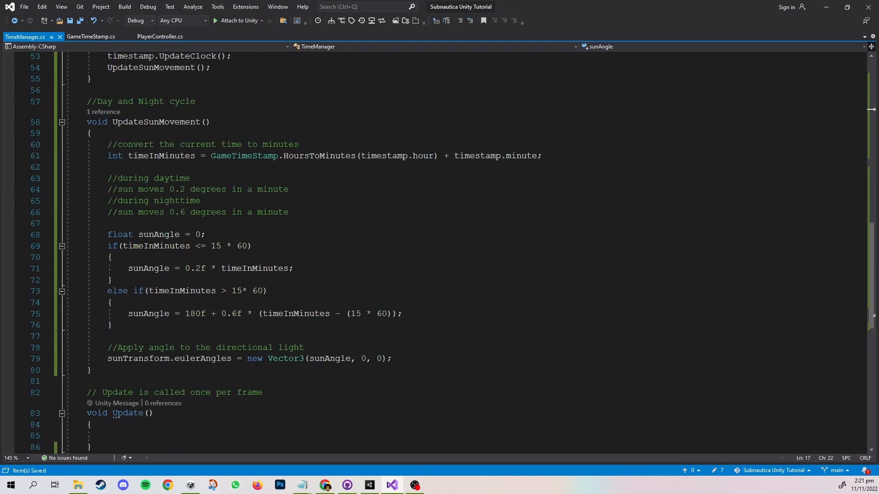
scroll(407, 345, down, 1)
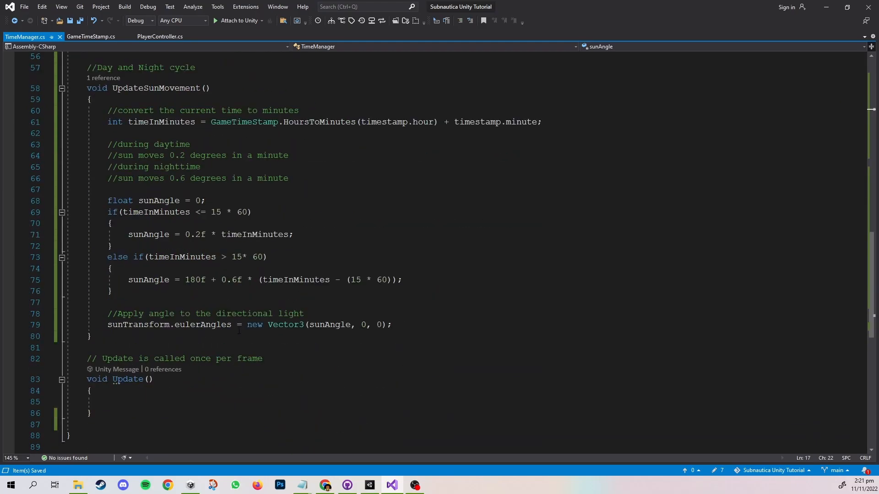
Step: Comment out the sunTransform.eulerAngles assignment in UpdateSunMovement() and add this.sunAngle = new Vector3(sunAngle, 0, 0); below it
drag(107, 325, 232, 326)
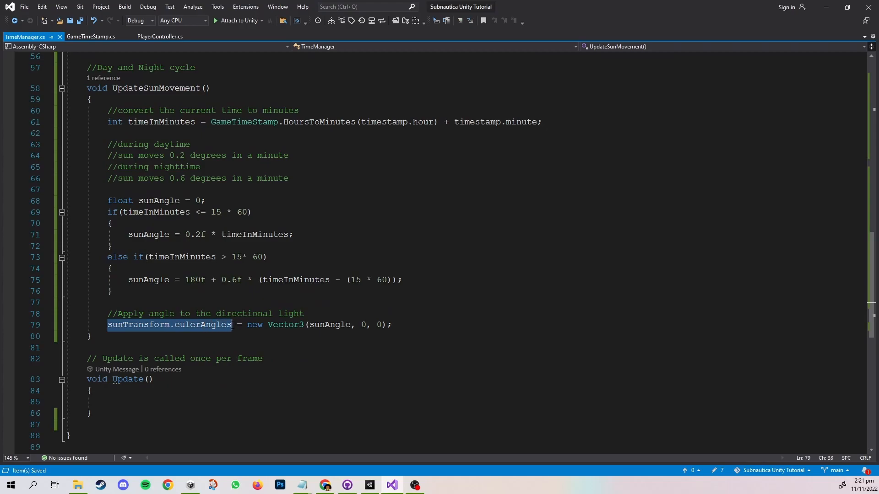
click(231, 325)
click(108, 325)
text(//)
click(422, 329)
key(Return)
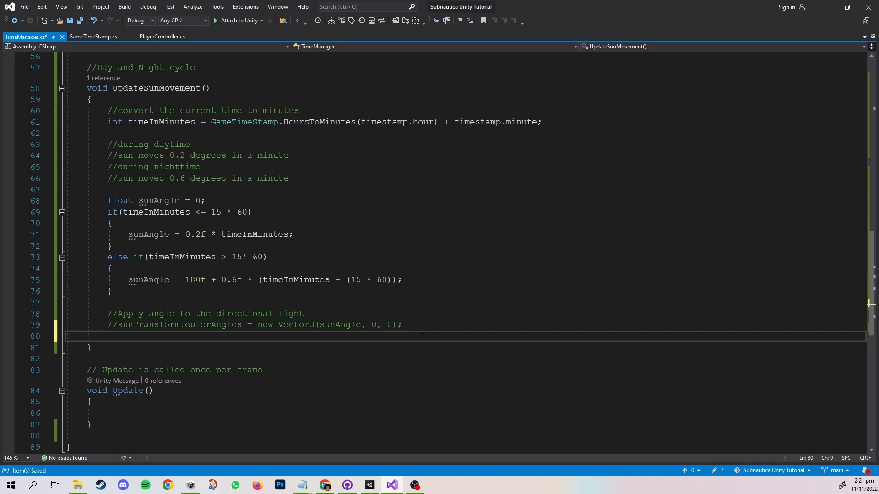
text(this.sunAngle = new Vector3(sunAngle, 0, 0);)
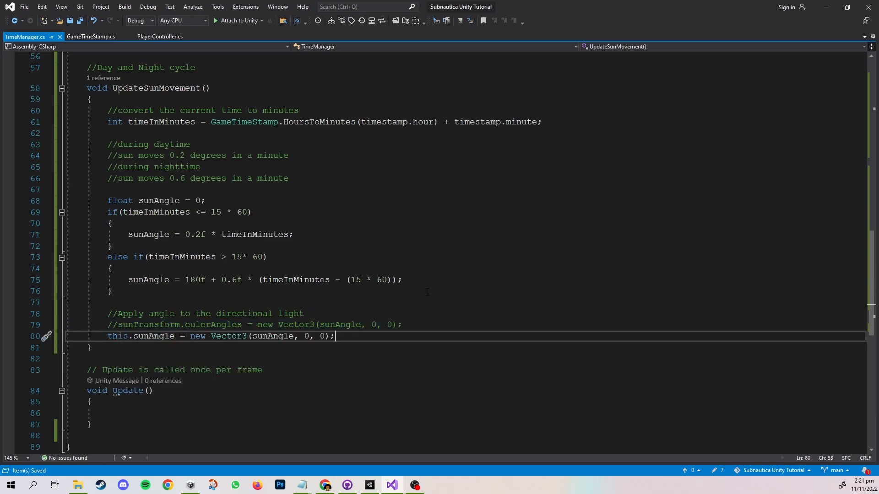
Step: In Update(), set sunTransform.rotation to Quaternion.Slerp(sunTransform.rotation, Quaternion.Euler(sunAngle), 1f * Time.deltaTime); and save the script
scroll(427, 292, up, 10)
scroll(426, 293, down, 12)
scroll(426, 293, down, 2)
click(146, 311)
text(sunTransform.rotation = Quaternion.Slerp()
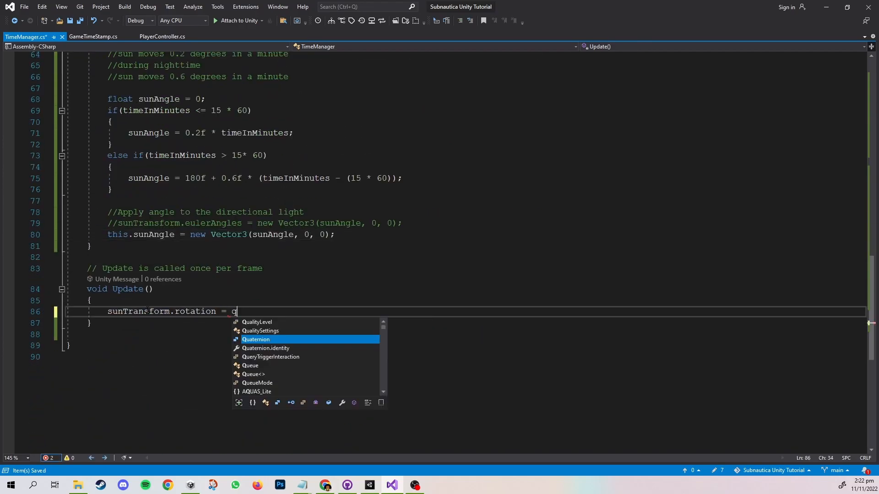
text(sunTransform.rotation, Quaternion)
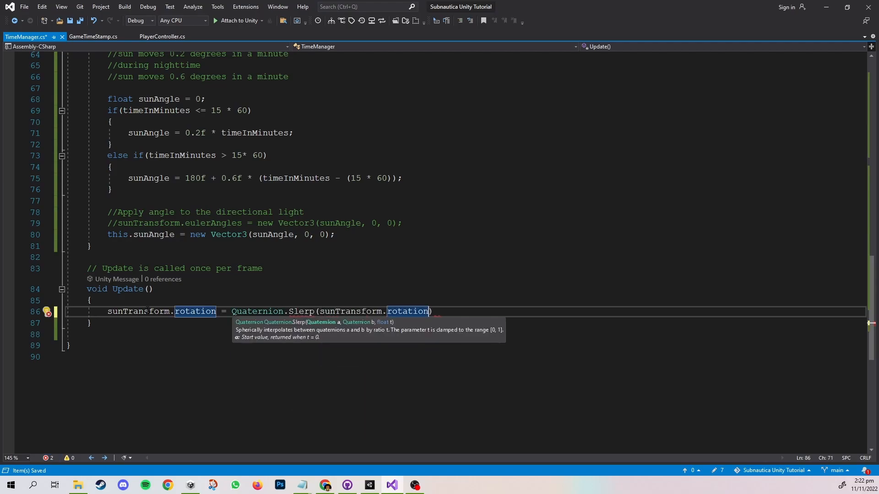
text(.Euler(sunAngle), 1f)
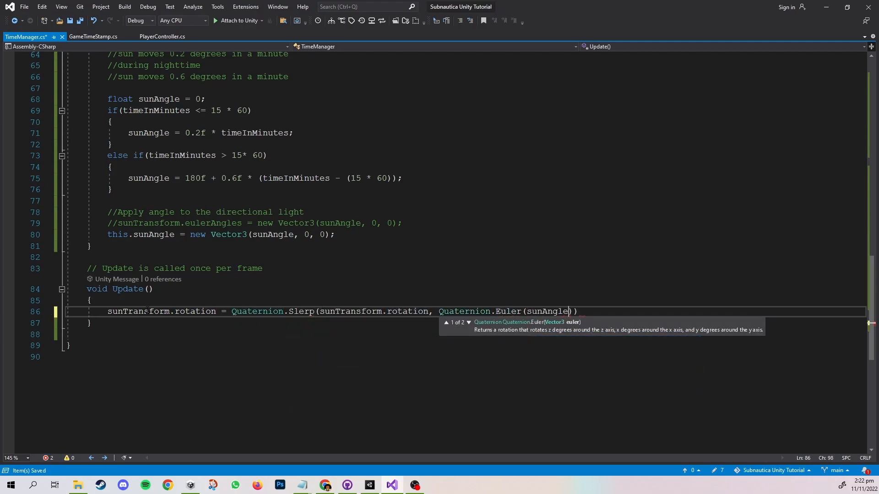
text( * Time.deltaTime);)
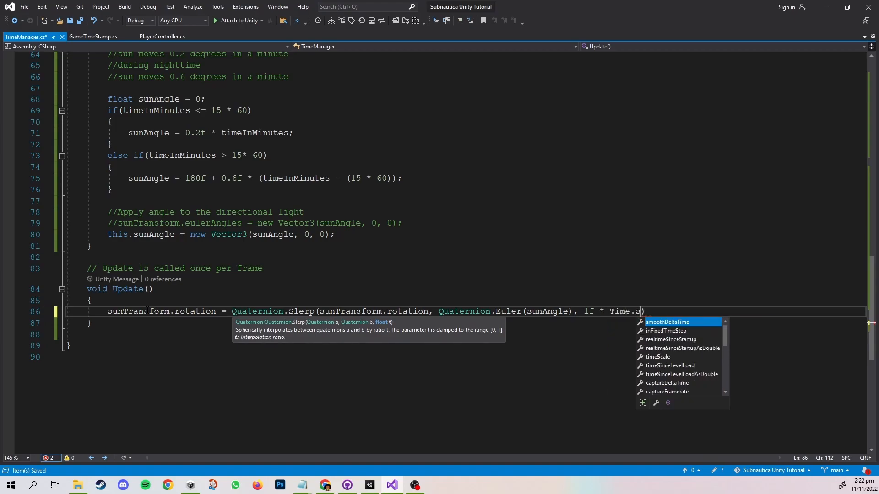
key(ctrl+s)
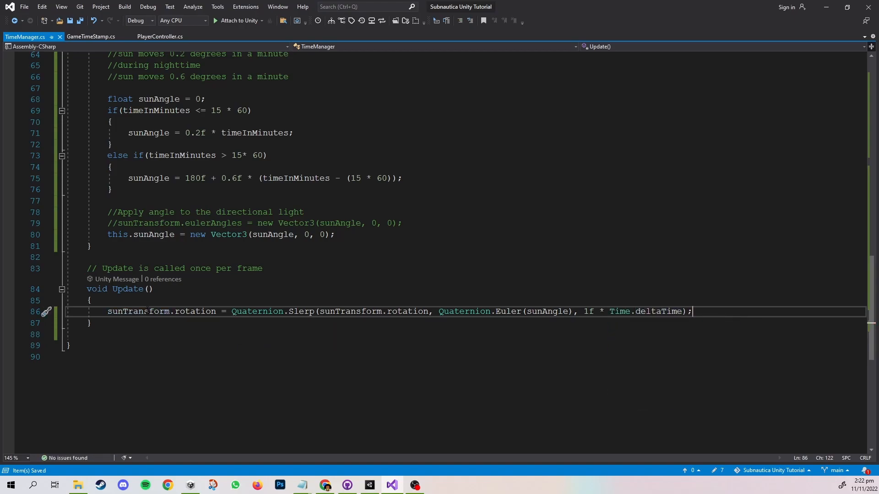
Step: Switch to Unity, run the game, and change the Timestamp Hour to watch the smoothed sun movement
click(826, 7)
click(409, 26)
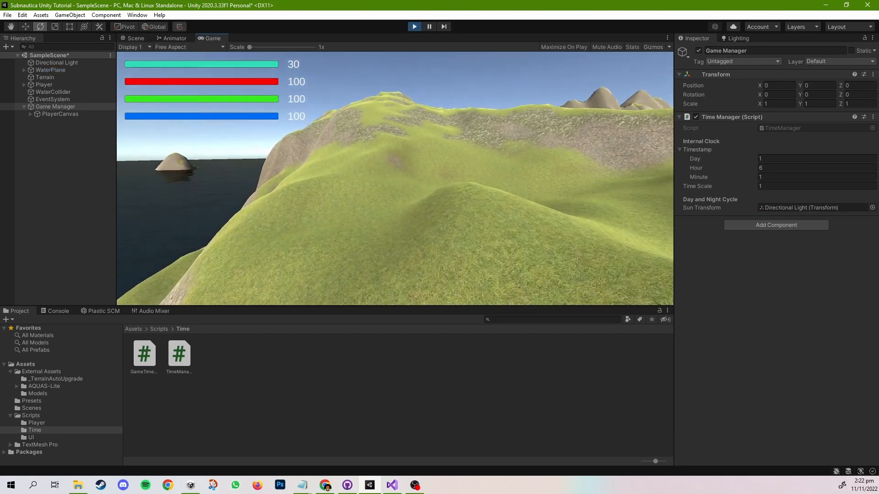
click(756, 167)
text(20)
drag(765, 166, 776, 166)
click(395, 178)
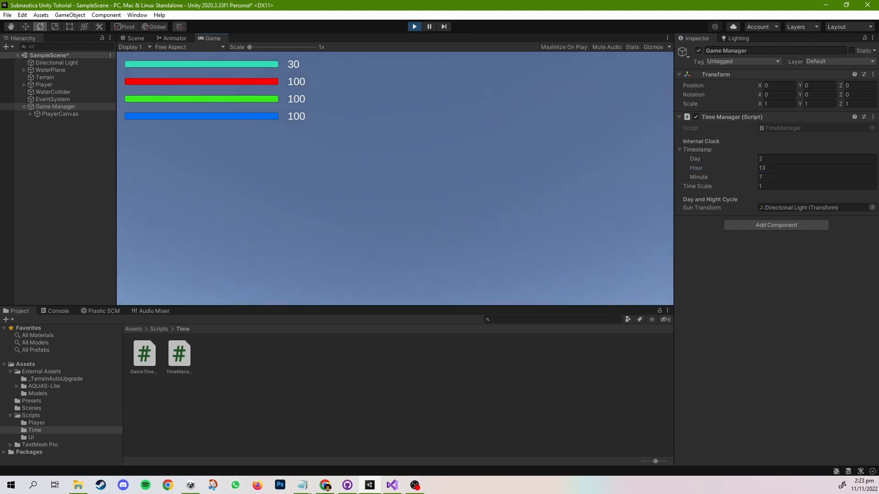
key(Escape)
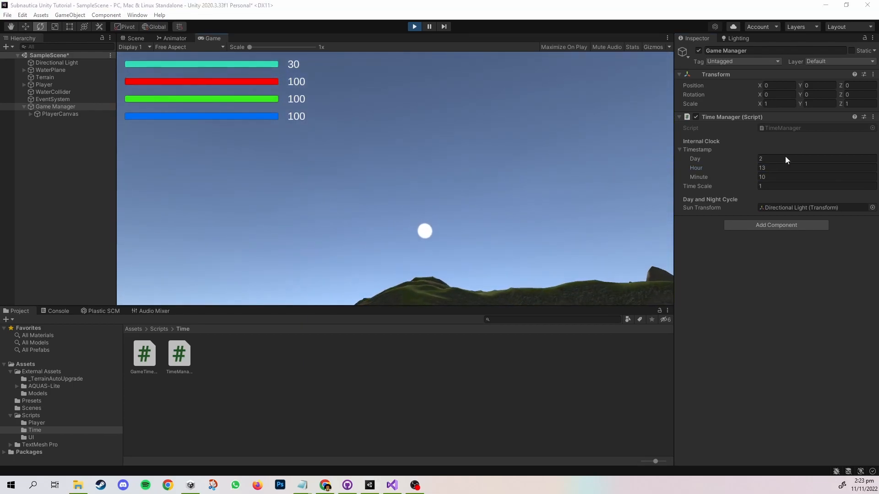
Step: Set the running game's Timestamp Hour to 10 and watch the sun move across the sky
click(780, 168)
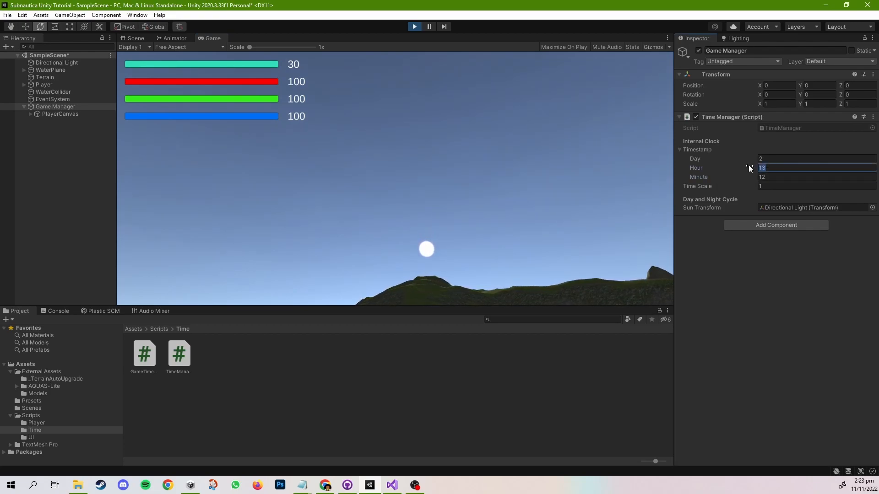
click(767, 167)
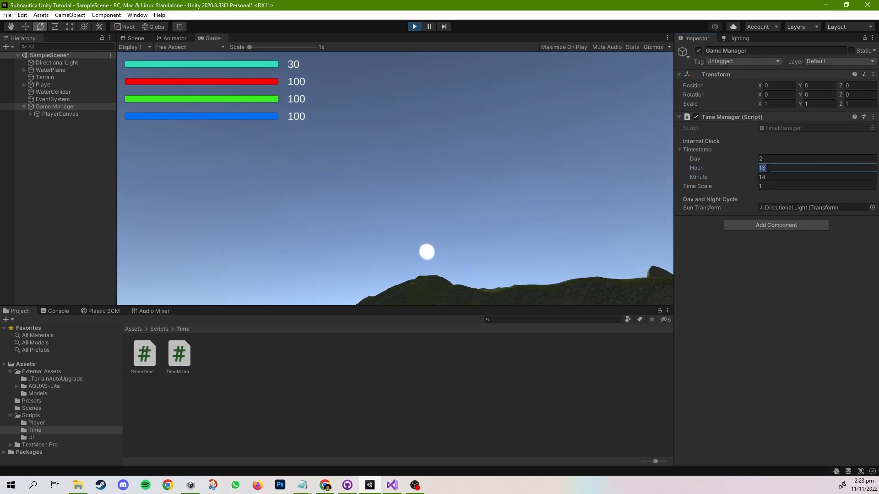
text(10)
click(591, 175)
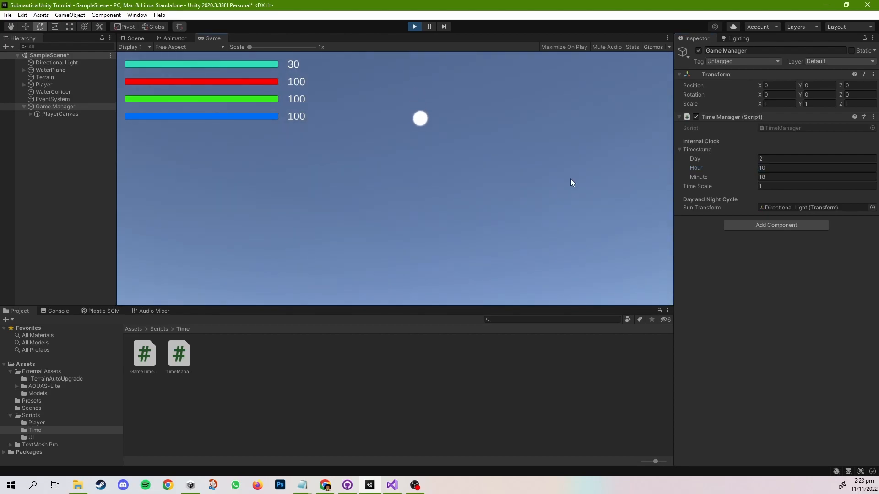
Step: Set the Timestamp Minute to 59 in the running game to watch the sun through the hour change
click(793, 169)
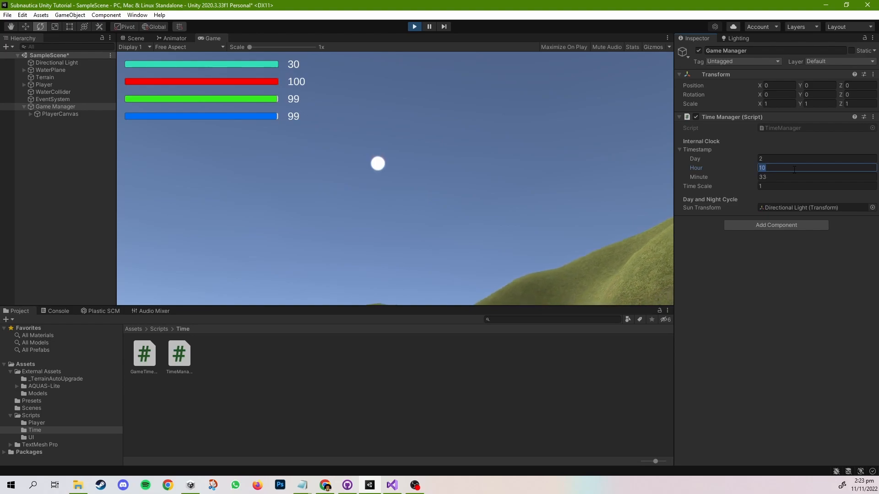
click(762, 177)
text(59)
key(Return)
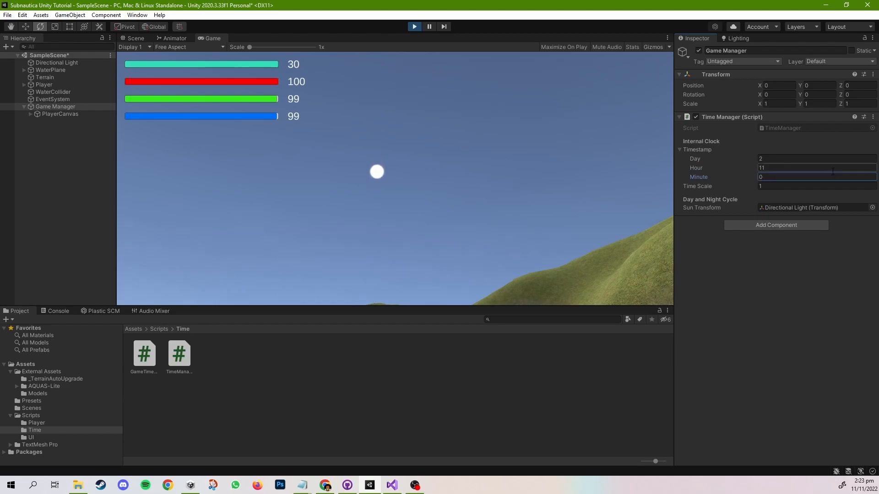
click(812, 168)
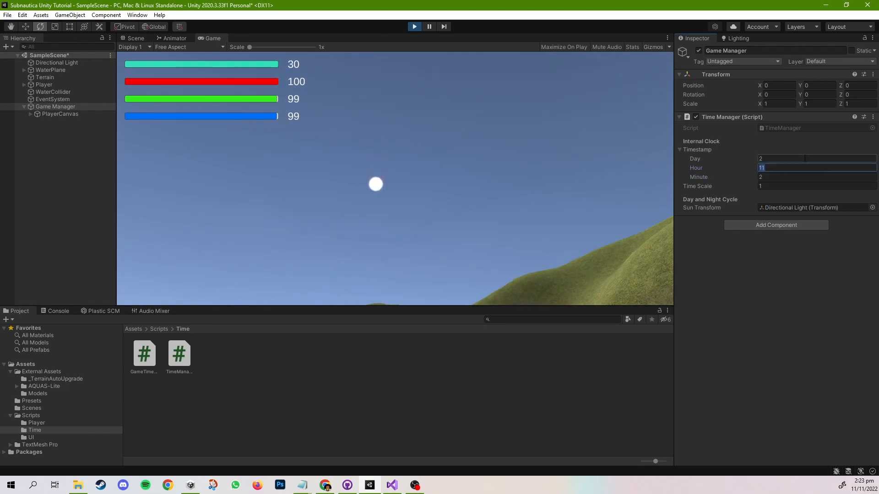
click(746, 388)
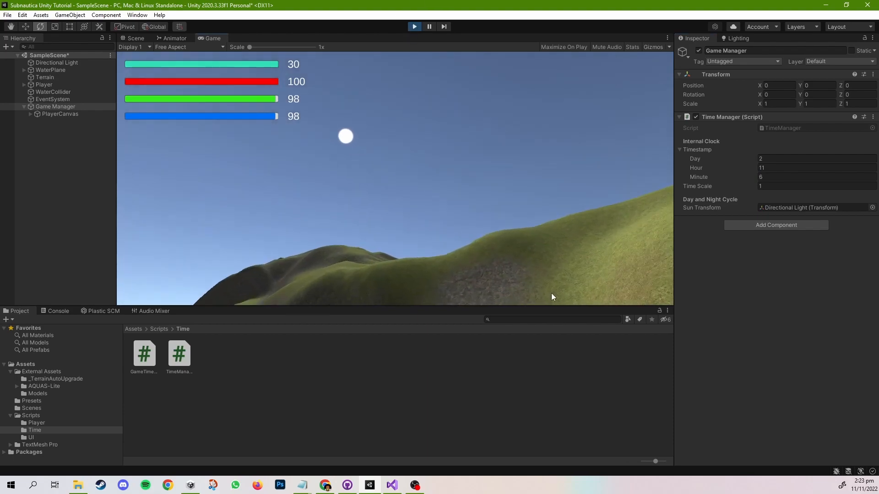
Step: Test the sun's position in the running game with the Timestamp Hour set to 15, followed by 19
mouse_move(756, 167)
mouse_down()
mouse_move(773, 171)
mouse_move(745, 169)
mouse_up()
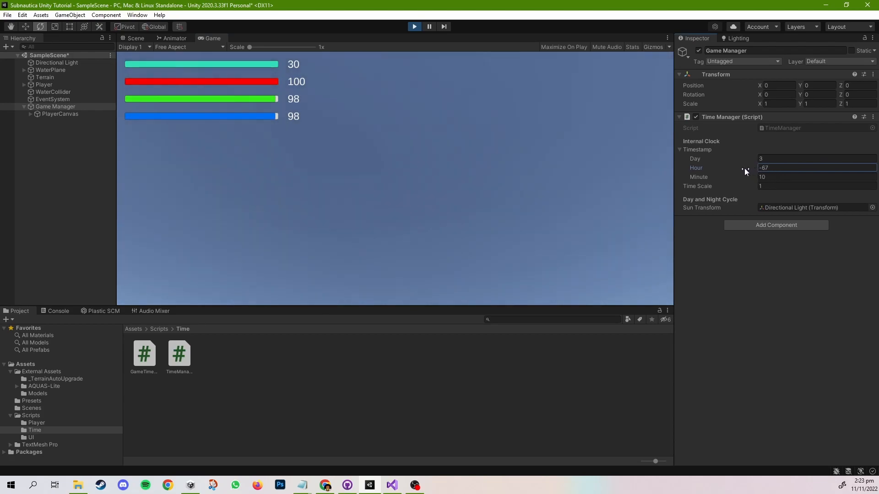
click(778, 167)
text(15)
click(326, 278)
click(814, 168)
text(19)
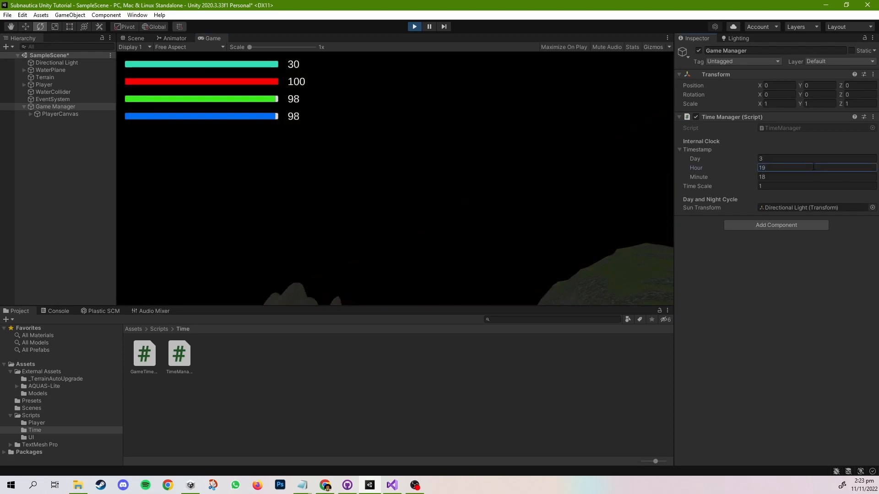
click(470, 193)
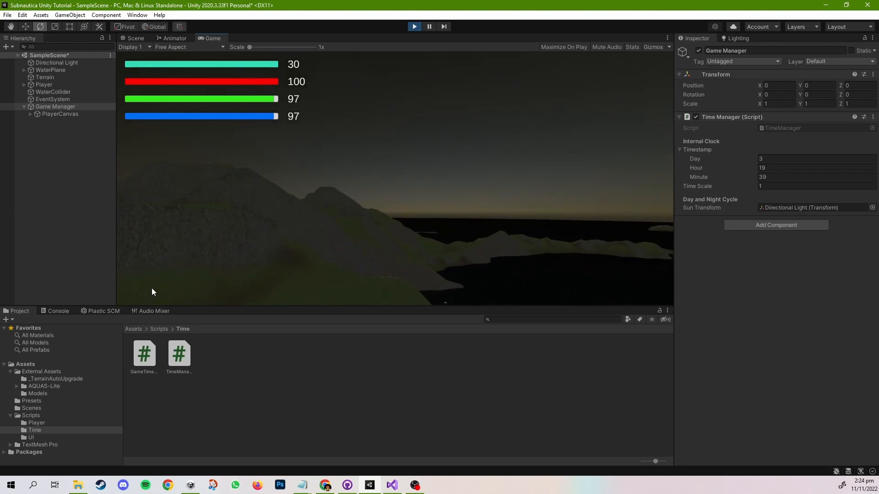
Step: In Visual Studio, add public void SkipTime(GameTimeStamp timeToSkipTo) below Update() with the comment //function to skip time, and save the script
key(alt+Tab)
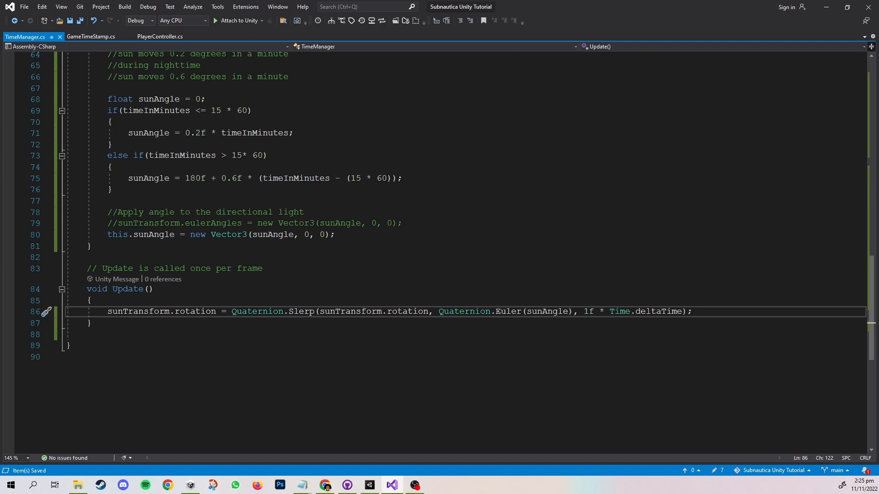
click(120, 332)
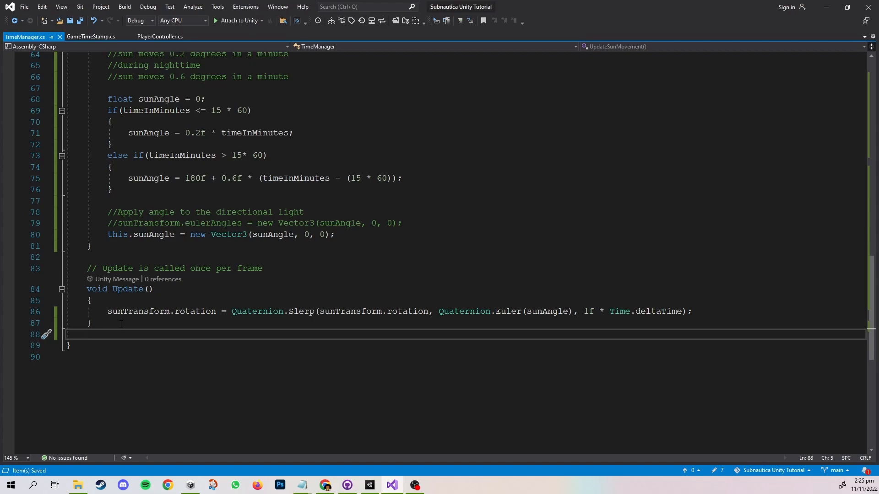
key(Return)
text(//functi)
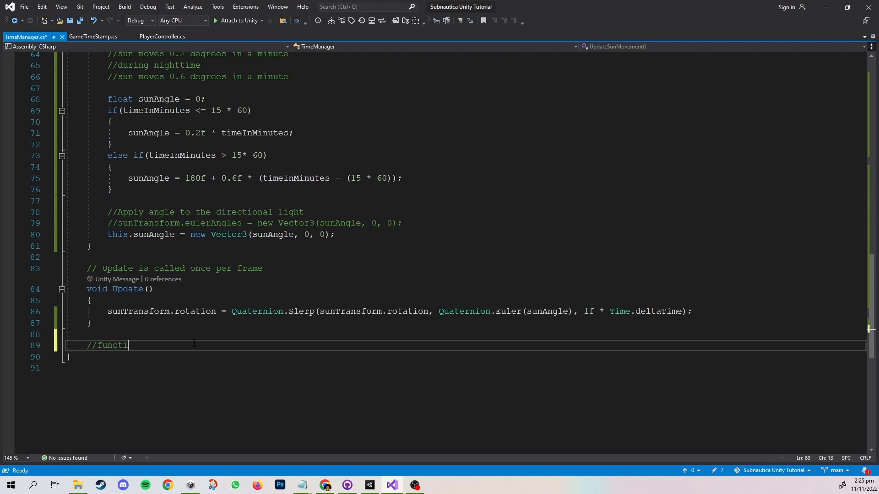
text(on to skip time)
key(Return)
text(public void SkipTime)
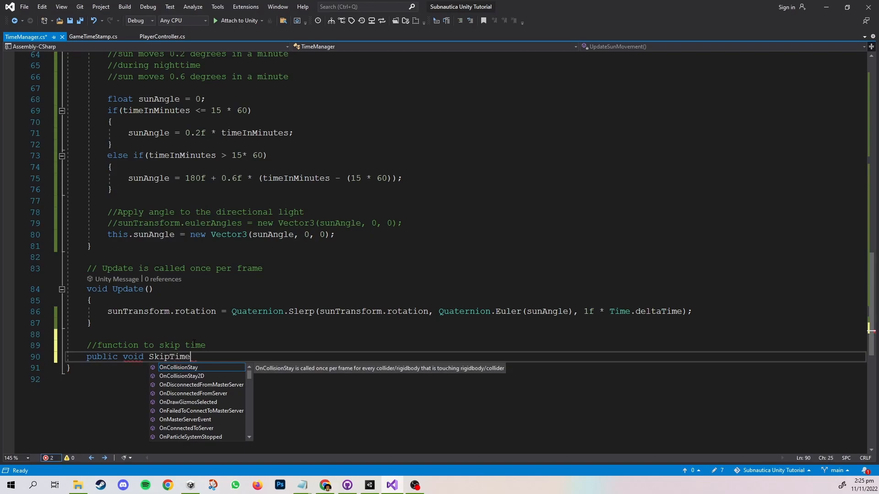
text((GameTimeStamp)
text(SkipTo)
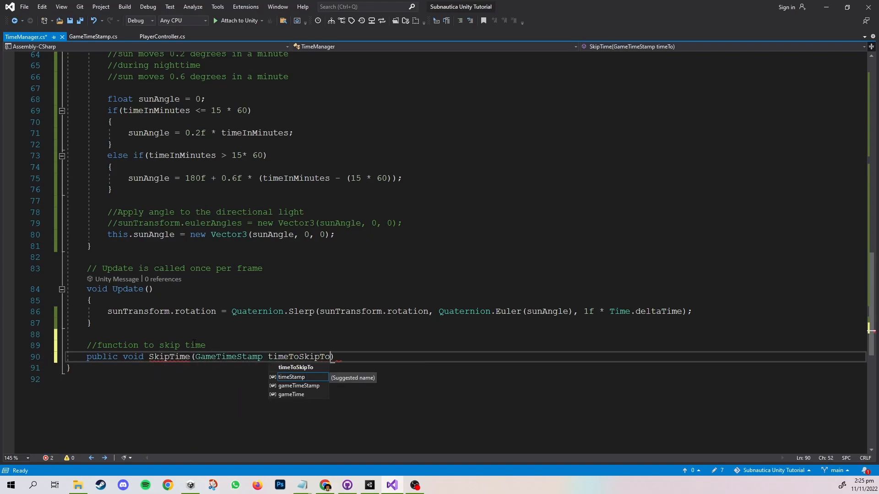
text())
key(Return)
text({)
key(Return)
key(ctrl+s)
Step: In SkipTime(), add the comment //convert to minutes and int timeToSkipInMinutes = GameTimeStamp.TimestampInMinutes(timeToSkipTo);
text(//convert to minutes)
key(Return)
text(int timeToSkipInMinutes = )
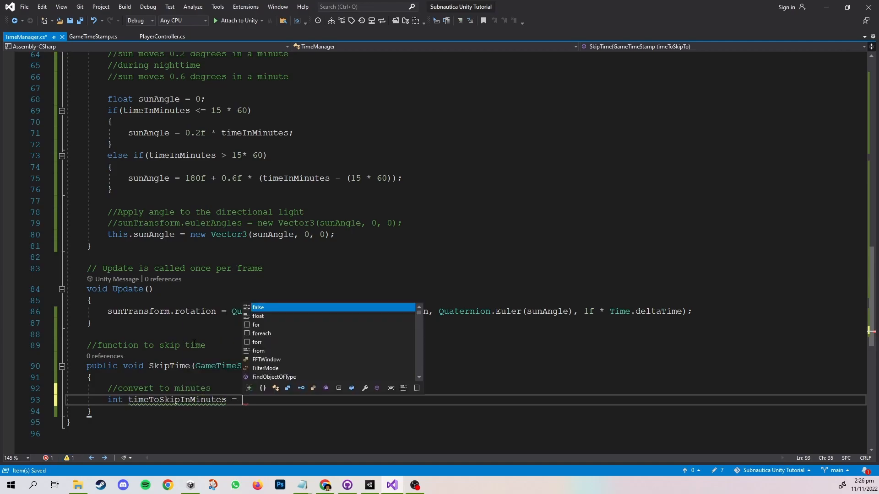
text(GameTimeStamp.TimestampInMinutes(timetoskipTo);)
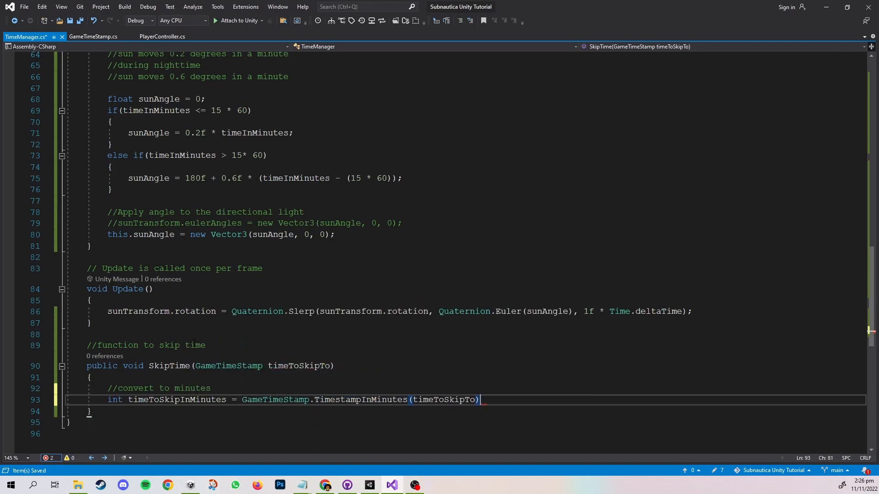
key(Return)
Step: Log the skip target below that declaration with Debug.Log("Time Skip to:" + timeToSkipInMinutes);
text(debug.Log("Time Skip to:)
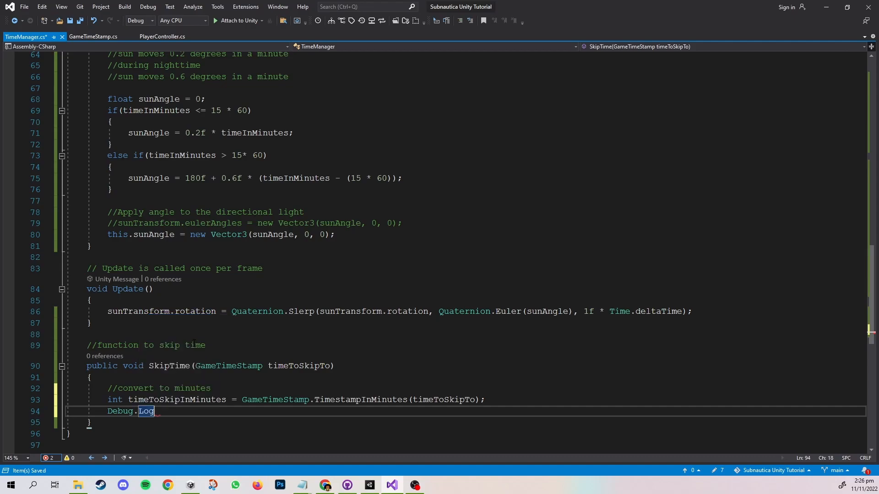
text(" + timeToSkipInMinutes))
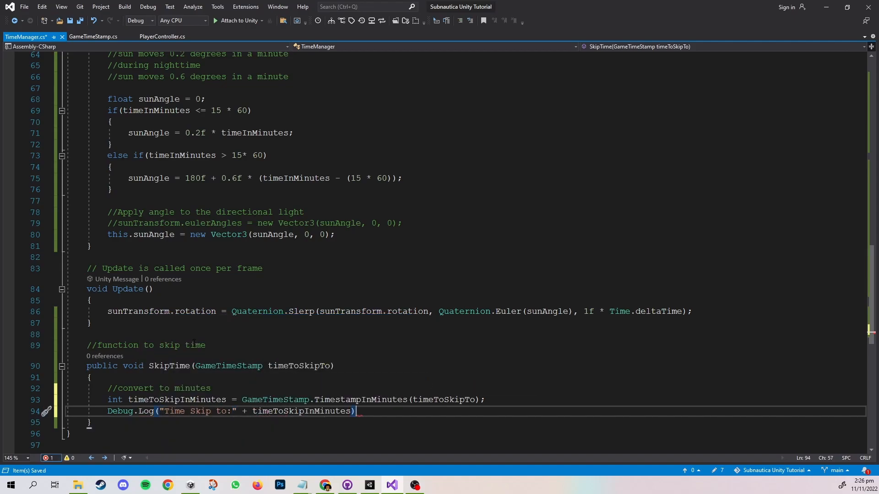
text(;)
key(Return)
Step: Declare int timeNowInMinutes = GameTimeStamp.TimestampInMinutes(timestamp); and add a Debug.Log with the text "Time Now" below it
text(int )
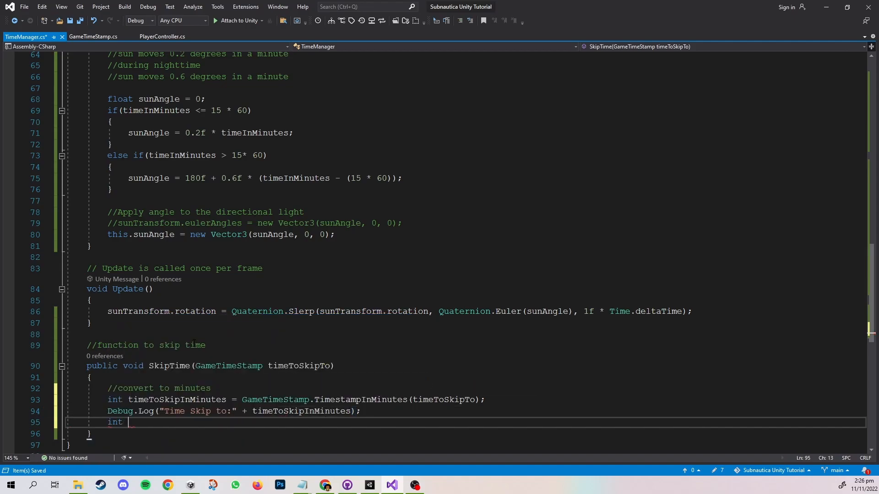
text(timeNowInMinutes = gameTimeStamp.TimestampInMinutes(timestamp);)
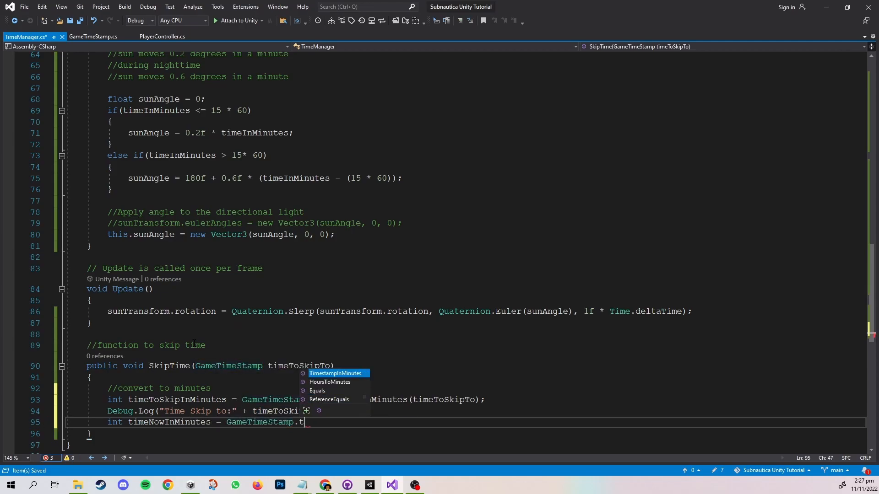
key(Return)
text(Debug.Log("Time Now)
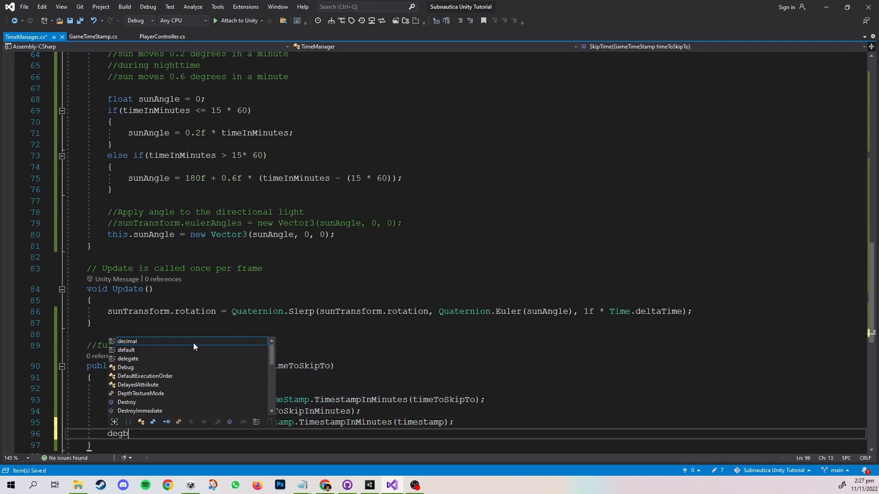
drag(190, 411, 165, 411)
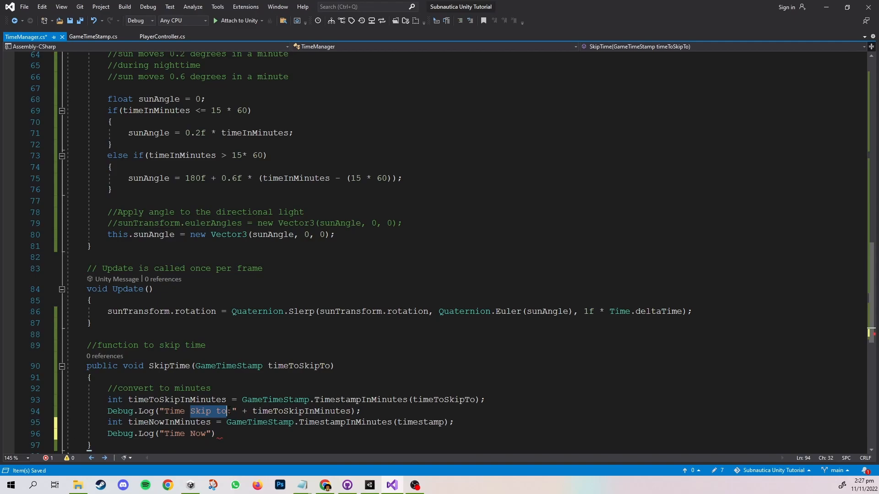
text(Skip Time By)
key(Down)
key(Down)
text(:)
key(End)
key(Left)
text(+ t)
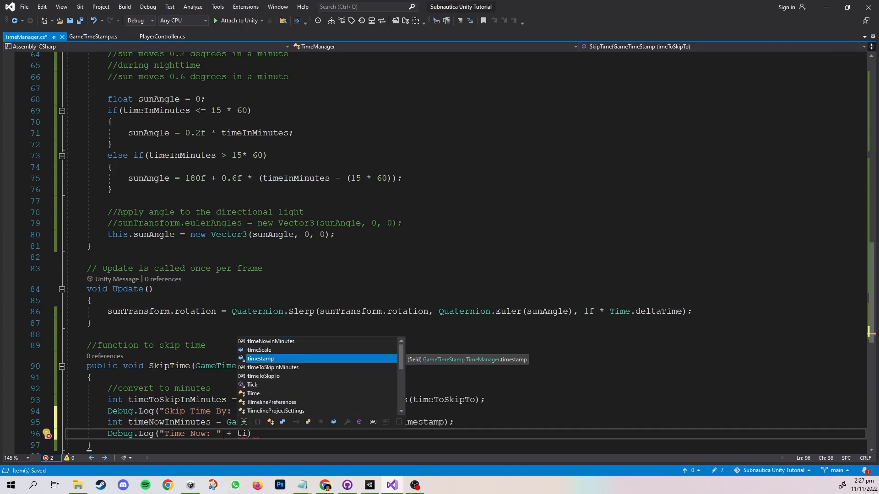
key(ctrl+z)
key(ctrl+z)
key(ctrl+z)
key(ctrl+z)
key(ctrl+z)
key(ctrl+z)
Step: Complete the current-time log in SkipTime() as Debug.Log("Time now: " + timeNowInMinutes);
text(Time now:)
key(Right)
text(+ timeNowInMinutes);)
key(Return)
Step: Declare int differenceInMinutes = timeToSkipInMinutes - timeNowInMinutes; and log it with Debug.Log("Skip " + differenceInMinutes + " minutes");
key(Return)
text(int differenceInMinutes = timeToSkipInMinutes)
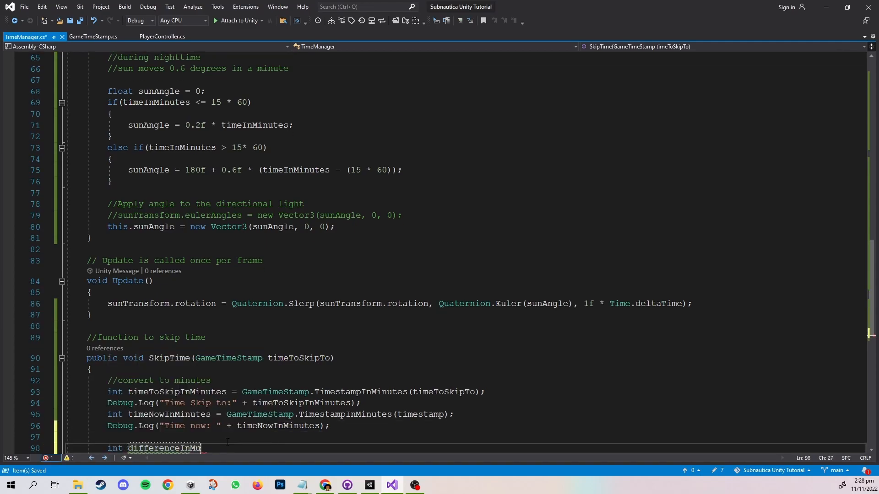
text( - timeNowInMinutes;)
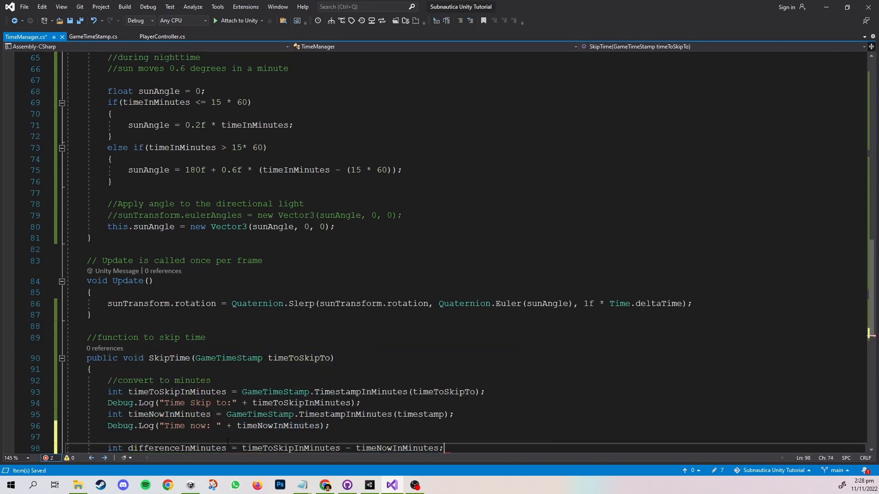
key(Return)
text(Debug.Log)
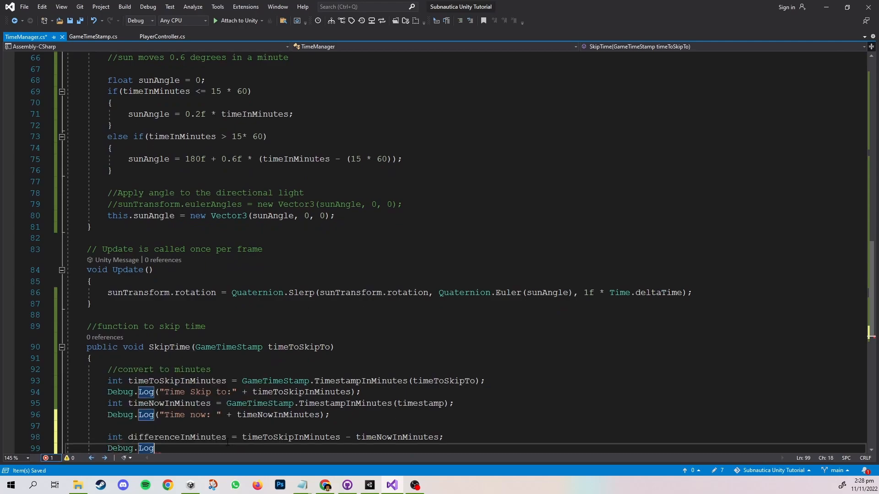
text(("Skip " + differenceInMinutes + " )
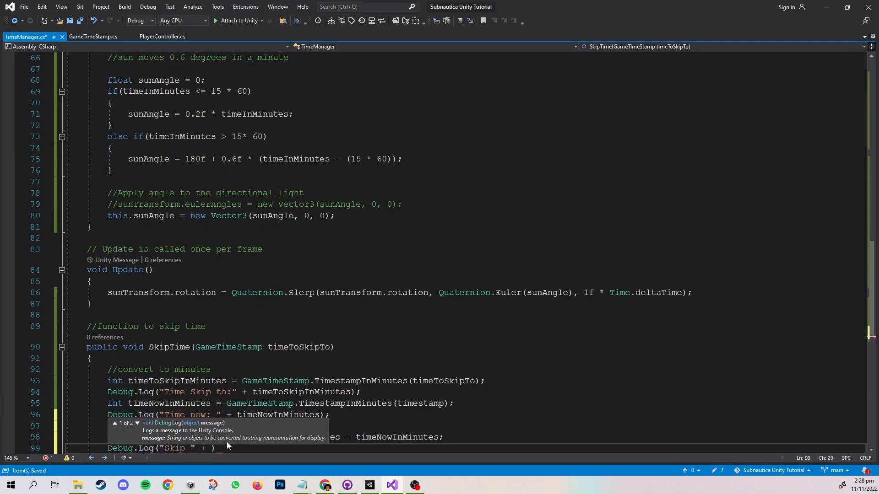
text(minutes");)
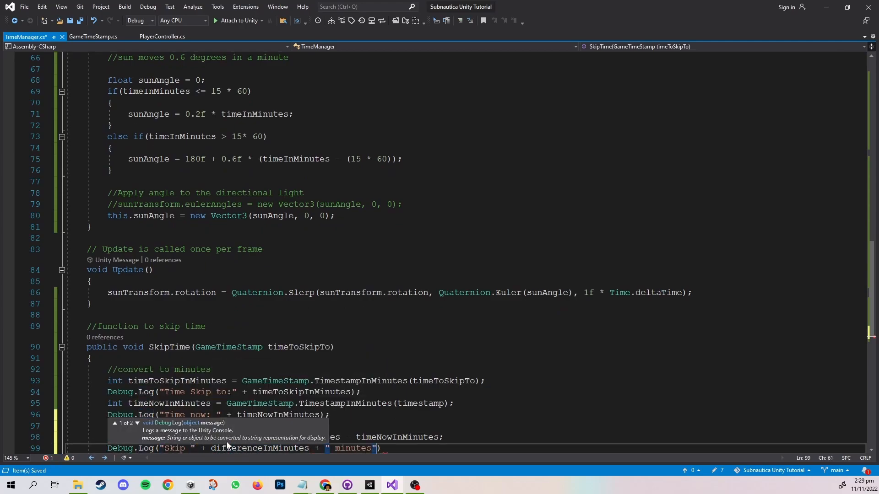
Step: Add the comment //Check if the timestamp to skip to has already been reached and the guard if (differenceInMinutes <= 0) return;
key(Return)
key(Return)
text(//Check if the timestamp to skip to has already been reached)
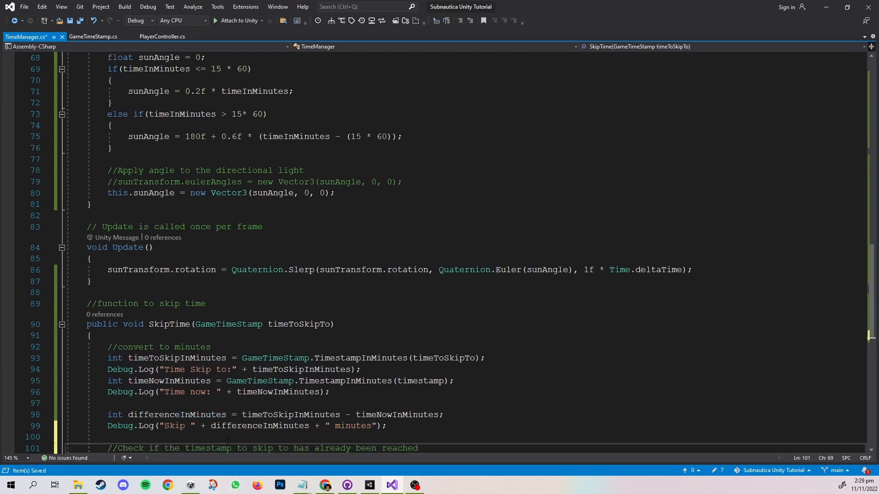
key(Return)
text(if (differenceInMinutes )
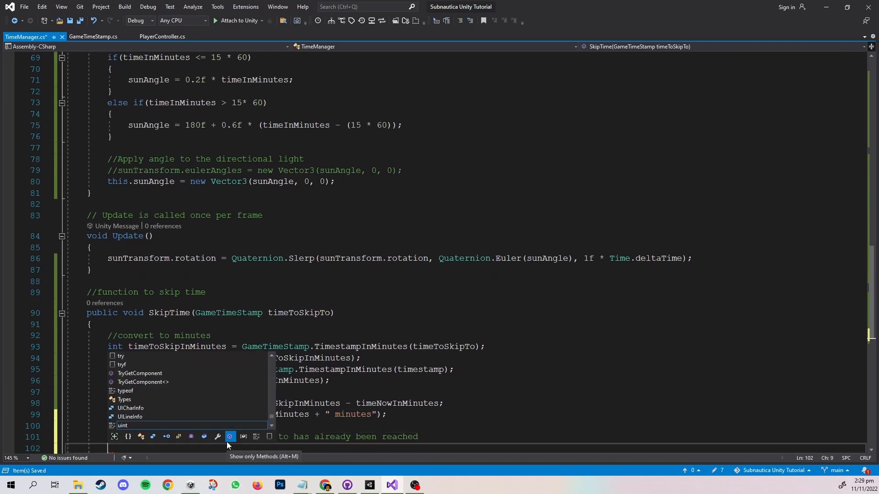
text(<= 0) return;)
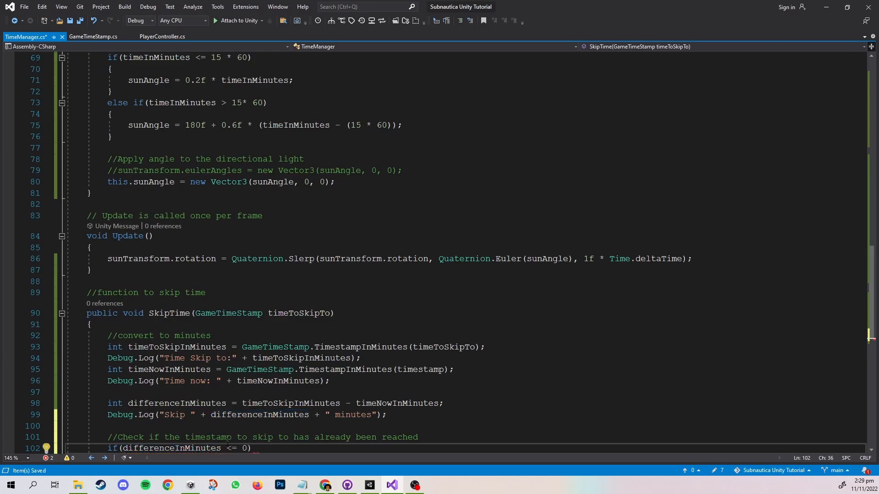
Step: Below the guard, add the loop for (int i=0; i < differenceInMinutes; i++) with Tick(); as its body
key(Return)
key(Return)
text(for (int i=0)
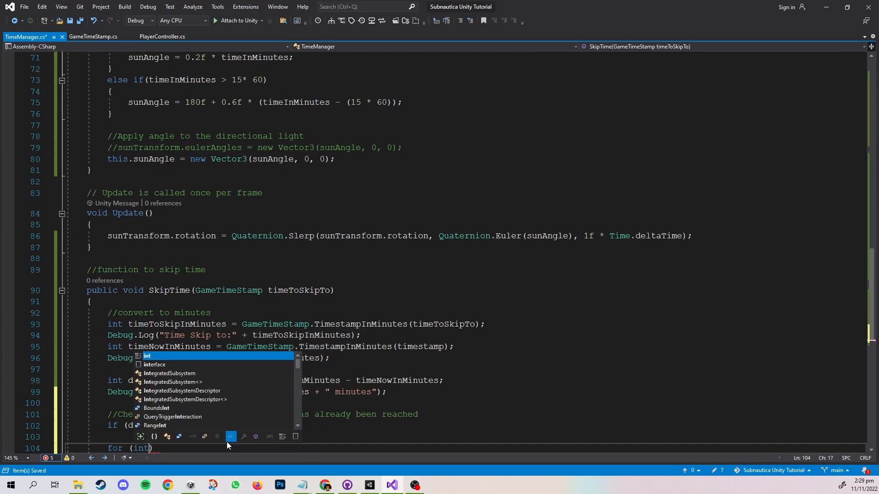
text(; i < differenceInMinutes; i++)
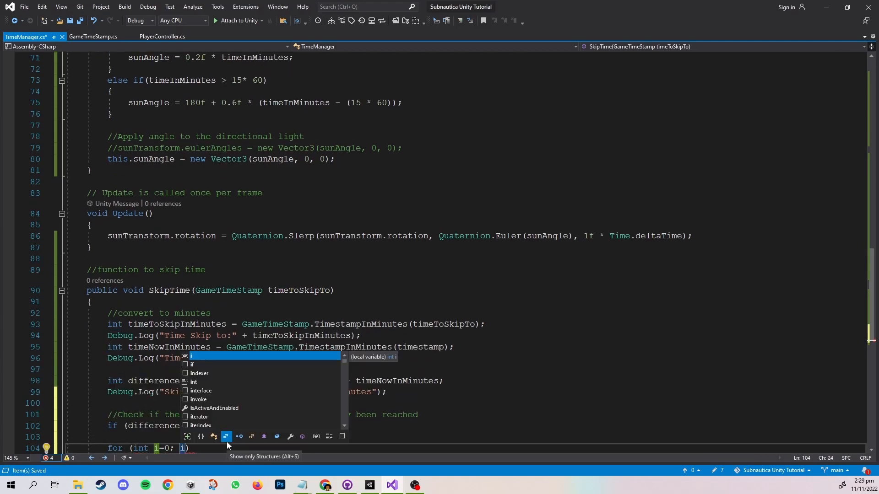
key(Return)
text({)
key(Return)
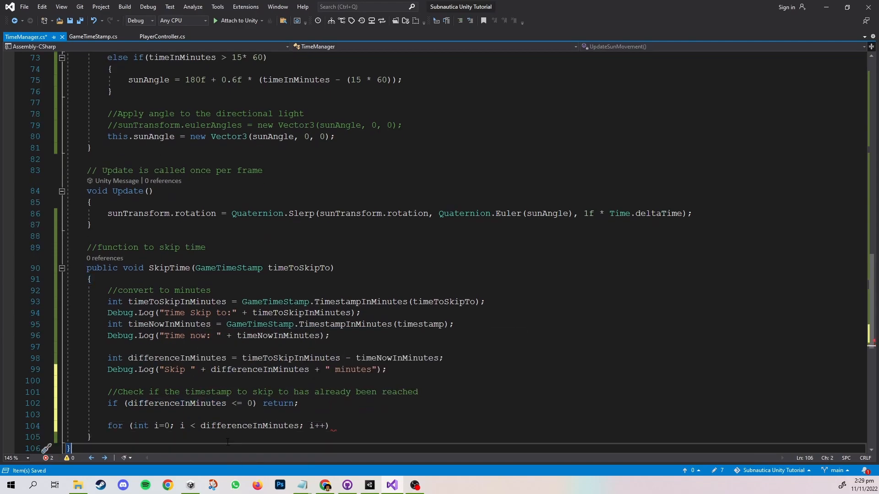
text(Tick();)
scroll(343, 423, down, 4)
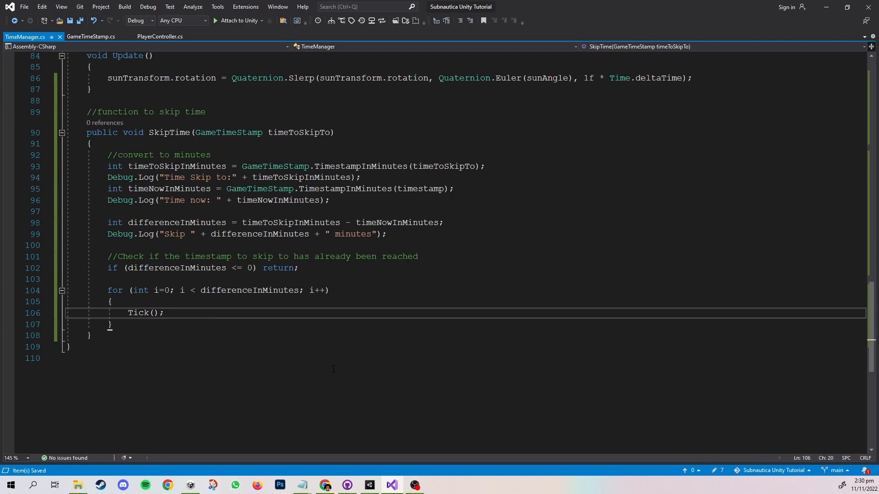
Step: Declare the method public GameTimeStamp GetGameTimestamp() below SkipTime()
click(196, 333)
scroll(225, 409, up, 1)
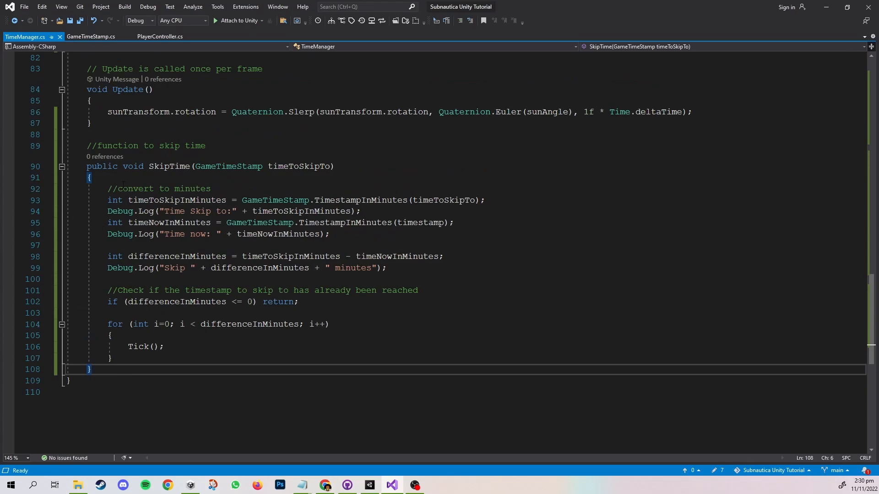
key(Return)
key(Return)
text(public GameTimeStamp )
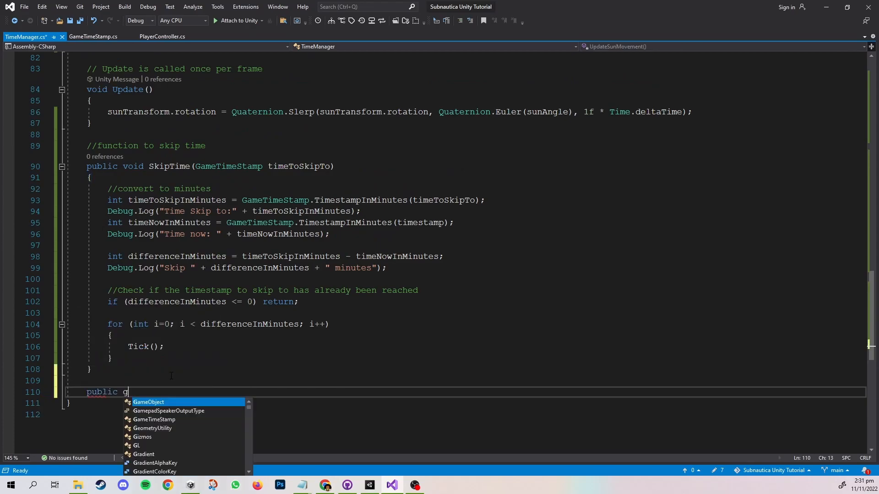
text(GetGameTimeStamp)
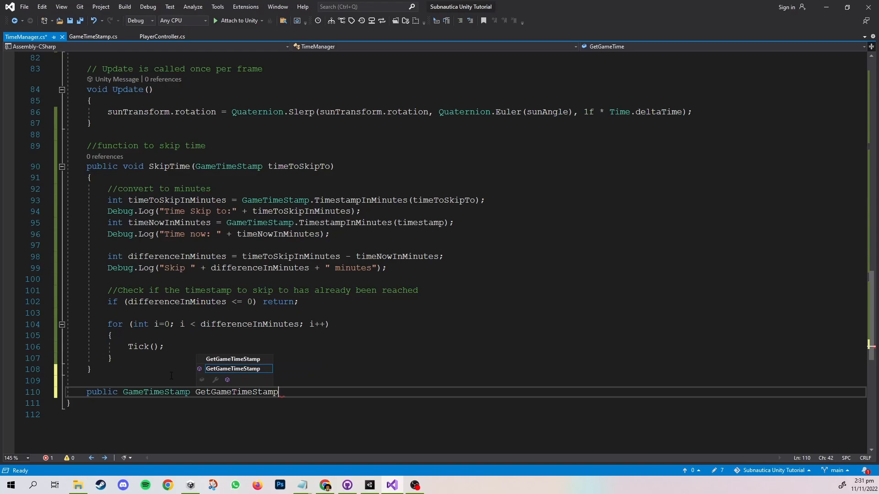
key(BackSpace)
key(BackSpace)
key(BackSpace)
key(BackSpace)
key(BackSpace)
text(stamp())
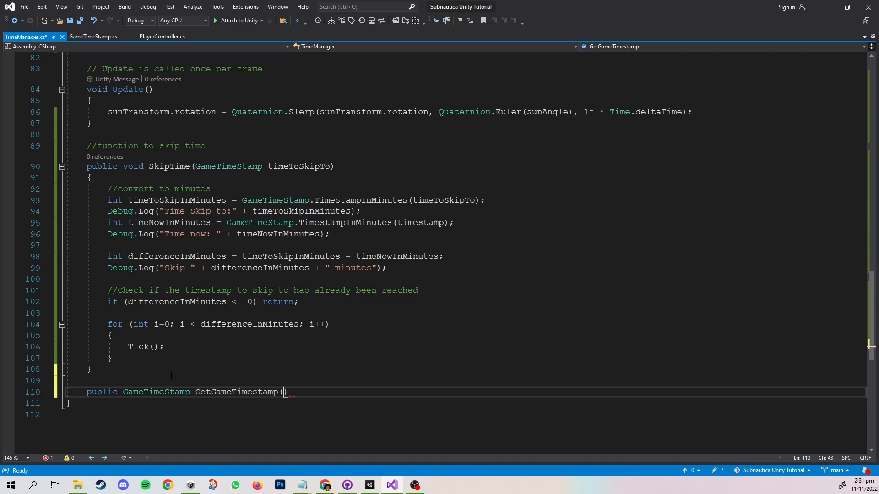
Step: Give GetGameTimestamp() the comment //return a cloned instance and the statement return new GameTimeStamp(timestamp); and save the script
key(Return)
text({)
key(Return)
text(//create a cloned instance)
key(Return)
text(return new GameTimeStamp(timestamp))
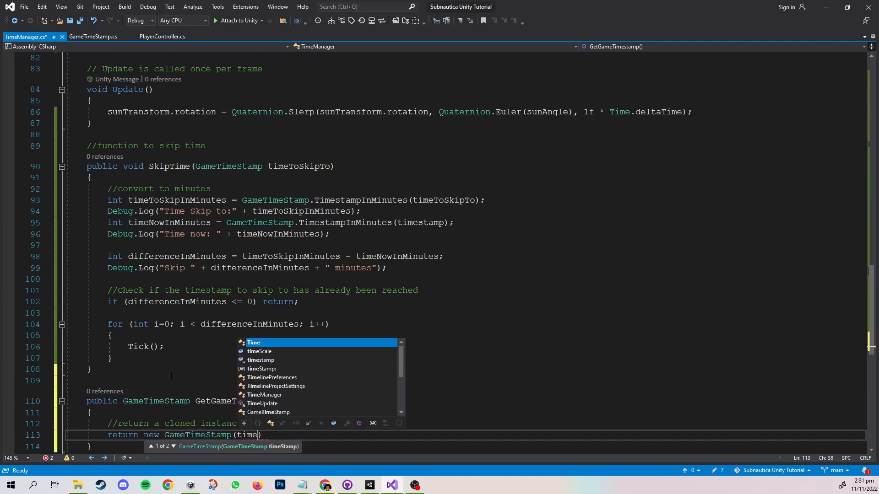
text(;)
key(ctrl+s)
scroll(171, 376, down, 2)
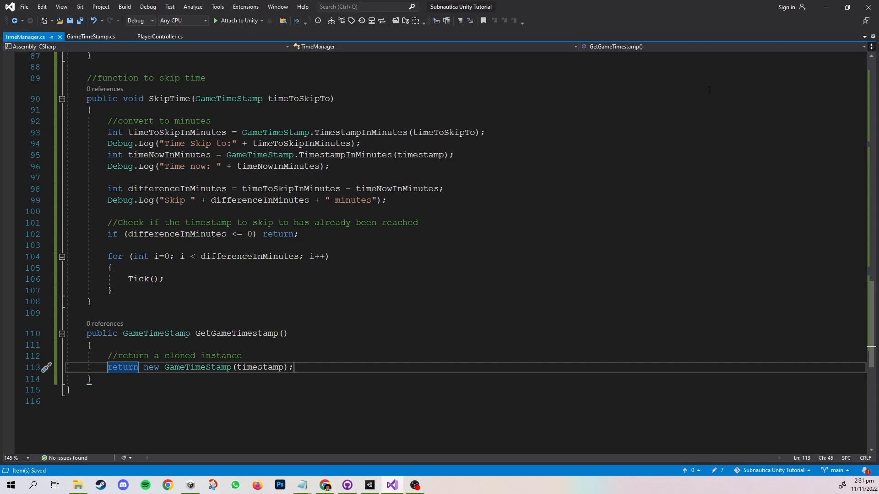
Step: Switch to Unity and create a C# script named ITimeTracker in the Scripts/Time folder
click(827, 8)
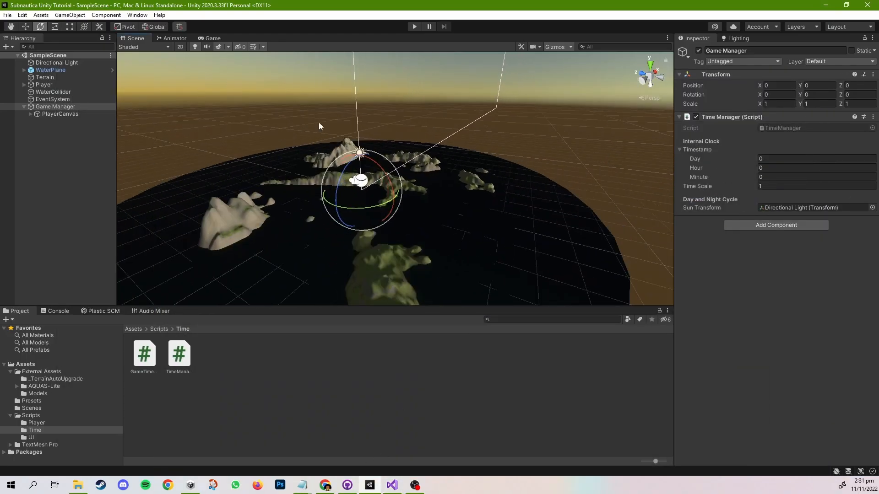
mouse_move(433, 212)
right_down()
mouse_move(455, 190)
mouse_move(434, 198)
right_up()
scroll(433, 206, down, 3)
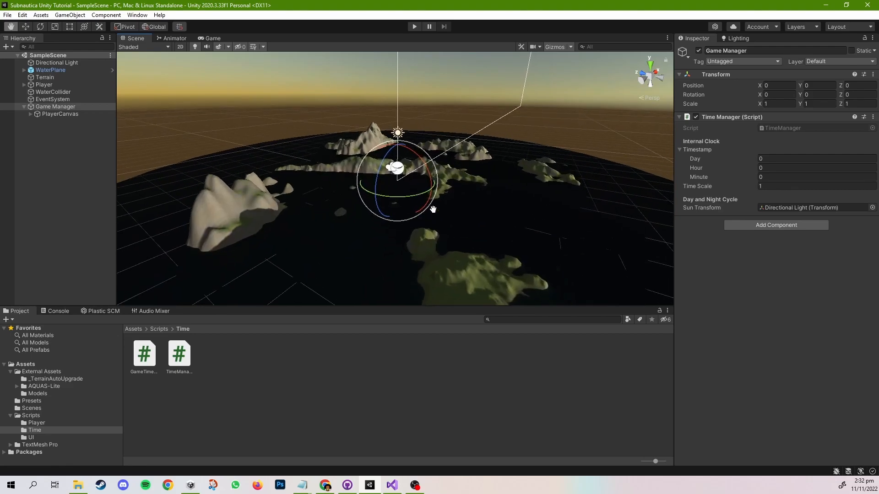
click(555, 118)
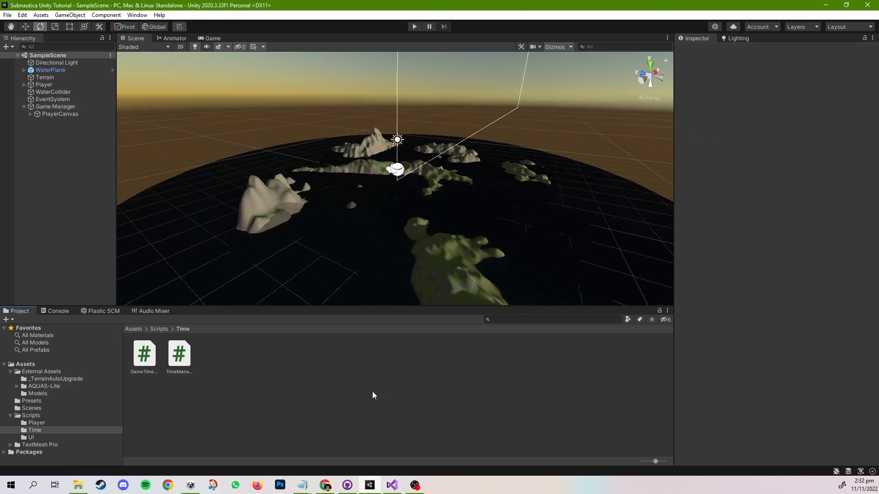
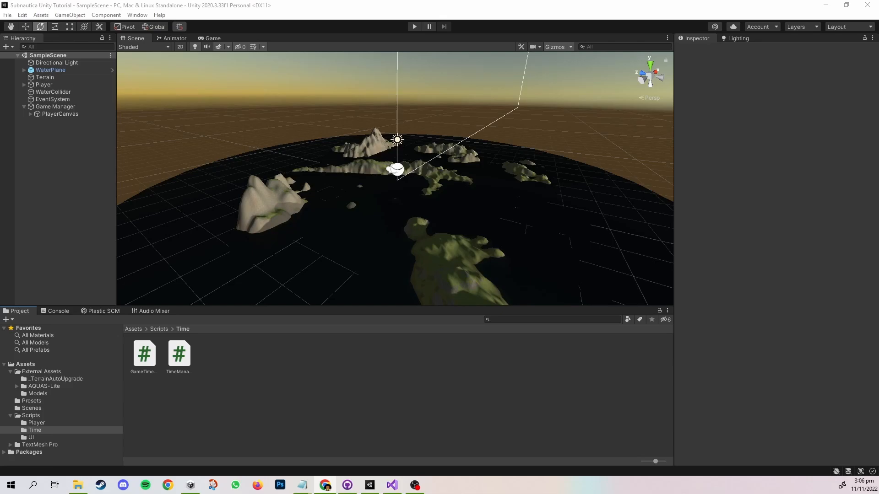
click(284, 366)
right_click(284, 366)
click(172, 398)
click(245, 369)
right_click(245, 368)
mouse_move(335, 127)
click(387, 137)
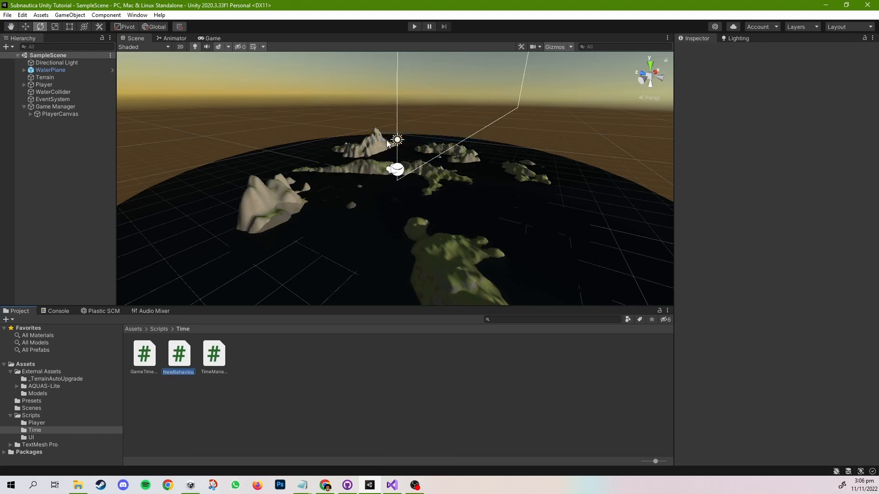
text(ITimeTracker)
key(Return)
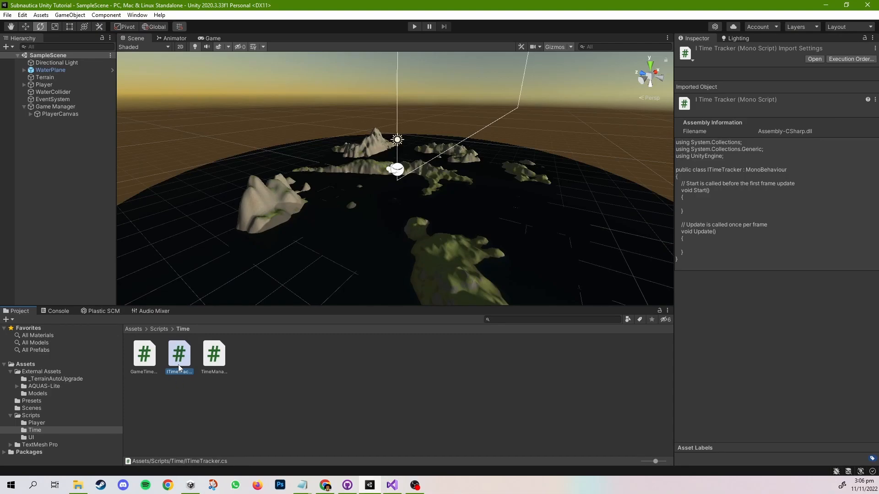
Step: Open ITimeTracker in Visual Studio, change its declaration to public interface ITimeTracker without MonoBehaviour, and save
double_click(179, 360)
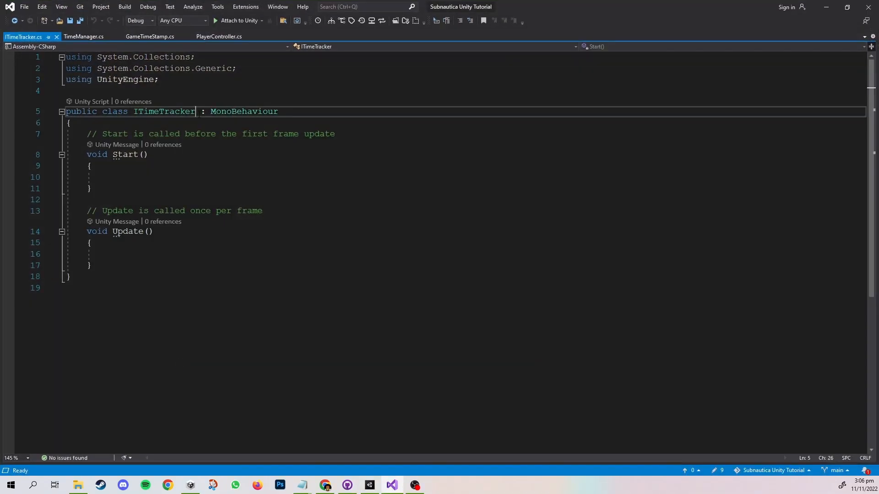
drag(279, 111, 196, 111)
key(BackSpace)
double_click(122, 111)
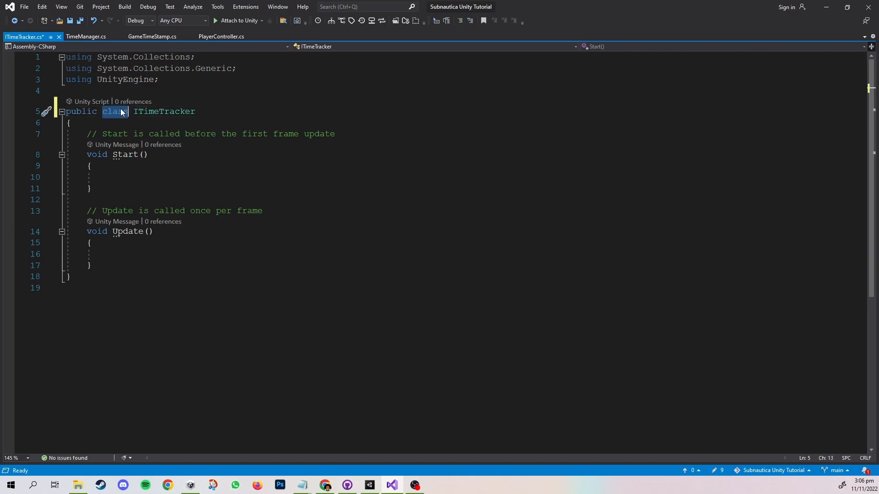
text(interface)
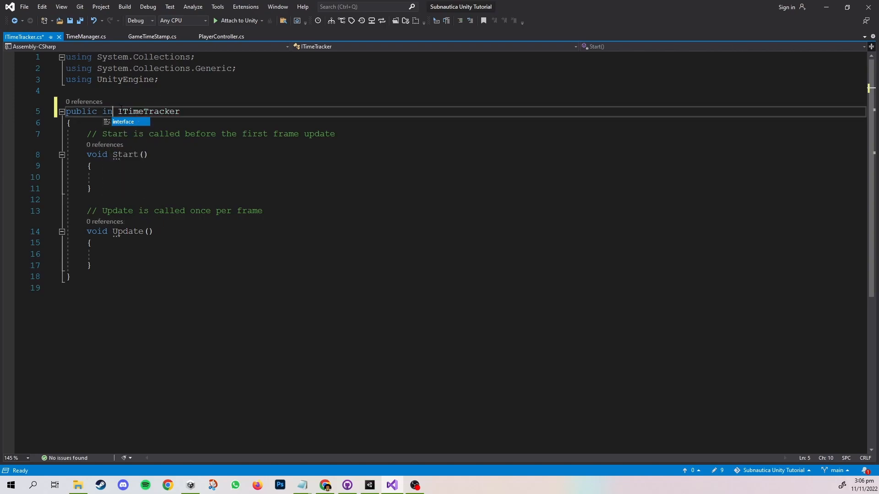
key(ctrl+s)
Step: Replace the Start and Update methods in ITimeTracker with void ClockUpdate(GameTimeStamp timestamp); and save the script
drag(91, 266, 88, 134)
key(Delete)
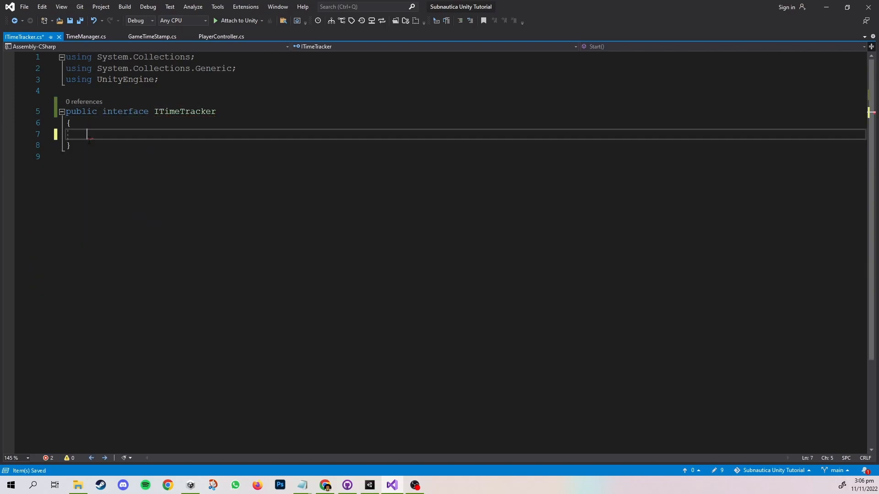
text(void ClockUpdate(GameTimeStamp timestamp);)
key(ctrl+s)
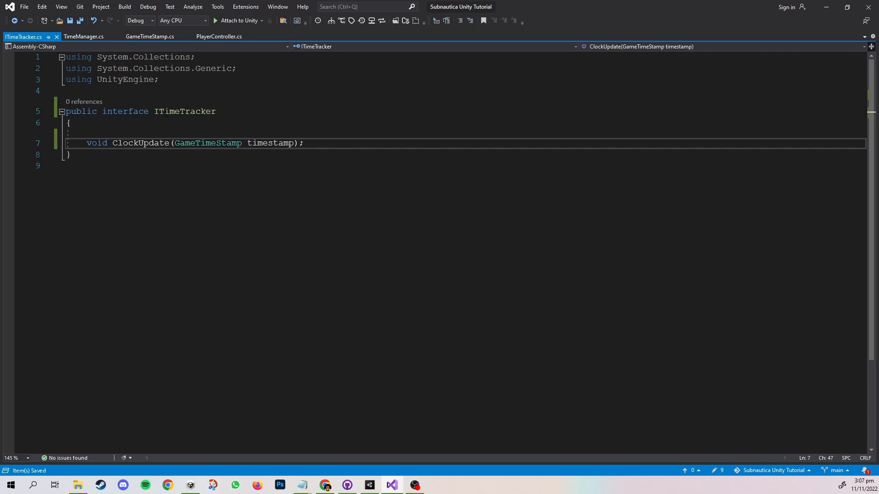
mouse_move(113, 143)
mouse_down()
mouse_move(168, 143)
mouse_move(115, 144)
mouse_up()
click(171, 143)
click(114, 143)
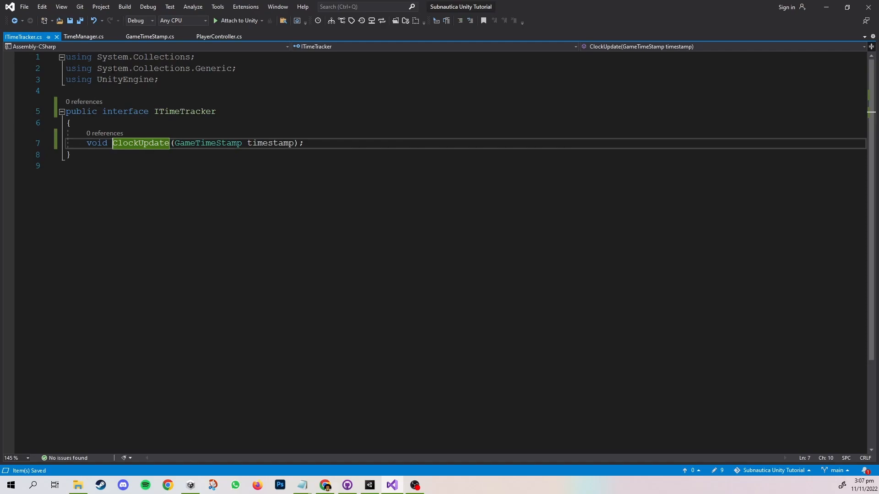
Step: In TimeManager.cs, add the comment //list of objects to inpform of changes to the time below the sunAngle field
click(84, 37)
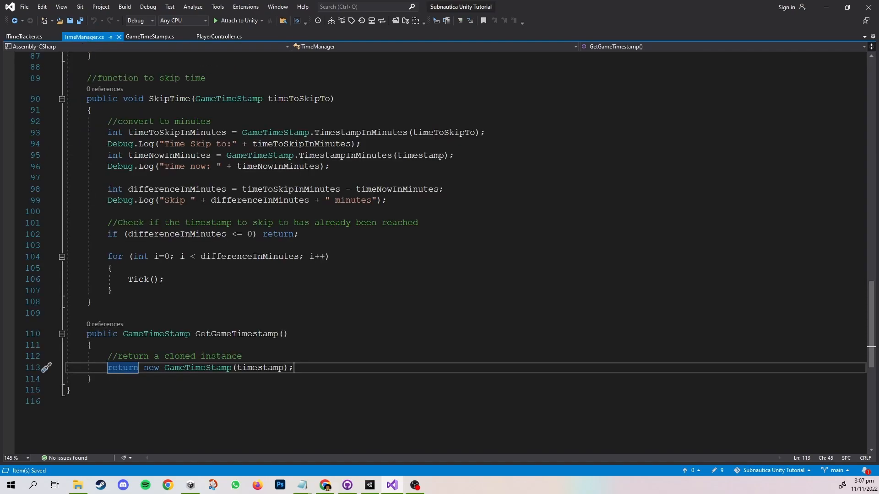
scroll(279, 271, up, 20)
click(288, 263)
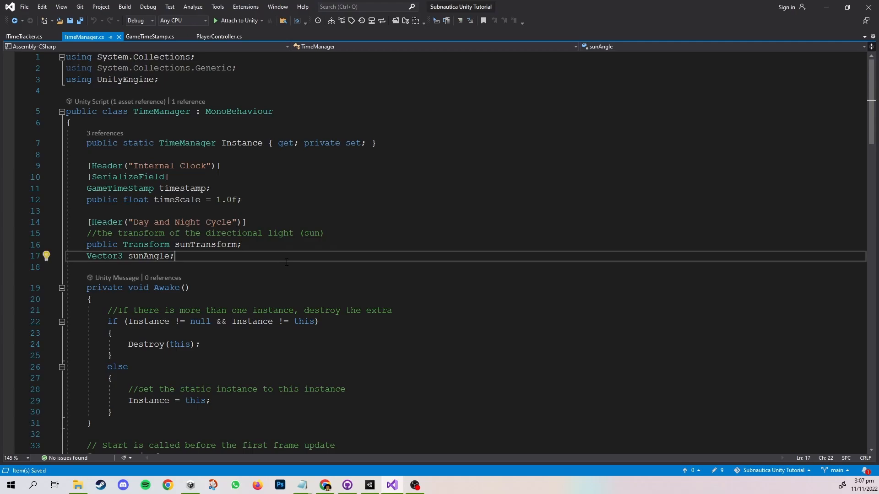
key(Return)
key(Return)
text(//list of object)
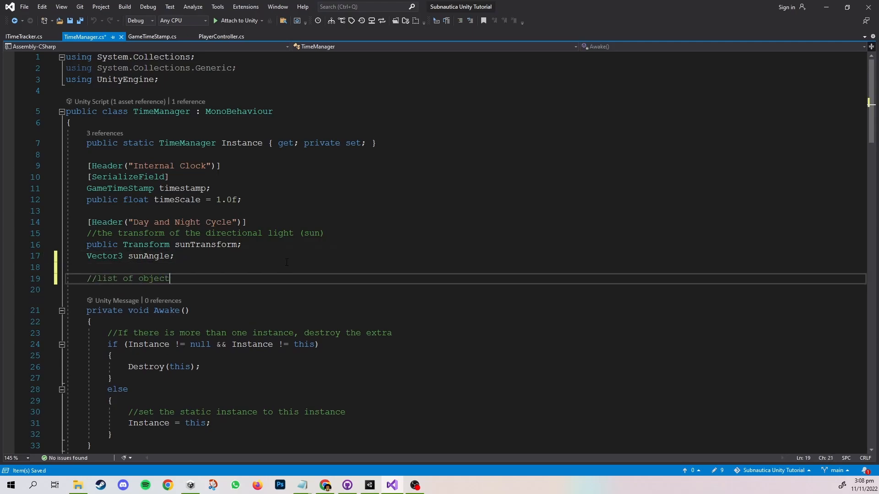
text(s to inpform of changes to the time)
key(Return)
Step: Declare the field List<ITimeTracker> listeners = new List<ITimeTracker>(); under the new comment
text(List)
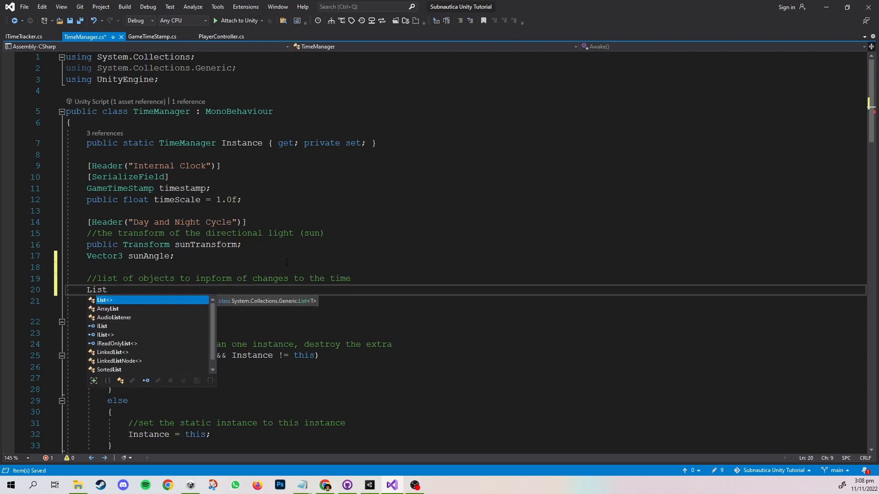
text(<ITimeTracker> listeners)
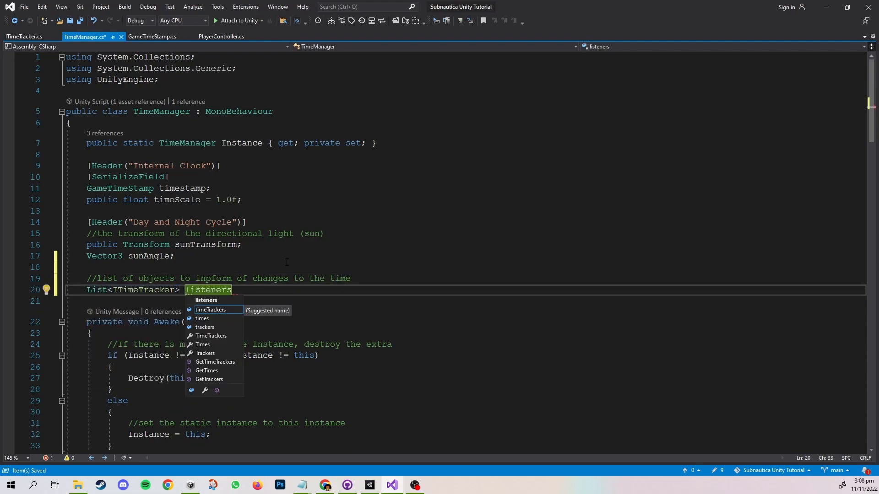
text( = new list<ITimeTracker>();)
double_click(278, 290)
text(List<ITimeTracker><ITimeTracker>();)
key(ctrl+z)
drag(378, 291, 270, 292)
text(List<ITimeTracker>;)
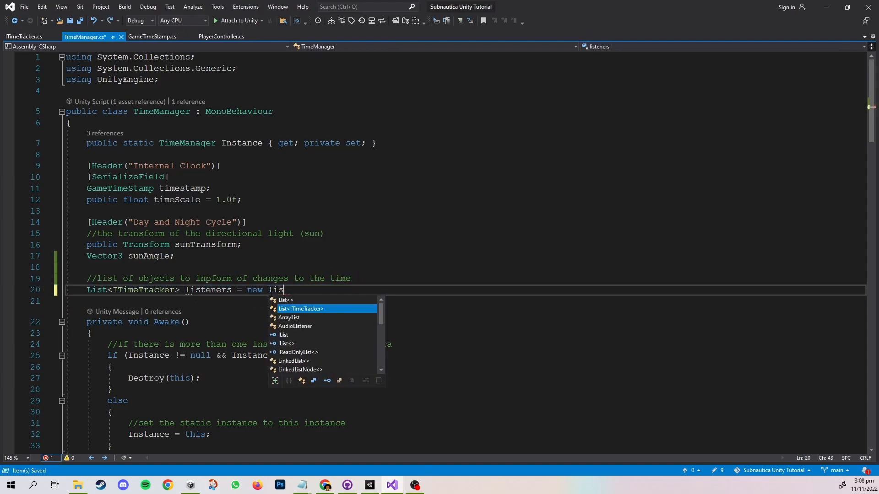
text(();)
Step: Add the comment //inform each listener of the new timestate after the UpdateSunMovement() call in Tick()
scroll(270, 293, down, 10)
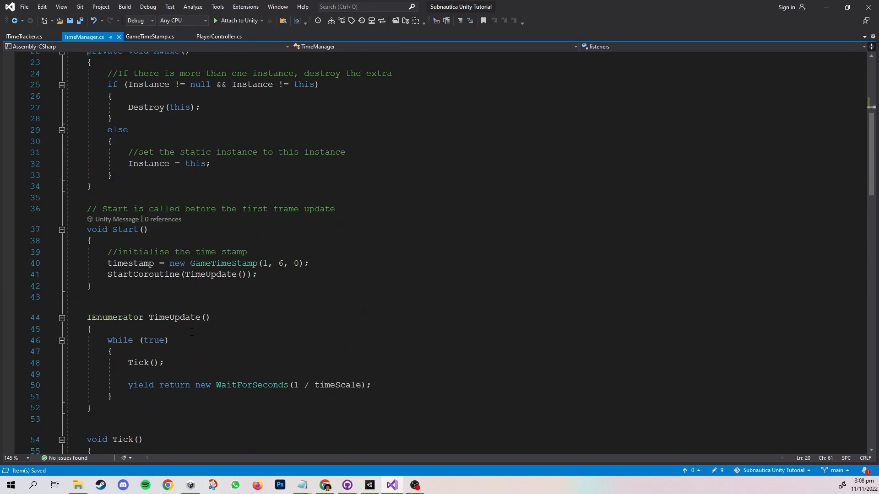
scroll(255, 304, down, 2)
click(254, 304)
key(Return)
key(Return)
text(//inform )
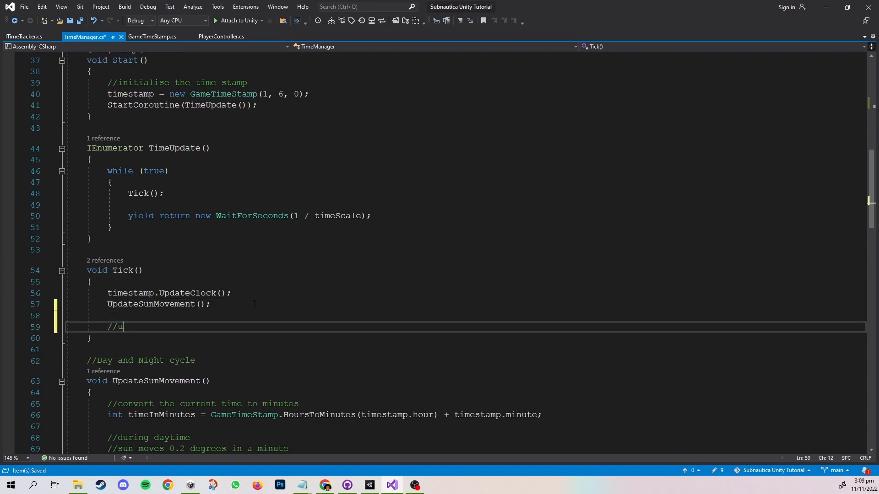
text(each listener of the new timestate)
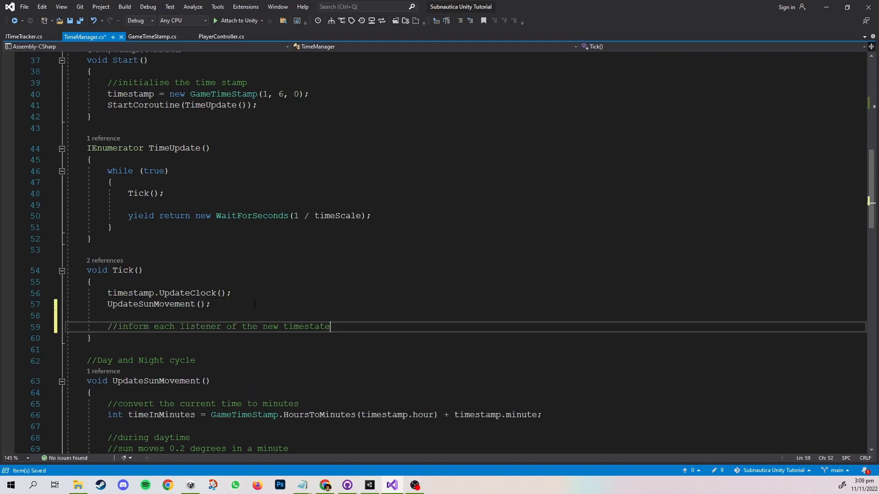
Step: Under that comment, write a foreach loop over ITimeTracker listener in listeners that calls listener.ClockUpdate(timestamp); and save the script
key(Return)
text(foreach()
text(TimeTracker listen)
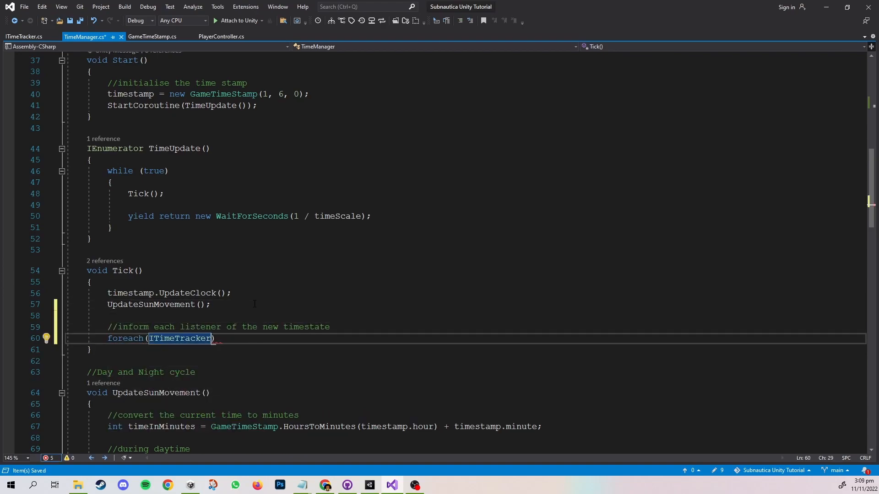
text(er in listeners))
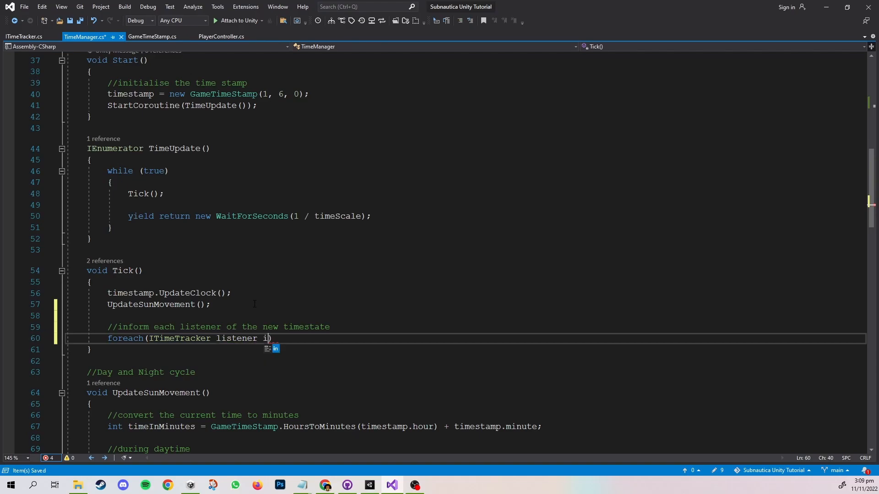
key(Return)
text({)
key(Return)
text(listener.ClockUpdate(timestamp);)
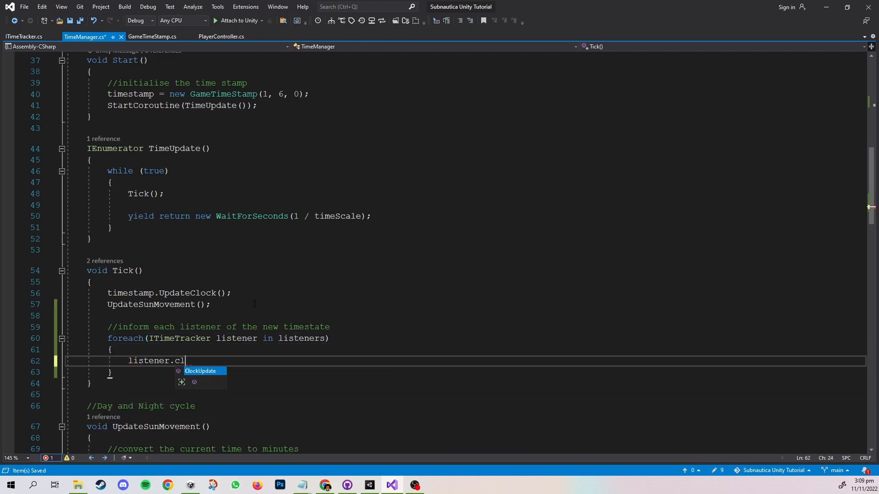
key(ctrl+s)
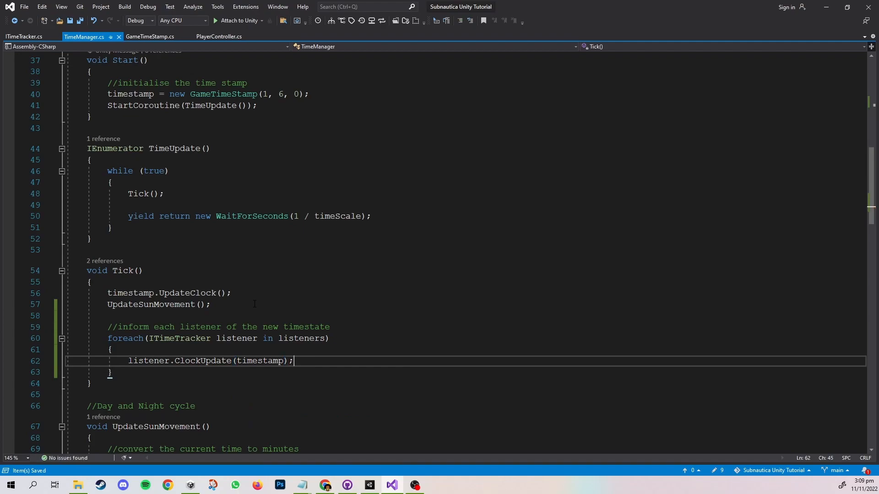
drag(122, 375, 109, 331)
click(109, 331)
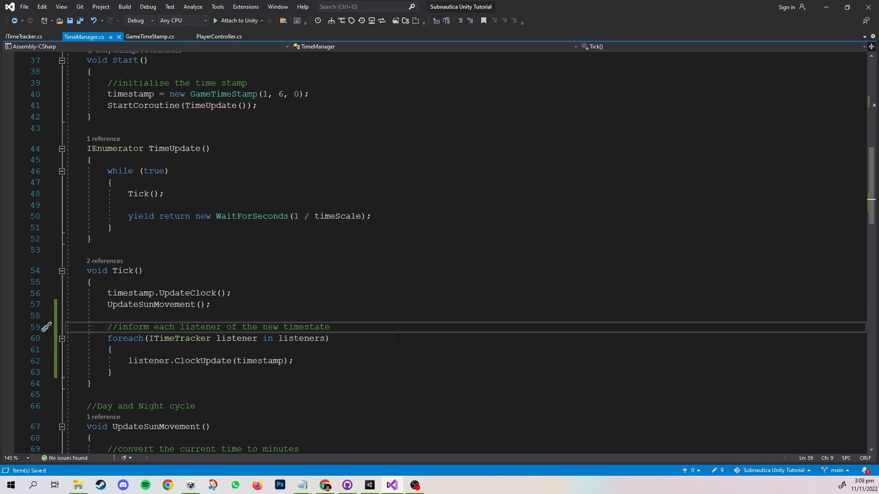
drag(154, 339, 200, 340)
click(200, 341)
click(317, 364)
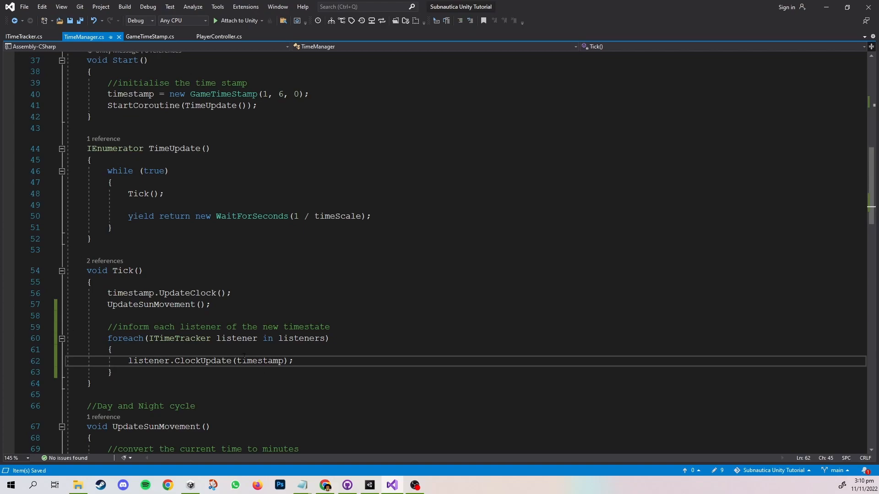
drag(115, 373, 109, 328)
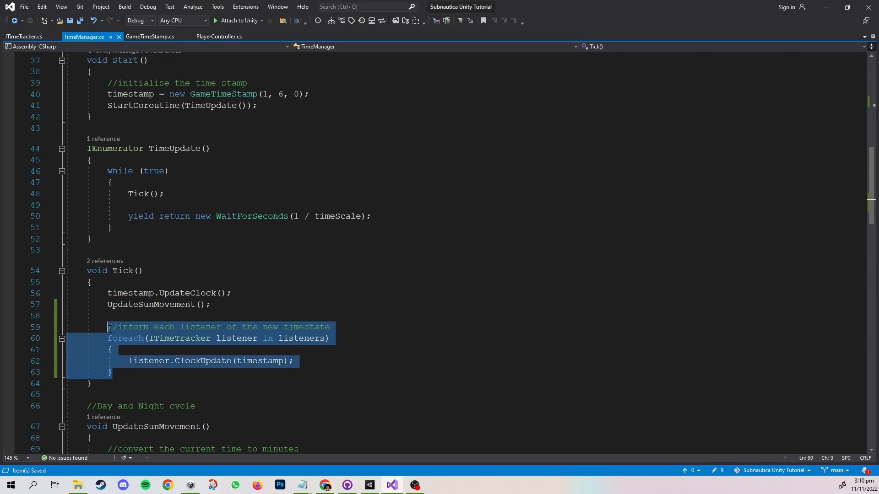
click(109, 328)
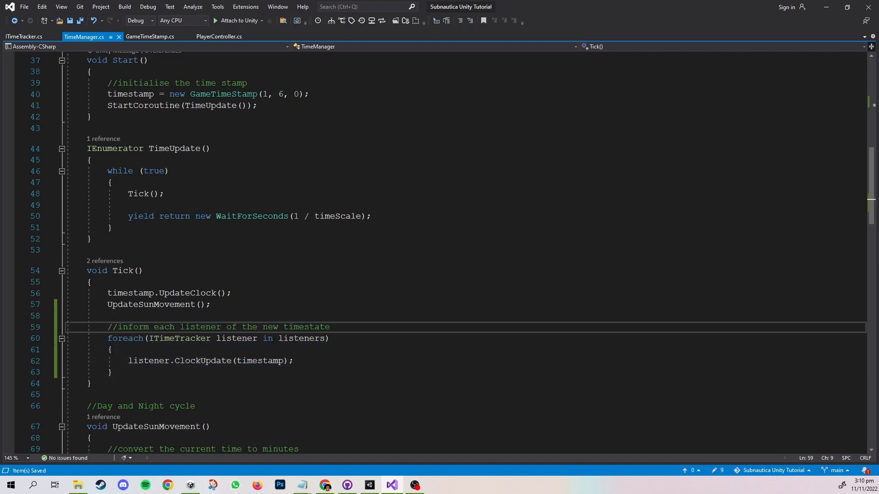
Step: After GetGameTimestamp(), add the comments //handle listeners list and //add an object to the list
scroll(127, 277, down, 20)
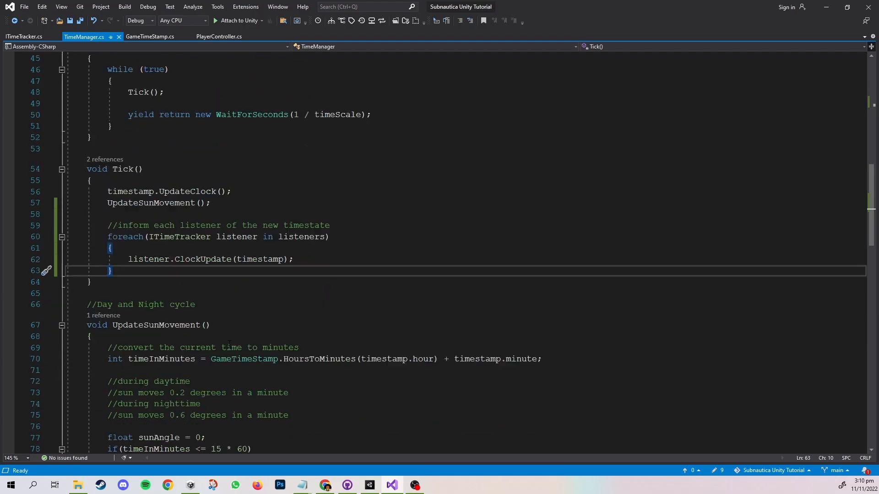
click(127, 274)
key(Return)
key(Return)
text(//handle listeners list)
key(Return)
key(Return)
text(//add an object to the list)
key(Return)
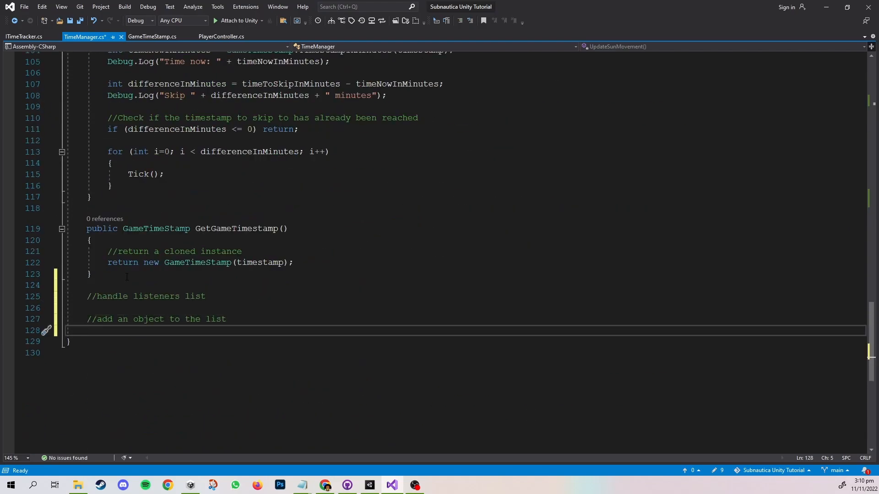
Step: Write the method public void RegisterTracker(ITimeTracker listener) containing listener.add(listener); and save the script
text(public voide RegisterTracker(iti)
text(meTracker listener))
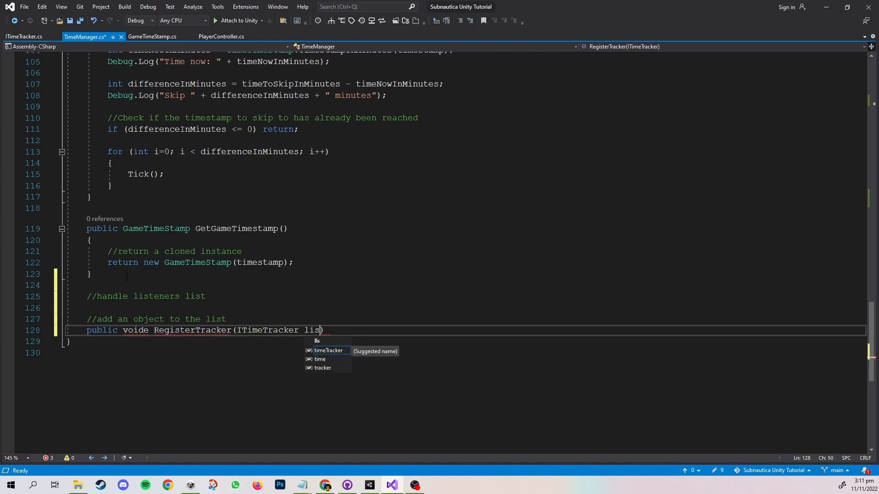
key(Return)
text({)
key(Return)
click(148, 341)
key(BackSpace)
click(148, 361)
text(listener.add(listener);)
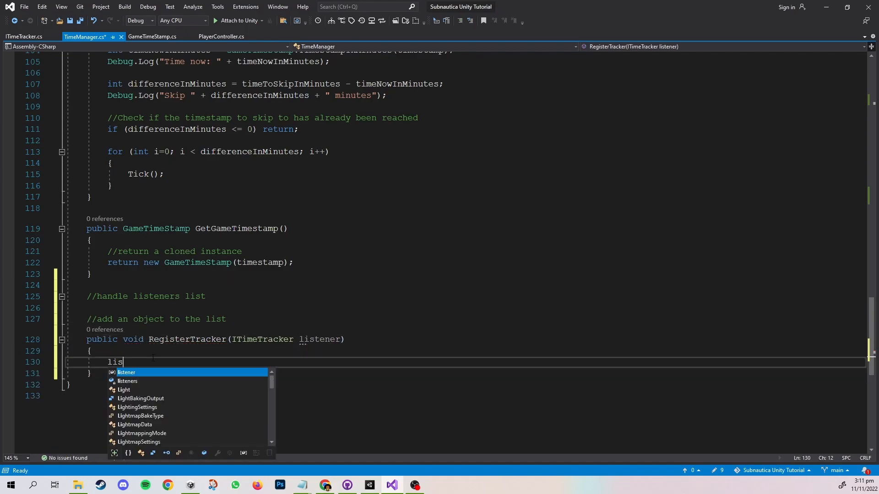
key(ctrl+s)
Step: Add the comment //Remove an object from the list below the RegisterTracker method
click(150, 375)
key(Return)
key(Return)
text(//Remove an object from the list)
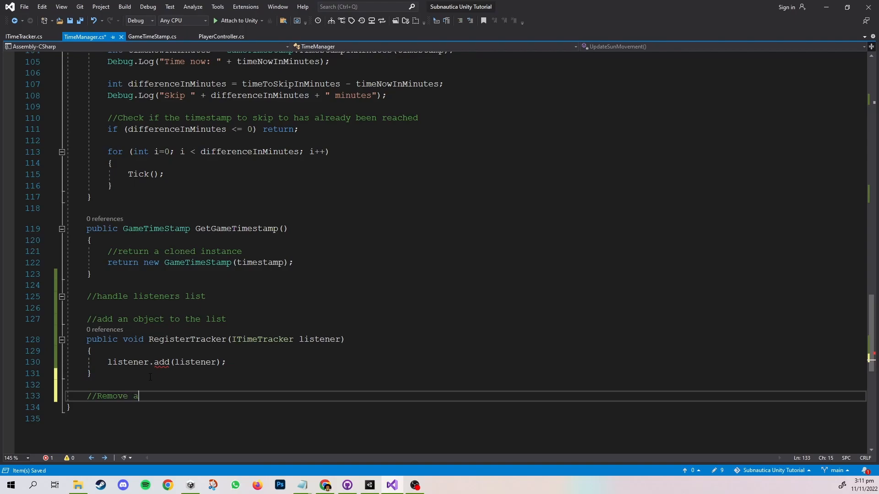
Step: Add a public UnregisterTracker(ITimeTracker listener) method below the removal comment that calls listeners.Remove(listener)
key(Return)
text(public void Unre)
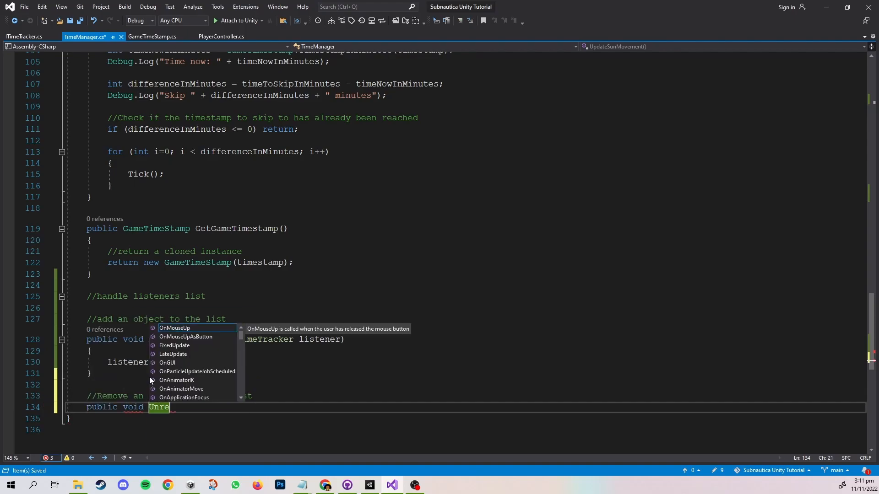
text(gisterTracker(iti listener)
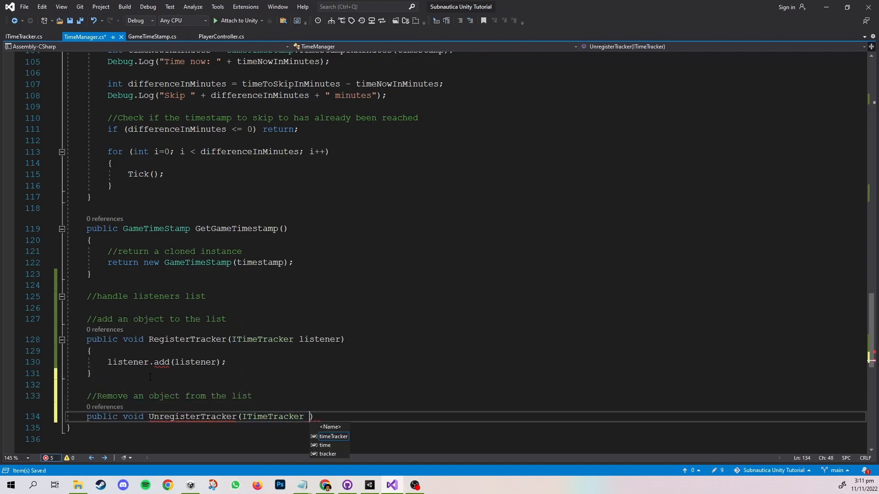
text())
key(Return)
text({)
key(Return)
text(listeners.Remove(listener);)
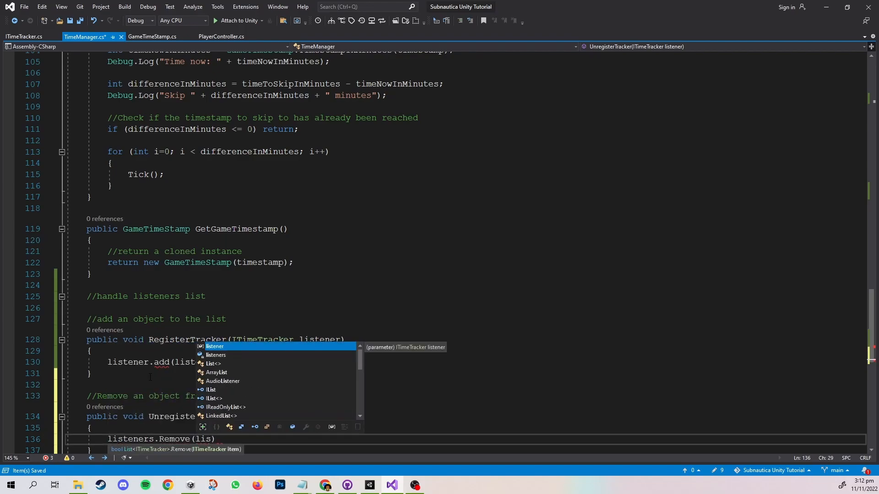
Step: Correct the call in RegisterTracker to listeners.Add(listener), save the TimeManager script, and return to Unity
scroll(156, 320, down, 3)
double_click(162, 261)
text(Add)
click(148, 261)
text(s)
click(274, 361)
key(ctrl+s)
click(826, 8)
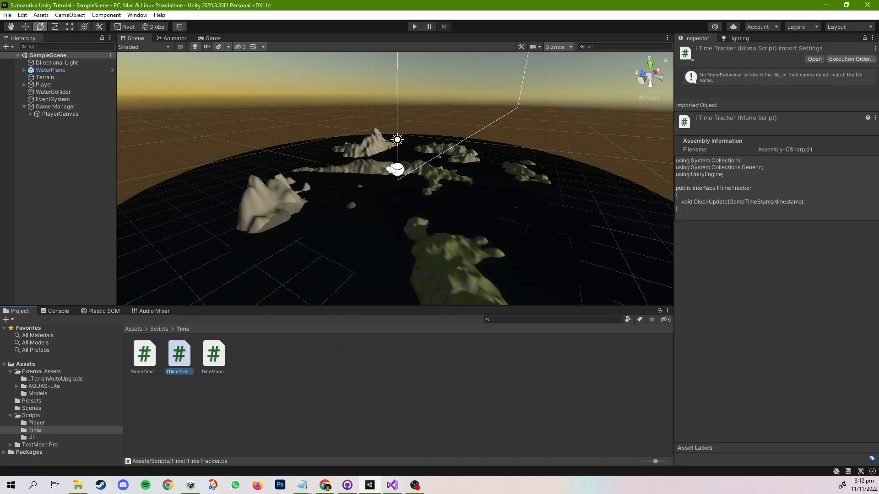
Step: Review the code of the GameTimeStamp, ITimeTracker and TimeManager scripts in the Time folder
click(334, 365)
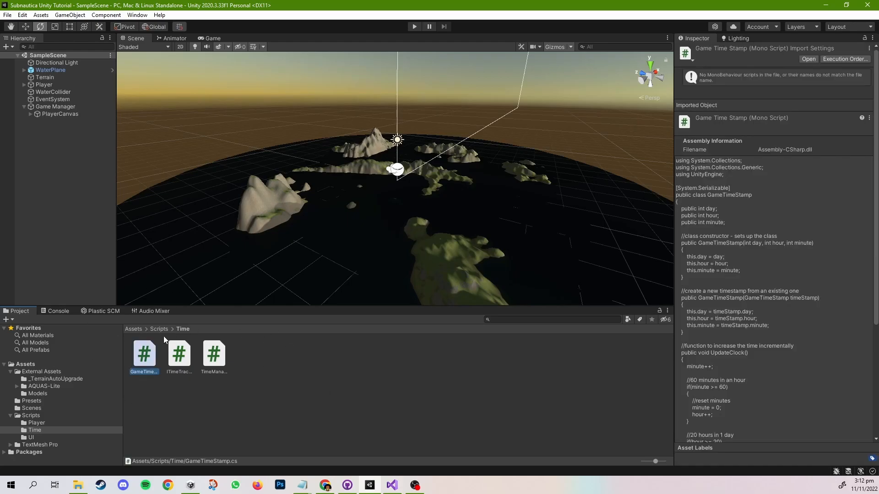
click(179, 355)
click(211, 355)
scroll(824, 240, down, 15)
scroll(826, 247, up, 15)
scroll(773, 324, down, 15)
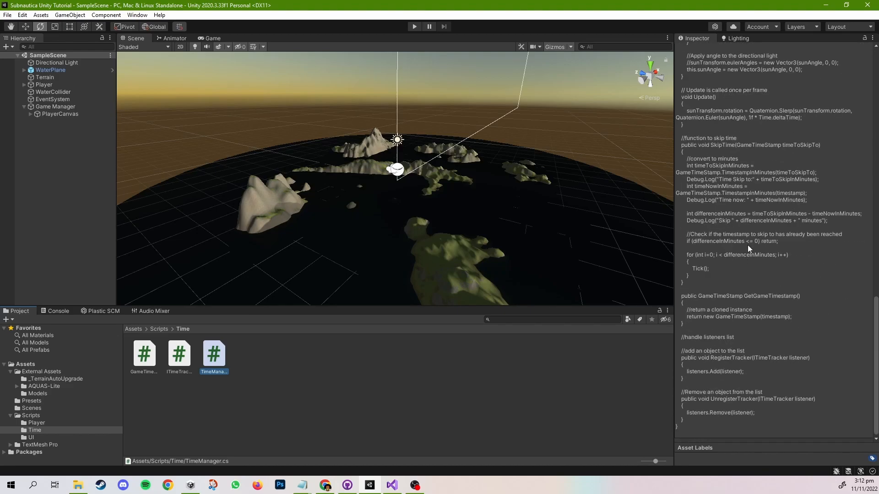
click(176, 355)
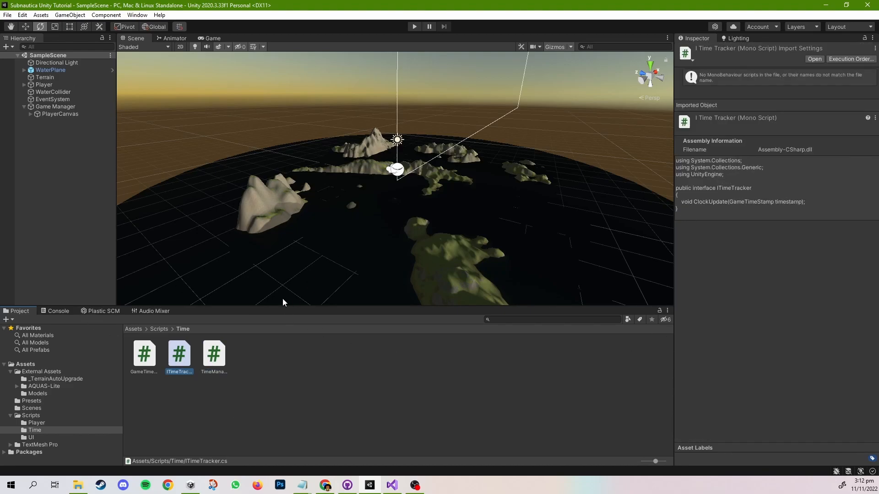
Step: Examine the terrain islands and the surrounding water in the scene from different distances and angles
click(364, 203)
scroll(365, 203, down, 6)
middle_drag(365, 204, 371, 209)
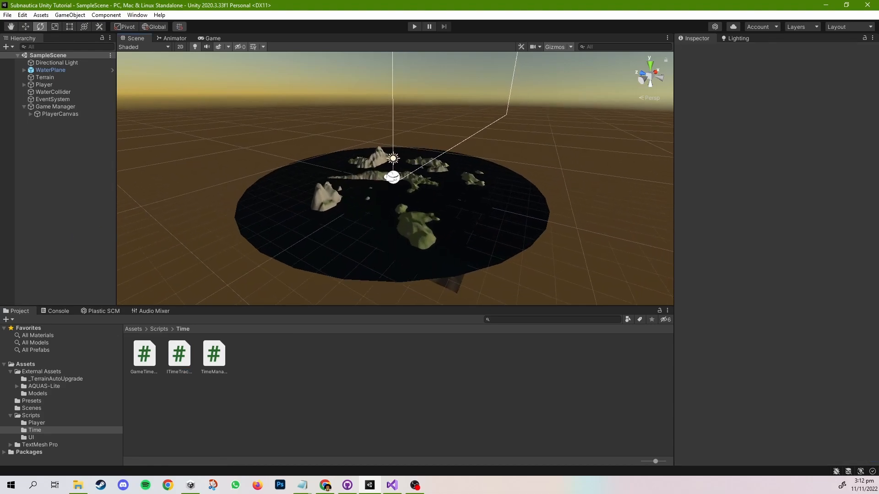
scroll(408, 222, up, 5)
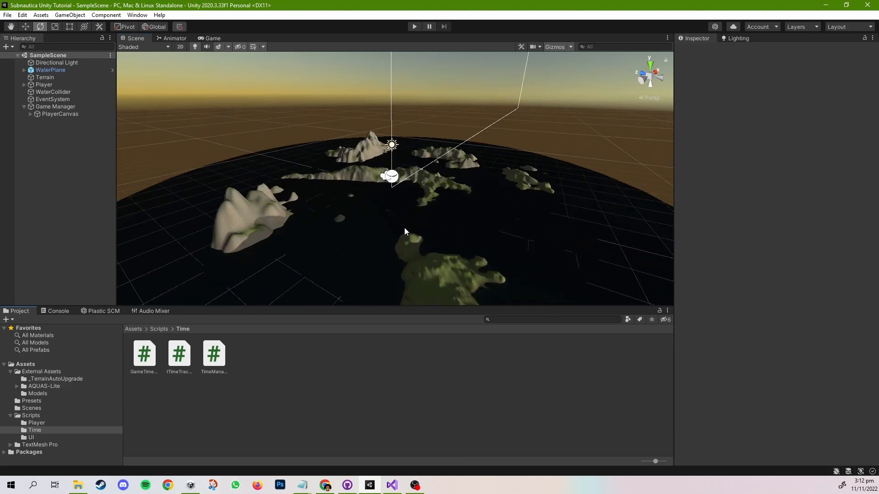
scroll(405, 221, up, 5)
scroll(405, 216, down, 3)
mouse_move(405, 216)
middle_down()
mouse_move(427, 213)
mouse_move(417, 195)
mouse_move(414, 225)
middle_up()
scroll(417, 201, down, 5)
right_drag(414, 225, 412, 227)
scroll(408, 192, up, 4)
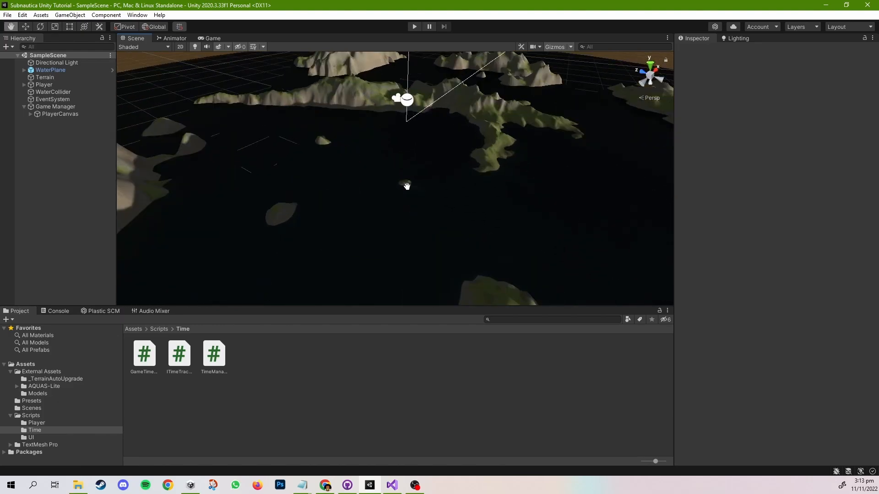
scroll(407, 187, down, 5)
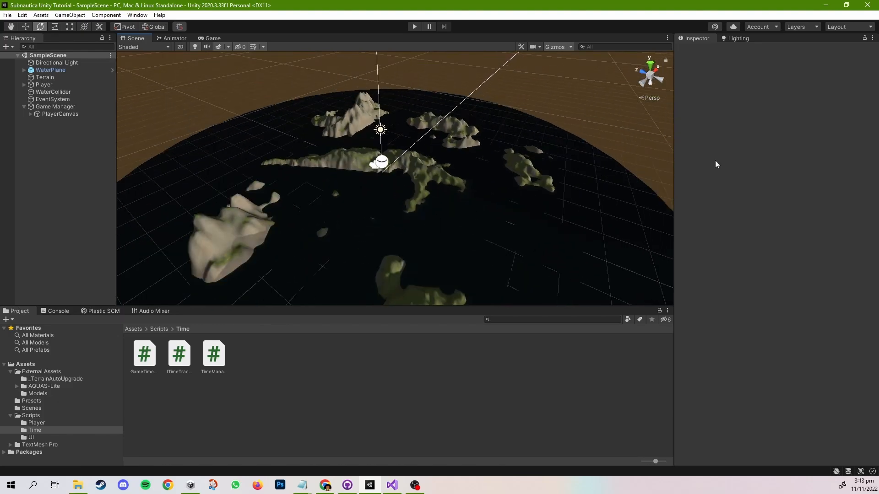
scroll(421, 175, up, 3)
middle_drag(421, 175, 456, 200)
scroll(432, 151, up, 1)
scroll(436, 188, down, 4)
scroll(473, 195, up, 3)
scroll(453, 200, down, 3)
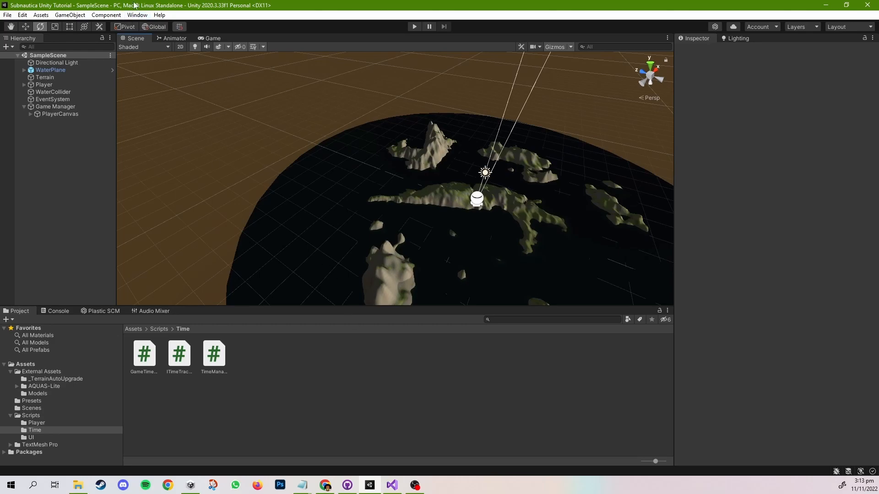
Step: Open the Package Manager and show the packages from the Unity Registry
click(139, 17)
mouse_move(114, 16)
click(351, 101)
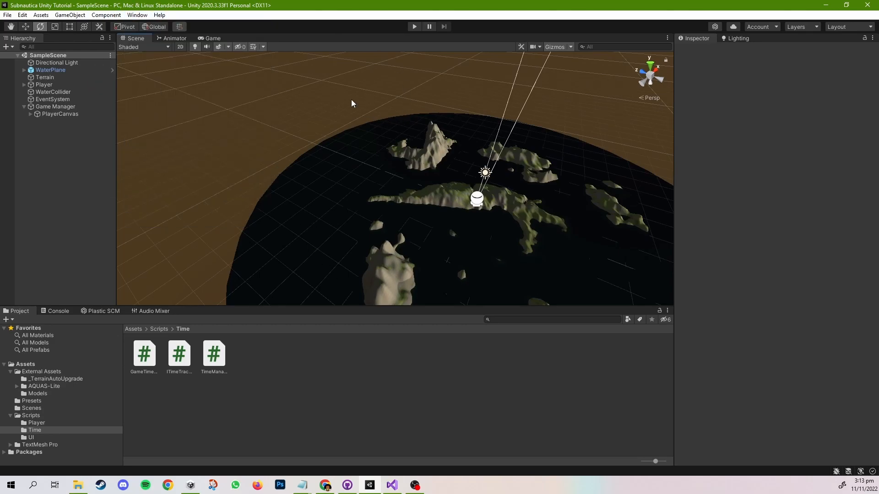
click(133, 16)
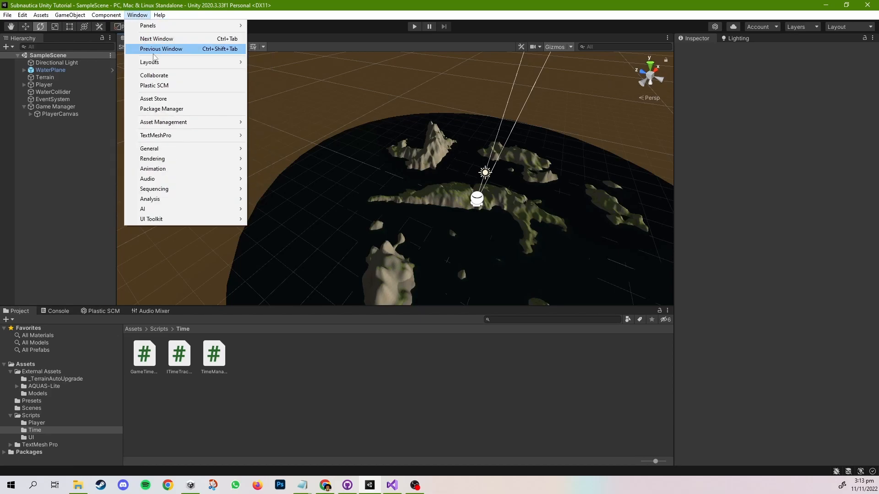
click(158, 108)
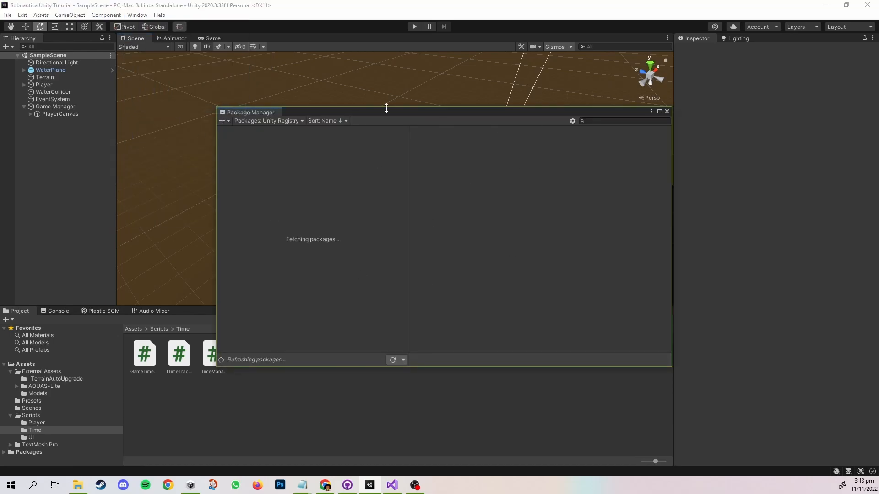
click(297, 122)
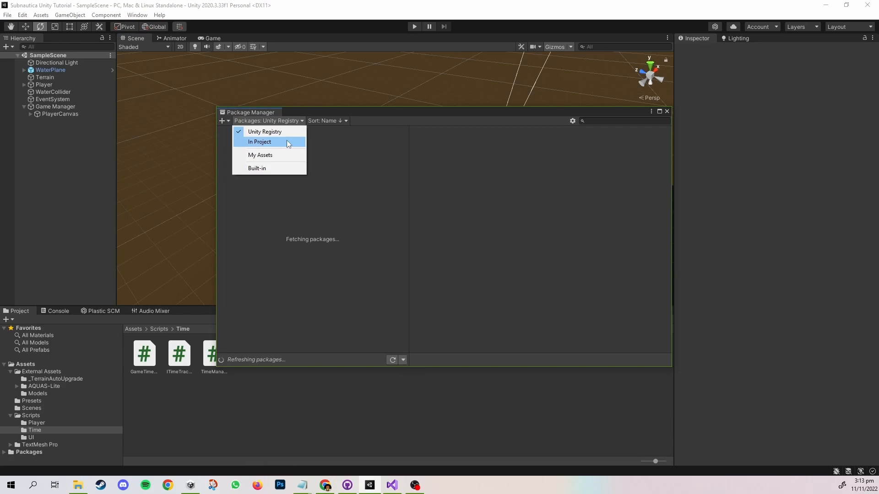
click(277, 133)
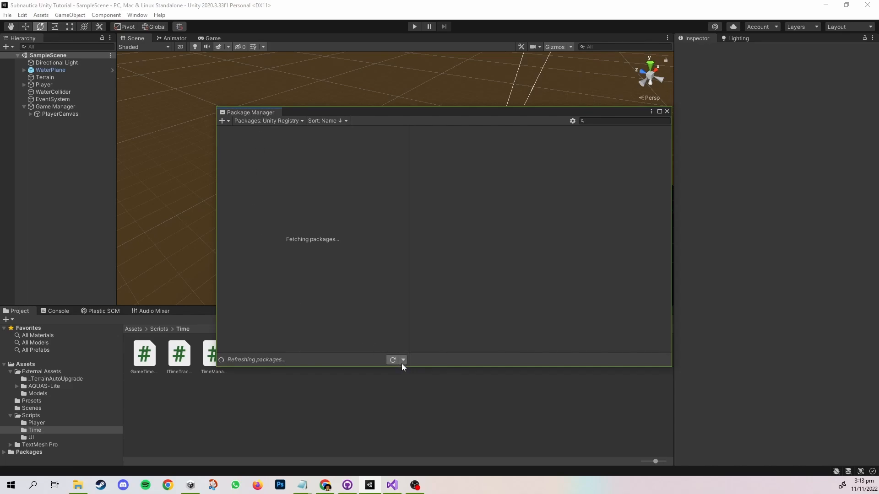
Step: Enable preview packages in the advanced project settings, acknowledge the notice, and close the settings
click(573, 121)
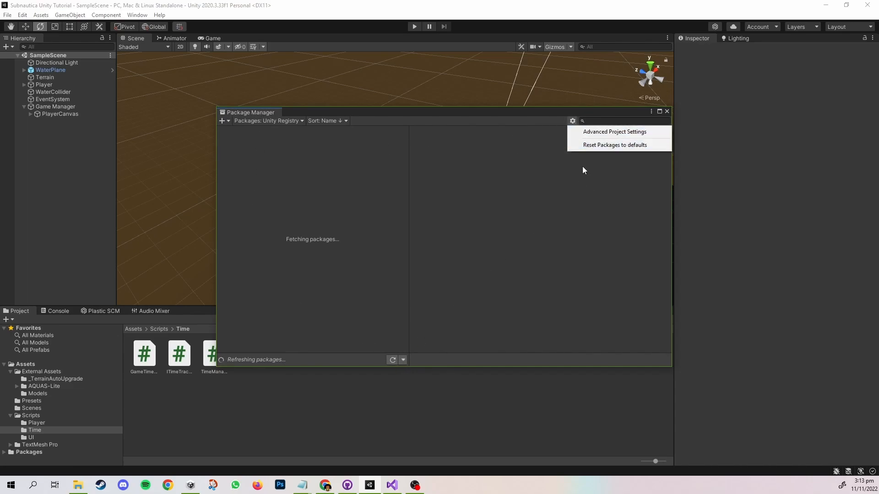
click(593, 132)
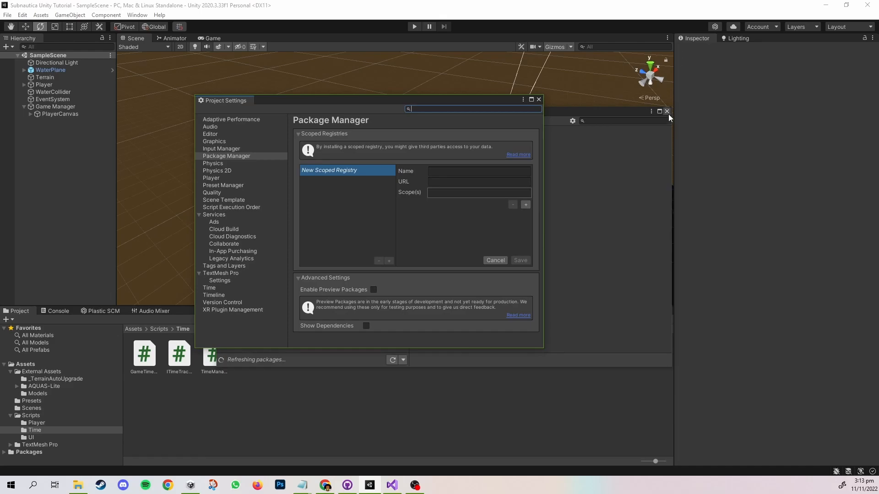
click(373, 290)
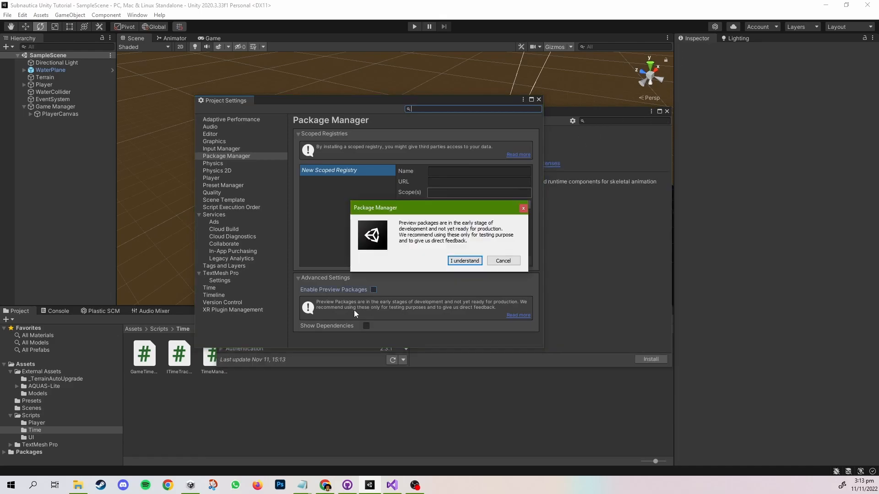
click(465, 262)
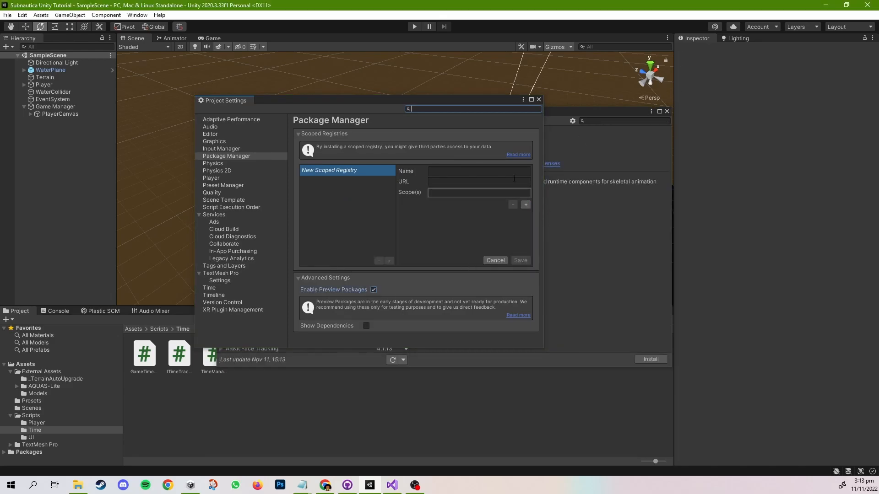
click(539, 99)
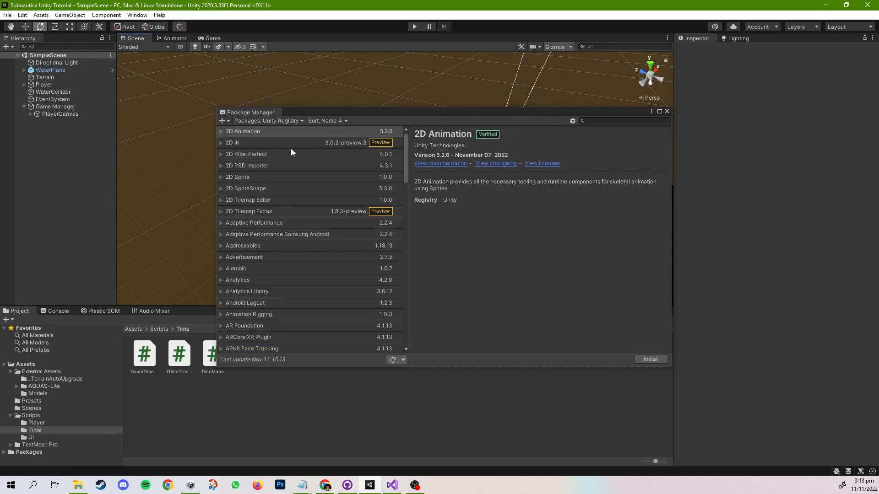
Step: Search the registry for "terrain", install the Terrain Tools 3.0.2-preview.3 package, and check the console for messages
click(611, 121)
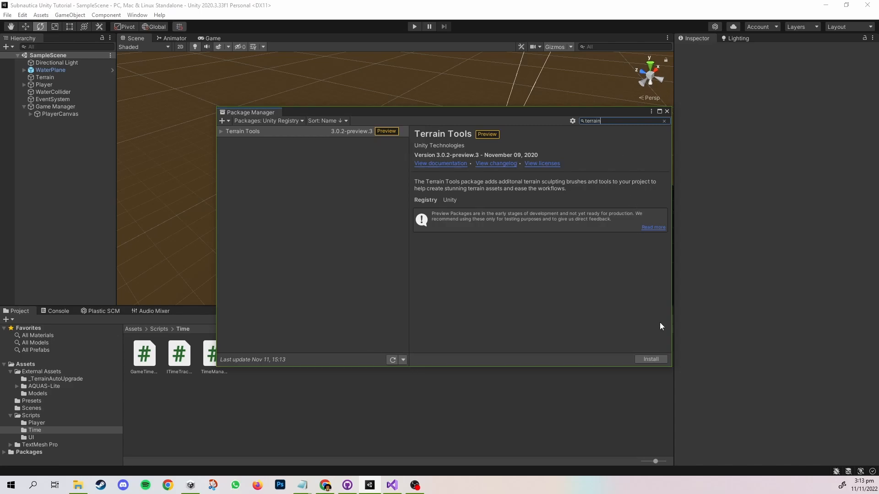
click(651, 359)
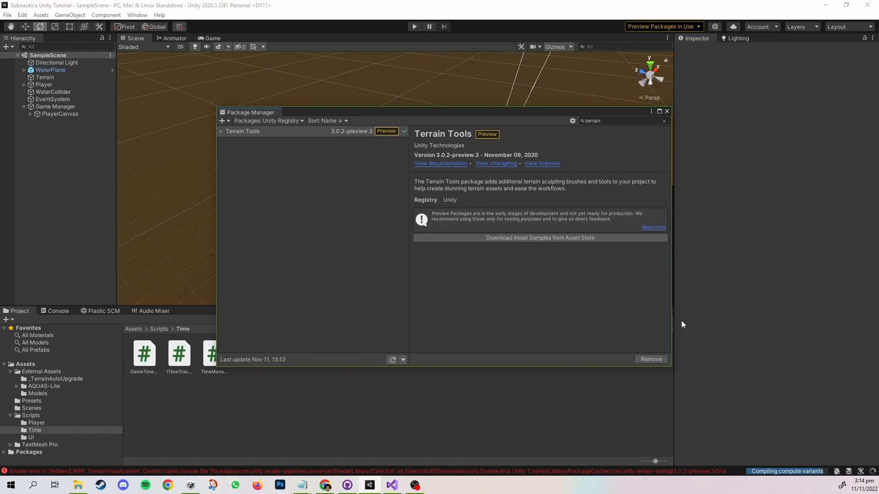
click(667, 112)
scroll(474, 160, down, 5)
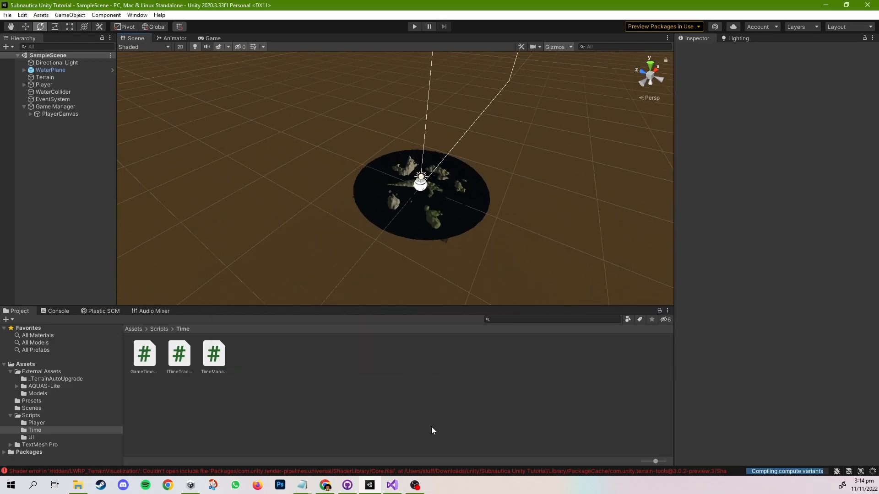
click(55, 311)
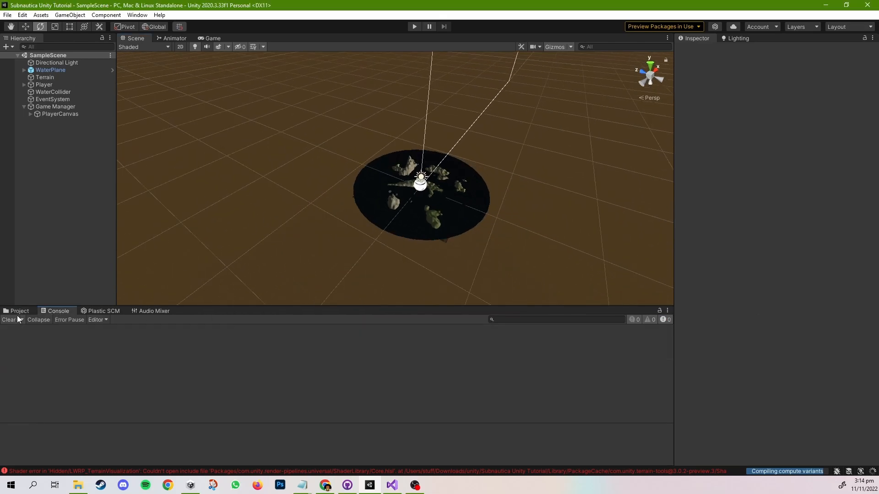
click(19, 311)
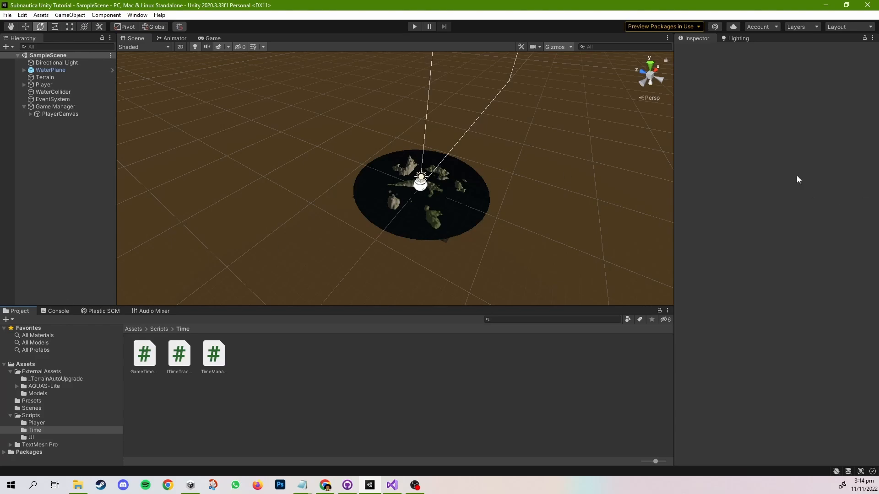
Step: Open the Terrain Toolbox docked beside the Inspector, with Mesh Resolutions unchecked and collapsed in its terrain settings
click(137, 15)
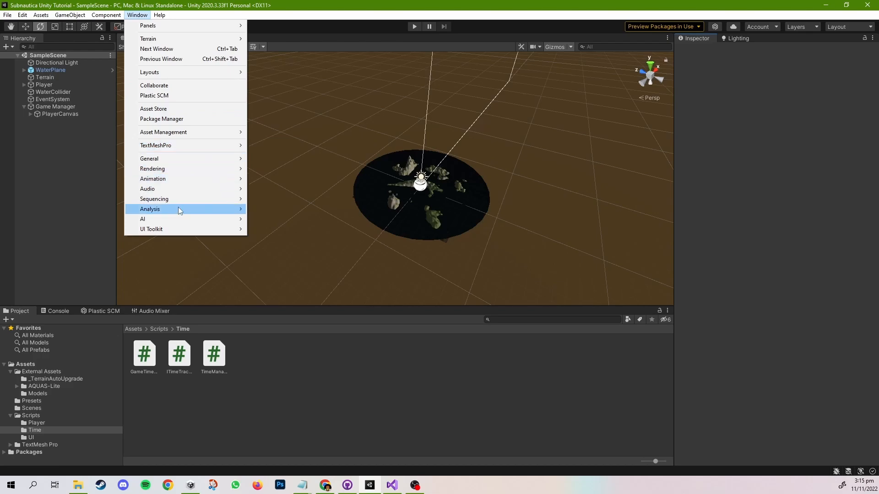
mouse_move(183, 39)
click(270, 39)
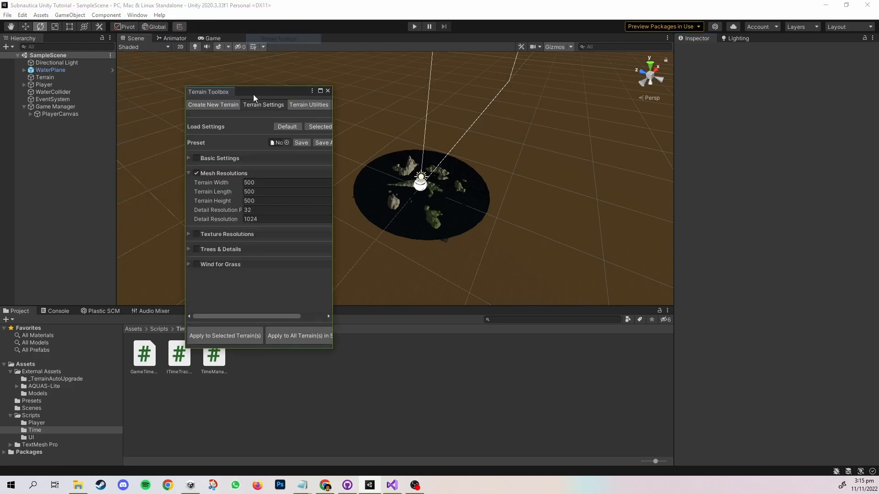
drag(223, 91, 737, 40)
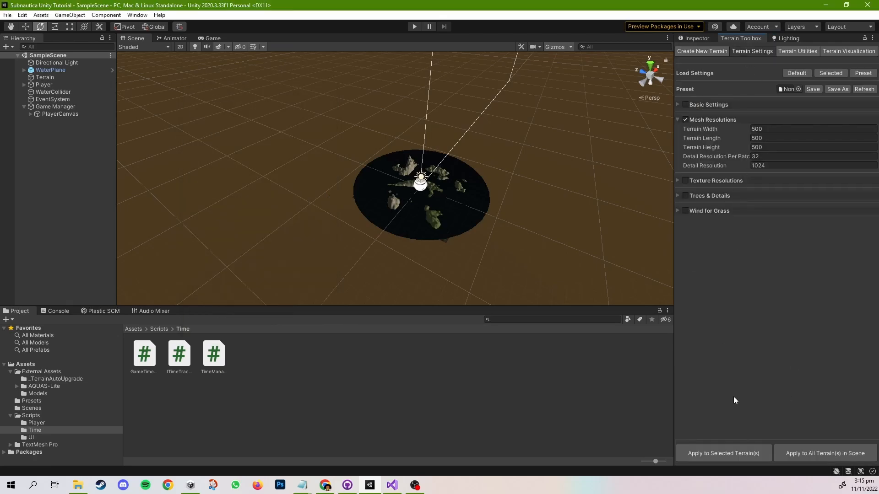
click(685, 120)
click(677, 118)
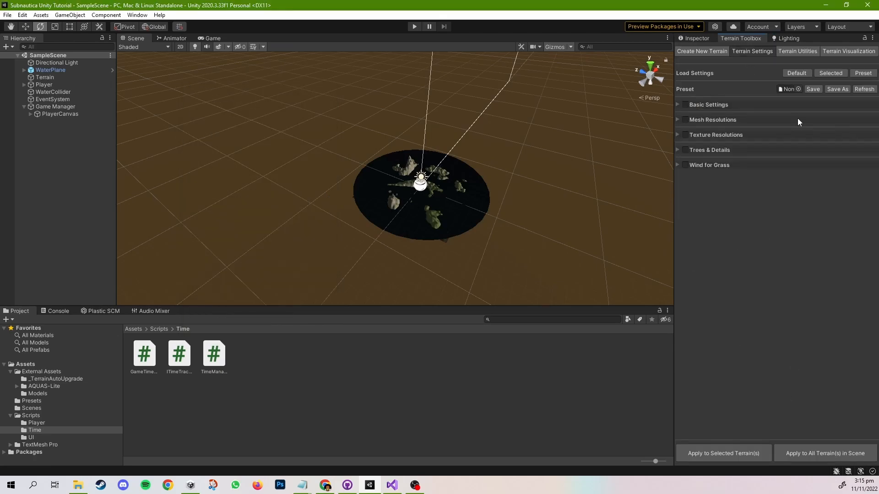
Step: Review the toolbox's options for creating terrain, terrain utilities and terrain visualization, including the available visualization modes
click(717, 50)
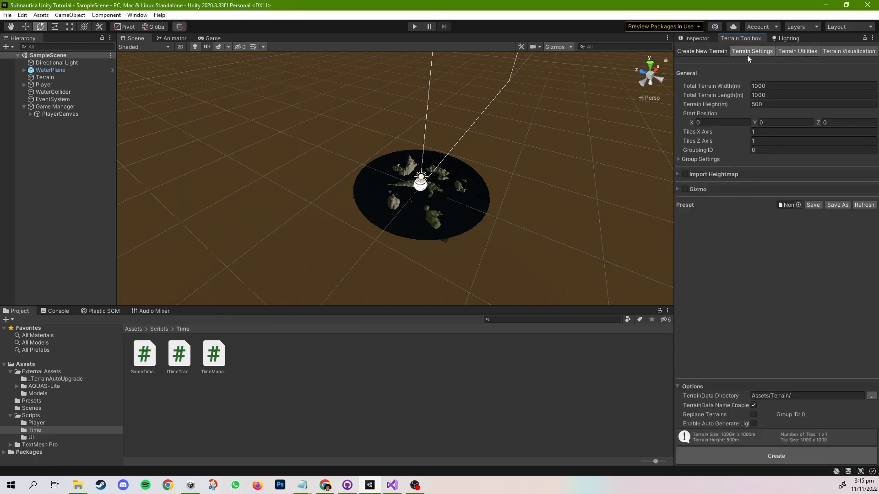
click(788, 51)
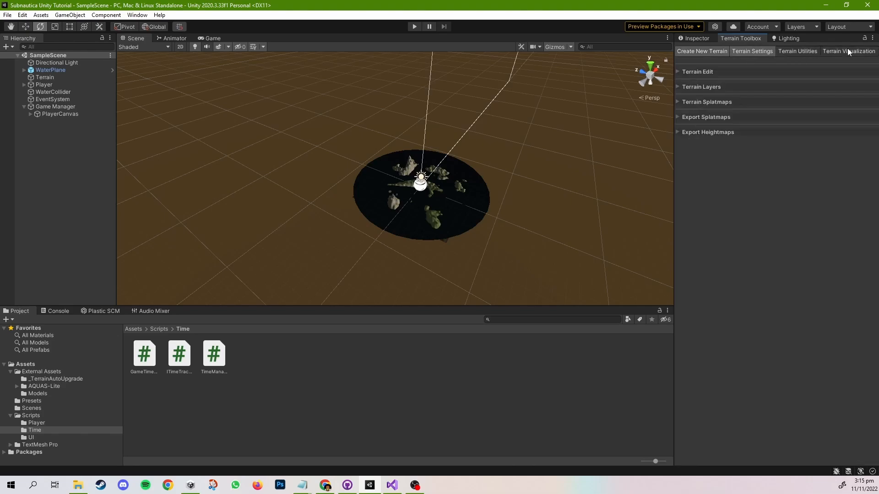
click(847, 49)
click(781, 73)
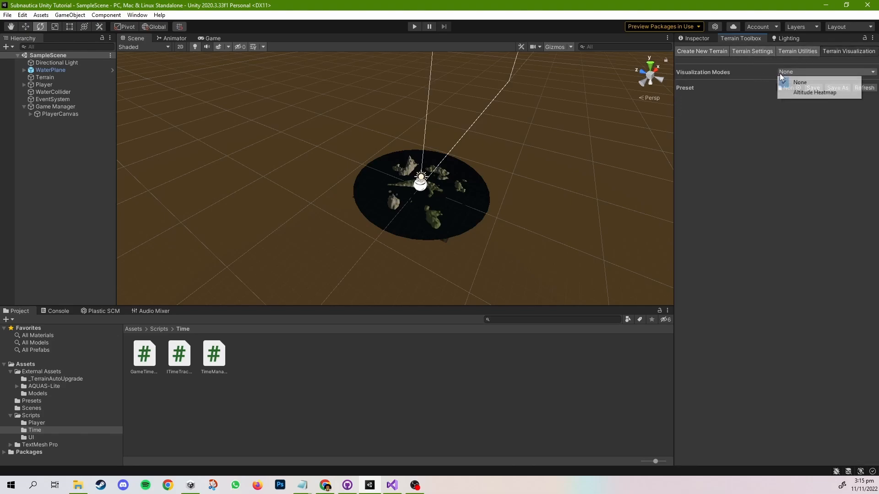
click(786, 136)
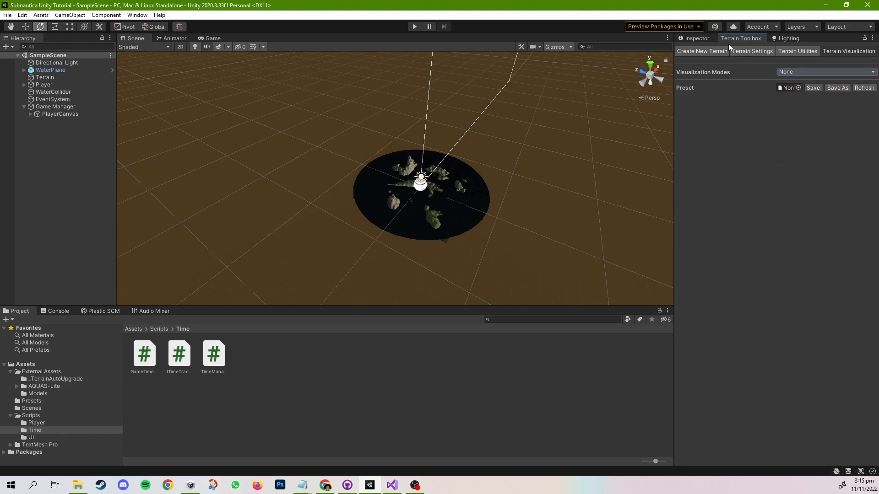
Step: Review the toolbox's terrain settings, examining the Basic Settings and Wind for Grass options
click(754, 51)
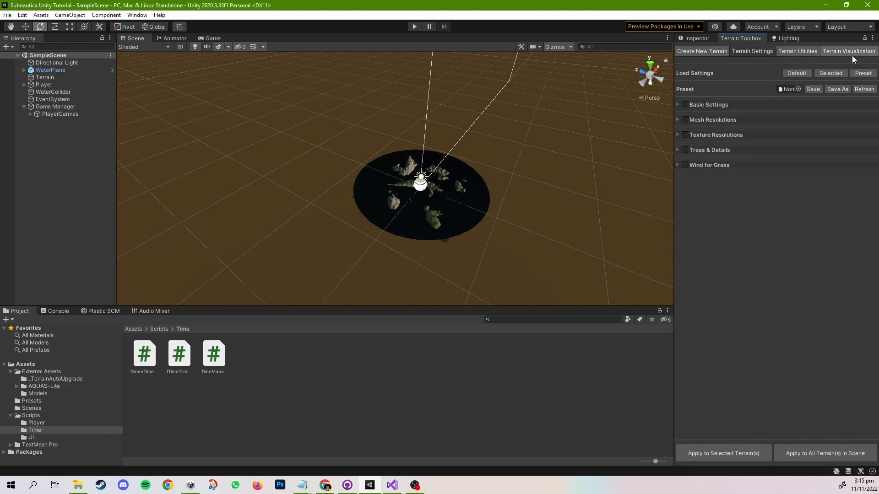
click(678, 104)
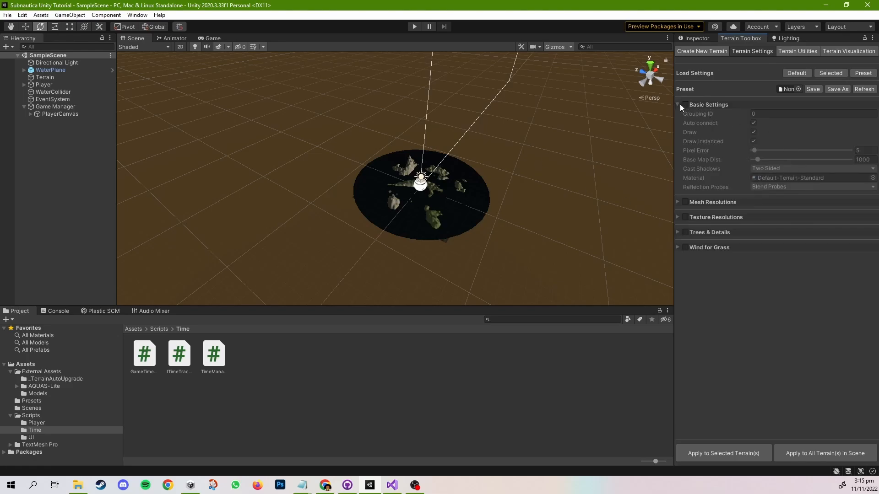
click(678, 104)
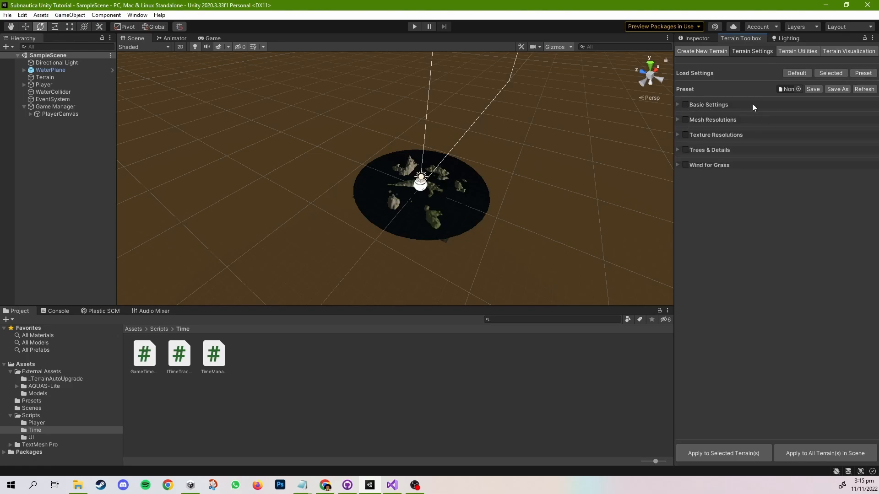
click(678, 166)
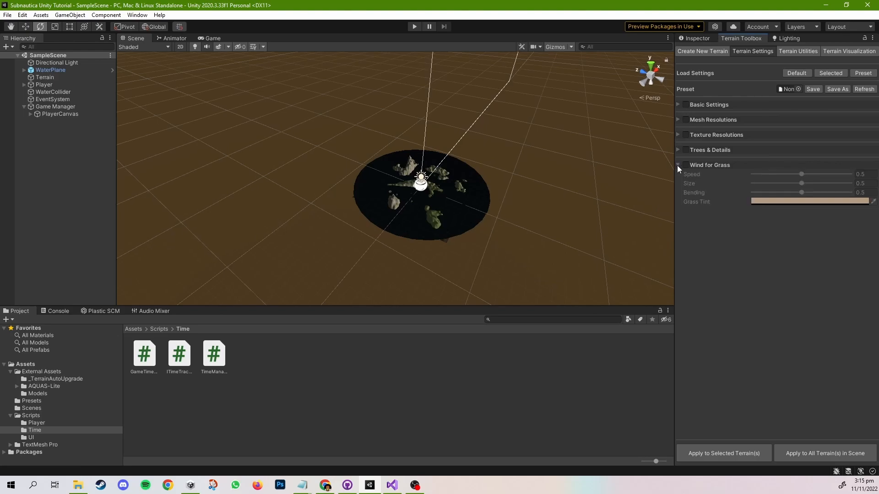
click(678, 165)
Step: Create a new terrain with a total width and length of 500 m and a terrain height of 1000 m
click(689, 51)
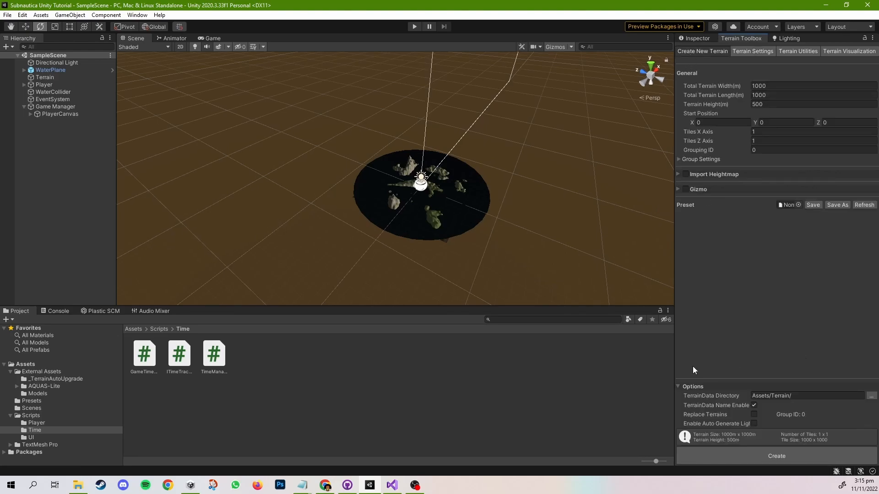
click(783, 94)
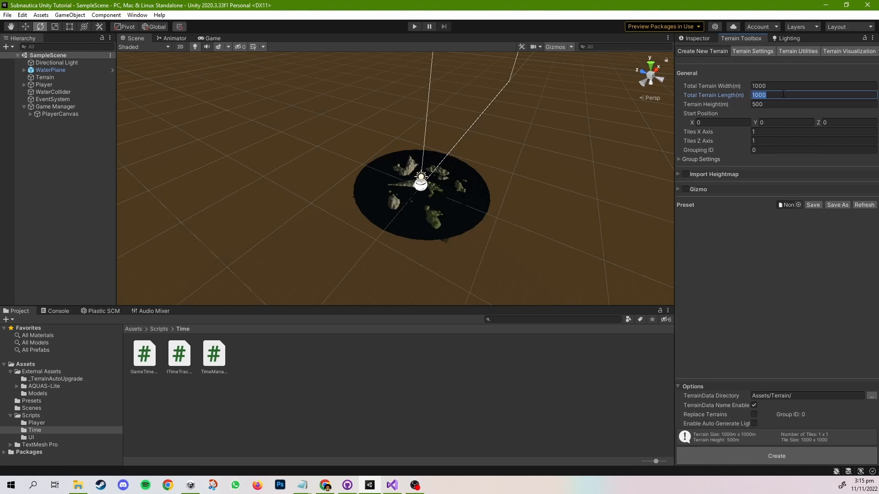
text(500)
click(778, 87)
text(500)
click(777, 104)
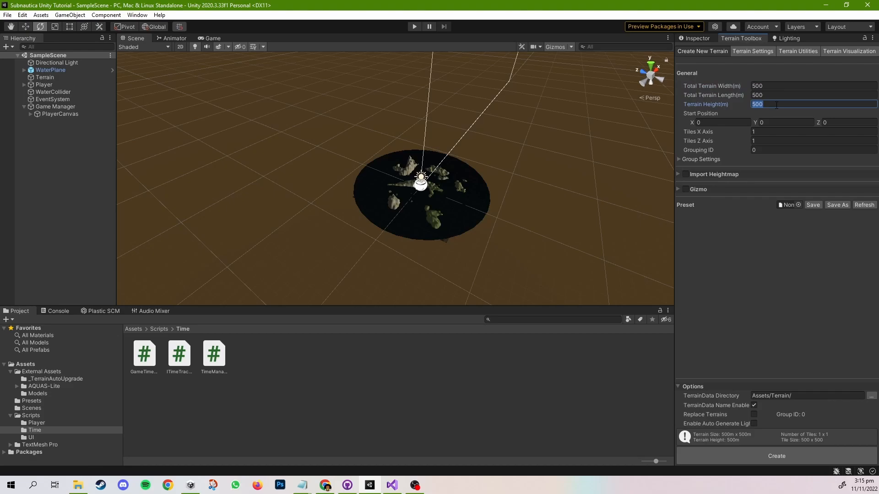
text(1000)
click(768, 456)
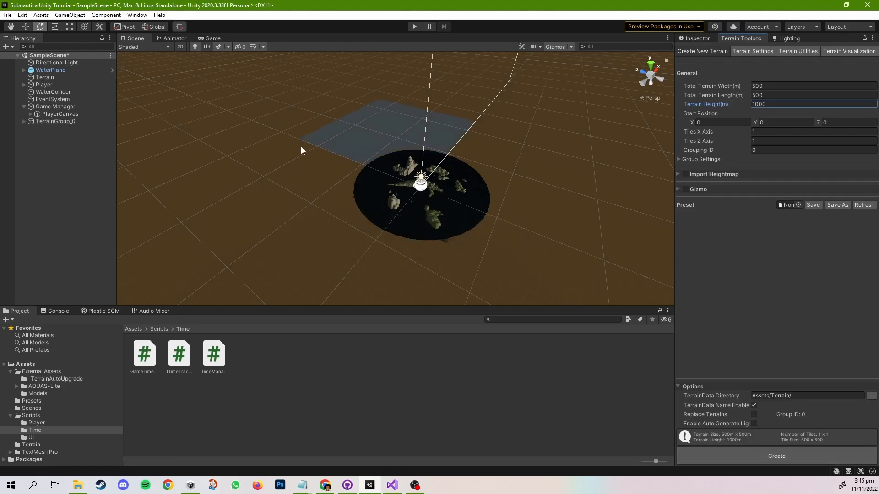
Step: Move the new terrain group away from the existing water area to about X -1322, Z 450
click(73, 123)
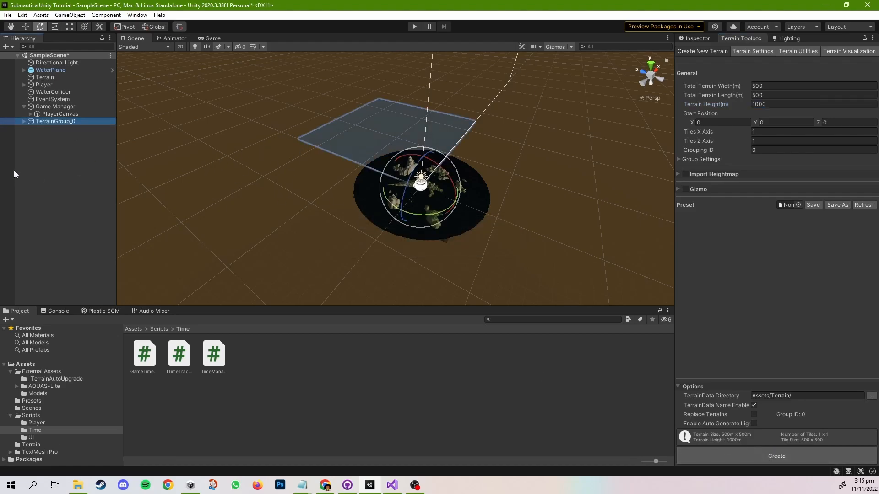
click(25, 122)
click(38, 128)
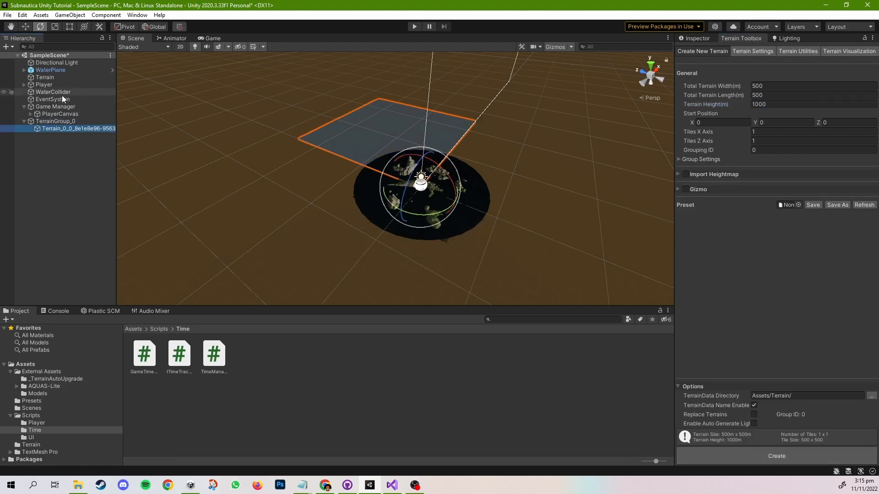
click(53, 123)
key(w)
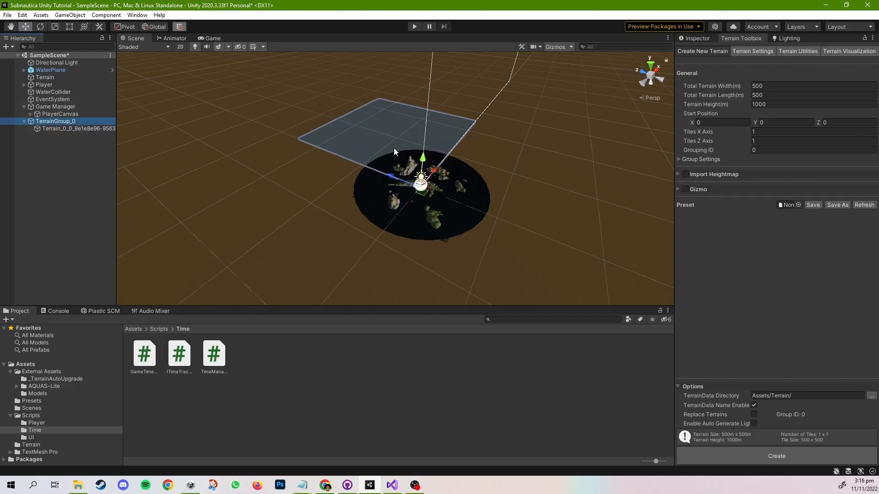
drag(423, 193, 185, 273)
middle_drag(280, 243, 376, 250)
scroll(376, 250, down, 5)
right_drag(380, 199, 389, 229)
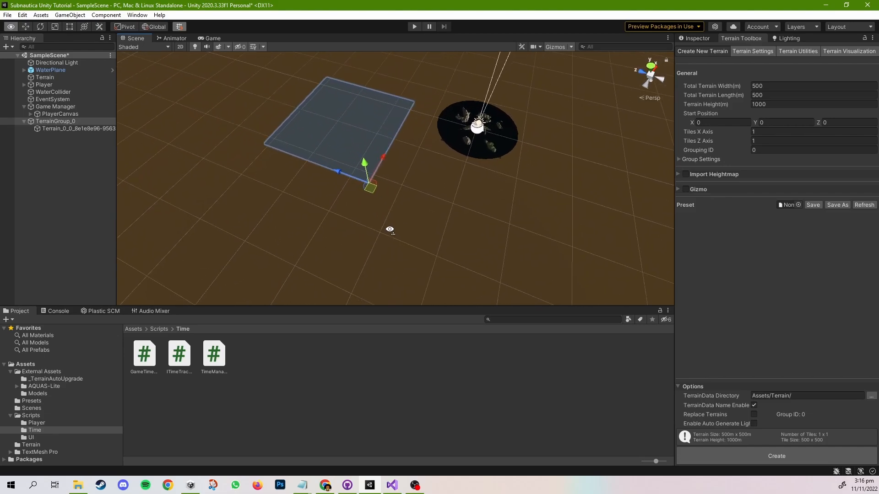
drag(370, 187, 337, 339)
scroll(363, 232, up, 5)
scroll(363, 227, down, 8)
drag(382, 244, 307, 285)
scroll(379, 250, up, 6)
middle_drag(379, 250, 471, 218)
scroll(419, 226, down, 3)
scroll(419, 226, down, 1)
alt+drag(498, 240, 503, 220)
middle_drag(503, 220, 507, 159)
scroll(542, 202, down, 3)
Step: Examine the components of the terrain group and its child terrain, including the Paint Texture brush settings
click(692, 38)
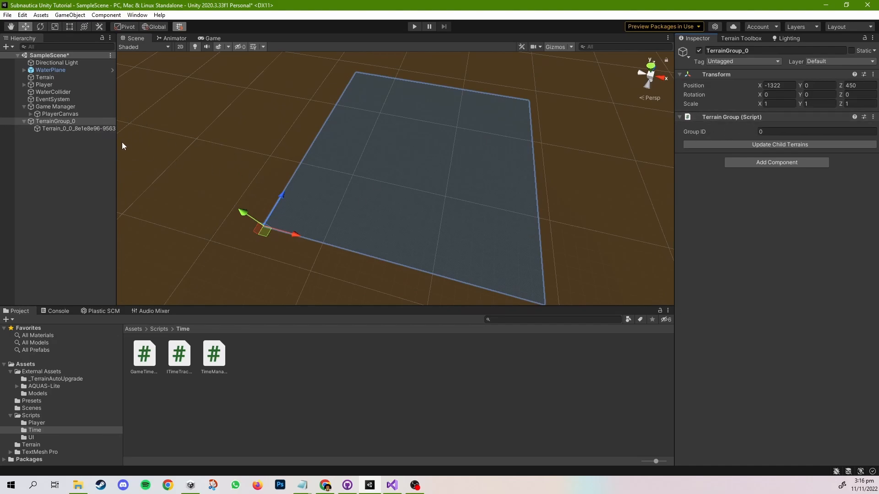
click(67, 128)
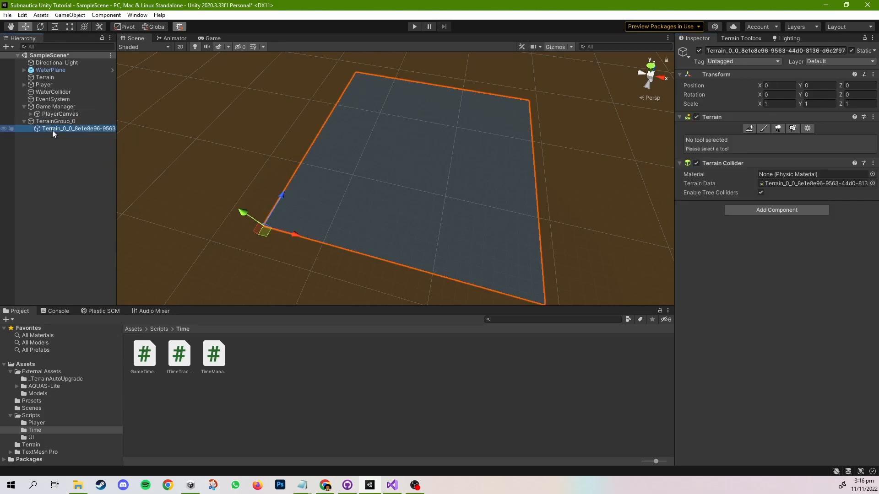
click(69, 121)
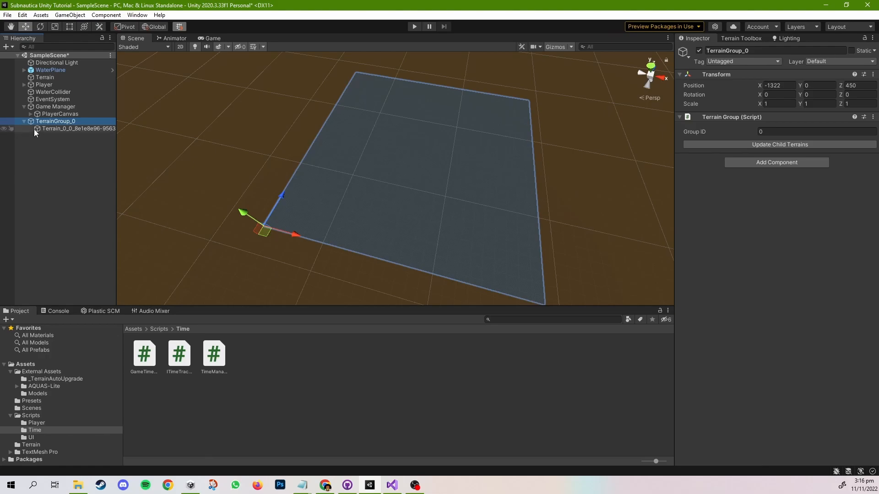
click(50, 129)
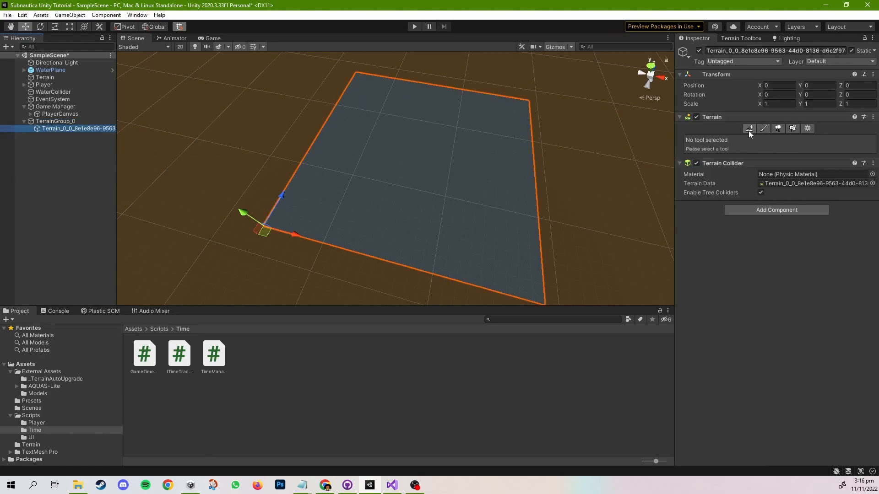
click(760, 129)
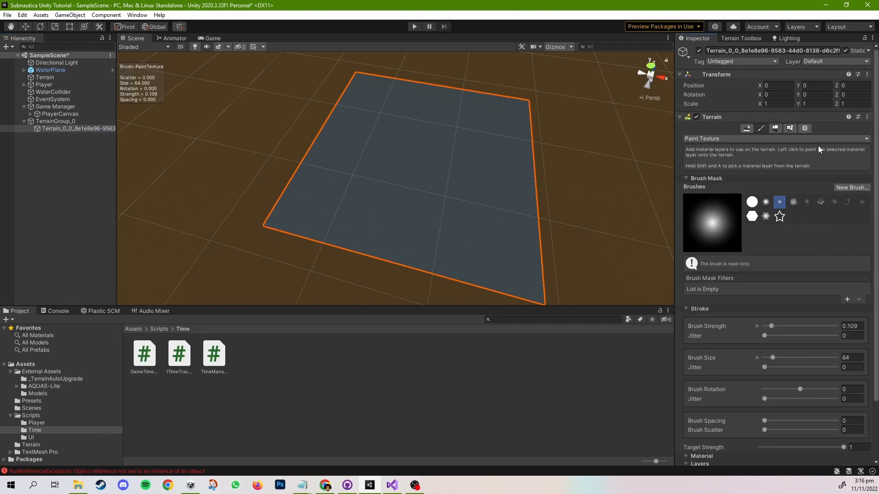
scroll(817, 165, down, 3)
scroll(820, 219, up, 3)
Step: Examine the Create Neighbor Terrains mode and the outlines around the new terrain
click(746, 129)
scroll(416, 130, down, 2)
scroll(416, 130, down, 8)
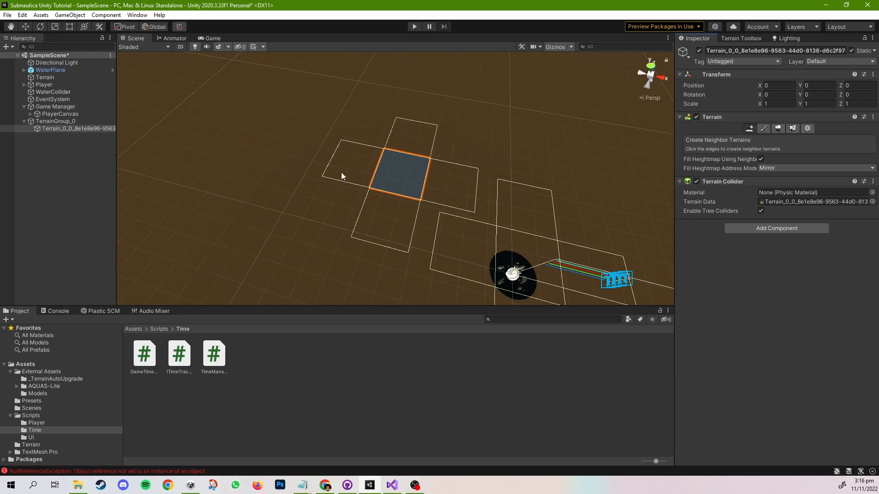
scroll(485, 198, up, 6)
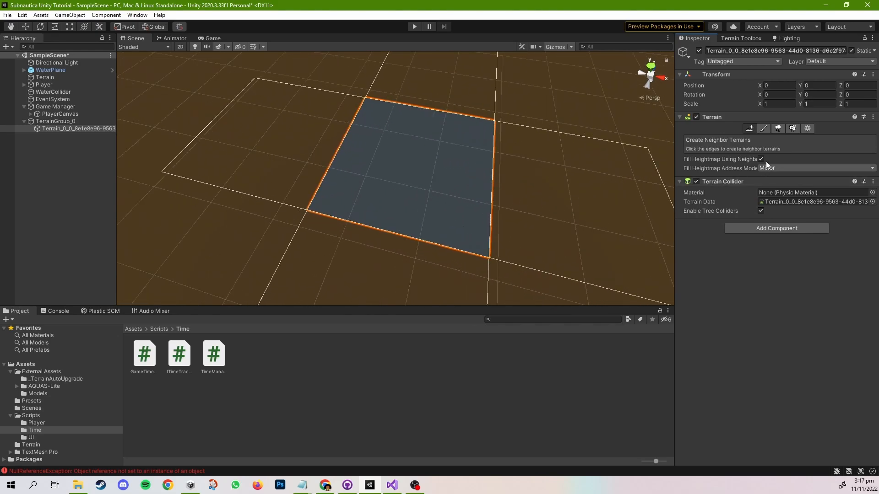
Step: Look through the available terrain painting tools, including Sculpt and Erosion, and choose Raise or Lower Terrain
click(763, 128)
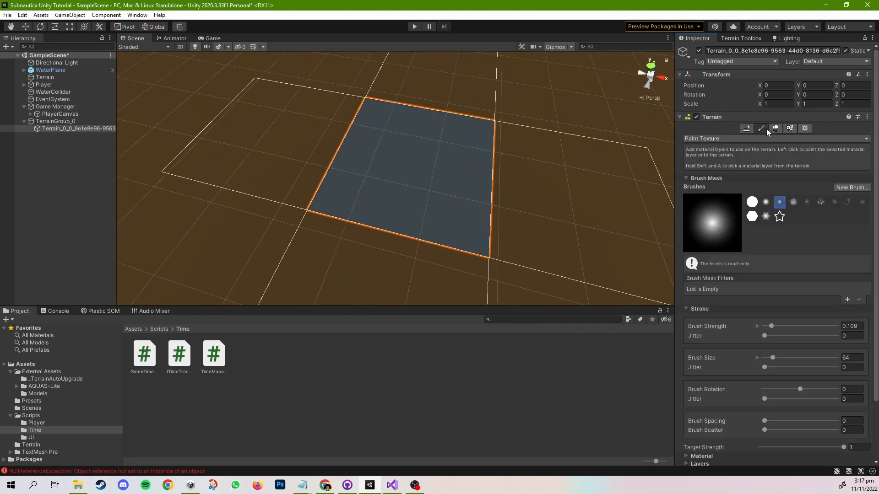
click(711, 138)
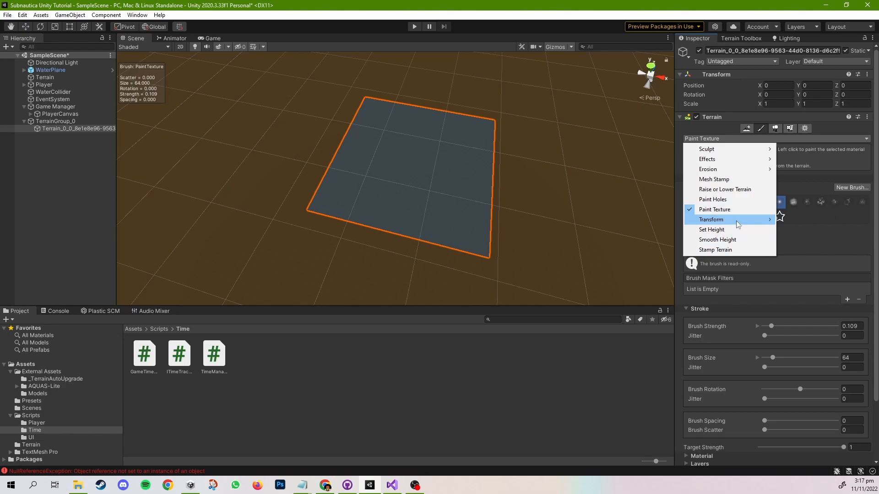
mouse_move(737, 222)
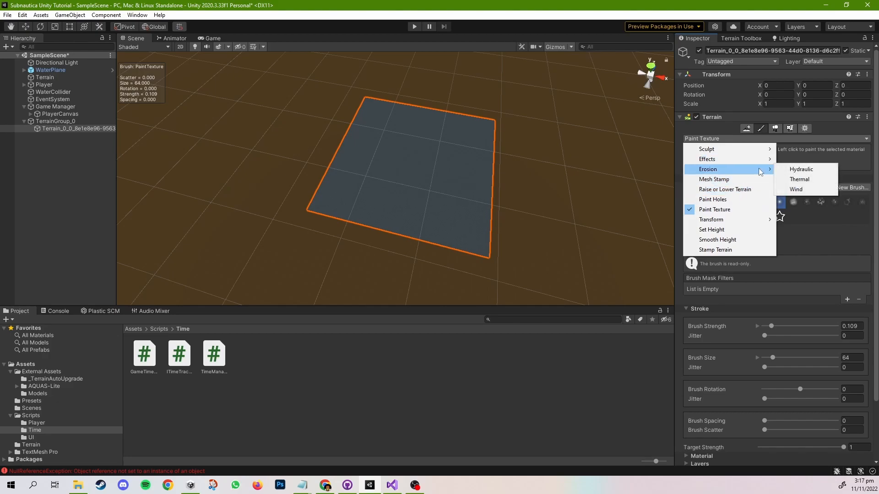
mouse_move(757, 171)
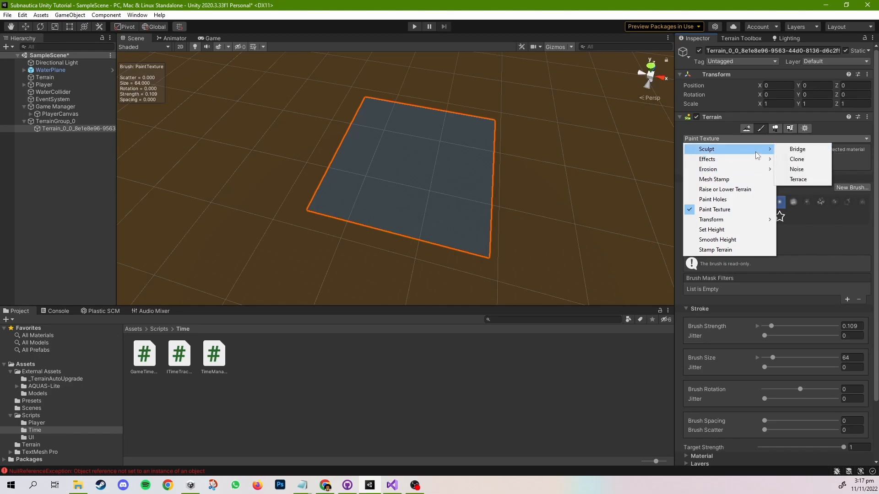
click(748, 190)
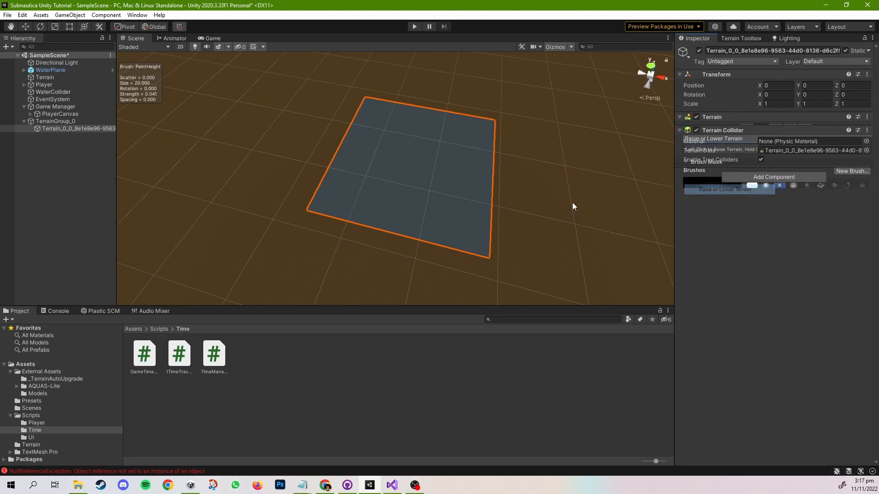
click(708, 117)
click(708, 118)
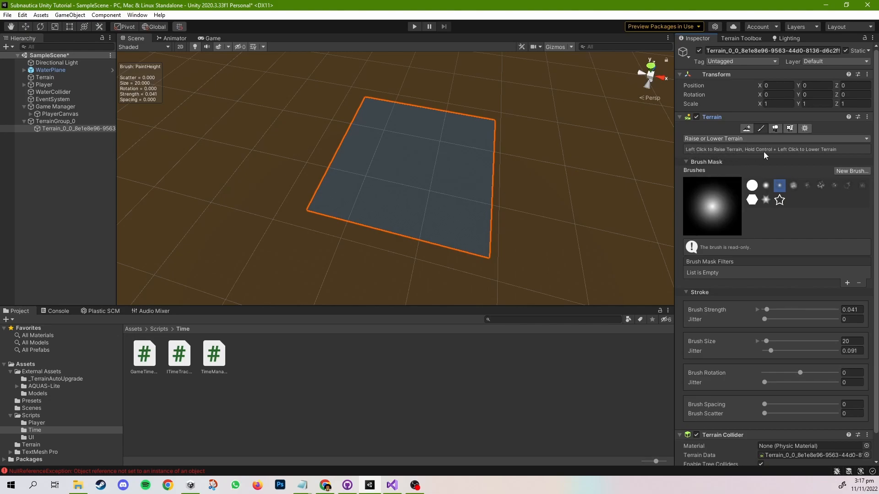
Step: Paint the near part of the terrain with Set Height, using the solid round brush at size 204, and undo the last stroke
scroll(479, 185, up, 4)
middle_drag(478, 186, 452, 174)
scroll(444, 182, down, 3)
right_drag(492, 188, 495, 138)
mouse_move(495, 139)
middle_down()
mouse_move(494, 116)
mouse_move(495, 128)
middle_up()
click(684, 140)
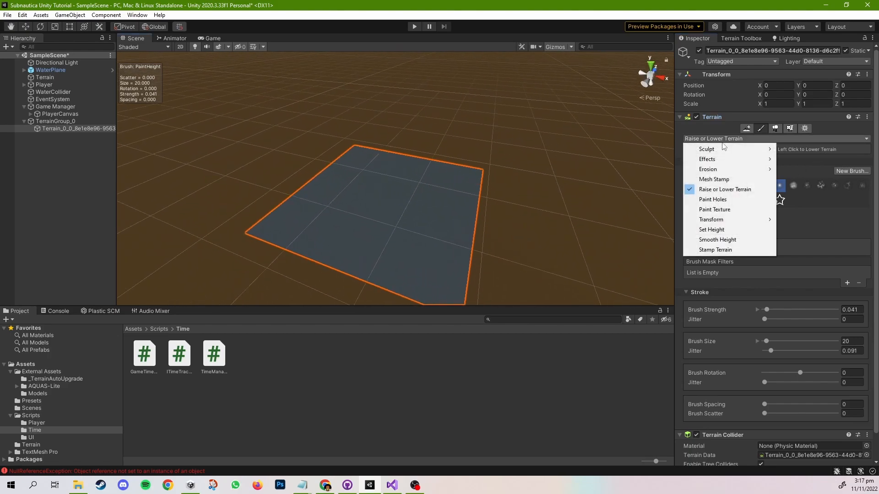
click(725, 230)
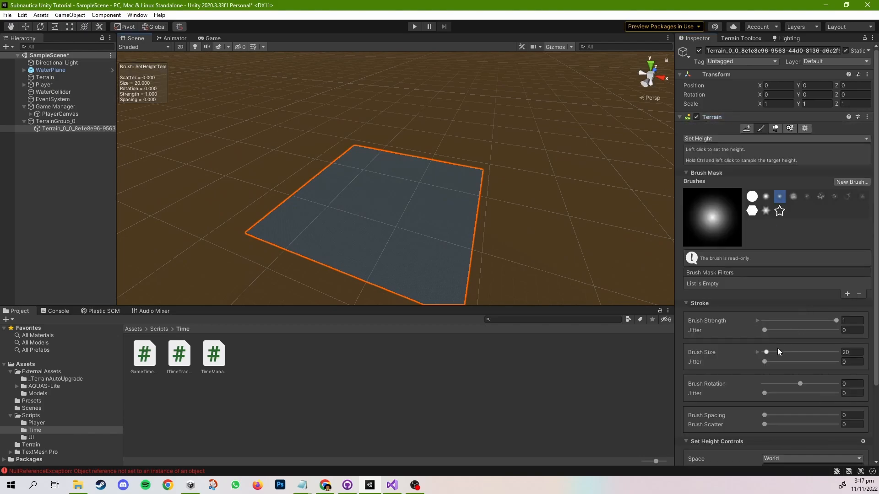
drag(774, 351, 793, 352)
click(752, 196)
mouse_move(339, 206)
mouse_down()
mouse_move(359, 224)
mouse_move(397, 216)
mouse_move(362, 225)
mouse_move(412, 238)
mouse_move(402, 245)
mouse_move(430, 246)
mouse_move(369, 233)
mouse_move(392, 223)
mouse_up()
key(ctrl+z)
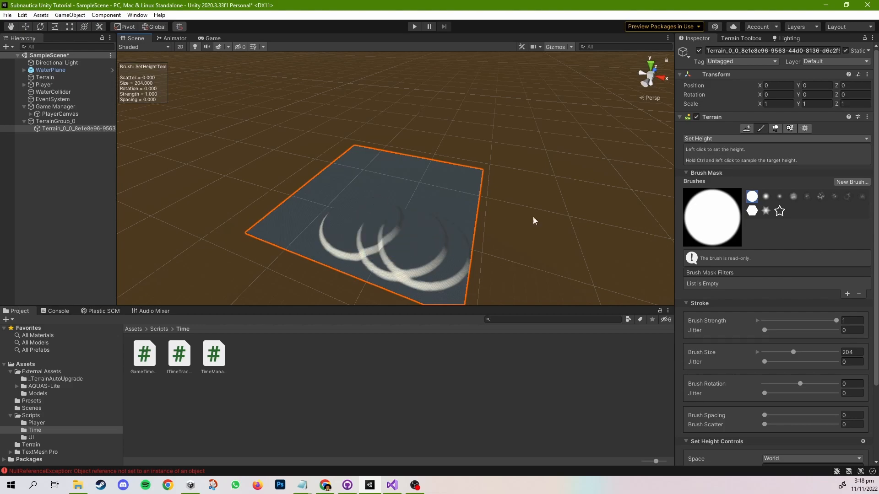
Step: Paint over the rest of the terrain with the Set Height brush to level the whole surface to one raised height
drag(397, 218, 386, 223)
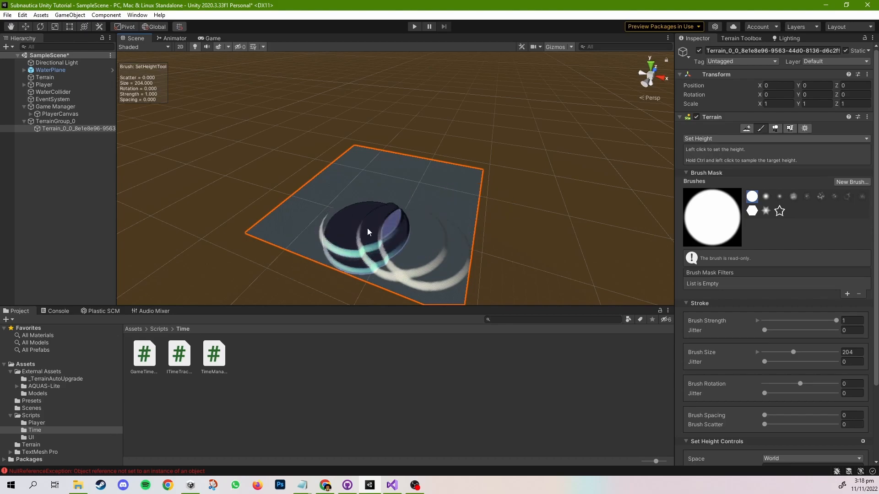
scroll(449, 232, down, 2)
scroll(451, 231, down, 1)
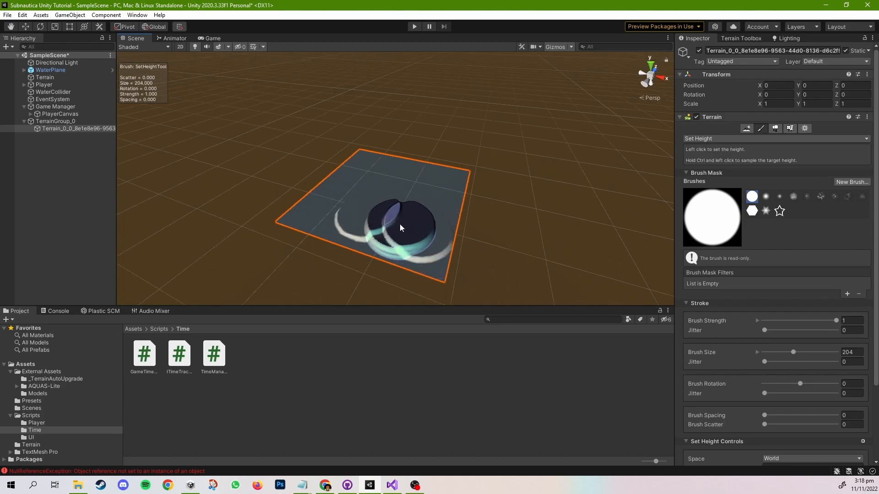
mouse_move(392, 229)
mouse_down()
mouse_move(435, 248)
mouse_move(451, 188)
mouse_move(377, 235)
mouse_move(287, 228)
mouse_move(318, 189)
mouse_up()
mouse_move(377, 146)
mouse_down()
mouse_move(275, 228)
mouse_move(418, 150)
mouse_move(406, 160)
mouse_up()
scroll(444, 204, up, 3)
scroll(457, 158, down, 3)
middle_drag(458, 159, 459, 103)
scroll(458, 105, down, 1)
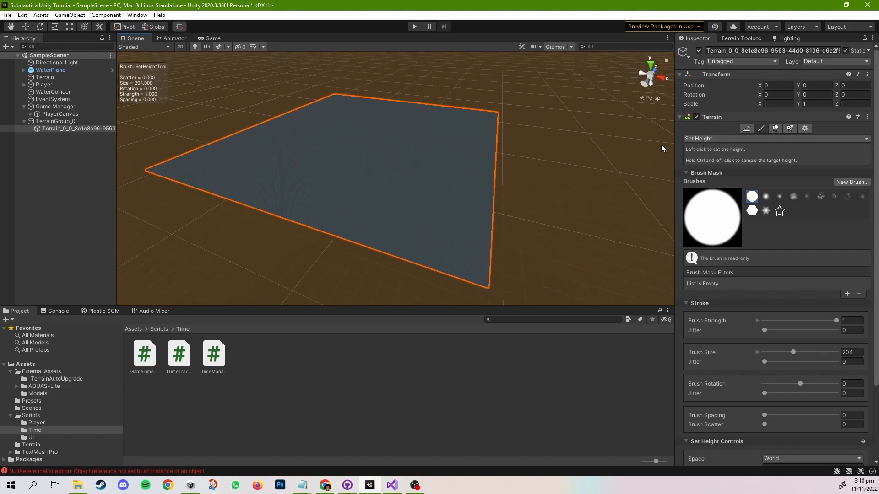
Step: Switch to Raise or Lower Terrain, try raising a peak with the solid round brush at size 20, and undo it
click(700, 139)
click(734, 191)
mouse_move(392, 198)
mouse_down()
mouse_move(413, 199)
mouse_move(436, 180)
mouse_move(446, 205)
mouse_up()
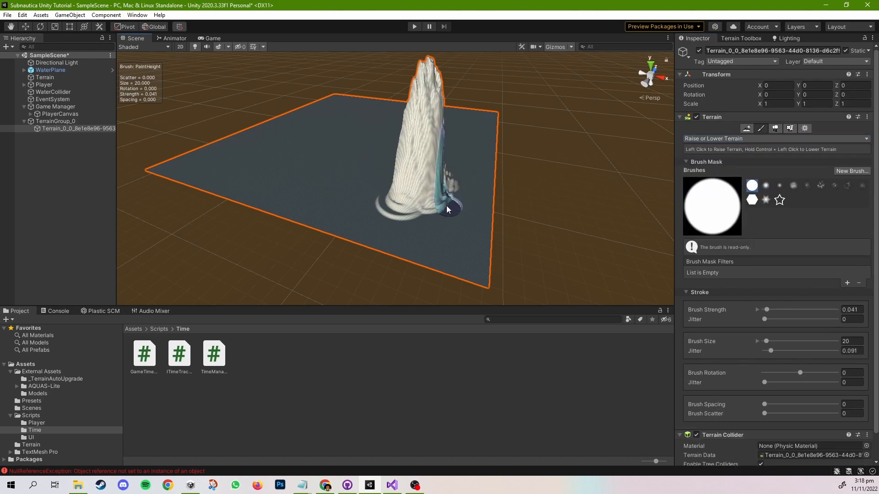
key(ctrl+z)
Step: Raise smooth hills on the terrain with the soft round brush at strength 0.022 and size 85
click(767, 187)
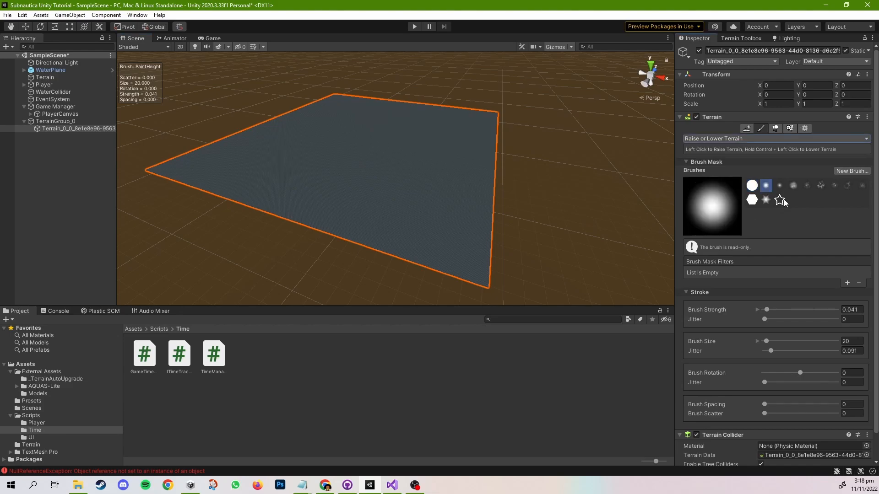
click(767, 310)
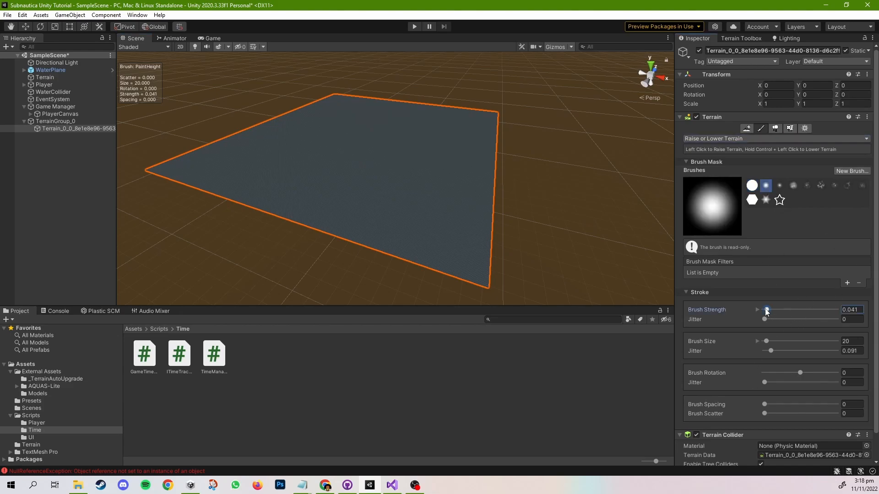
scroll(471, 211, up, 1)
scroll(458, 205, down, 1)
scroll(403, 176, down, 2)
middle_drag(393, 169, 392, 208)
scroll(392, 207, down, 2)
drag(784, 341, 778, 342)
mouse_move(385, 264)
mouse_down()
mouse_move(439, 245)
mouse_move(446, 233)
mouse_move(390, 232)
mouse_move(335, 259)
mouse_move(459, 293)
mouse_up()
Step: Frame the terrain and raise more hills across it with the blurred starburst brush
key(f)
click(766, 200)
mouse_move(347, 225)
mouse_down()
mouse_move(294, 201)
mouse_move(458, 220)
mouse_move(373, 190)
mouse_move(422, 229)
mouse_move(529, 232)
mouse_move(540, 256)
mouse_up()
Step: Try raising a spot of the terrain with the star-shaped brush and undo it
click(779, 204)
click(394, 167)
key(ctrl+z)
Step: Raise steep stepped cliffs on the far part of the terrain with the hexagon brush
click(752, 201)
mouse_move(440, 138)
mouse_down()
mouse_move(387, 136)
mouse_move(392, 166)
mouse_move(363, 137)
mouse_move(353, 117)
mouse_move(362, 108)
mouse_move(343, 114)
mouse_move(363, 118)
mouse_move(394, 160)
mouse_up()
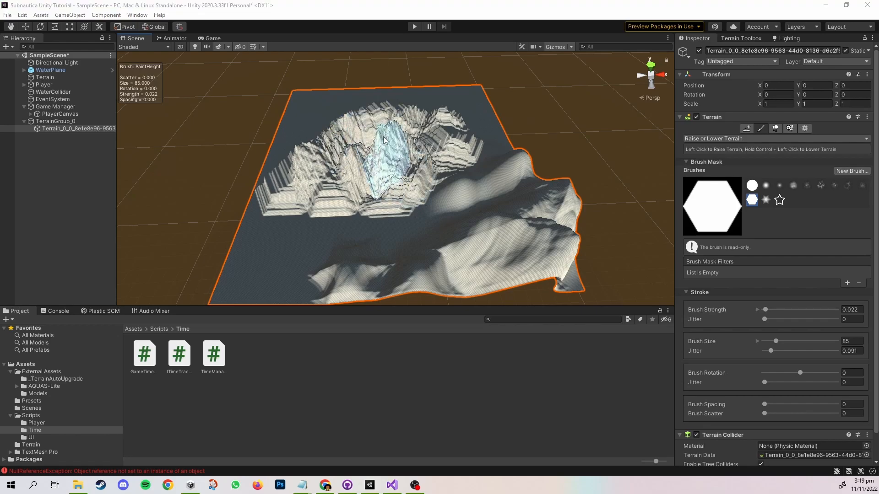
Step: Set the terrain visualization mode to Altitude Heatmap and view the coloured terrain as a whole
mouse_move(376, 120)
right_down()
mouse_move(459, 225)
mouse_move(451, 217)
right_up()
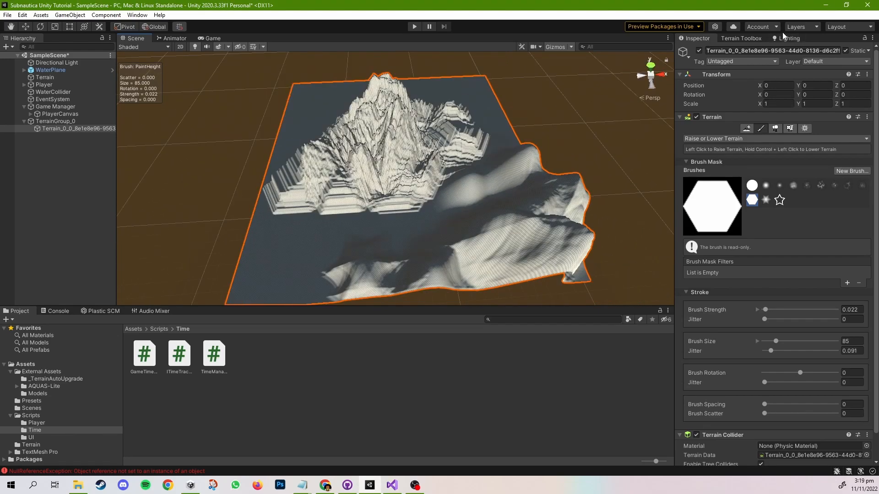
click(751, 36)
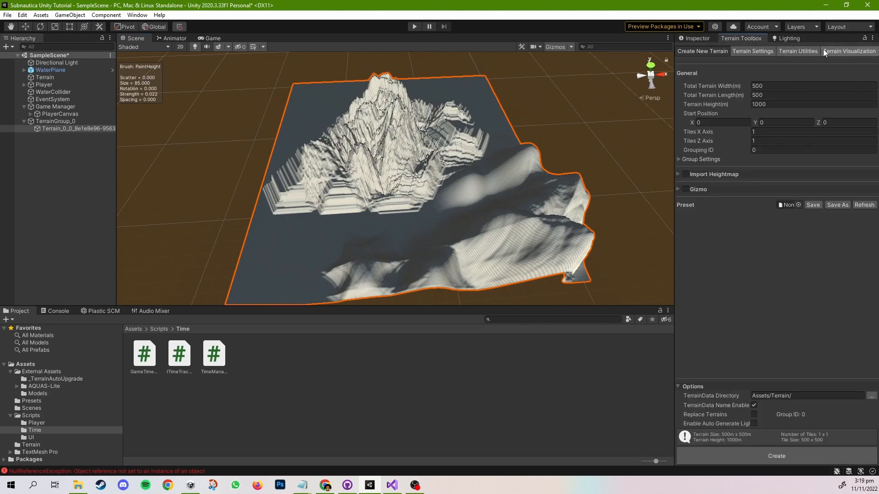
click(849, 50)
click(824, 73)
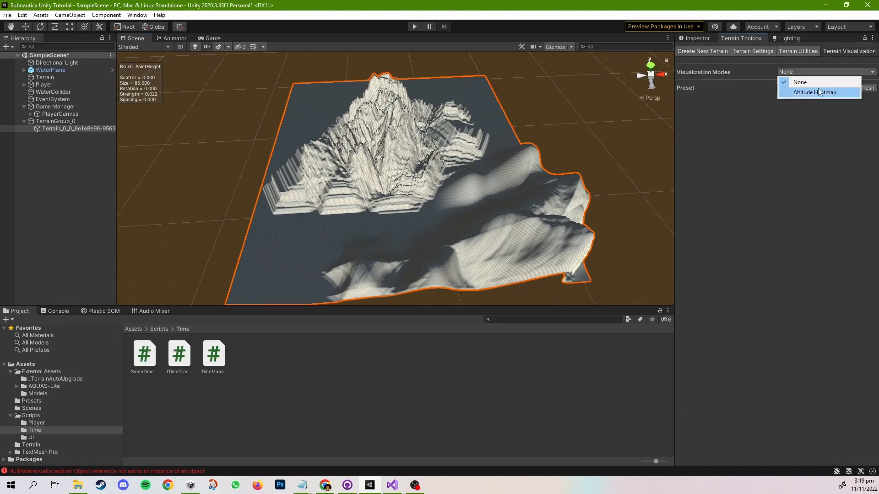
click(809, 91)
scroll(522, 165, down, 2)
middle_drag(522, 165, 480, 152)
scroll(489, 142, down, 3)
scroll(488, 141, up, 2)
scroll(488, 142, down, 1)
Step: Raise more stepped mountains across the flat areas of the terrain with the hexagon brush at strength 0.022 and size 85
click(698, 52)
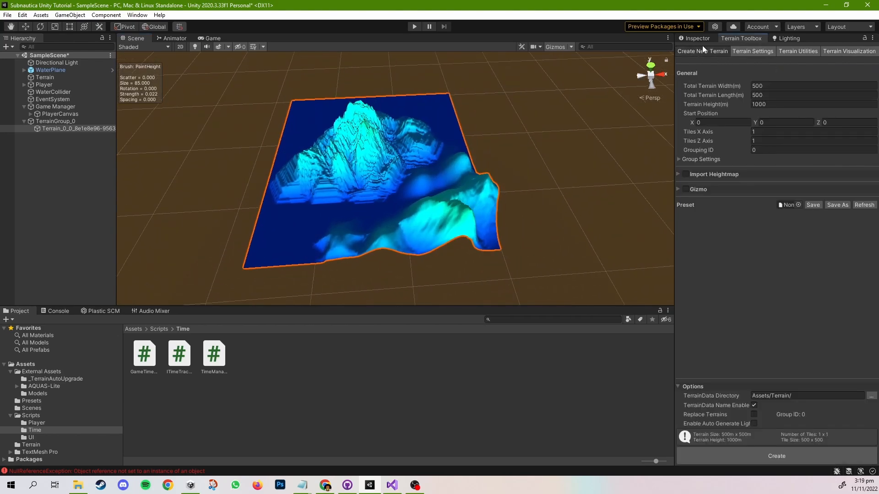
click(699, 40)
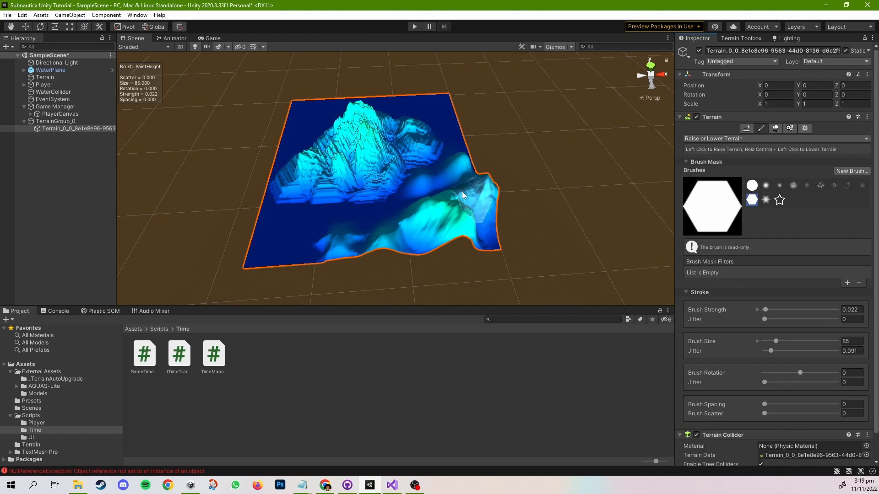
mouse_move(286, 220)
mouse_down()
mouse_move(282, 243)
mouse_move(400, 200)
mouse_move(457, 193)
mouse_move(448, 170)
mouse_move(370, 188)
mouse_up()
right_drag(300, 255, 449, 171)
key(a)
mouse_move(311, 222)
mouse_down()
mouse_move(366, 193)
mouse_move(274, 229)
mouse_move(348, 274)
mouse_move(319, 293)
mouse_move(338, 215)
mouse_up()
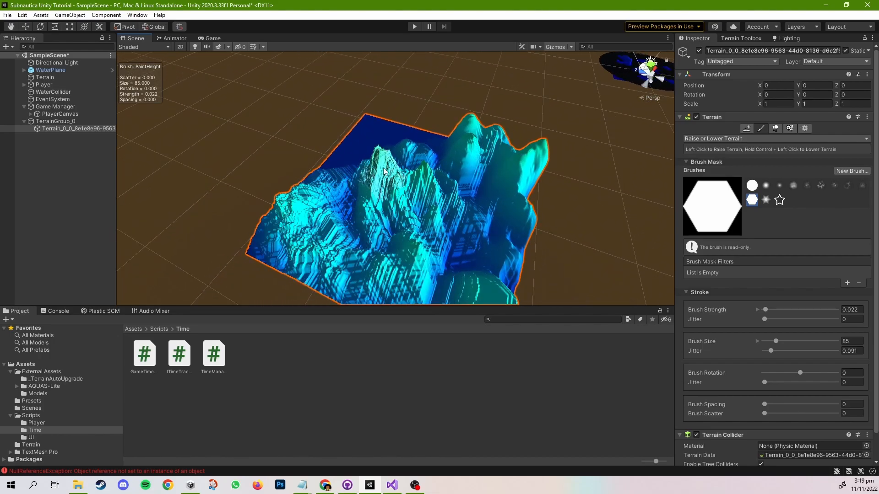
Step: Carve terraces into the terrain's slopes with the Sculpt Terrace tool at brush strength 1 and size 100
click(729, 138)
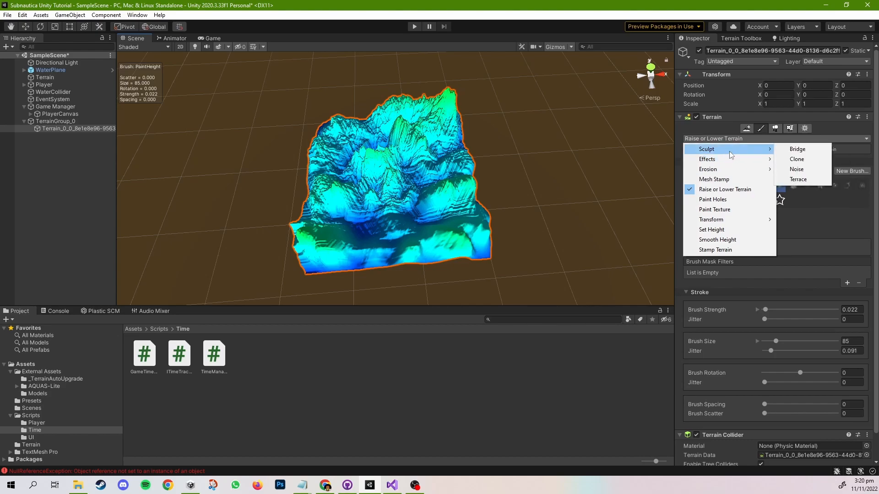
mouse_move(752, 153)
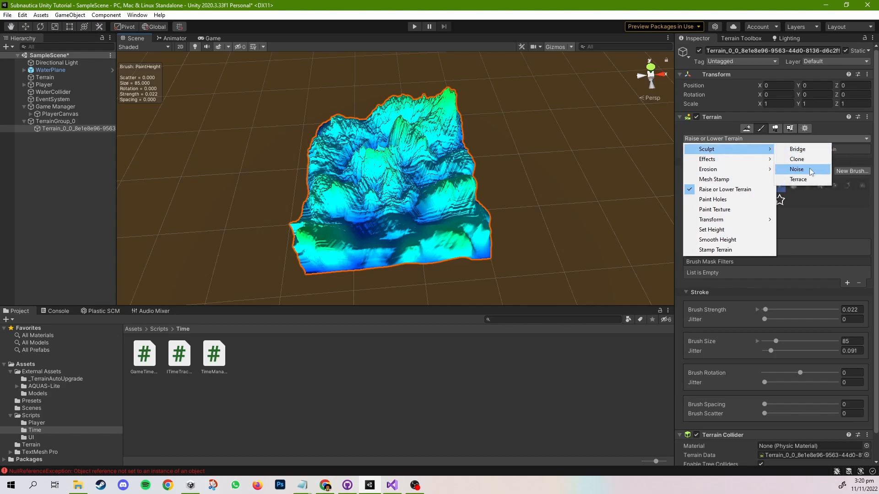
click(796, 179)
scroll(449, 240, up, 5)
middle_drag(449, 240, 429, 163)
scroll(433, 165, up, 3)
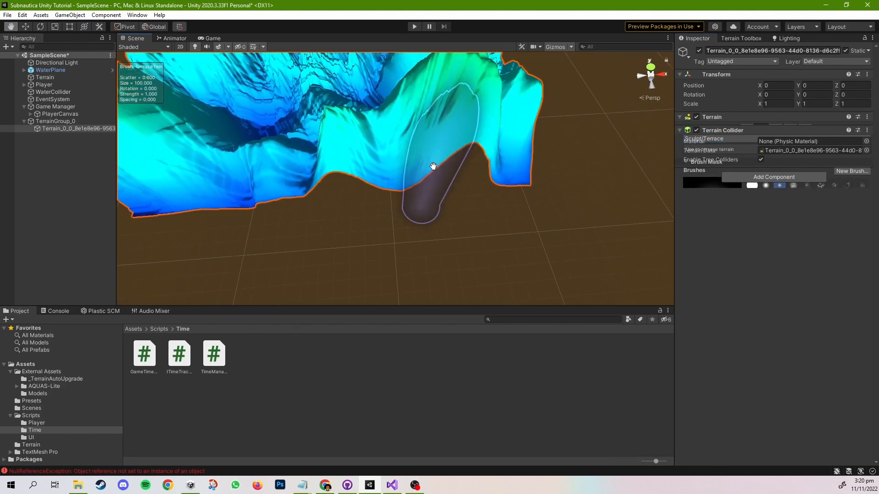
mouse_move(462, 130)
mouse_down()
mouse_move(496, 118)
mouse_move(528, 139)
mouse_move(320, 144)
mouse_move(363, 160)
mouse_up()
scroll(303, 181, down, 2)
mouse_move(303, 181)
middle_down()
mouse_move(429, 191)
mouse_move(461, 208)
middle_up()
mouse_move(366, 204)
mouse_down()
mouse_move(349, 207)
mouse_move(370, 208)
mouse_up()
right_drag(370, 208, 433, 226)
mouse_move(432, 226)
middle_down()
mouse_move(520, 204)
mouse_move(406, 234)
middle_up()
scroll(406, 234, down, 2)
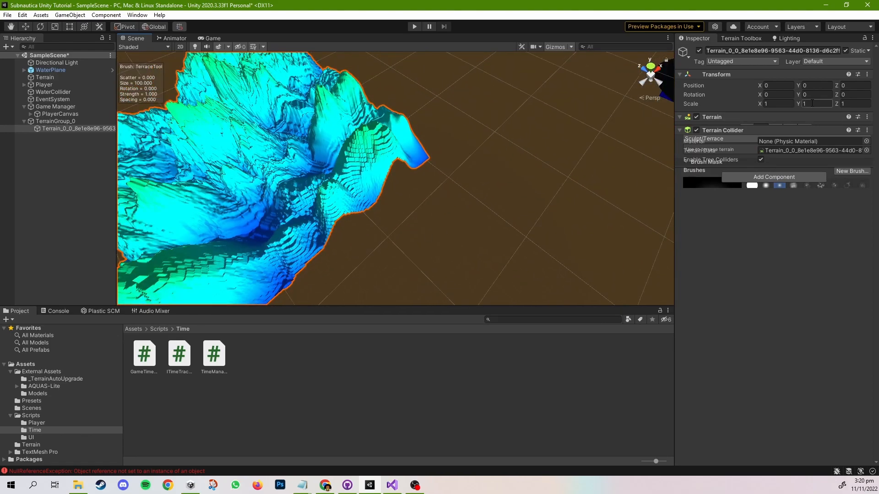
Step: Try the Sculpt Bridge tool on the terrain with the solid round brush at size 100 and undo the result
click(725, 119)
alt+drag(495, 242, 350, 246)
middle_drag(526, 218, 377, 228)
click(752, 185)
scroll(434, 183, up, 3)
middle_drag(424, 181, 483, 202)
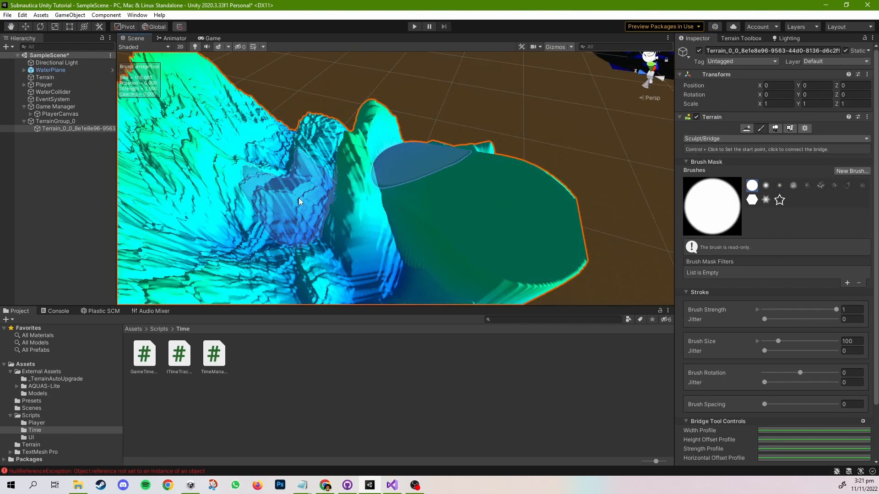
key(ctrl+z)
Step: Try connecting the outer cliff to the ridge across the valley with a size 100 bridge and inspect it from several angles
alt+drag(334, 207, 324, 169)
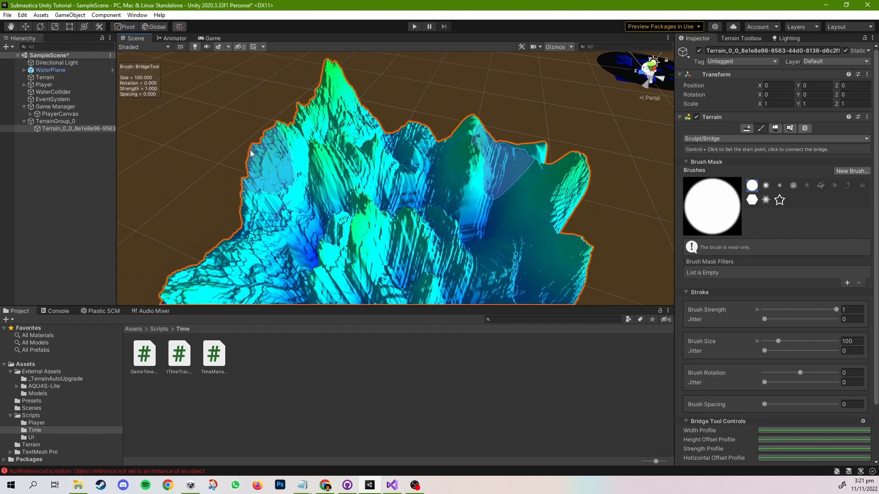
ctrl+click(255, 152)
click(475, 185)
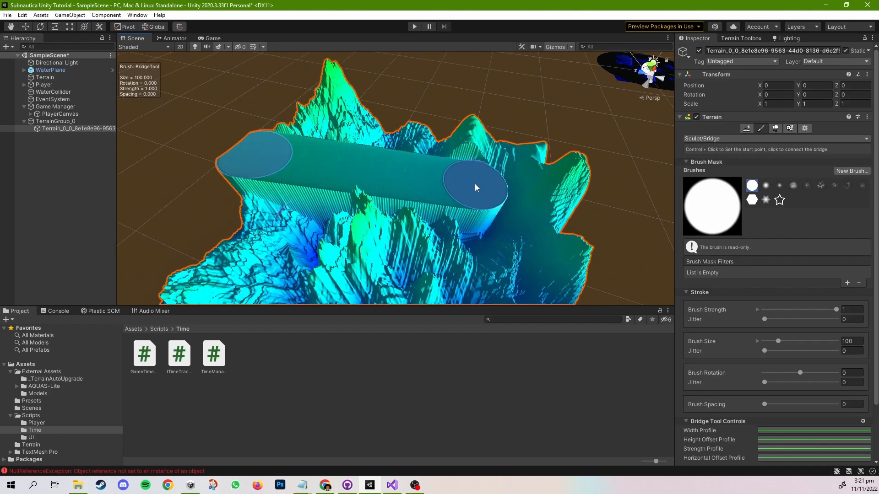
scroll(427, 218, up, 4)
mouse_move(427, 219)
middle_down()
mouse_move(430, 198)
mouse_move(475, 194)
middle_up()
scroll(429, 199, up, 3)
scroll(474, 194, down, 8)
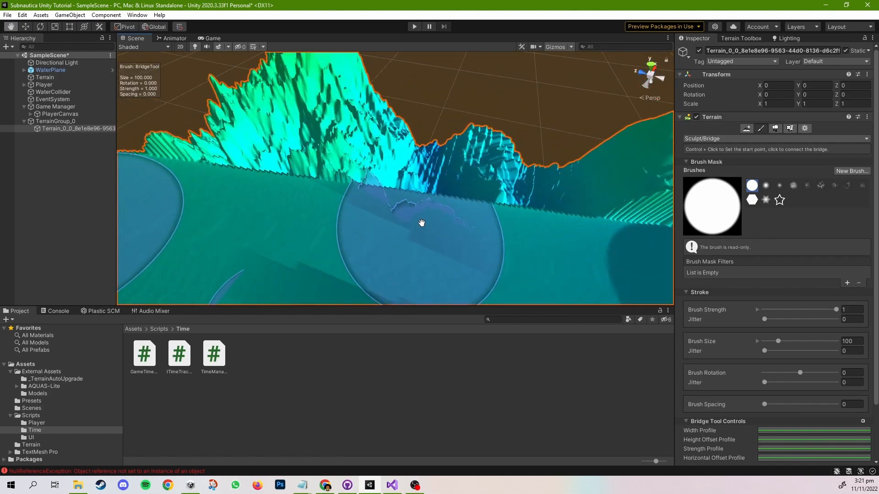
mouse_move(409, 208)
middle_down()
mouse_move(396, 178)
mouse_move(406, 177)
mouse_move(444, 221)
mouse_move(415, 172)
middle_up()
scroll(444, 221, down, 3)
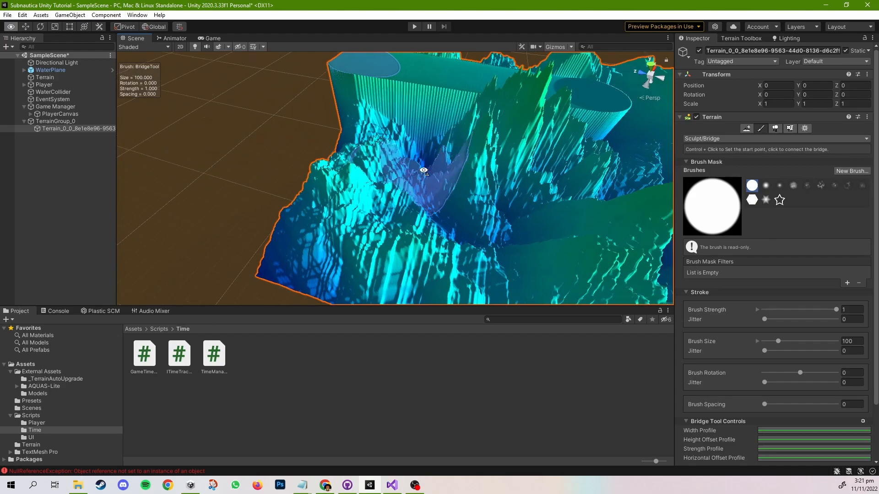
right_drag(416, 172, 561, 132)
scroll(582, 130, up, 8)
key(f)
Step: Try flattening the mountain slopes with the Slope Flatten effect at strength 1 and size 100, and undo it
click(728, 138)
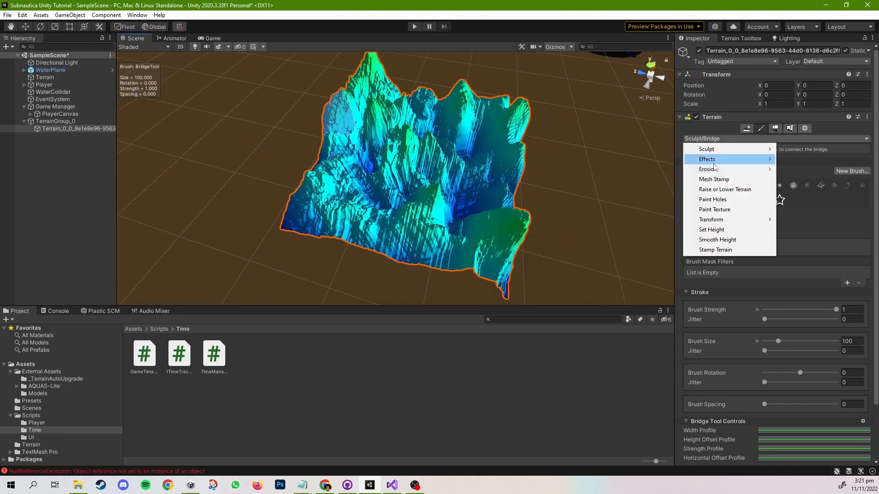
mouse_move(730, 160)
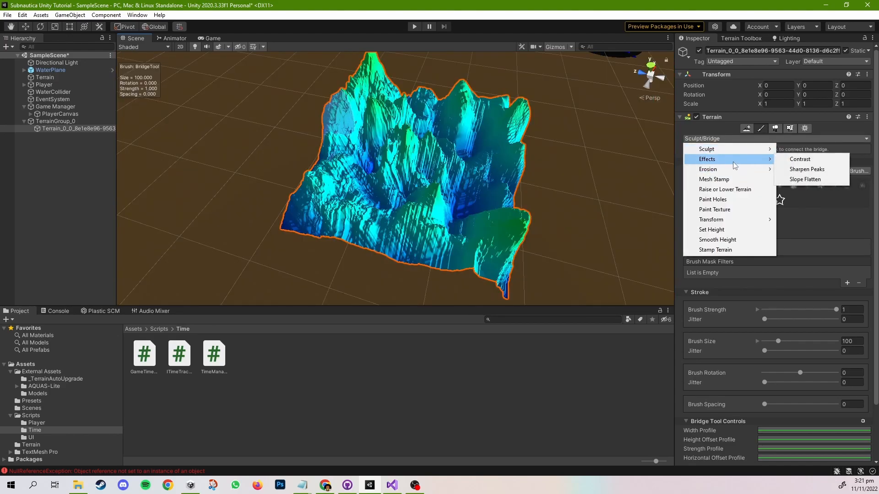
click(806, 179)
mouse_move(423, 159)
mouse_down()
mouse_move(347, 161)
mouse_move(358, 176)
mouse_move(506, 237)
mouse_move(497, 147)
mouse_move(312, 77)
mouse_move(508, 204)
mouse_up()
mouse_move(508, 204)
middle_down()
mouse_move(430, 202)
mouse_move(460, 196)
middle_up()
key(ctrl+z)
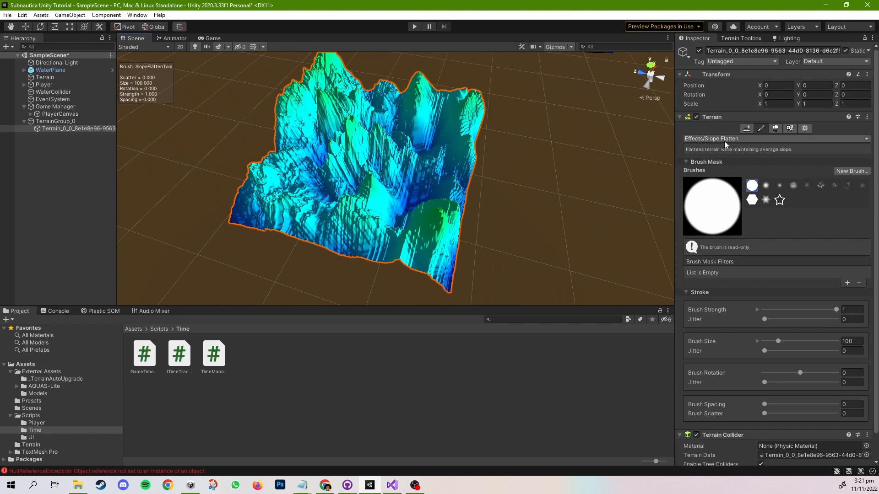
Step: Erode the mountains with the Hydraulic Erosion brush at size 100 and lower the brush strength to 0.087
click(723, 138)
mouse_move(720, 172)
click(800, 169)
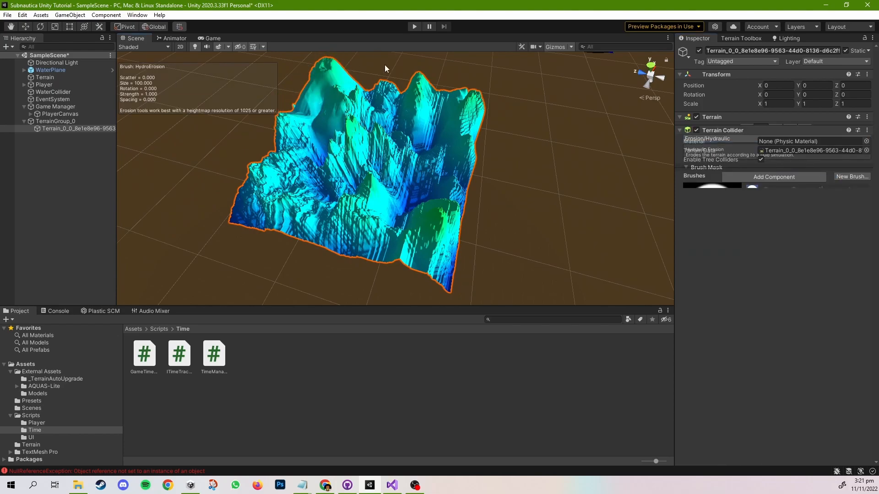
mouse_move(468, 105)
right_down()
mouse_move(366, 137)
mouse_move(341, 194)
right_up()
mouse_move(386, 234)
middle_down()
mouse_move(445, 165)
mouse_move(418, 170)
mouse_move(414, 149)
middle_up()
mouse_move(538, 203)
mouse_down()
mouse_move(583, 142)
mouse_move(609, 194)
mouse_move(564, 243)
mouse_move(454, 196)
mouse_move(345, 224)
mouse_move(255, 144)
mouse_move(318, 121)
mouse_move(412, 138)
mouse_up()
drag(836, 315, 763, 315)
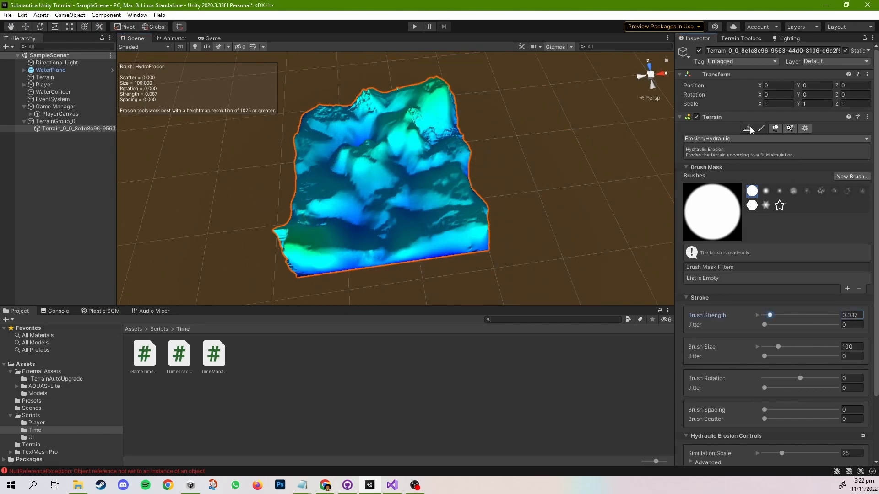
Step: Create a neighbor terrain on the tile's positive X side with the heightmap fill address mode set to Mirror
click(749, 129)
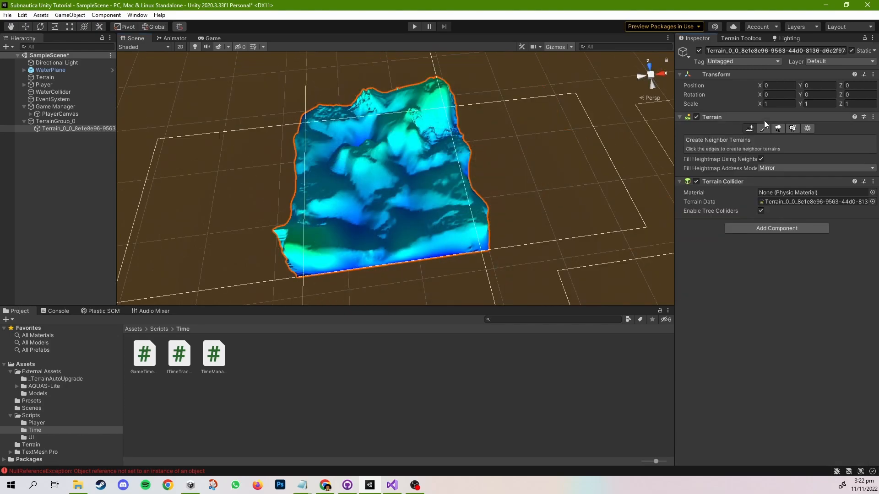
click(778, 169)
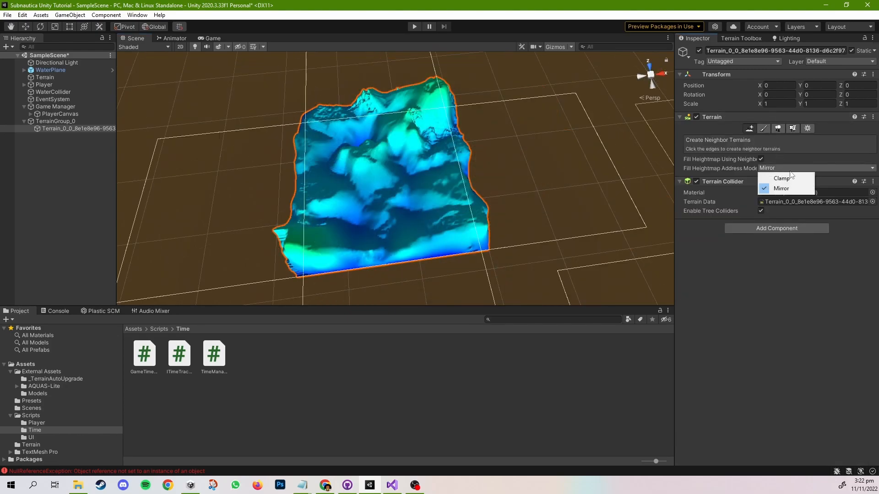
click(793, 177)
click(774, 167)
click(793, 186)
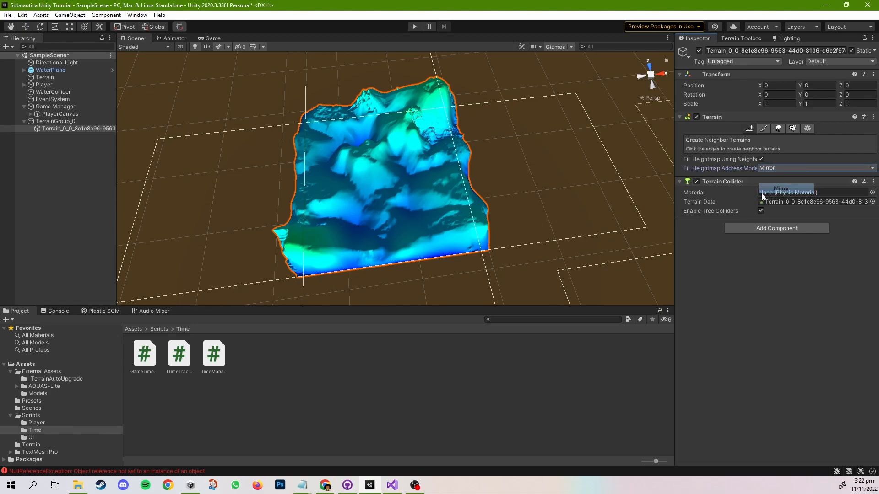
click(515, 147)
Step: Examine the seam between the original terrain and its new mirrored neighbor from close up and at a low angle
scroll(446, 99, down, 2)
middle_drag(446, 99, 388, 84)
scroll(388, 84, up, 8)
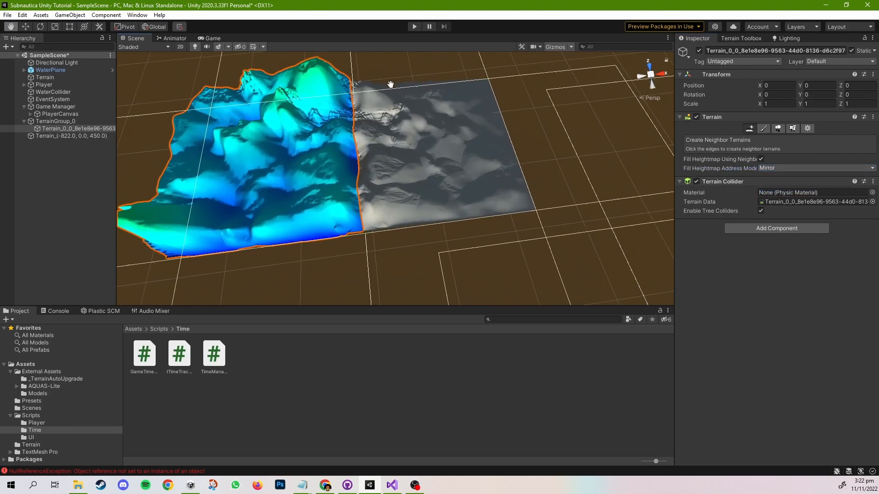
middle_drag(451, 197, 400, 132)
alt+drag(400, 131, 379, 43)
scroll(354, 98, up, 3)
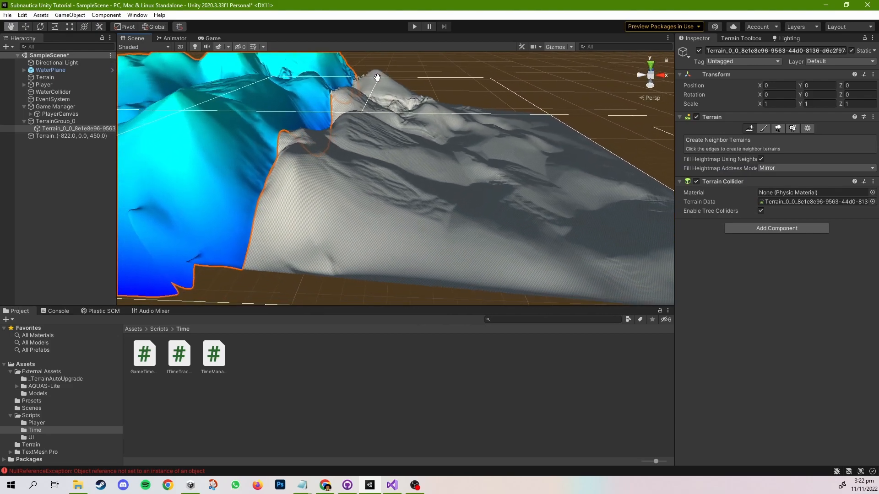
alt+drag(379, 79, 392, 73)
scroll(403, 87, down, 4)
scroll(403, 86, down, 3)
Step: Create the seven remaining neighbor terrains around the original tile to complete a 3 by 3 grid
alt+drag(370, 166, 379, 237)
middle_drag(379, 237, 422, 233)
scroll(422, 232, down, 5)
click(420, 103)
click(343, 165)
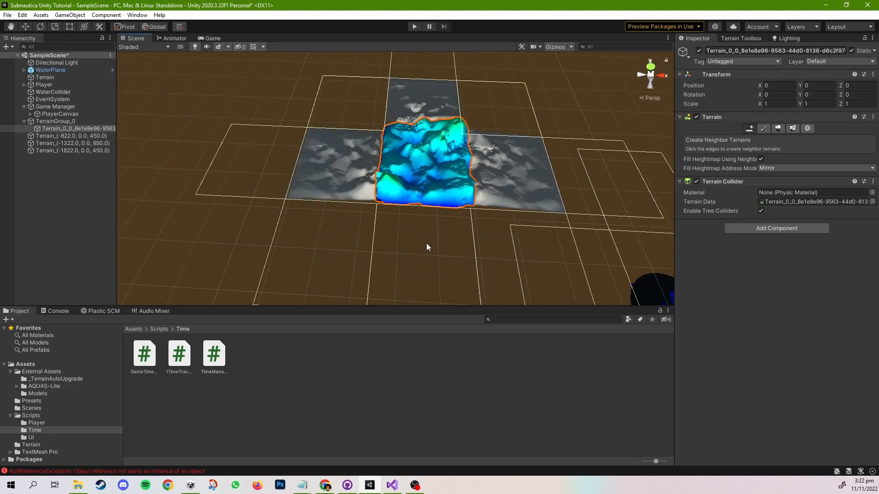
click(426, 248)
click(490, 225)
click(316, 242)
click(336, 110)
click(489, 109)
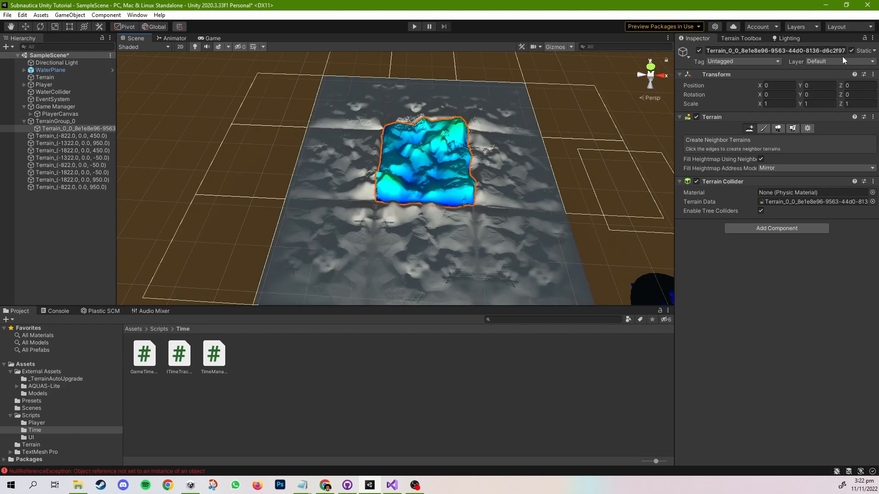
Step: Move all eight new neighbor terrains into TerrainGroup_0 as its children
click(741, 38)
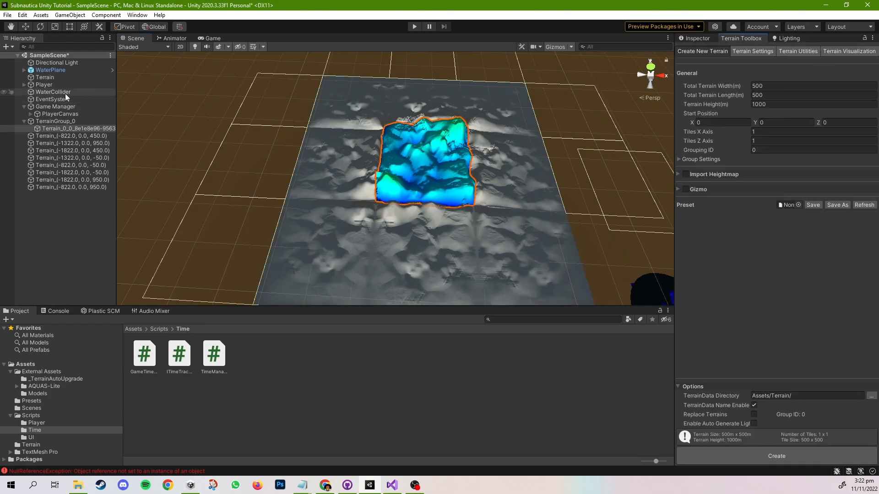
click(53, 135)
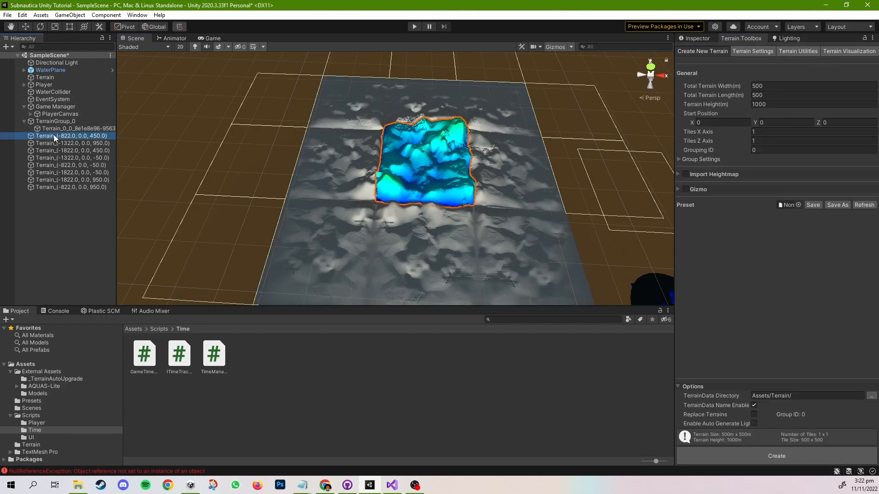
shift+click(59, 187)
drag(38, 137, 42, 132)
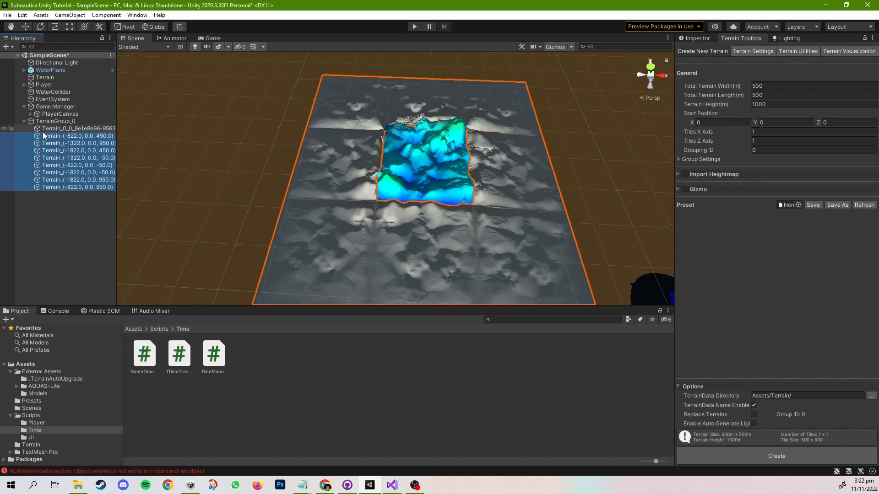
Step: Update the child terrains of TerrainGroup_0 through its Terrain Group script
click(39, 120)
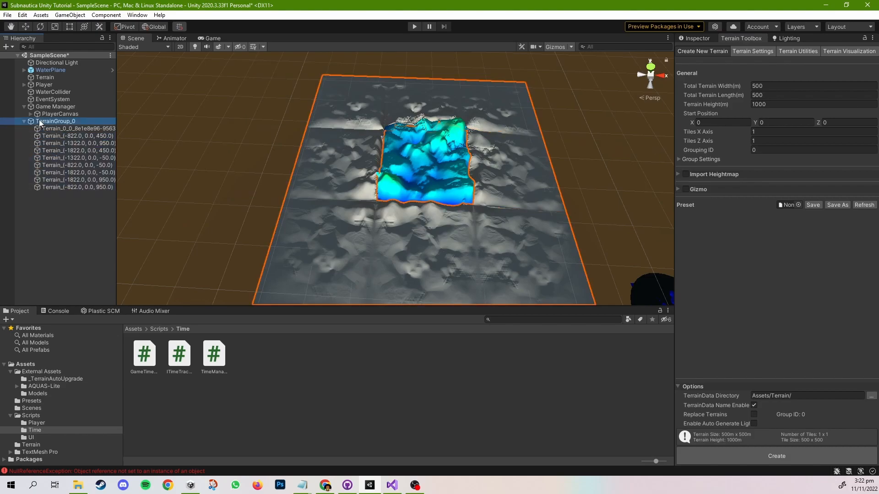
click(707, 39)
click(785, 147)
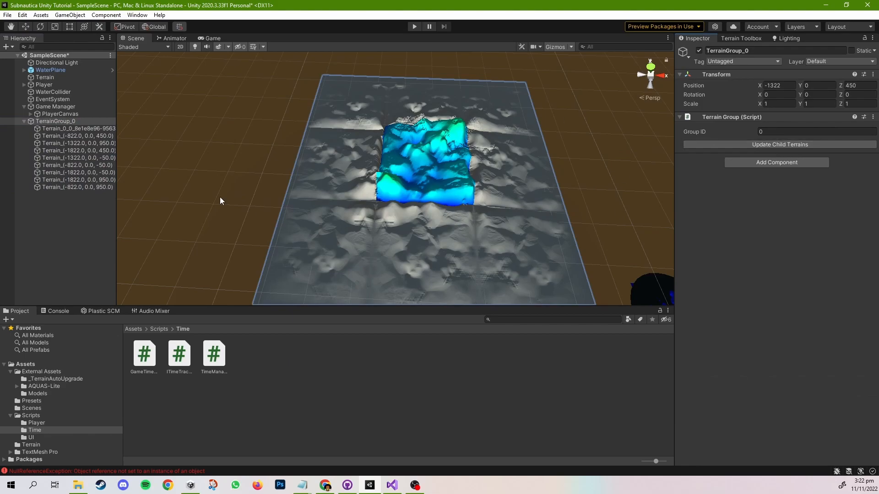
Step: Select the original terrain in TerrainGroup_0 and set its terrain tool to Paint Texture
click(70, 135)
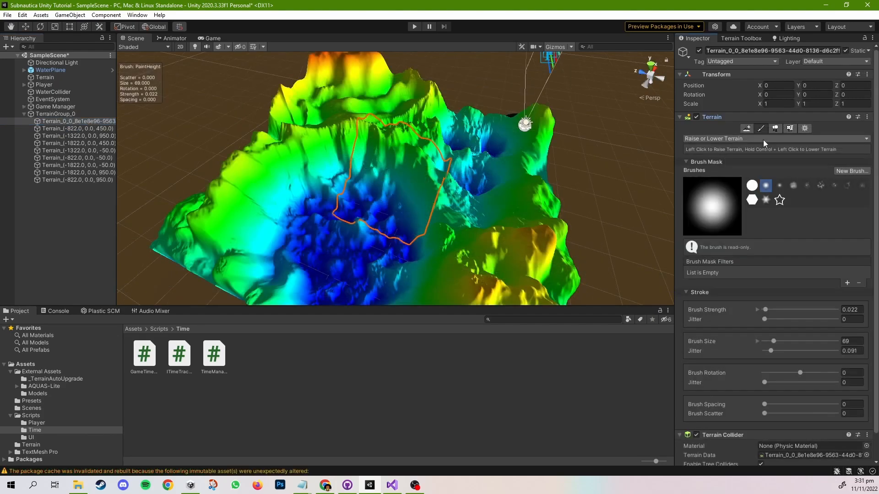
click(762, 138)
click(705, 209)
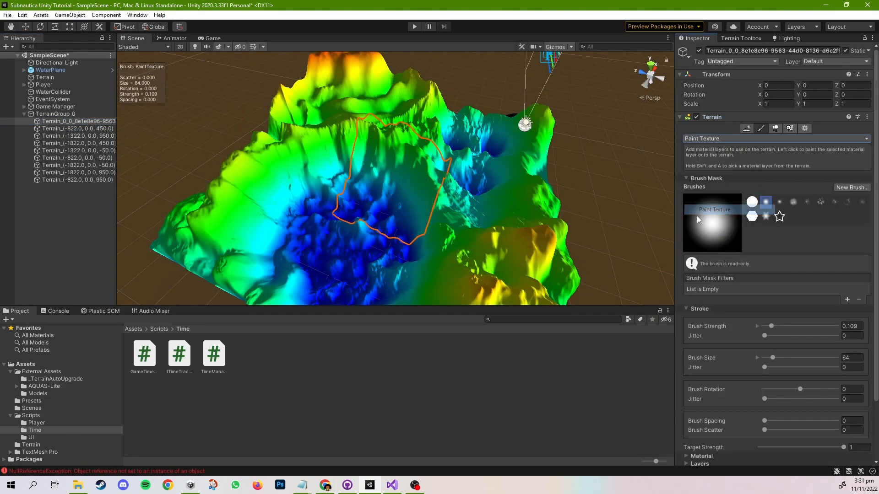
scroll(726, 320, down, 3)
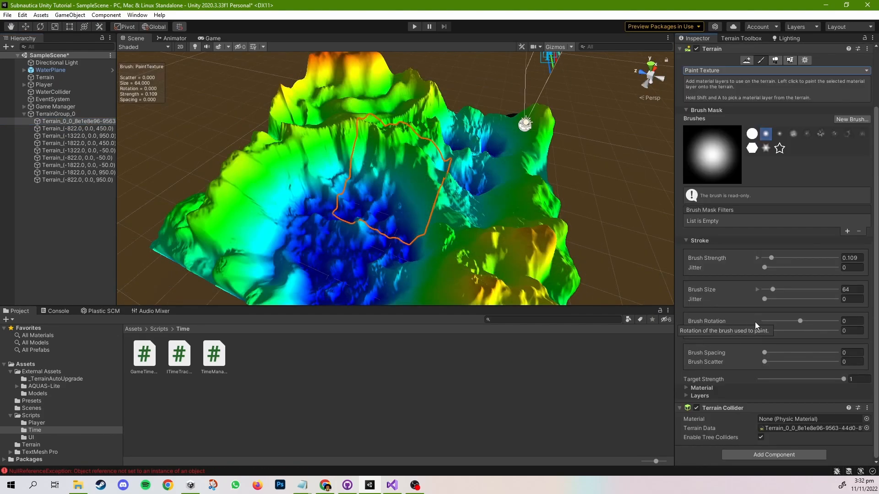
scroll(755, 322, up, 3)
click(717, 137)
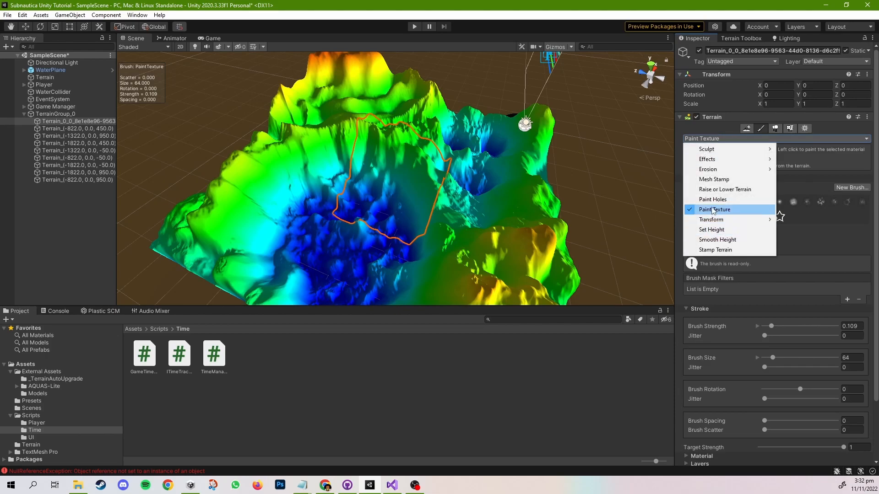
click(713, 210)
scroll(778, 309, down, 3)
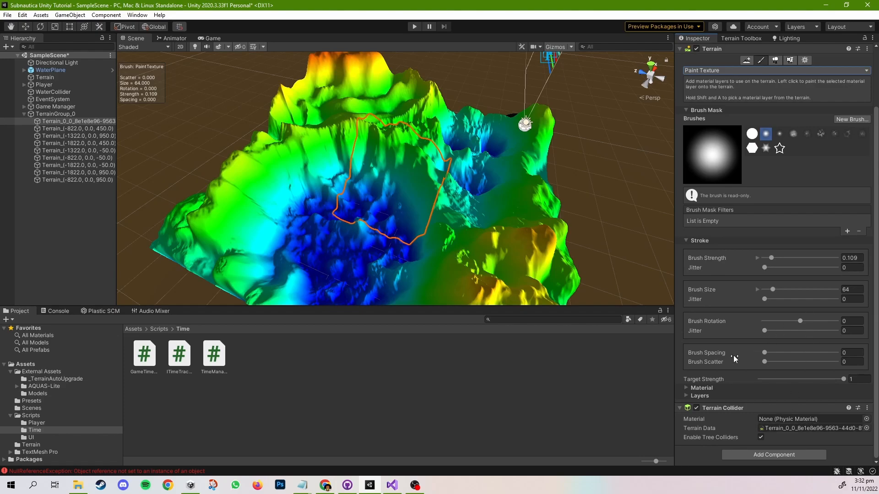
Step: Select the neighbor tile Terrain_(-1322.0, 0.0, -50.0) and choose Paint Texture as its terrain tool
click(452, 214)
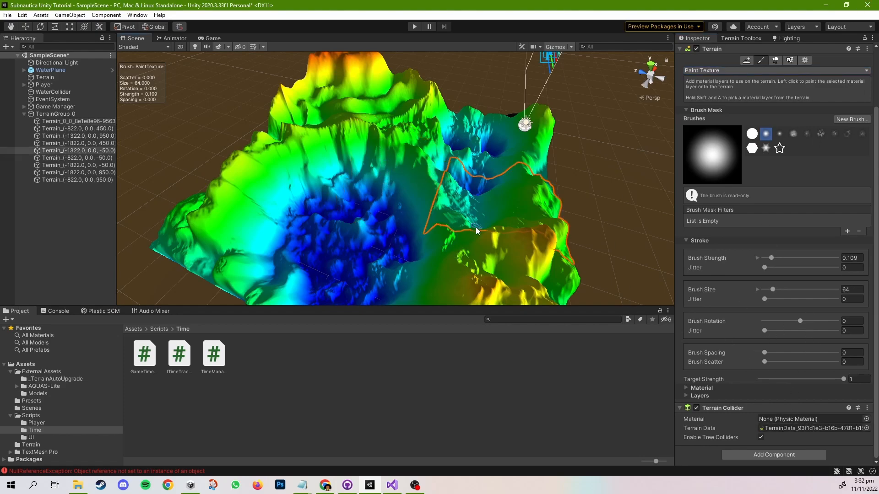
scroll(772, 248, up, 3)
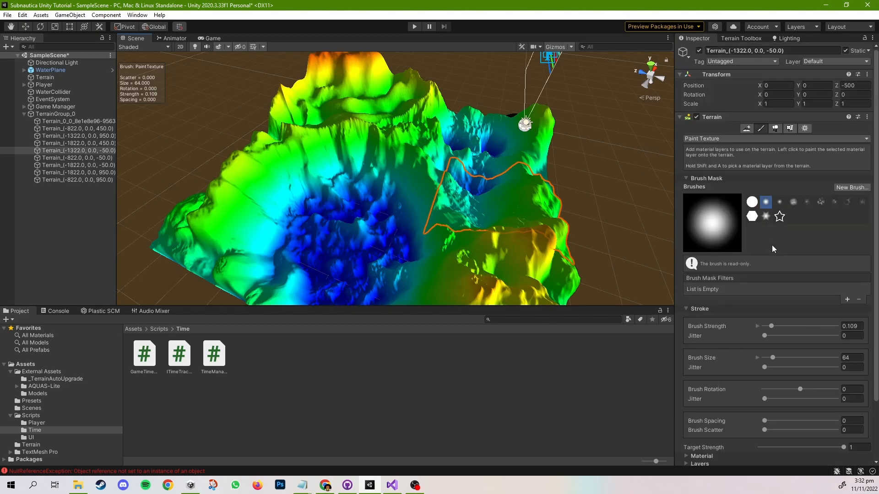
click(776, 139)
click(728, 188)
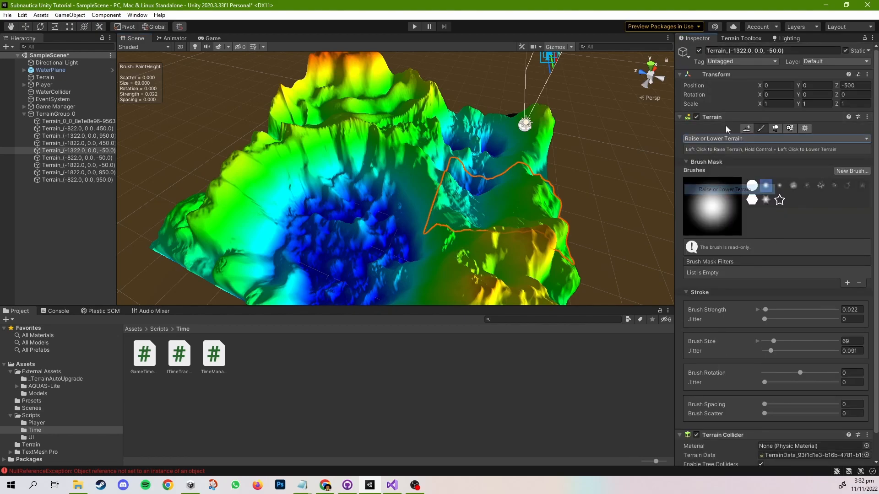
click(726, 139)
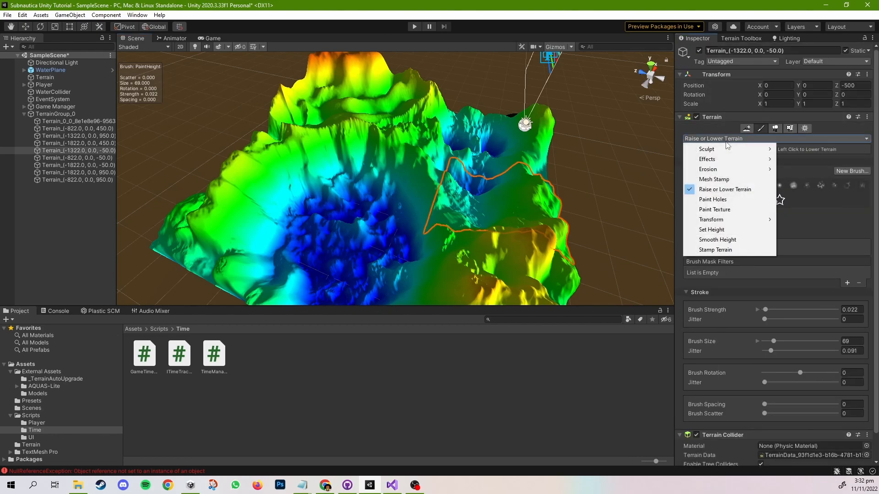
click(729, 210)
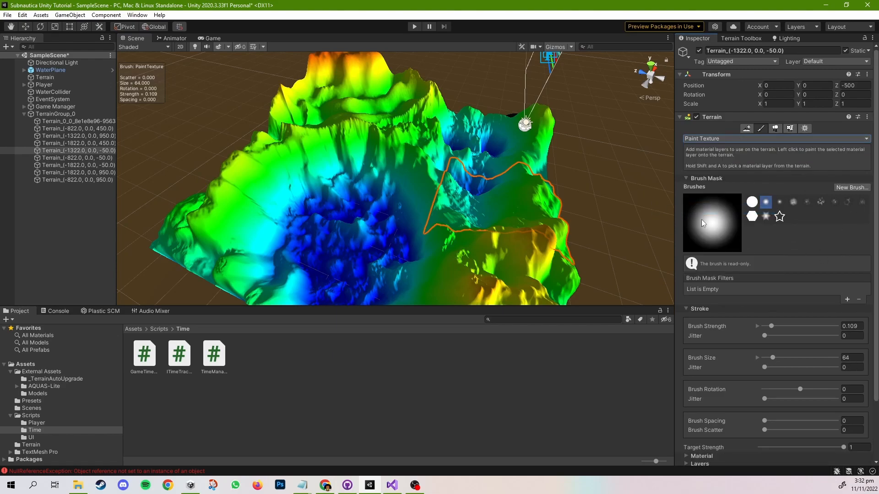
Step: Expand the Material and Layers sections of the Paint Texture settings and look through the layer palette options
scroll(701, 180, down, 3)
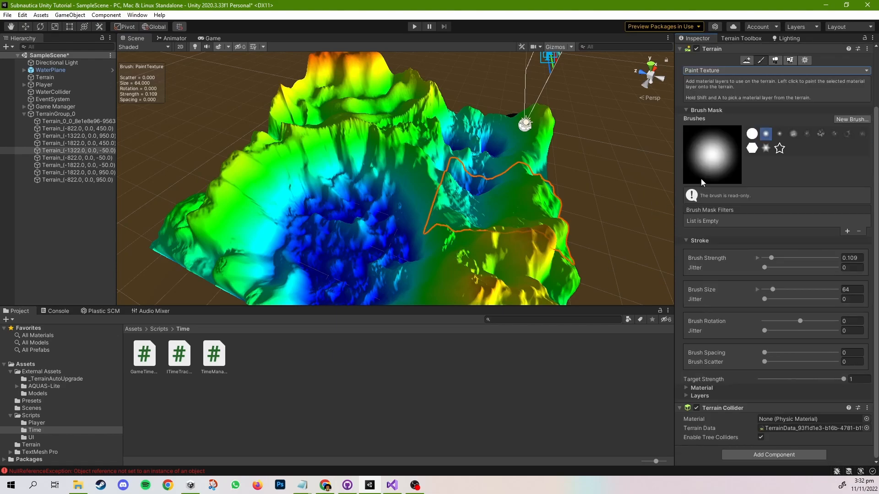
click(709, 388)
click(699, 396)
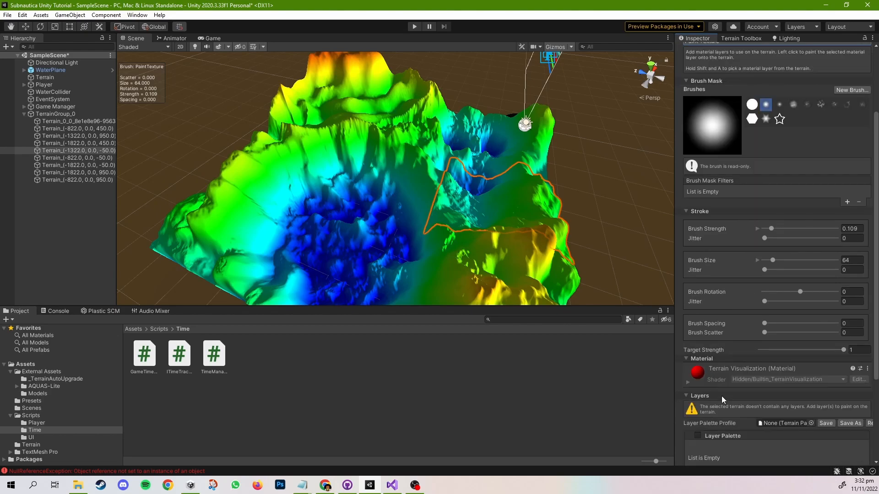
scroll(721, 396, down, 5)
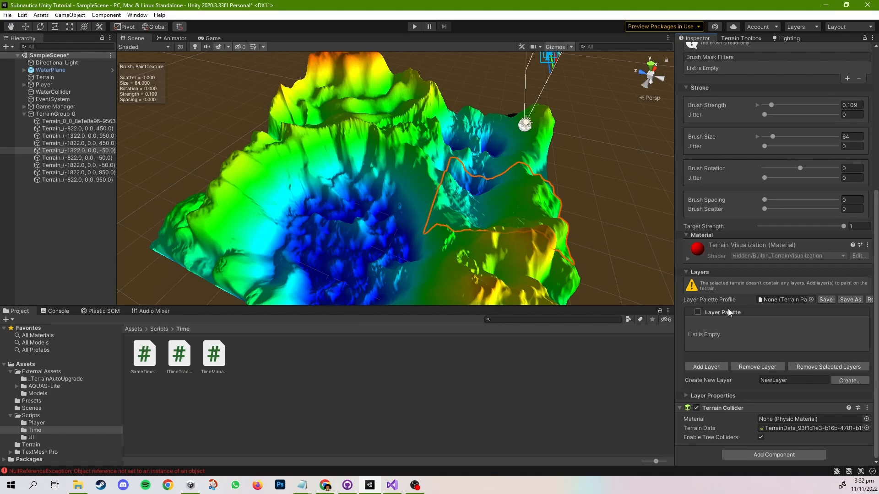
scroll(798, 90, up, 9)
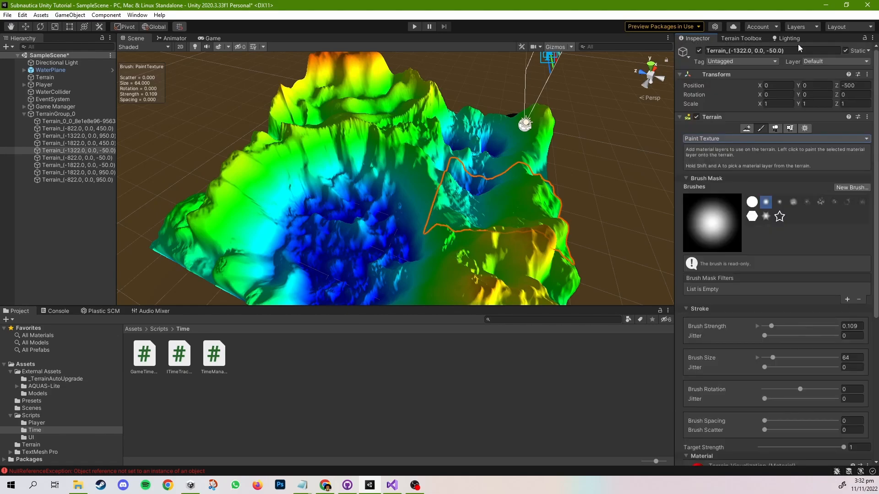
Step: Turn off the altitude heatmap by setting the terrain visualization mode to None, and return to the tile's properties
click(741, 38)
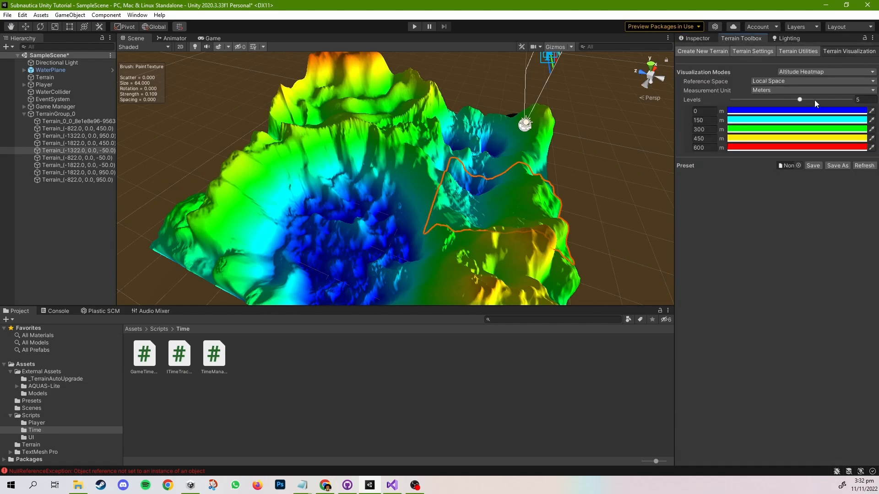
click(805, 71)
click(791, 80)
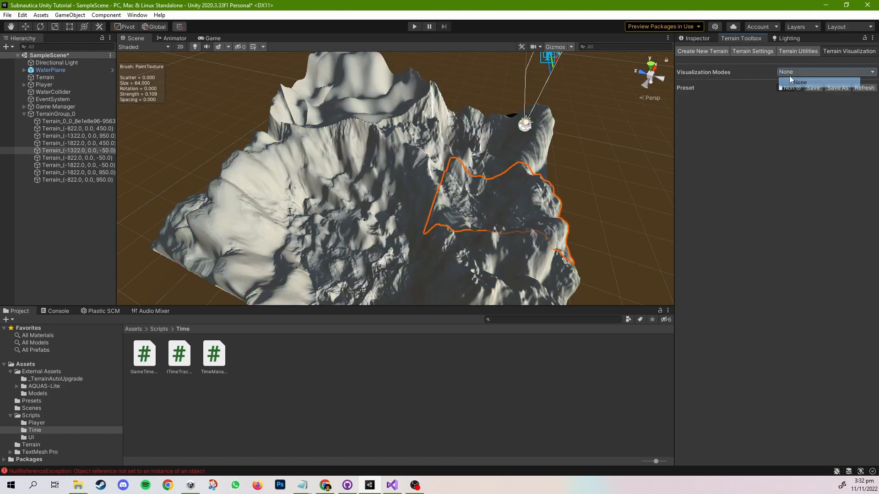
click(697, 38)
Step: Add the Cliffs, Grass, Gravel and RockGrassy terrain layers to the selected tile's layer palette
scroll(843, 228, down, 5)
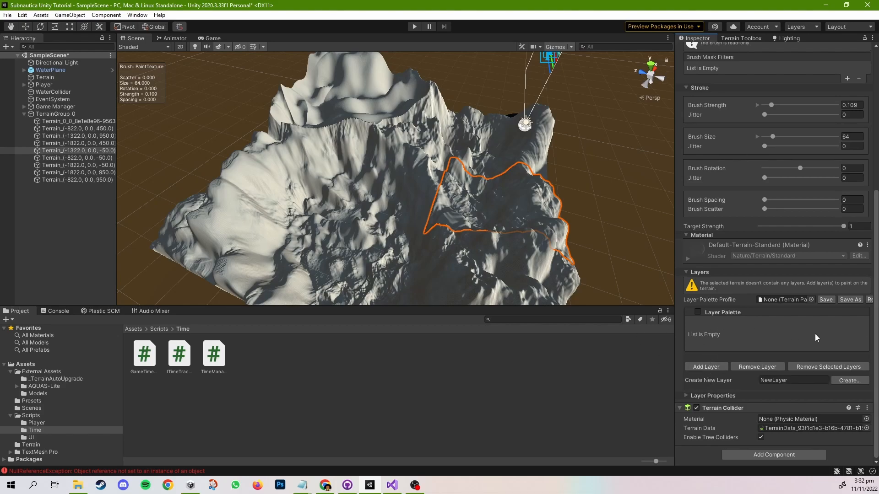
click(711, 369)
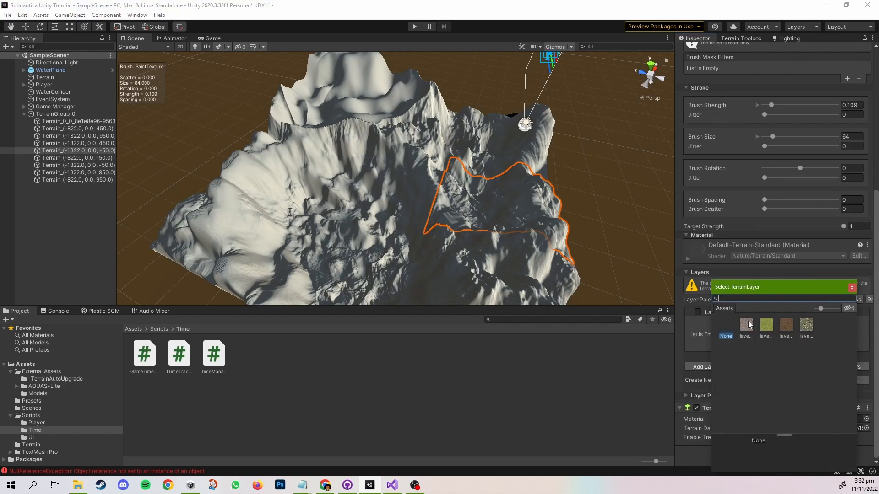
double_click(745, 324)
click(707, 367)
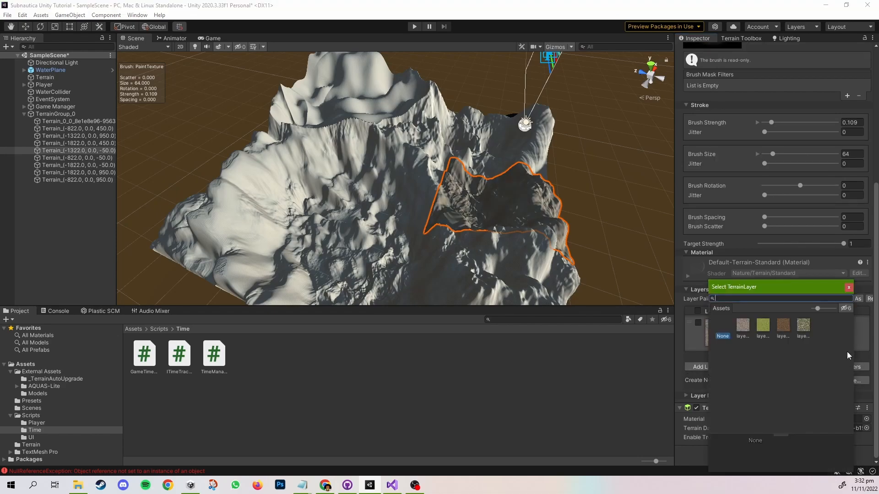
click(757, 326)
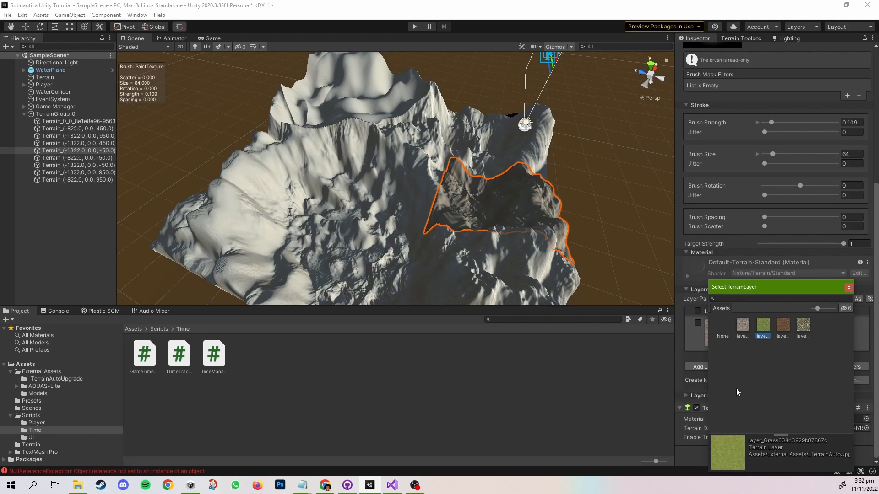
double_click(759, 329)
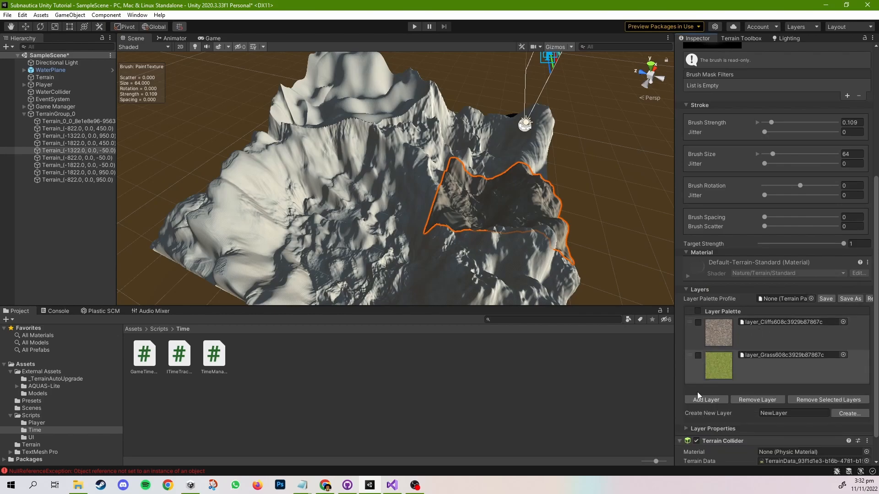
click(707, 400)
double_click(768, 325)
click(708, 429)
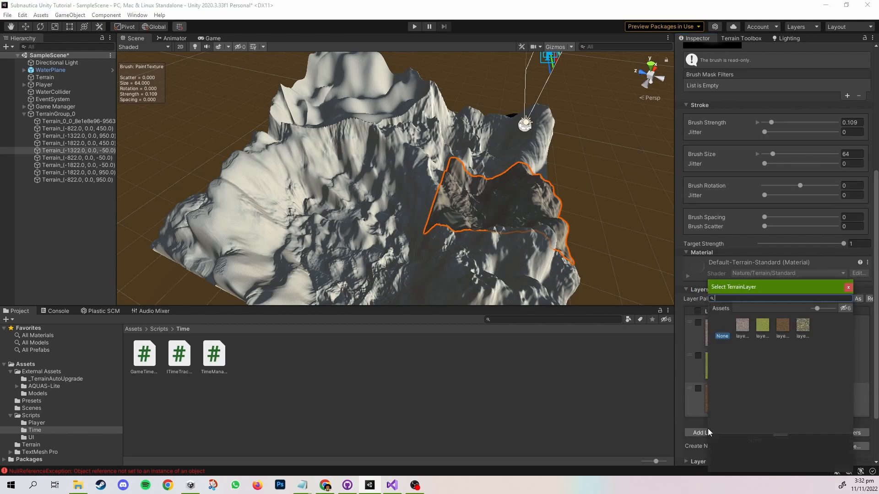
double_click(802, 325)
scroll(741, 322, down, 4)
Step: Paint the Cliffs layer over the selected tile and the terrain beyond its edge
click(747, 232)
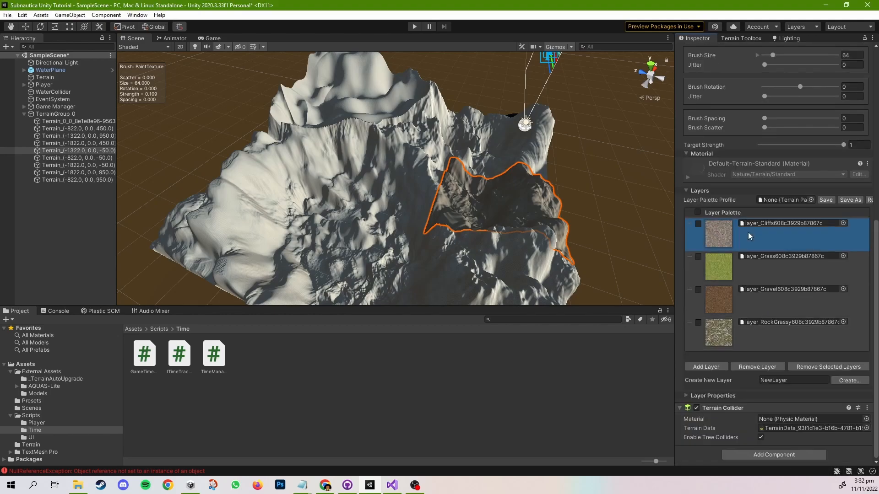
mouse_move(457, 216)
mouse_down()
mouse_move(481, 265)
mouse_move(344, 277)
mouse_move(371, 180)
mouse_move(234, 242)
mouse_move(436, 102)
mouse_move(464, 156)
mouse_move(467, 138)
mouse_up()
scroll(448, 187, down, 4)
middle_drag(566, 194, 536, 190)
alt+drag(502, 183, 361, 222)
middle_drag(549, 178, 430, 200)
scroll(429, 200, down, 4)
Step: Paint the Grass layer with the 64-size brush across Terrain_(-1322.0, 0.0, -50.0) and the original central terrain
click(68, 151)
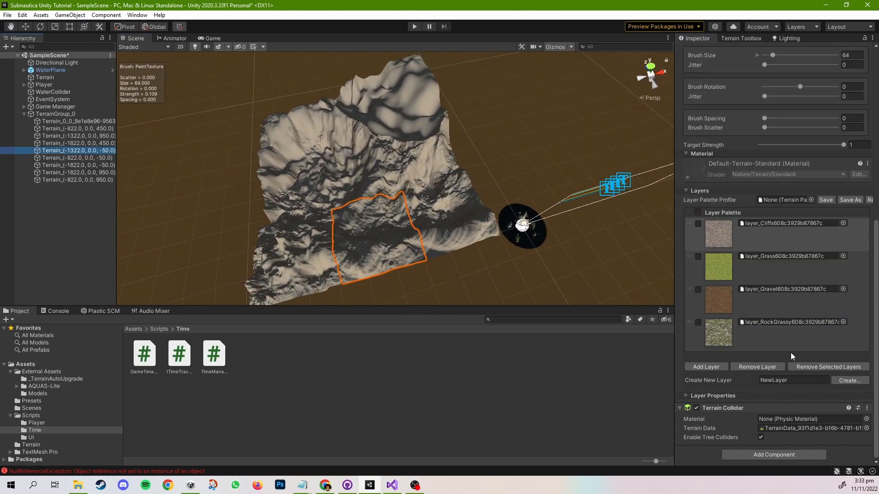
click(747, 271)
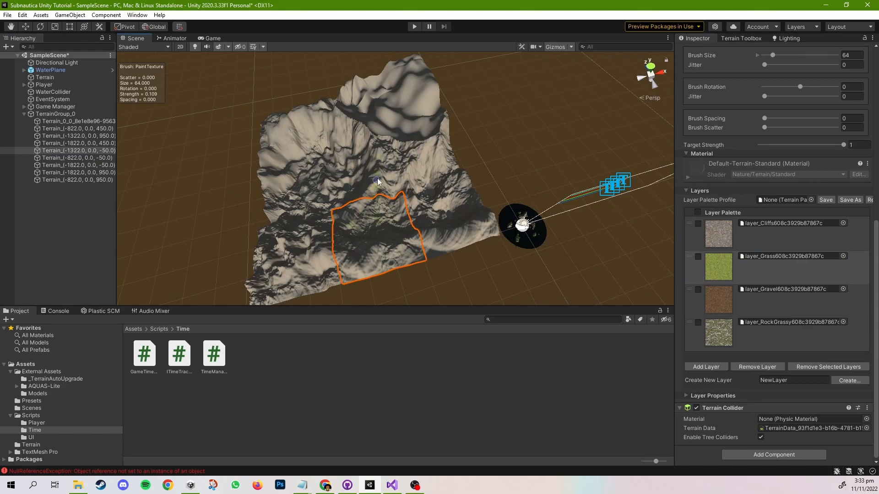
click(388, 149)
scroll(399, 174, up, 10)
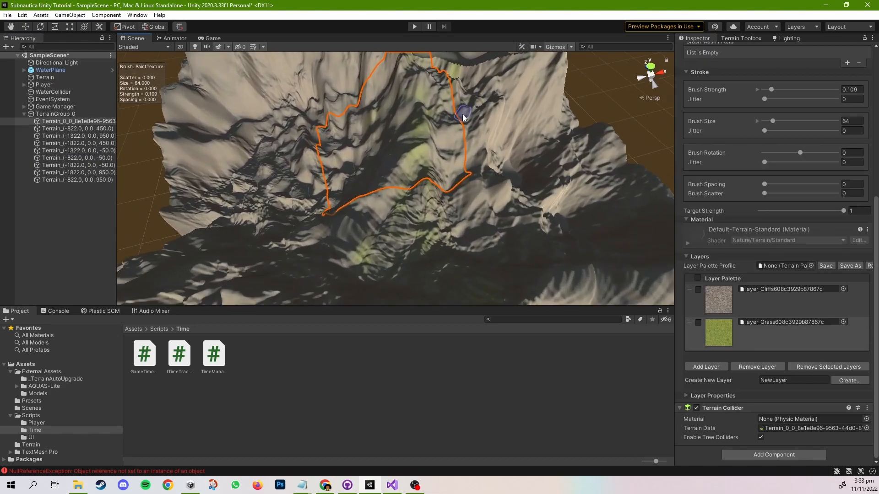
scroll(396, 222, down, 5)
middle_drag(400, 221, 407, 179)
scroll(407, 179, up, 4)
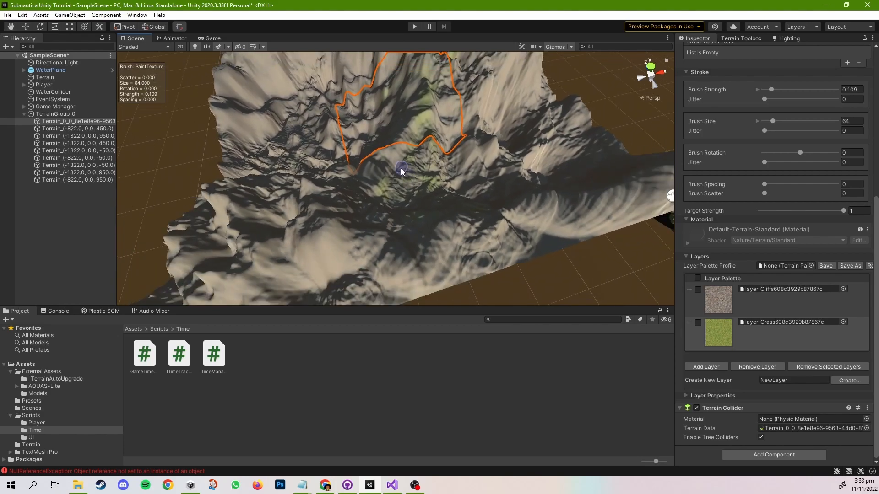
scroll(403, 174, down, 3)
click(413, 229)
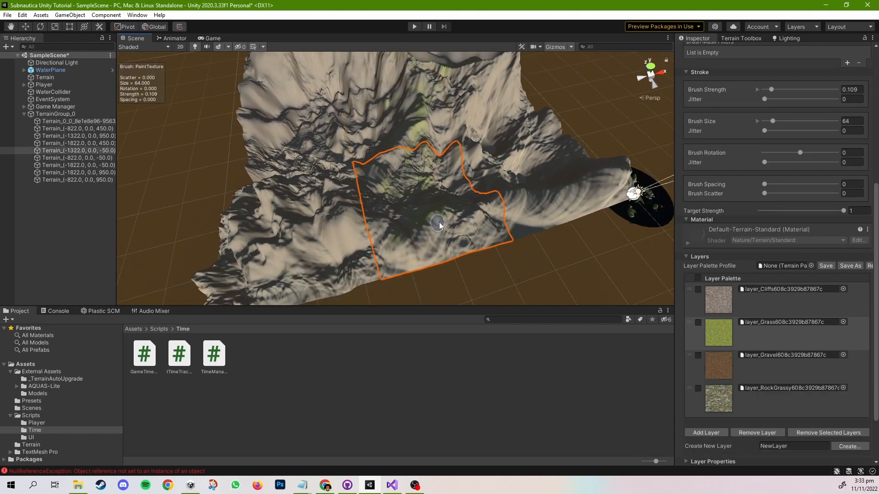
Step: Set the brush size to 270 and paint Grass broadly over the selected tile and its adjoining tiles
scroll(777, 216, up, 6)
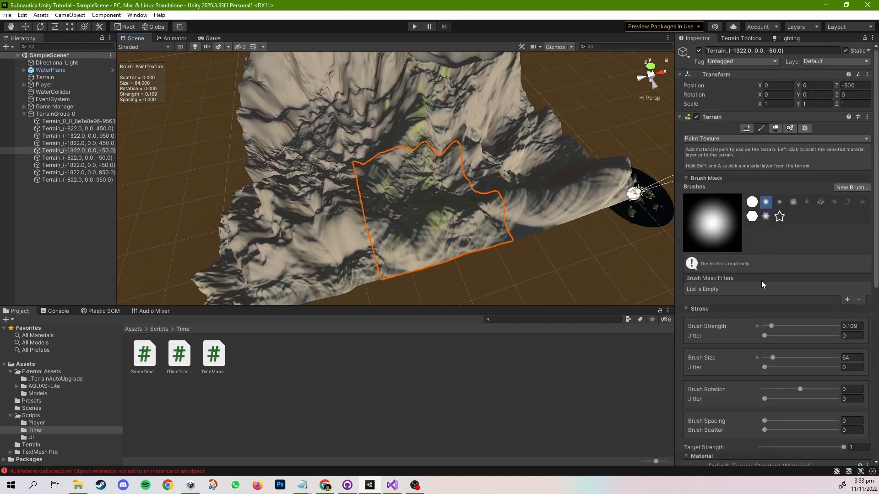
drag(775, 357, 802, 360)
mouse_move(509, 201)
mouse_down()
mouse_move(419, 241)
mouse_move(234, 273)
mouse_move(235, 213)
mouse_move(328, 180)
mouse_up()
mouse_move(403, 180)
mouse_down()
mouse_move(358, 239)
mouse_move(270, 260)
mouse_move(246, 230)
mouse_move(271, 194)
mouse_up()
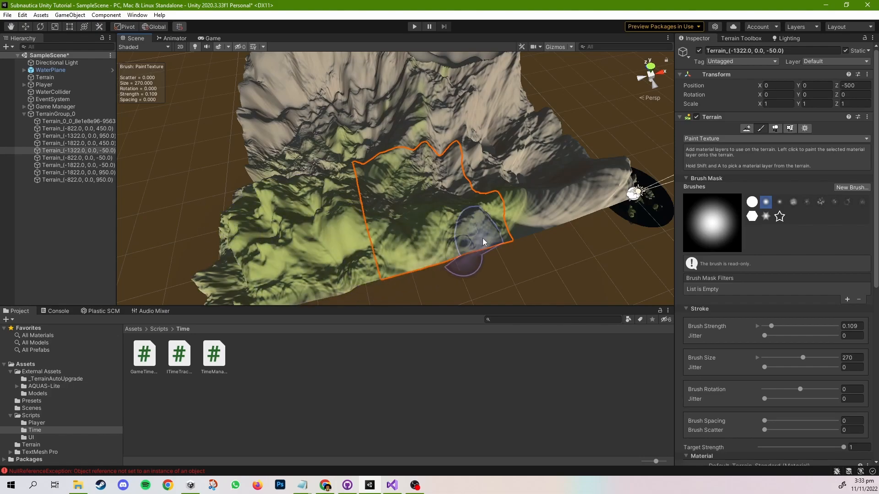
Step: Choose the Gravel layer and paint it onto the far corner tile Terrain_(-822.0, 0.0, 950.0)
scroll(750, 289, down, 10)
click(758, 302)
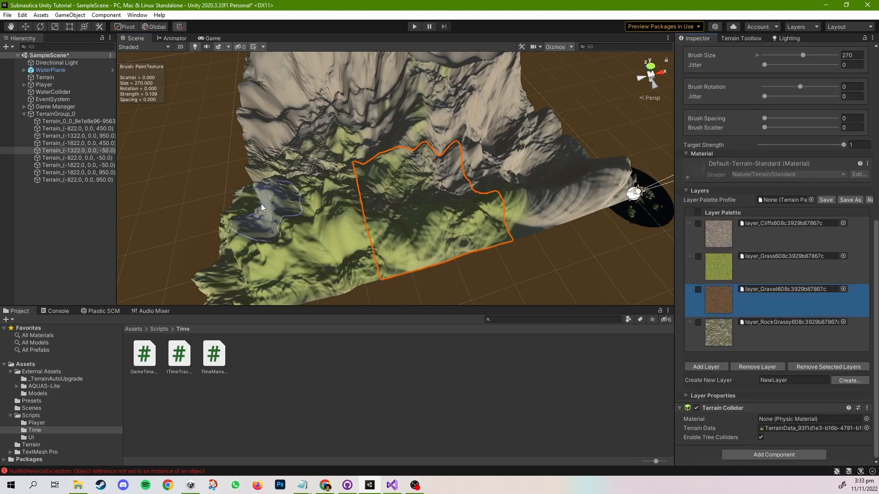
alt+drag(268, 210, 421, 223)
middle_drag(421, 224, 548, 273)
scroll(548, 274, down, 2)
click(319, 103)
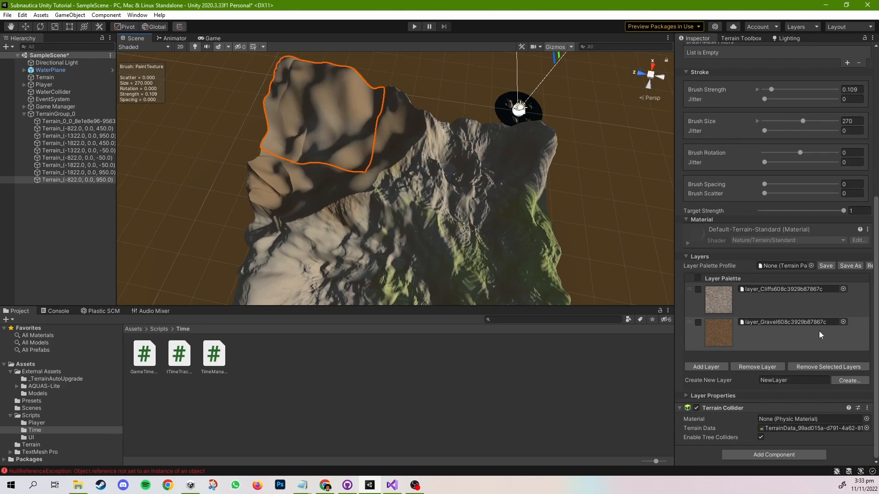
Step: Choose RockGrassy from the palette of Terrain_(-1322.0, 0.0, -50.0) and paint it onto Terrain_(-1322.0, 0.0, 950.0) and Terrain_(-1822.0, 0.0, 450.0)
click(80, 144)
click(80, 150)
click(773, 327)
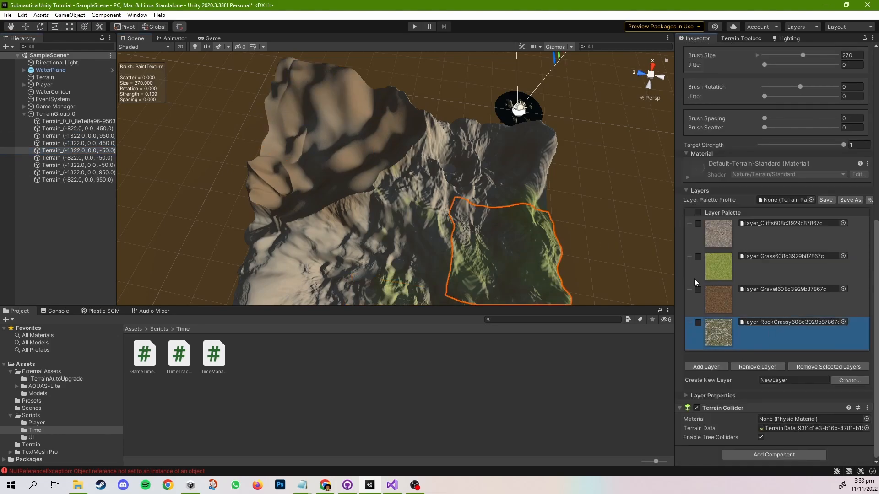
scroll(367, 182, up, 2)
scroll(367, 183, down, 1)
middle_drag(367, 183, 383, 121)
click(354, 176)
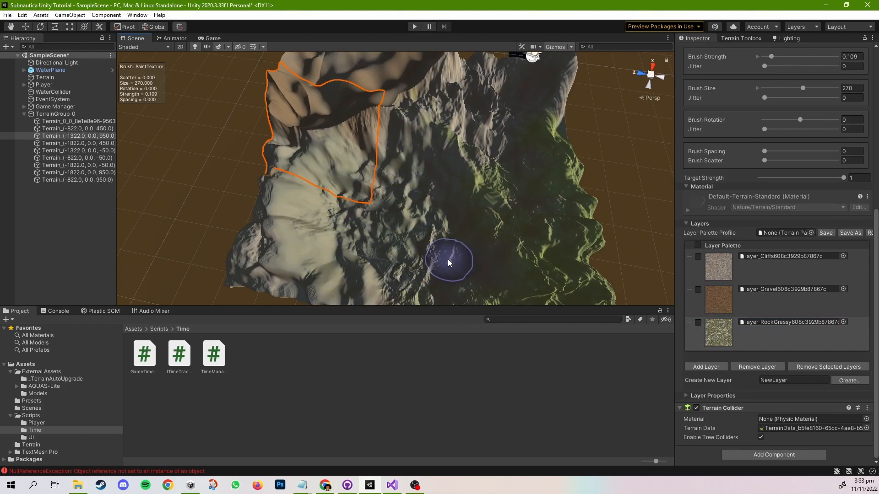
click(367, 254)
middle_drag(367, 254, 324, 221)
scroll(361, 200, up, 3)
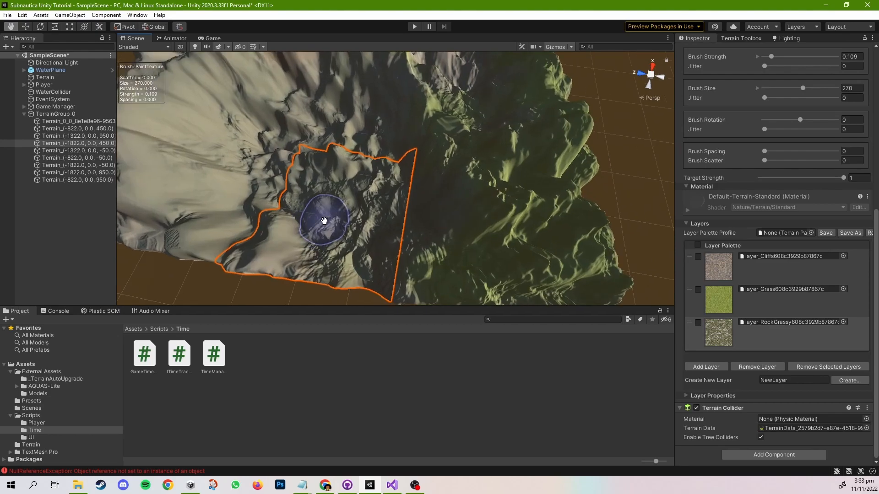
Step: Paint RockGrassy across Terrain_(-1822.0, 0.0, -50.0), Terrain_(-1322.0, 0.0, -50.0) and Terrain_(-1822.0, 0.0, 950.0)
click(421, 268)
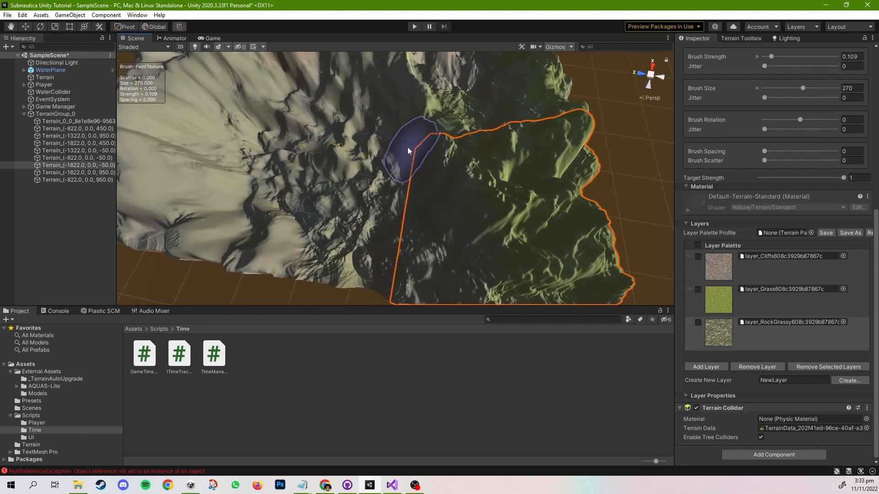
click(493, 80)
middle_drag(493, 80, 432, 231)
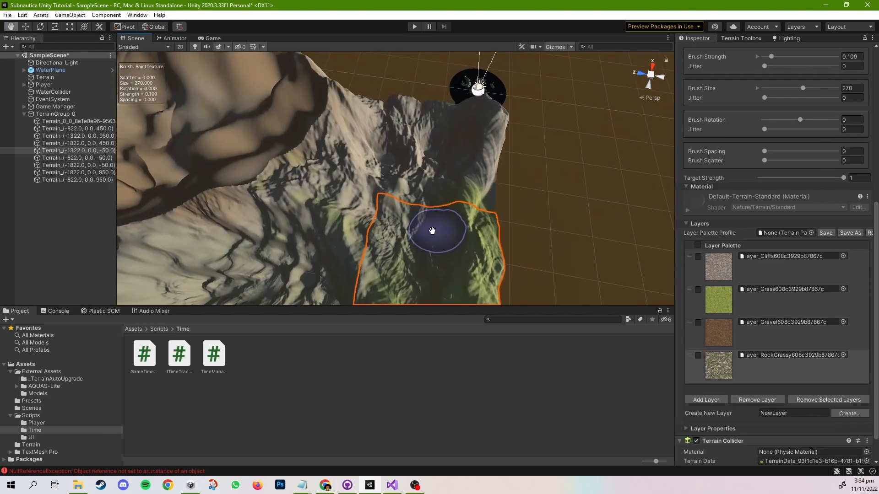
click(333, 226)
middle_drag(282, 229, 367, 155)
click(295, 185)
click(197, 228)
middle_drag(208, 239, 266, 202)
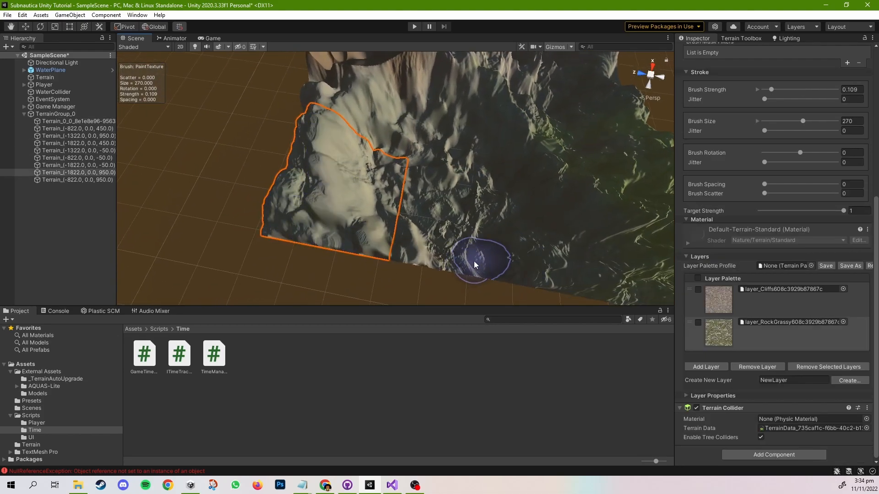
click(549, 236)
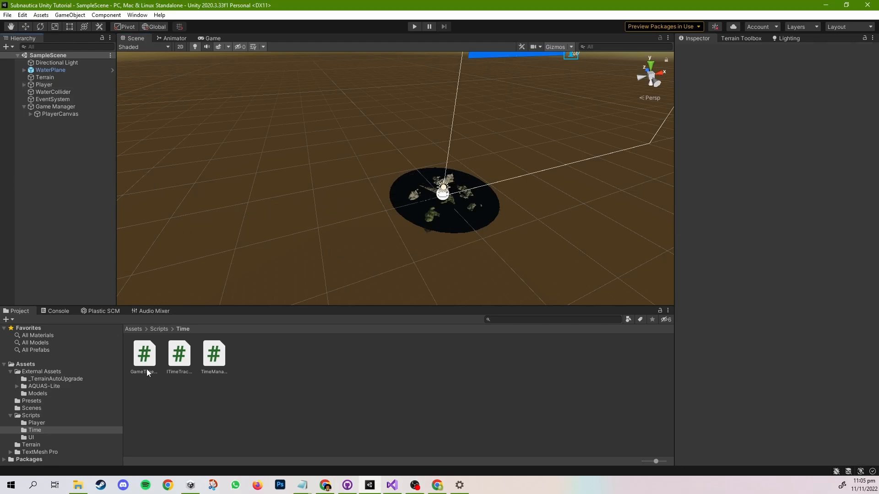
Step: Create a new single-tile terrain 500 m wide and 500 m long with a terrain height of 1000 m
click(781, 147)
text(1000)
click(702, 51)
click(792, 453)
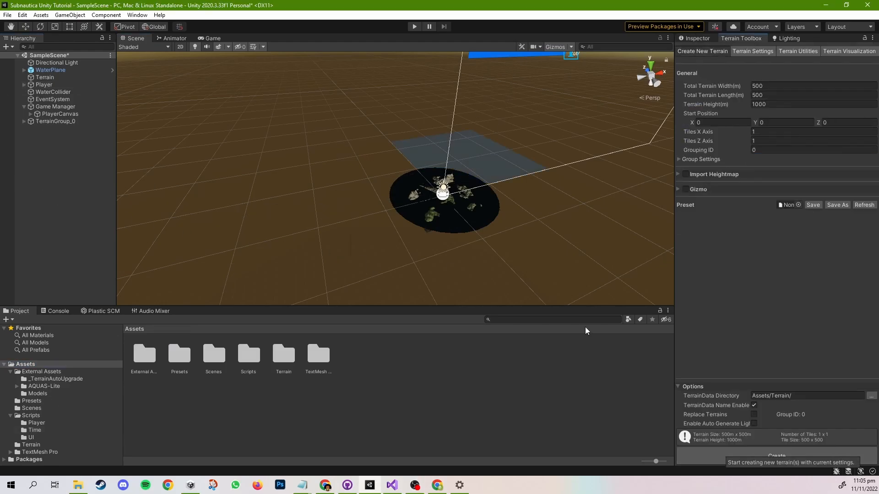
Step: Select the new terrain tile inside TerrainGroup_0 and activate terrain painting with the Raise or Lower Terrain tool
click(55, 122)
drag(414, 187, 179, 304)
middle_drag(274, 229, 336, 211)
click(69, 128)
click(696, 38)
click(761, 128)
click(752, 202)
click(774, 139)
click(728, 189)
Step: Raise a tall column and a smaller mound on the tile with the solid round brush at size 69 and strength 0.022
drag(316, 188, 338, 224)
scroll(333, 187, down, 3)
click(334, 172)
alt+drag(333, 156, 327, 68)
alt+drag(367, 220, 407, 173)
scroll(406, 174, up, 3)
key(f)
click(776, 139)
scroll(485, 190, down, 5)
click(425, 282)
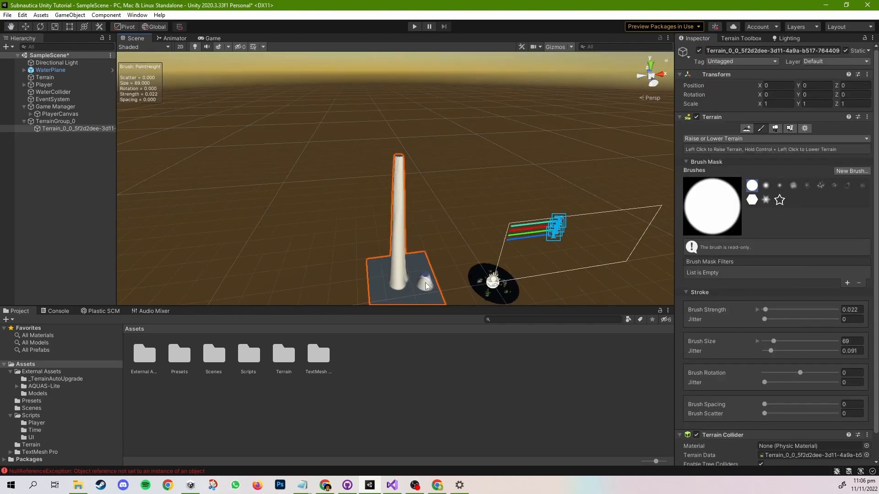
Step: Switch to the Set Height tool and bring the whole tile to one uniform level, removing the column and mound
scroll(425, 282, down, 1)
click(776, 139)
click(713, 209)
alt+drag(400, 143, 420, 280)
scroll(420, 280, down, 3)
mouse_move(389, 240)
mouse_down()
mouse_move(447, 200)
mouse_move(438, 242)
mouse_move(337, 221)
mouse_move(430, 218)
mouse_move(498, 94)
mouse_up()
scroll(438, 242, down, 3)
drag(389, 256, 335, 287)
Step: Lower the near corner of the tile with the 69-size Raise or Lower Terrain brush
click(697, 138)
click(712, 188)
ctrl+click(434, 130)
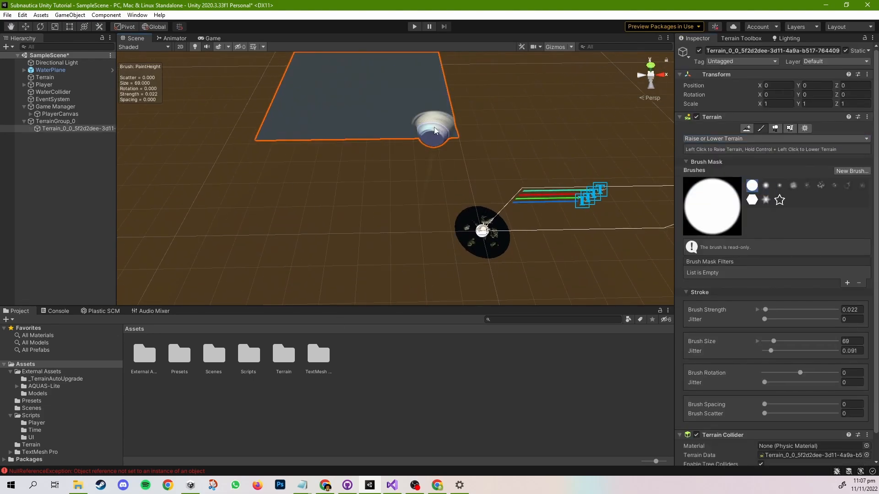
middle_drag(403, 128, 404, 229)
scroll(405, 229, down, 3)
Step: Switch to the Set Height tool and level part of the tile's lowered corner
click(713, 138)
click(714, 208)
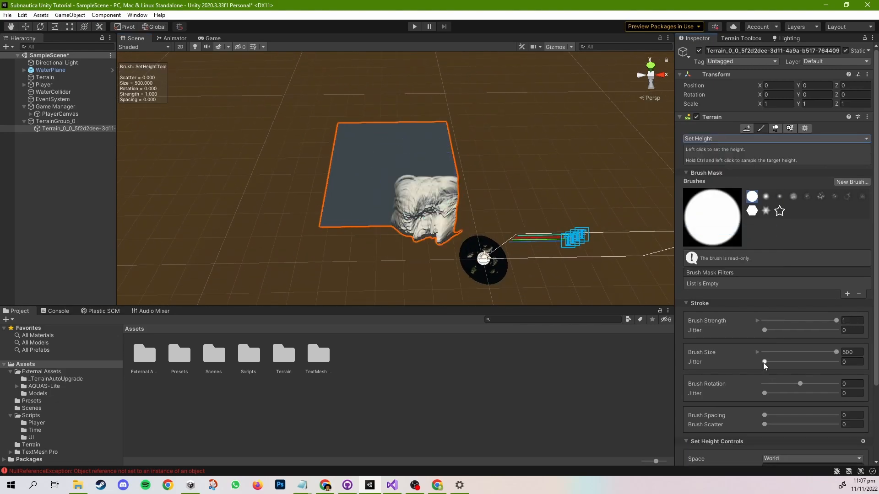
mouse_move(444, 236)
alt+mouse_down()
mouse_move(378, 187)
mouse_move(364, 291)
alt+mouse_up()
middle_drag(347, 286, 412, 165)
scroll(412, 165, down, 3)
click(410, 183)
Step: Reselect the terrain tile, lower further areas with Raise or Lower Terrain and level them with Set Height
click(74, 129)
mouse_move(411, 220)
alt+mouse_down()
mouse_move(508, 215)
mouse_move(370, 242)
alt+mouse_up()
click(761, 128)
click(728, 139)
click(724, 189)
click(710, 139)
mouse_move(496, 169)
mouse_down()
mouse_move(430, 190)
mouse_move(388, 222)
mouse_up()
click(715, 229)
mouse_move(474, 201)
alt+mouse_down()
mouse_move(353, 118)
mouse_move(432, 131)
alt+mouse_up()
Step: Carve more slopes with Raise or Lower Terrain and flatten terraces at different levels with the 66-size Set Height brush
click(710, 139)
click(724, 189)
scroll(446, 133, up, 3)
scroll(446, 146, down, 2)
click(710, 139)
click(714, 230)
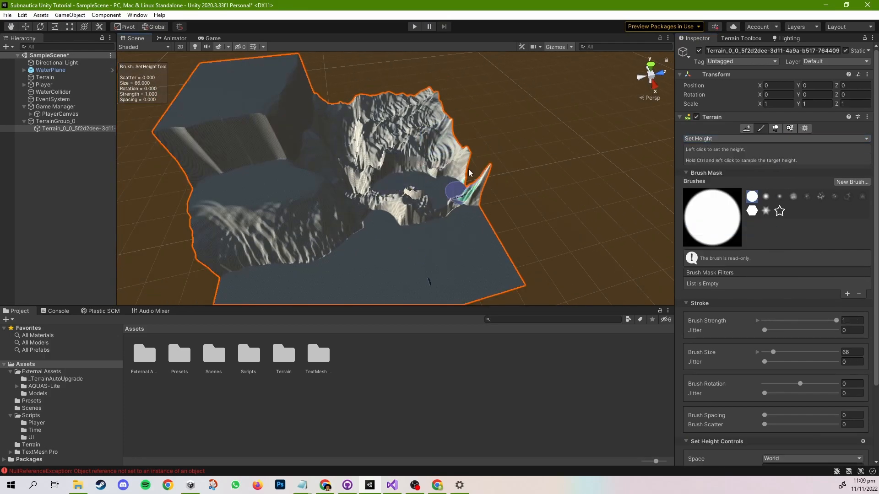
drag(374, 147, 453, 149)
mouse_move(453, 148)
alt+mouse_down()
mouse_move(463, 147)
mouse_move(496, 227)
alt+mouse_up()
scroll(496, 227, down, 3)
Step: Try lowering the terraces with Raise or Lower Terrain and undo the strokes
click(710, 139)
click(716, 190)
drag(501, 263, 380, 266)
key(ctrl+z)
drag(320, 200, 397, 286)
key(ctrl+z)
key(ctrl+z)
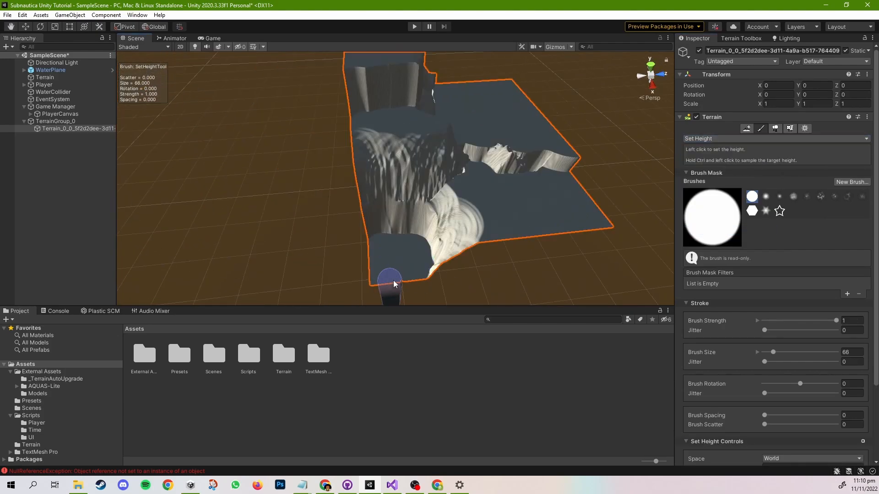
Step: Lower the tile's front ledges with the 69-size Raise or Lower Terrain brush and undo the last stroke
middle_drag(501, 237, 361, 237)
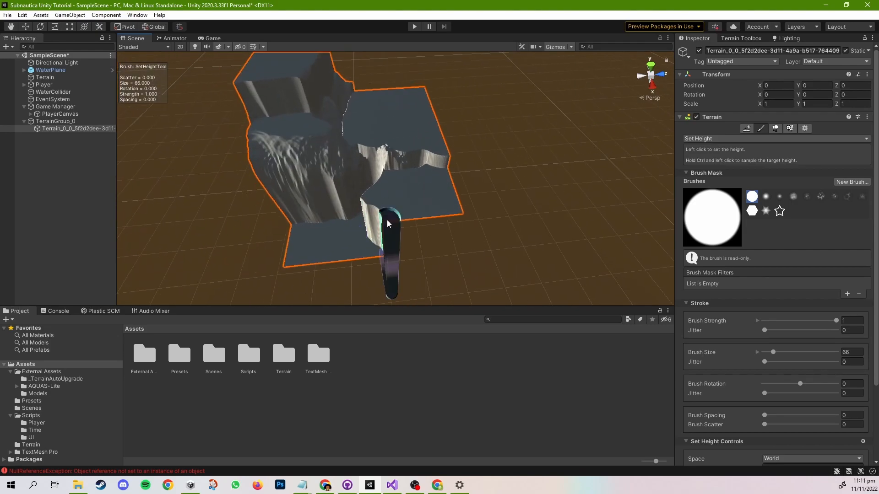
click(866, 138)
click(700, 190)
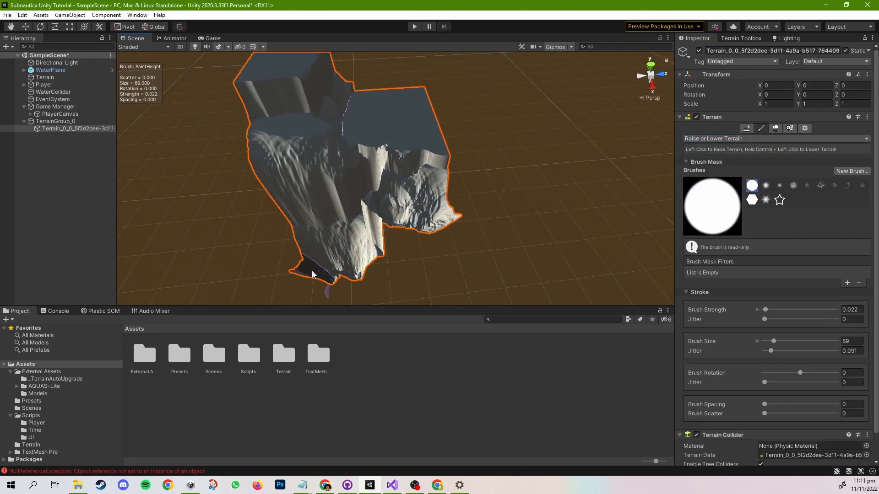
key(ctrl+z)
alt+drag(327, 268, 398, 200)
alt+drag(496, 219, 474, 254)
alt+drag(419, 278, 561, 237)
alt+scroll(389, 269, up, 5)
Step: Reshape a front ledge with Raise or Lower Terrain and level it with the Set Height tool
click(707, 138)
click(701, 188)
click(421, 256)
click(707, 138)
click(707, 230)
mouse_move(425, 229)
alt+mouse_down()
mouse_move(410, 200)
mouse_move(363, 242)
mouse_move(305, 154)
alt+mouse_up()
Step: Choose the soft round brush for Raise or Lower Terrain and raise rounded bumps across the tile's highest plateau
click(732, 139)
click(707, 188)
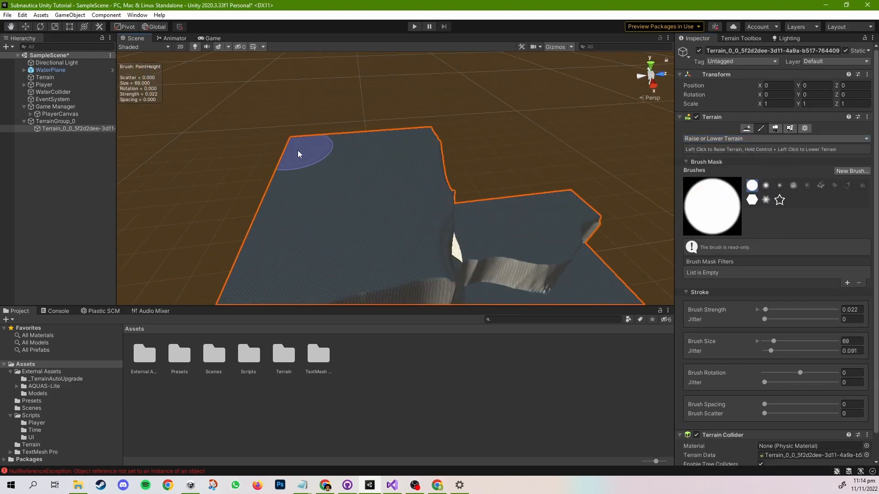
scroll(297, 142, down, 4)
middle_drag(294, 149, 302, 128)
click(732, 139)
drag(398, 153, 390, 137)
click(714, 189)
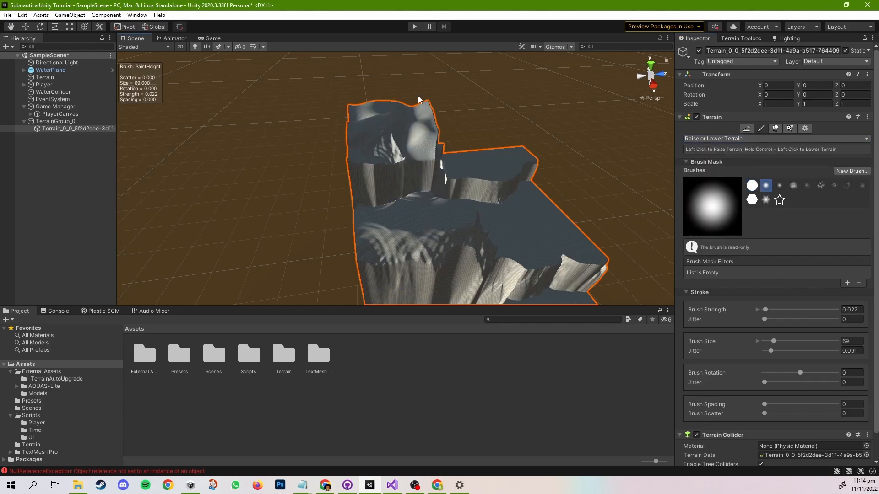
drag(379, 103, 373, 137)
middle_drag(462, 138, 381, 173)
alt+drag(380, 173, 512, 147)
scroll(512, 147, up, 3)
mouse_move(439, 151)
mouse_down()
mouse_move(460, 137)
mouse_move(394, 174)
mouse_up()
mouse_move(394, 174)
middle_down()
mouse_move(306, 208)
mouse_move(247, 162)
middle_up()
scroll(293, 160, down, 2)
Step: Level the bumpy top plateau again with the Set Height tool
click(732, 139)
click(707, 210)
alt+drag(522, 183, 293, 192)
scroll(293, 192, up, 3)
Step: Set the Raise or Lower Terrain brush to strength 0.003 and size 81, and build up the plateau's far corner
click(733, 138)
click(707, 189)
mouse_move(439, 183)
middle_down()
mouse_move(405, 124)
mouse_move(432, 105)
middle_up()
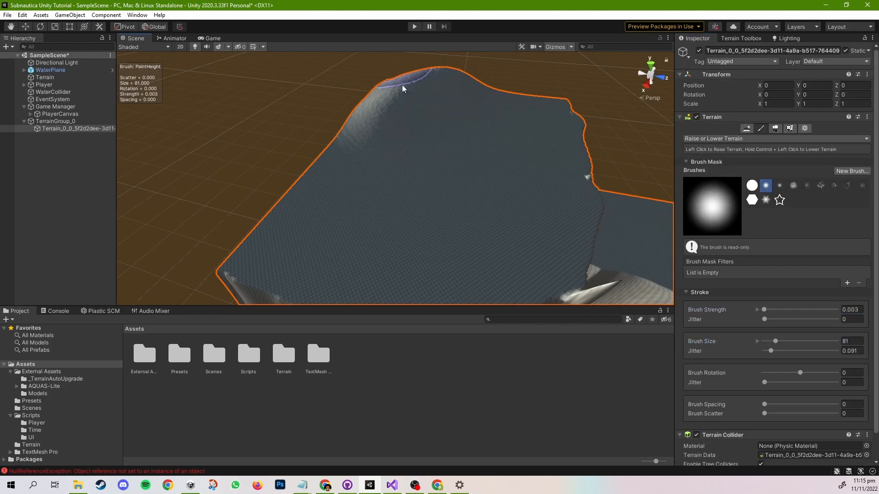
scroll(338, 129, down, 4)
scroll(339, 129, up, 3)
Step: Form two levels with a curved slope on the plateau by alternating Set Height and Raise or Lower Terrain
click(733, 139)
click(711, 230)
click(720, 139)
click(725, 189)
click(732, 139)
click(362, 86)
click(745, 139)
click(711, 229)
mouse_move(373, 123)
mouse_down()
mouse_move(436, 107)
mouse_move(372, 152)
mouse_up()
middle_drag(373, 152, 400, 104)
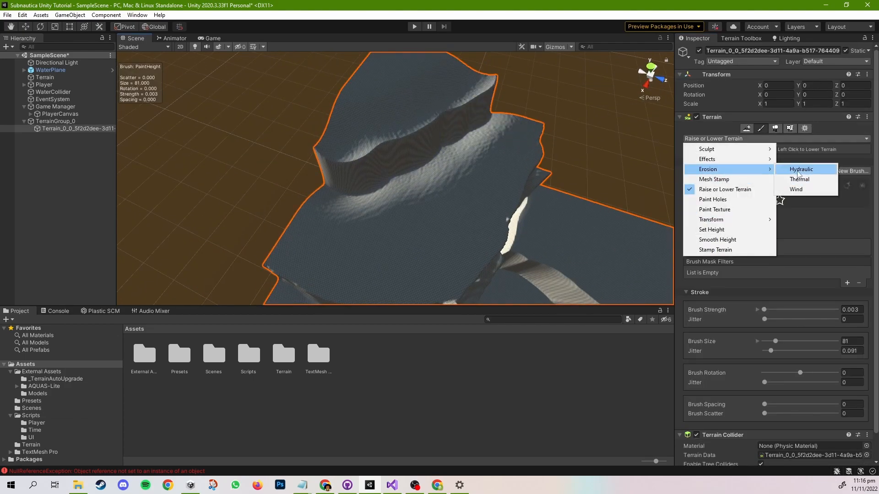
Step: Select the Hydraulic erosion tool and increase its brush strength
click(800, 169)
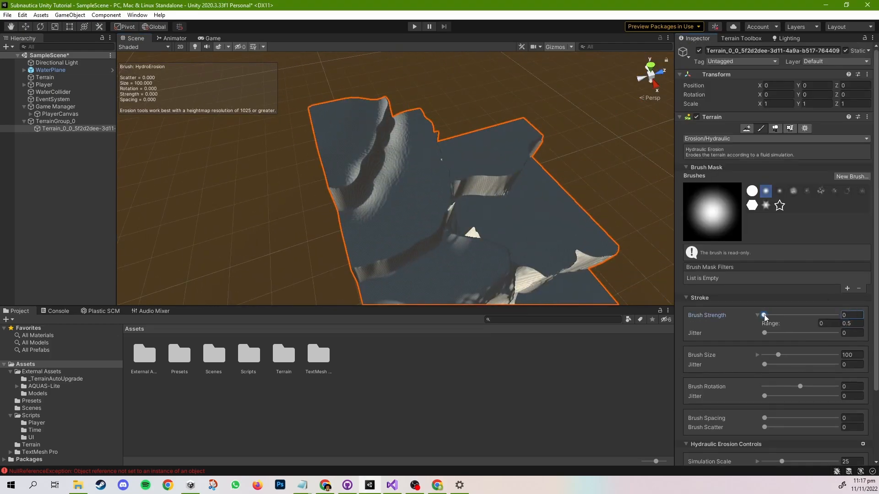
drag(763, 316, 768, 316)
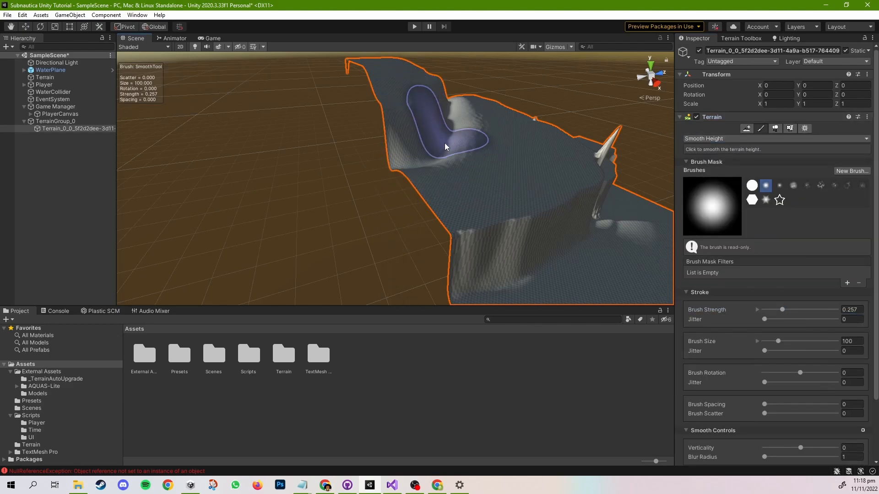
Step: Replace the Smooth Height tool with the Bridge sculpting tool
click(777, 138)
mouse_move(732, 148)
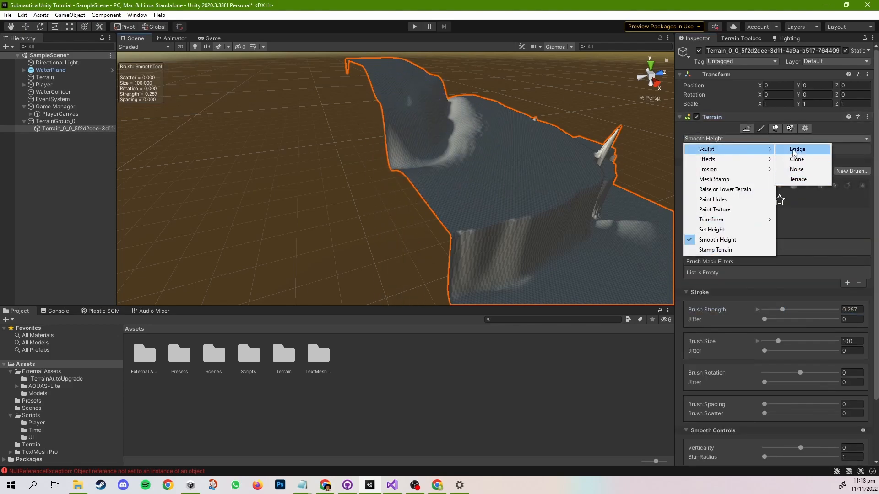
click(796, 149)
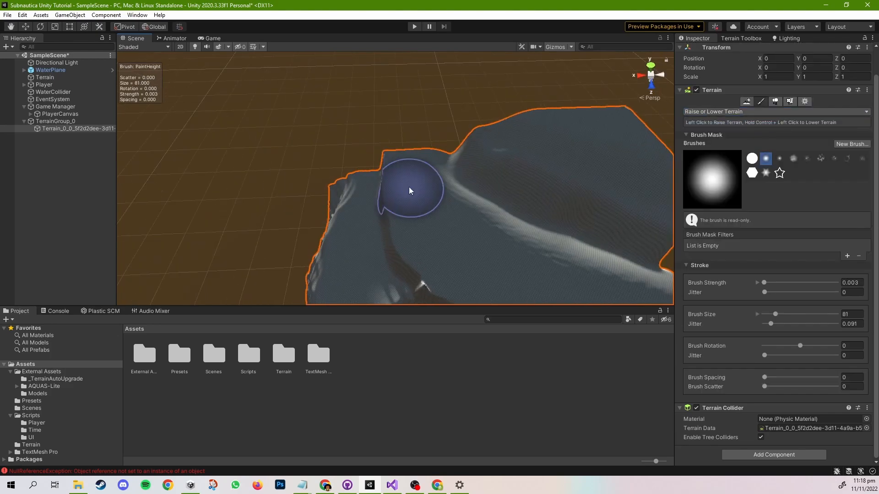
Step: Switch to Set Height, sample a target height from the terrain and paint stepped ledges on the upper plateau
click(776, 111)
click(751, 202)
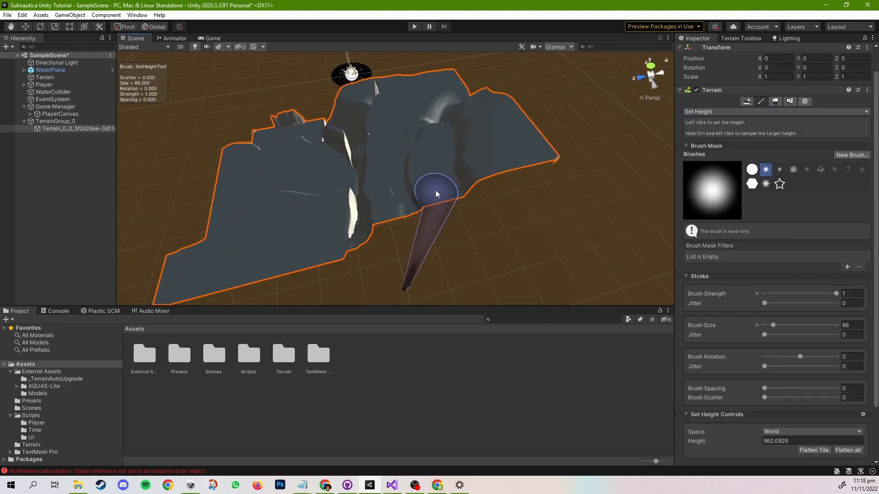
scroll(437, 198, up, 5)
ctrl+click(422, 157)
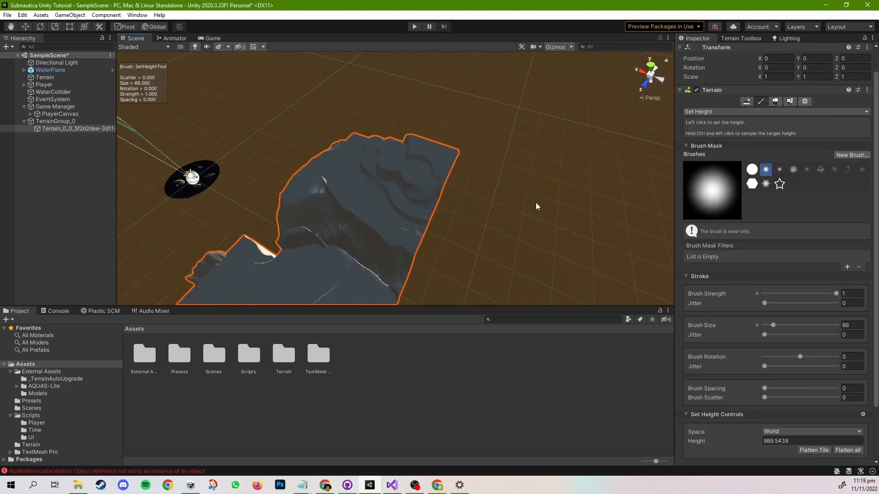
right_drag(537, 207, 503, 208)
scroll(389, 251, up, 5)
middle_drag(434, 156, 369, 149)
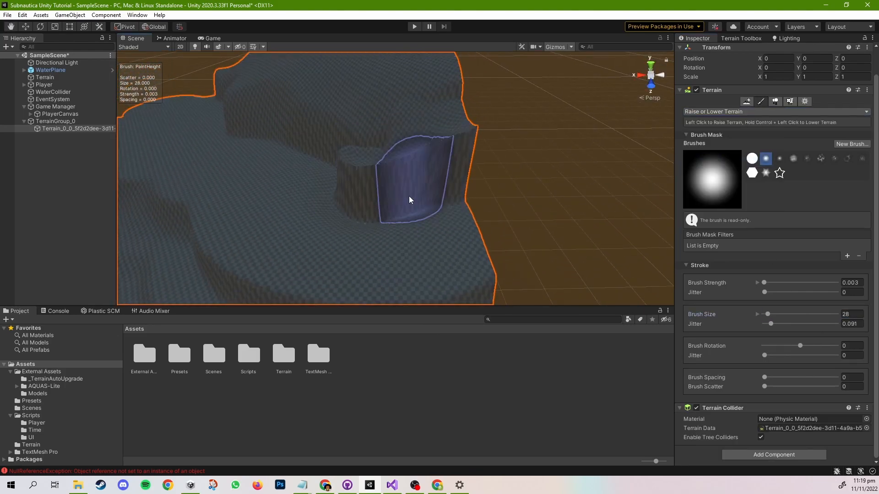
Step: Sculpt the ledge beside the cliff with the 28-size Raise or Lower Terrain brush and work over it with an Erosion tool
drag(410, 197, 434, 174)
click(776, 112)
click(797, 163)
drag(767, 352, 770, 352)
right_drag(366, 160, 420, 139)
drag(420, 139, 362, 156)
Step: Choose a tool from the terrain Effects group and inspect the sculpted slopes around the tile
click(751, 138)
mouse_move(732, 159)
click(793, 180)
right_drag(424, 125, 363, 200)
right_drag(232, 186, 397, 249)
scroll(262, 113, down, 5)
Step: Add neighbor terrain tiles around the sculpted tile, undoing the unwanted changes
mouse_move(261, 114)
right_down()
mouse_move(372, 221)
mouse_move(254, 196)
mouse_move(443, 153)
mouse_move(366, 154)
right_up()
click(747, 129)
click(388, 232)
key(ctrl+z)
key(ctrl+z)
key(ctrl+z)
click(422, 142)
Step: Return to Raise or Lower Terrain on the original tile and sculpt its upper slopes at size 28 and strength 0.003
click(763, 128)
mouse_move(361, 158)
mouse_down()
mouse_move(314, 191)
mouse_move(184, 194)
mouse_up()
right_drag(184, 194, 286, 157)
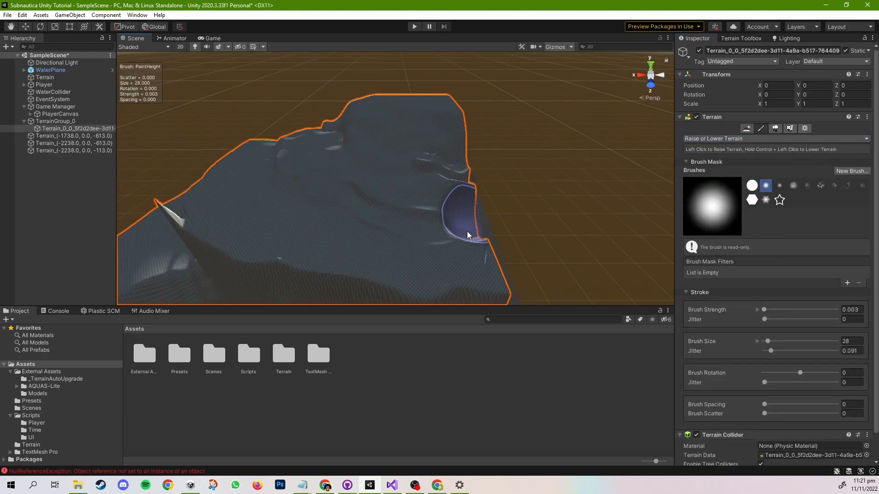
mouse_move(561, 240)
right_down()
mouse_move(569, 189)
mouse_move(392, 177)
right_up()
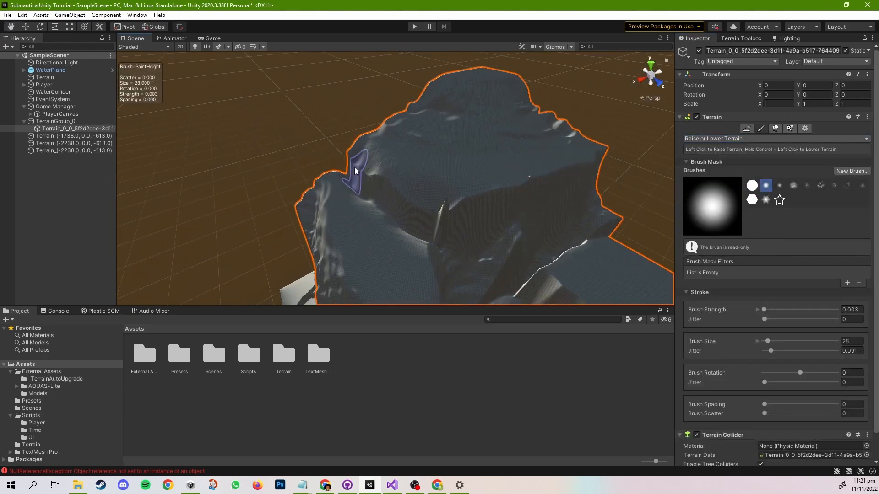
Step: Delete the three extra neighbor terrain tiles and frame the original sculpted tile
right_drag(449, 209, 503, 173)
click(650, 66)
click(650, 74)
right_drag(454, 162, 402, 138)
click(64, 136)
shift+click(64, 150)
key(Delete)
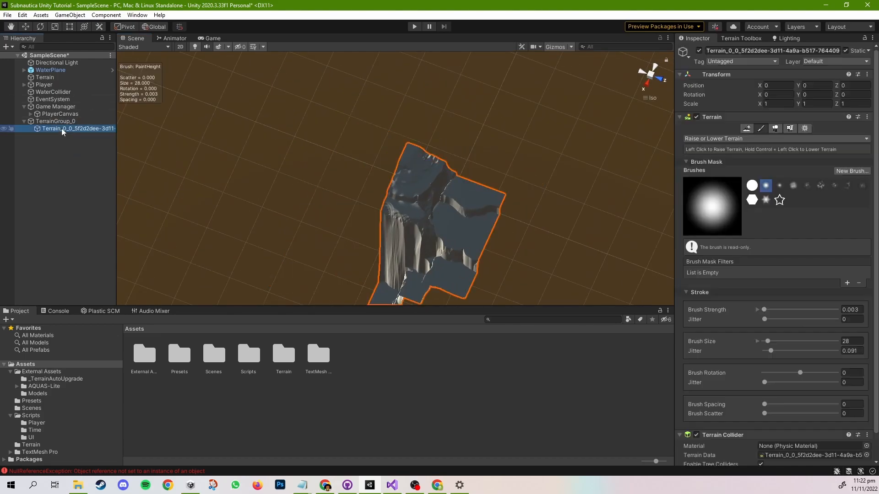
double_click(63, 129)
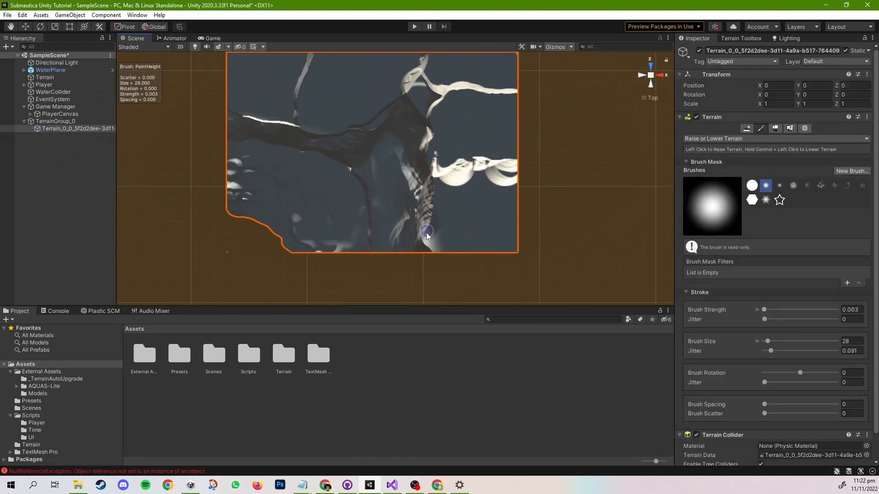
middle_drag(427, 229, 463, 326)
Step: Work over the tile with an Erosion tool and the Smooth Height brush at size 100 and strength 0.257
right_drag(428, 224, 502, 211)
click(773, 139)
mouse_move(751, 168)
click(806, 194)
right_drag(599, 202, 364, 172)
middle_drag(323, 196, 505, 226)
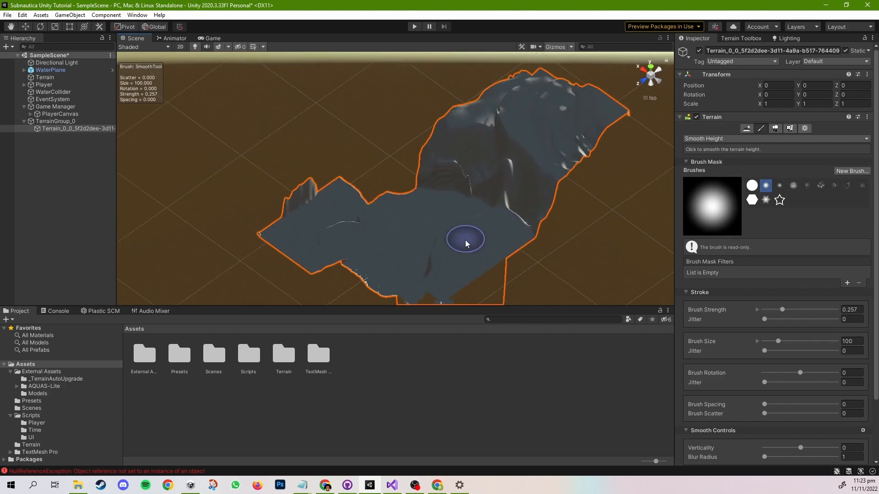
right_drag(506, 226, 481, 282)
scroll(358, 283, down, 2)
right_drag(377, 213, 316, 202)
middle_drag(315, 201, 307, 213)
scroll(307, 213, up, 3)
Step: Connect the upper and lower parts of the tile in two places with the Sculpt/Bridge tool
click(721, 139)
mouse_move(718, 151)
click(794, 150)
ctrl+click(372, 122)
click(318, 220)
ctrl+click(430, 123)
click(387, 242)
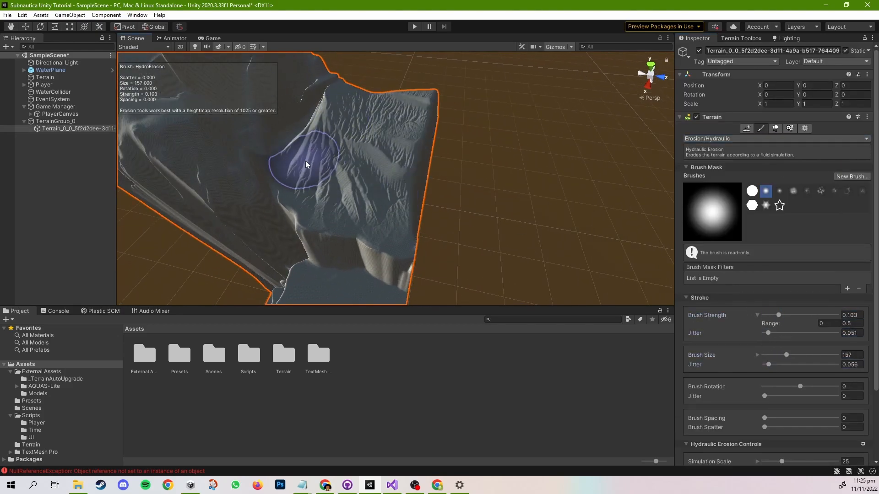
Step: Erode the upper slopes with Hydraulic Erosion at brush size 72 and strength 0.103
scroll(399, 111, down, 2)
middle_drag(293, 114, 356, 161)
drag(787, 356, 774, 355)
middle_drag(285, 192, 324, 193)
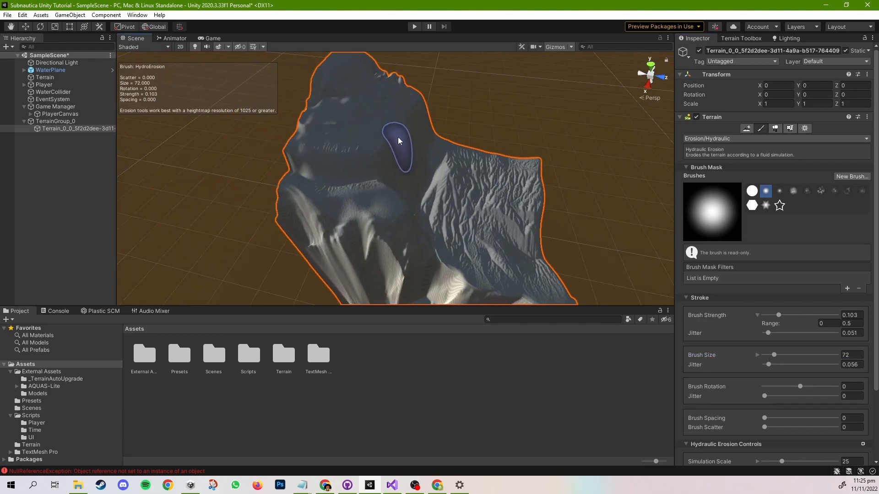
scroll(399, 134, up, 3)
middle_drag(433, 122, 435, 186)
scroll(435, 187, down, 2)
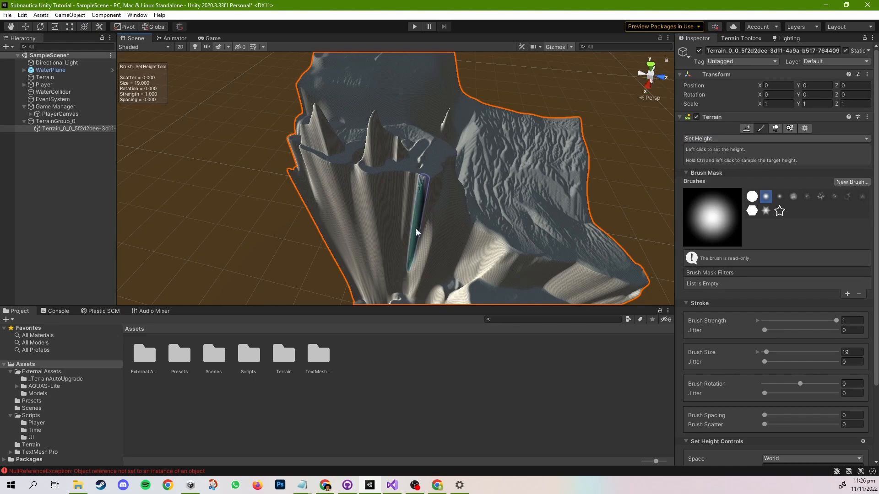
Step: Shape the cliff ledge with Set Height at size 19 and Raise or Lower Terrain at size 28, strength 0.056
middle_drag(421, 235, 394, 219)
drag(394, 219, 410, 267)
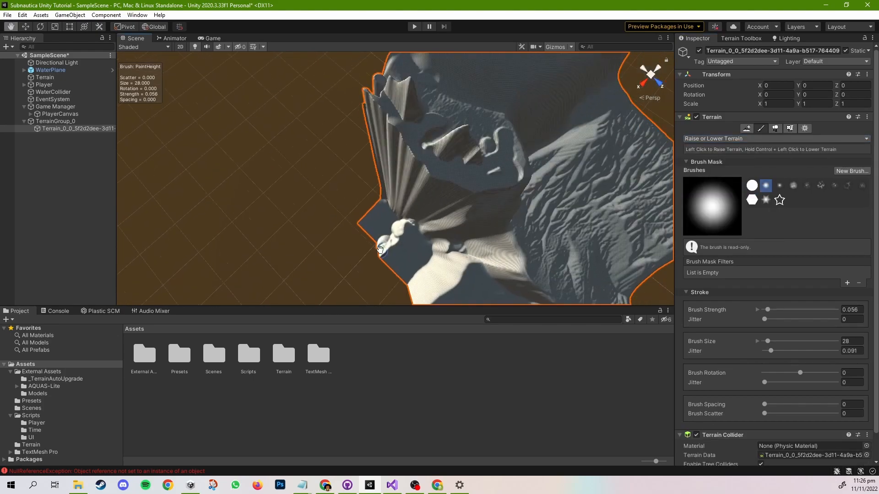
middle_drag(379, 219, 372, 192)
scroll(373, 172, up, 2)
click(775, 139)
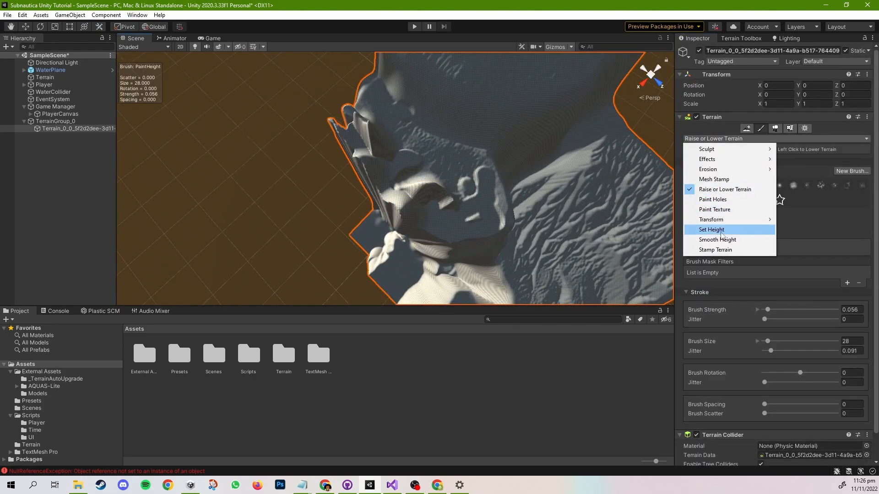
click(707, 226)
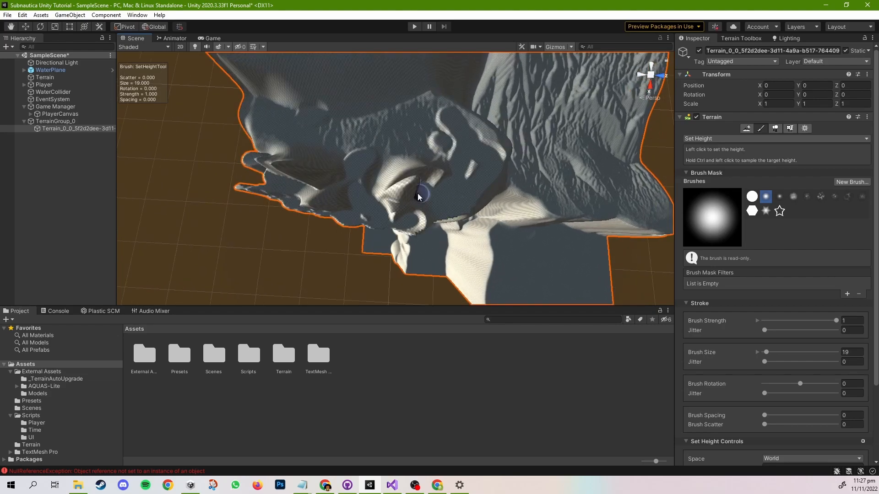
Step: Raise rock peaks on the ledge at size 28 and strength 0.056, and level the ground between them with Set Height
click(776, 138)
click(723, 190)
drag(426, 128, 485, 158)
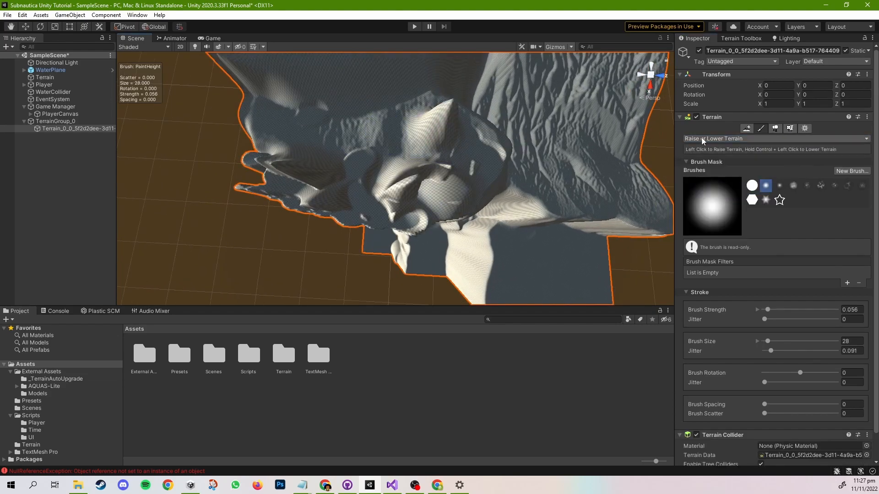
click(775, 139)
click(728, 228)
drag(442, 201, 414, 211)
Step: Switch back to Raise or Lower Terrain and sculpt the spikes along the ledge at size 28 and strength 0.056
middle_drag(521, 220, 507, 209)
right_drag(507, 209, 503, 170)
click(751, 138)
click(722, 191)
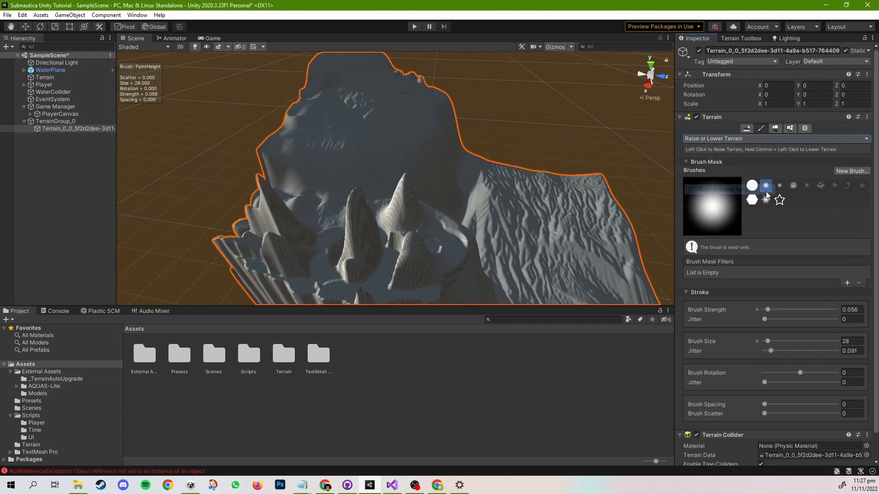
drag(360, 222, 293, 229)
right_drag(361, 221, 430, 250)
Step: Work over the ledge's spikes with the Slope Flatten effect at size 22 and strength 0.012
click(776, 138)
click(797, 168)
drag(377, 116, 389, 202)
right_drag(389, 201, 396, 200)
mouse_move(396, 200)
middle_down()
mouse_move(497, 108)
mouse_move(499, 151)
middle_up()
scroll(499, 151, down, 3)
right_drag(390, 193, 482, 132)
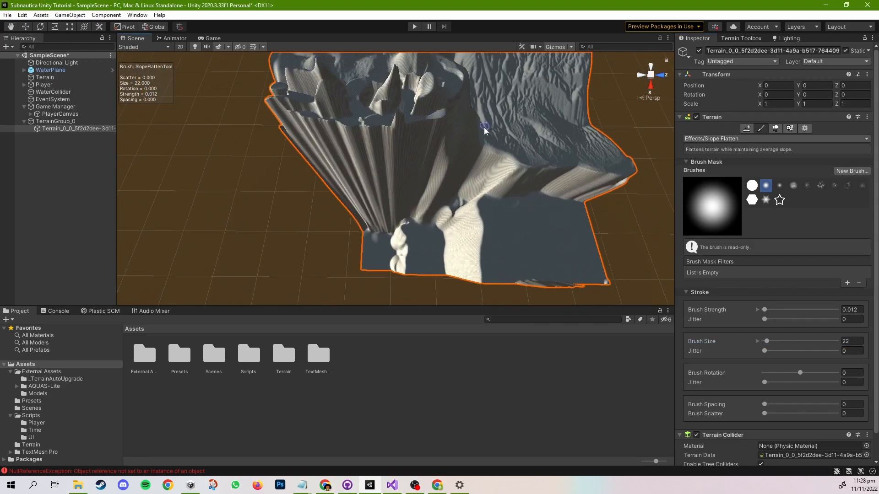
Step: Turn on the Altitude Heatmap visualization for the terrain in the Terrain Toolbox
click(741, 38)
click(826, 72)
click(806, 88)
right_click(782, 131)
scroll(398, 145, down, 5)
click(58, 71)
click(56, 121)
Step: Set the heatmap altitudes to 200, 400, 600 and 800 m and add a sixth level at 900 m
click(698, 147)
text(300)
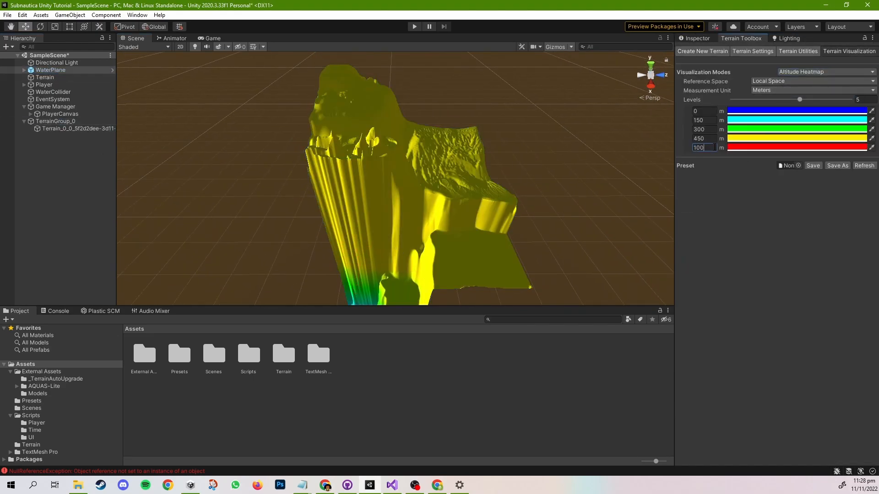
text(400)
scroll(355, 147, down, 3)
click(707, 138)
text(600)
click(706, 120)
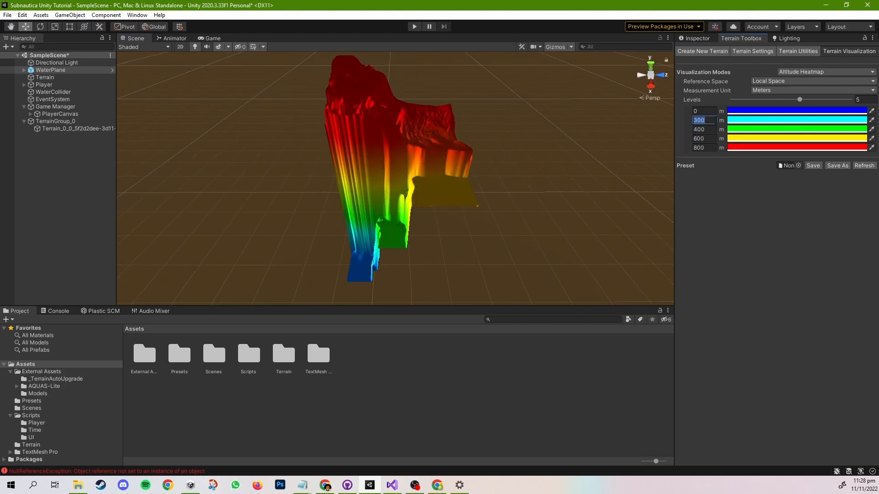
text(200)
drag(800, 99, 816, 99)
scroll(484, 172, up, 4)
scroll(485, 172, down, 3)
Step: Try the heatmap's reference space and measurement unit options and return to Local Space and Meters
click(780, 81)
click(779, 101)
click(779, 81)
click(779, 91)
click(779, 90)
click(779, 100)
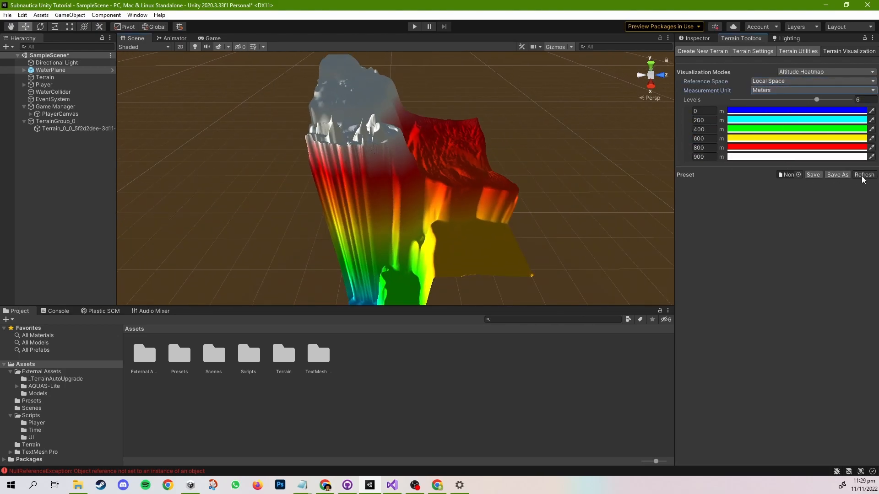
Step: Add a seventh heatmap level at 1000 m and color the 900 m level pink
right_drag(481, 183, 412, 151)
drag(816, 99, 833, 99)
click(796, 165)
scroll(387, 192, down, 3)
click(750, 156)
click(858, 250)
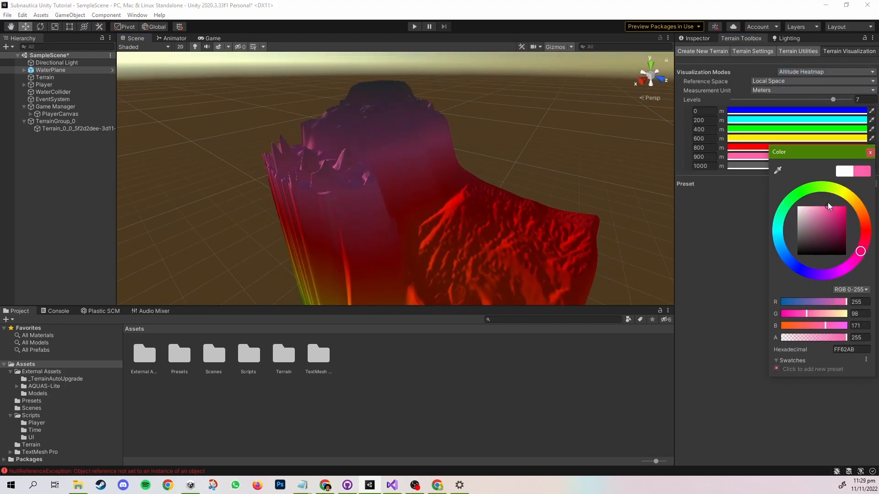
Step: Color the 1000 m heatmap level purple and review the recolored terrain
click(750, 165)
drag(827, 220, 854, 205)
click(828, 279)
click(870, 157)
scroll(435, 180, down, 5)
scroll(435, 180, up, 4)
right_drag(324, 75, 393, 151)
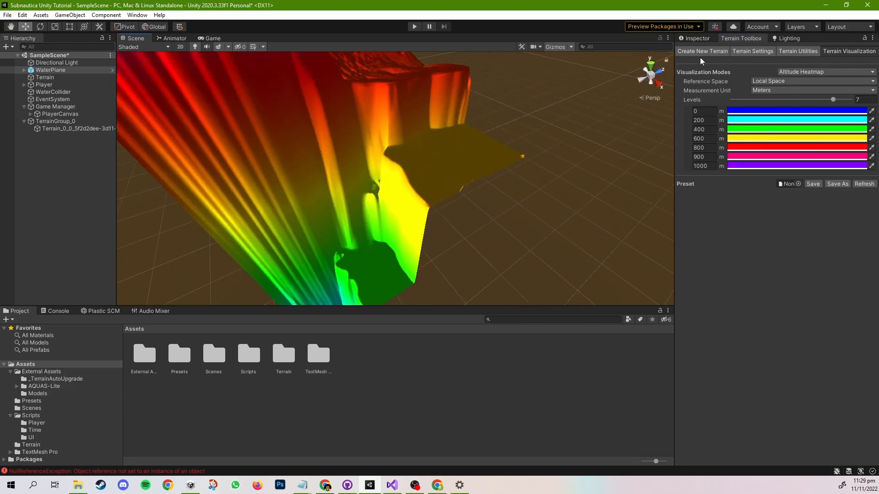
Step: Select the tile and raise star shapes on the yellow plateau with the star brush mask at size 28 and strength 0.056
click(697, 38)
click(439, 160)
click(762, 129)
click(728, 138)
click(721, 192)
click(779, 200)
scroll(412, 183, up, 3)
middle_drag(458, 156, 389, 211)
click(407, 229)
drag(375, 247, 354, 219)
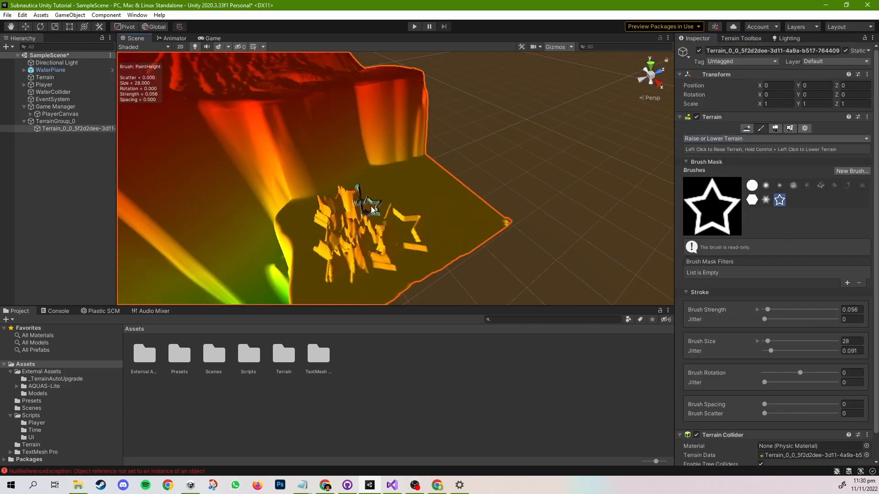
Step: Adjust the brush strength, add rotation jitter and cover the whole yellow plateau with star-mask spikes
drag(765, 310, 767, 311)
right_drag(412, 183, 393, 220)
drag(325, 255, 478, 204)
drag(764, 382, 773, 383)
right_drag(439, 183, 393, 206)
drag(389, 238, 426, 248)
right_drag(425, 247, 389, 151)
Step: Flatten the spiky plateau with Slope Flatten, using the solid round mask at size 116 and strength 0.049
click(751, 139)
mouse_move(757, 160)
click(803, 179)
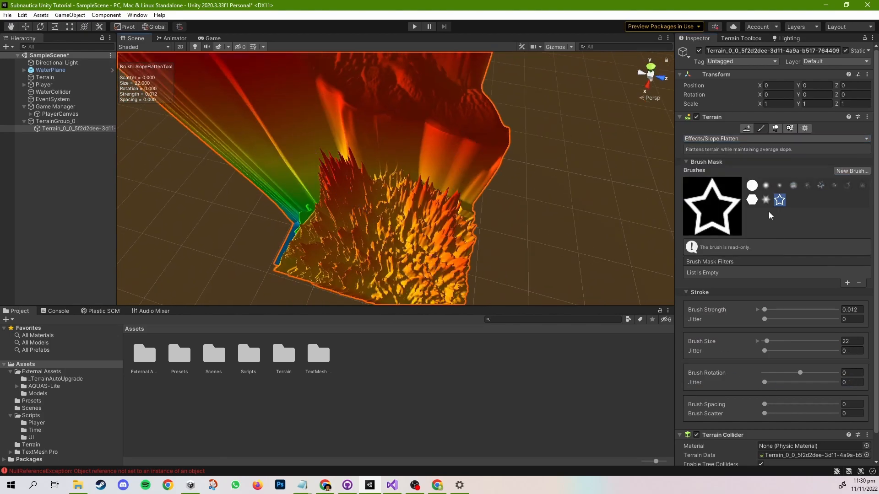
right_drag(384, 250, 388, 206)
right_drag(397, 281, 402, 206)
click(752, 186)
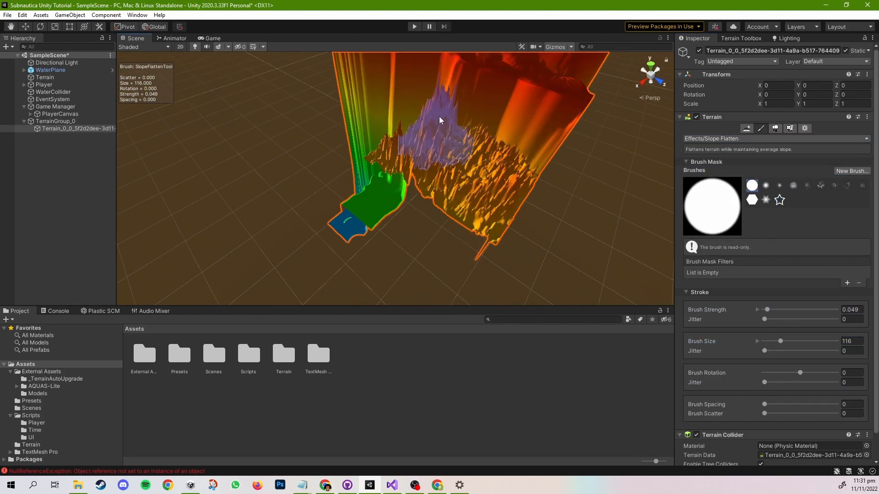
Step: Continue flattening the plateau's spikes with Slope Flatten at size 60, using the soft round mask
right_drag(440, 120, 416, 209)
mouse_move(471, 222)
right_down()
mouse_move(540, 205)
mouse_move(494, 249)
mouse_move(387, 262)
mouse_move(397, 272)
mouse_move(323, 180)
right_up()
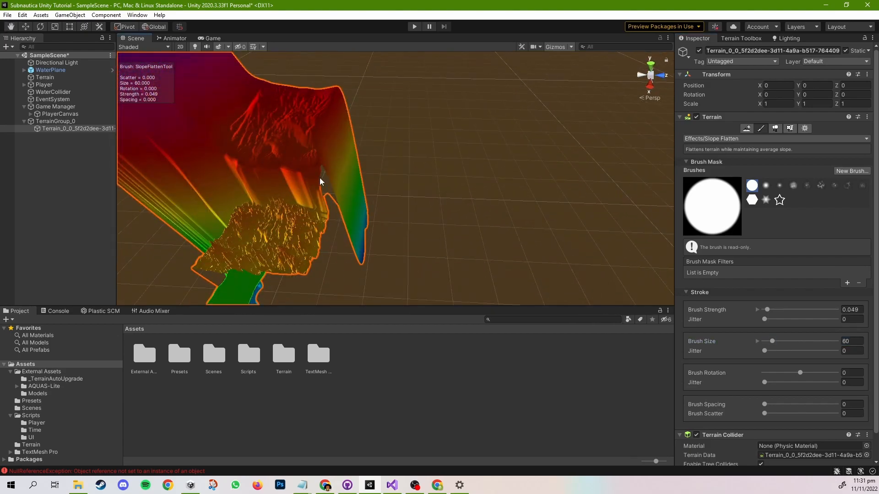
click(417, 206)
right_drag(416, 206, 425, 212)
middle_drag(426, 212, 446, 198)
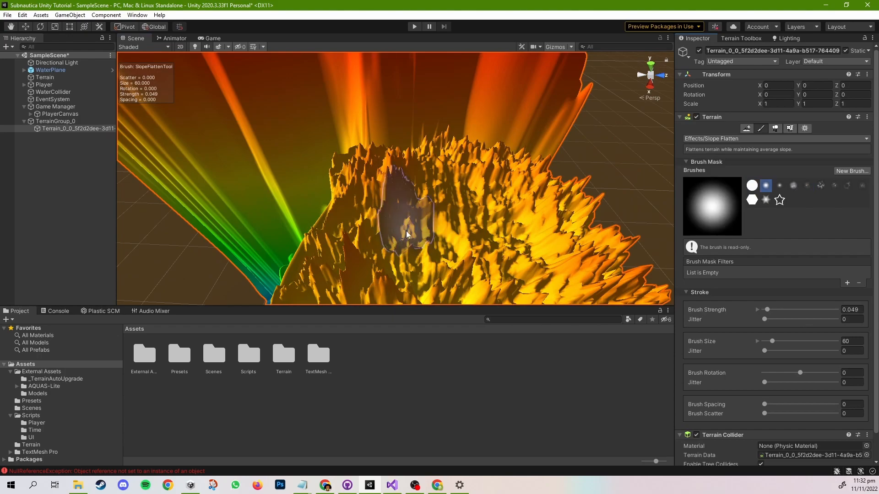
Step: Smudge the plateau's spikes with the Transform/Smudge tool and the blotchy noise brush mask
click(776, 138)
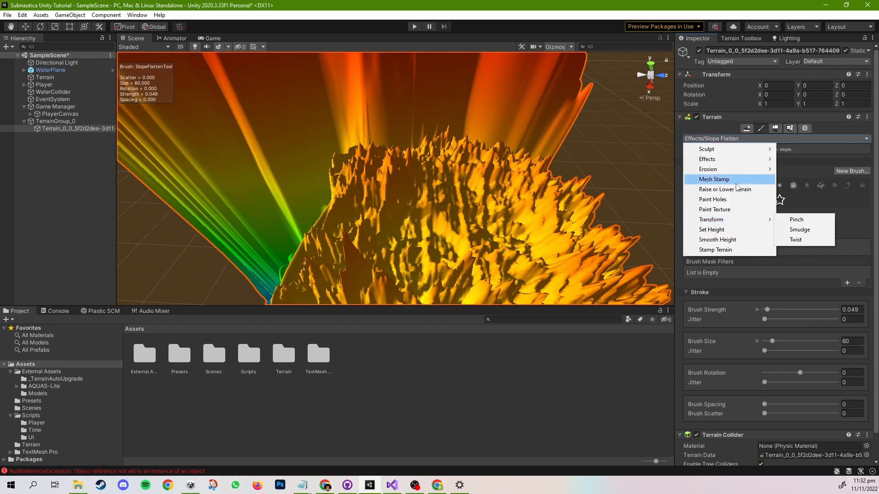
click(796, 229)
mouse_move(357, 259)
alt+mouse_down()
mouse_move(431, 164)
mouse_move(397, 226)
mouse_move(367, 125)
mouse_move(387, 250)
mouse_move(355, 219)
mouse_move(355, 177)
mouse_move(411, 198)
mouse_move(396, 216)
mouse_move(448, 154)
mouse_move(455, 203)
alt+mouse_up()
click(820, 192)
Step: Reshape the cliff below the yellow plateau with Set Height at size 19 and strength 1, using the noise mask
click(776, 138)
click(712, 230)
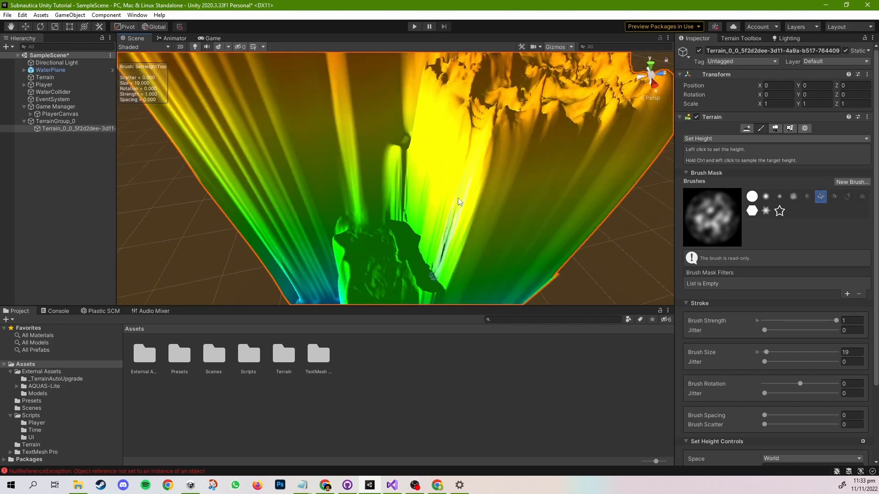
scroll(553, 257, down, 5)
scroll(553, 257, up, 3)
Step: Apply Wind Erosion across the cliff face
click(732, 138)
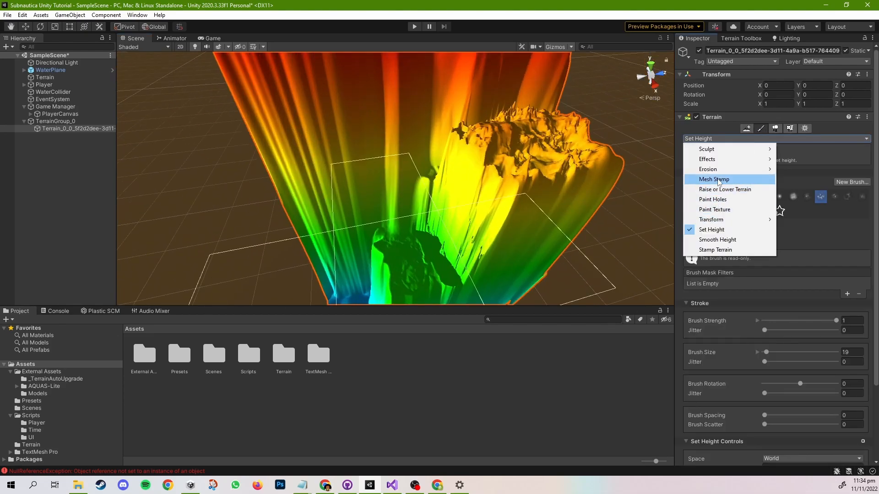
mouse_move(727, 169)
click(793, 189)
drag(366, 183, 320, 180)
Step: Switch to Thermal Erosion at size 100 and strength 1 and work over the cliffs around the lower ledges
click(732, 139)
click(793, 180)
scroll(320, 188, down, 3)
middle_drag(307, 187, 343, 200)
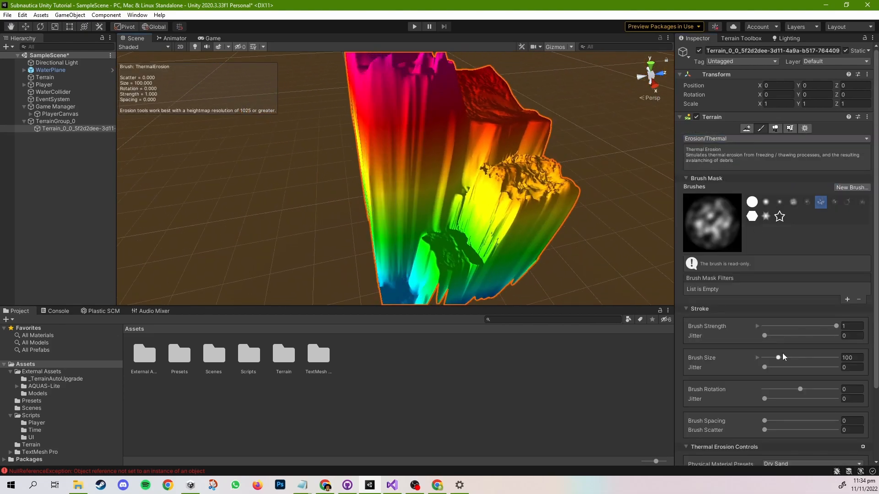
alt+drag(366, 215, 492, 210)
Step: Cut into the cliff face beside the yellow plateau with the Set Height brush
click(732, 139)
click(718, 230)
mouse_move(403, 151)
mouse_down()
mouse_move(424, 204)
mouse_move(412, 247)
mouse_up()
Step: Soften the cliff below the yellow plateau with Slope Flatten at size 60 and strength 0.049, using the noise mask
click(723, 138)
mouse_move(723, 159)
click(801, 179)
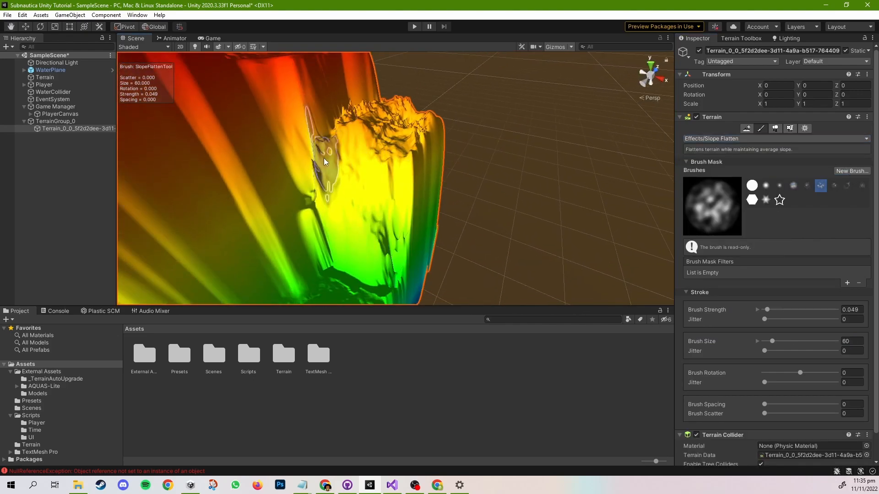
alt+drag(337, 213, 420, 238)
mouse_move(424, 195)
alt+mouse_down()
mouse_move(555, 155)
mouse_move(460, 199)
mouse_move(303, 206)
mouse_move(327, 220)
alt+mouse_up()
Step: Terrace the lower green cliff with the solid round mask at size 31 and strength 1, and return to Slope Flatten
click(732, 138)
click(751, 180)
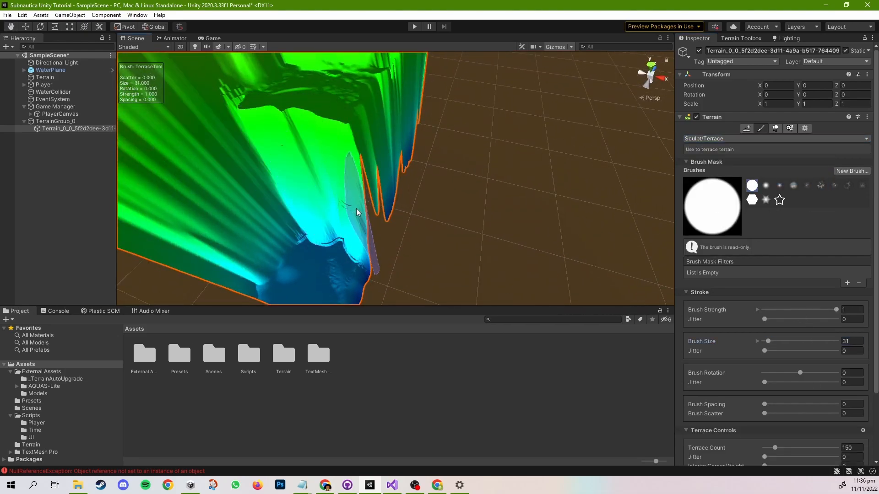
click(732, 139)
click(723, 220)
click(732, 138)
click(801, 170)
click(732, 139)
click(801, 180)
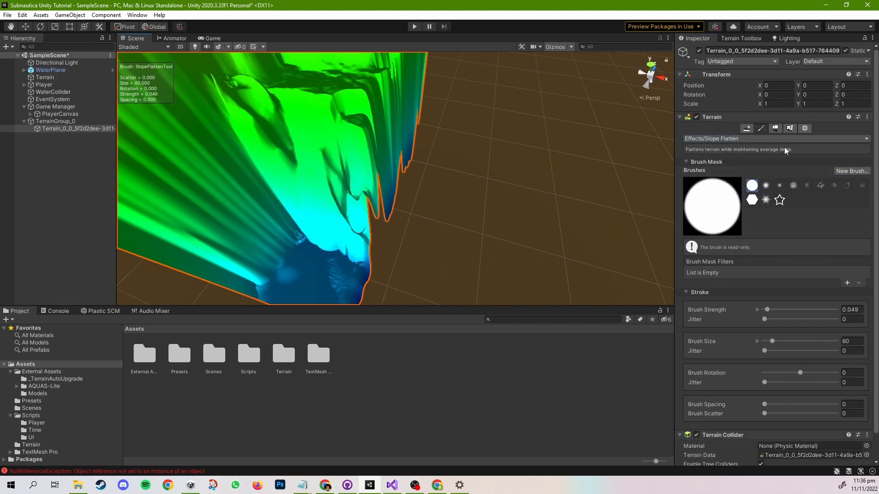
Step: Work over the lower green cliff with Sharpen Peaks at size 100 and strength 1, and switch to Thermal Erosion
click(732, 138)
click(801, 170)
drag(312, 137, 338, 197)
click(737, 139)
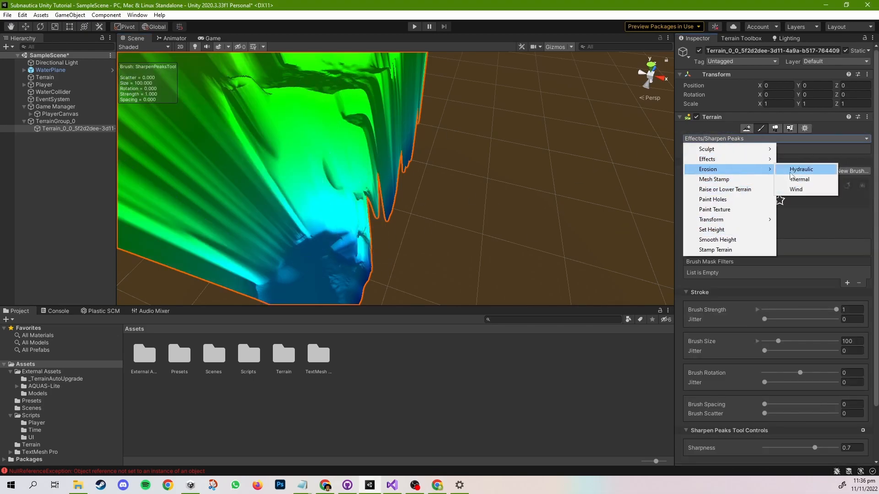
click(801, 178)
right_drag(362, 247, 718, 138)
Step: Turn off the altitude heatmap and switch to the Raise or Lower Terrain tool
click(787, 39)
click(742, 39)
click(697, 39)
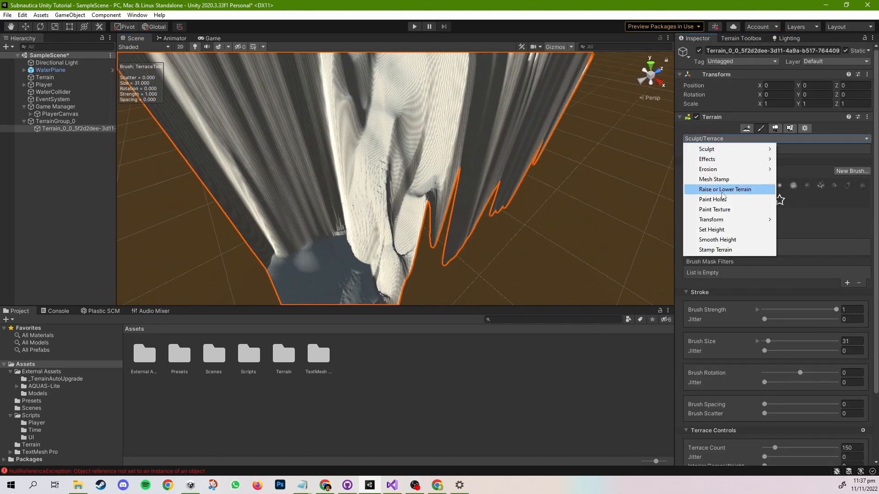
click(724, 189)
right_drag(439, 165, 410, 136)
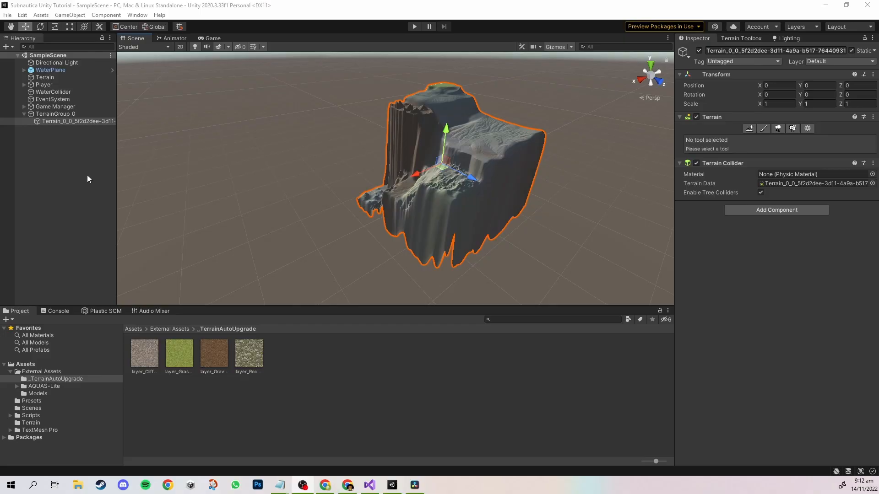
Step: Roughen the slope below the grassy summit with Raise or Lower Terrain at size 28 and strength 0.043, using the noise mask
click(769, 138)
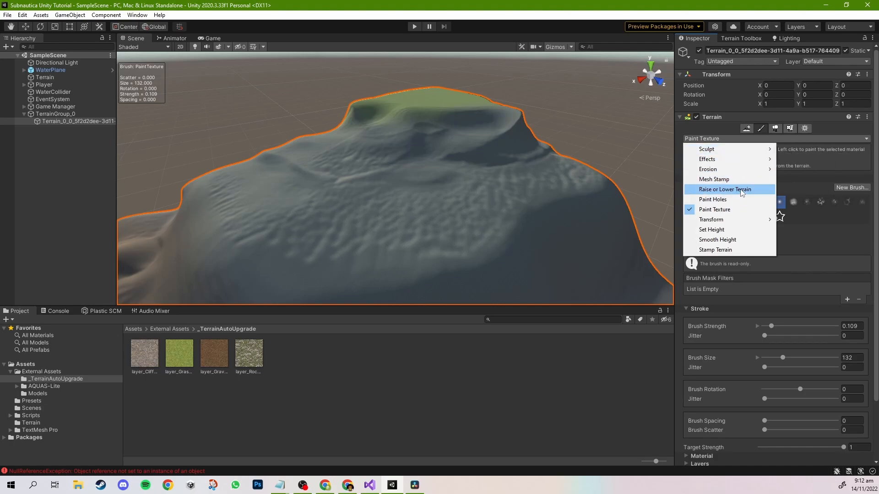
click(723, 189)
mouse_move(607, 183)
mouse_down()
mouse_move(314, 148)
mouse_move(521, 191)
mouse_move(462, 102)
mouse_move(314, 186)
mouse_move(353, 131)
mouse_move(457, 232)
mouse_move(355, 149)
mouse_move(459, 241)
mouse_move(233, 189)
mouse_up()
scroll(366, 196, down, 5)
mouse_move(370, 197)
middle_down()
mouse_move(373, 120)
mouse_move(279, 171)
middle_up()
scroll(373, 120, up, 5)
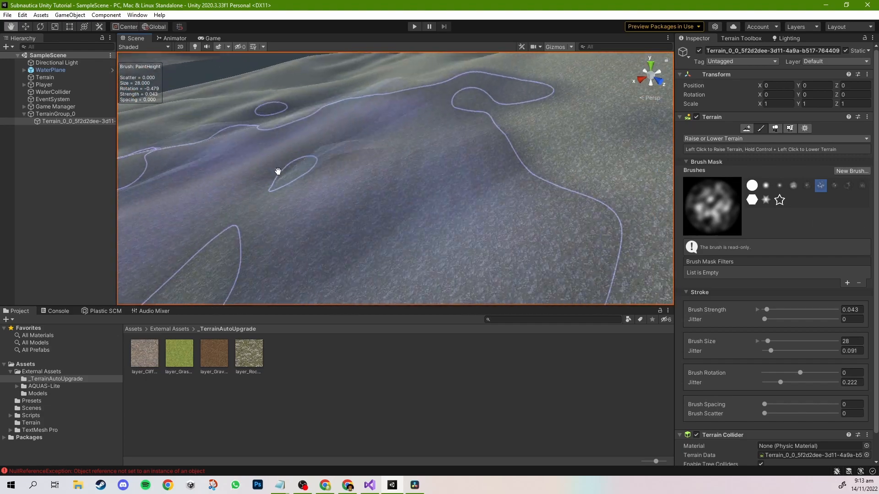
scroll(278, 171, down, 5)
right_drag(278, 170, 502, 226)
scroll(502, 226, up, 5)
middle_drag(330, 282, 462, 220)
Step: Show the neighbor-terrain outlines and examine the tile and the space around it
click(746, 130)
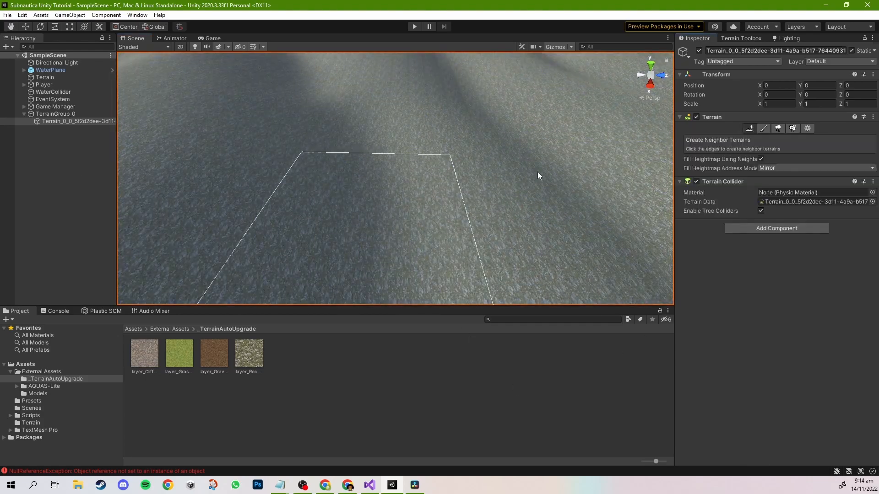
right_drag(490, 230, 427, 149)
scroll(427, 149, down, 5)
middle_drag(427, 149, 388, 241)
scroll(425, 161, down, 5)
scroll(425, 161, up, 5)
middle_drag(425, 161, 372, 110)
scroll(374, 157, down, 5)
Step: Set the terrain width and terrain length to 200 in the terrain's mesh resolution settings
click(807, 129)
scroll(836, 280, down, 3)
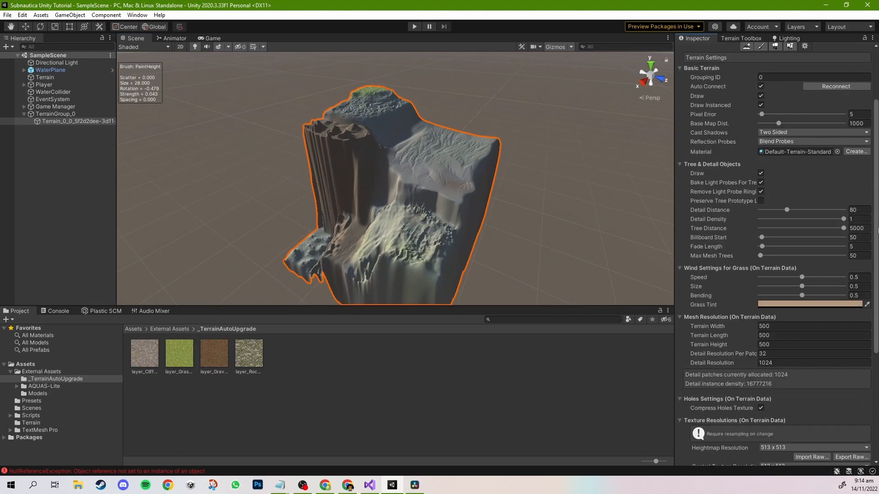
scroll(846, 282, down, 4)
scroll(840, 283, up, 2)
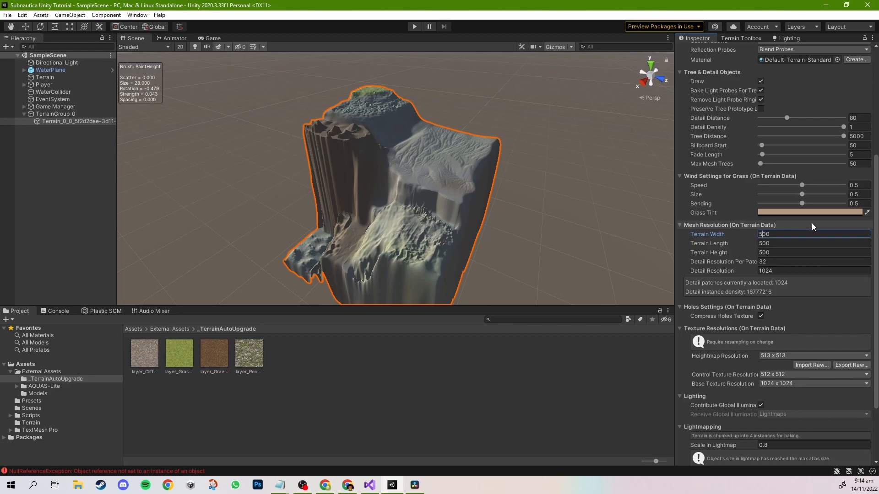
key(BackSpace)
text(2)
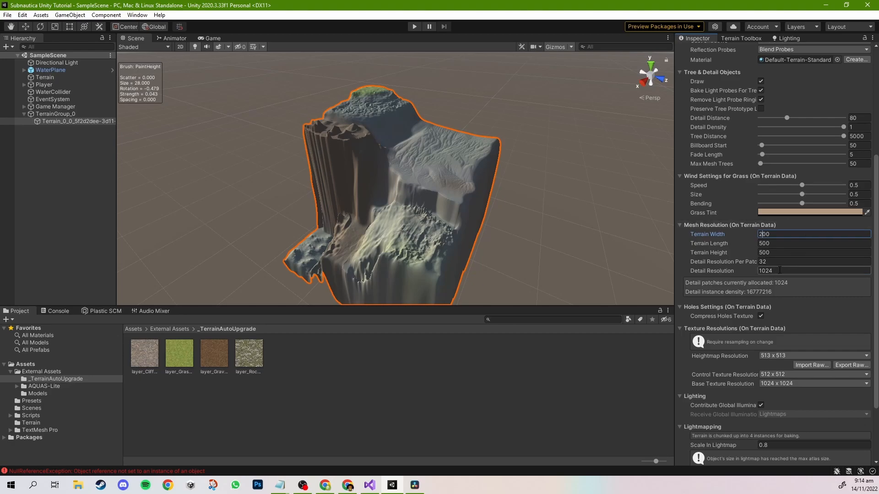
key(Tab)
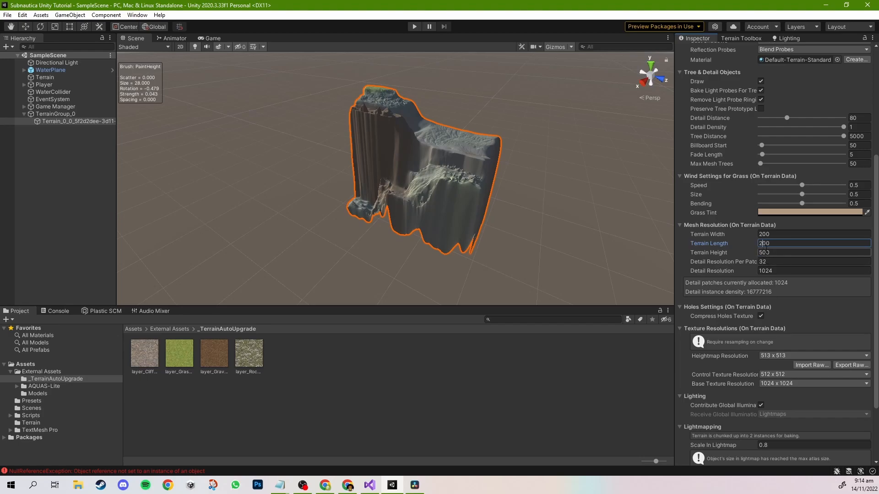
Step: Set the terrain height to 300
click(771, 253)
scroll(399, 141, up, 5)
middle_drag(393, 138, 408, 176)
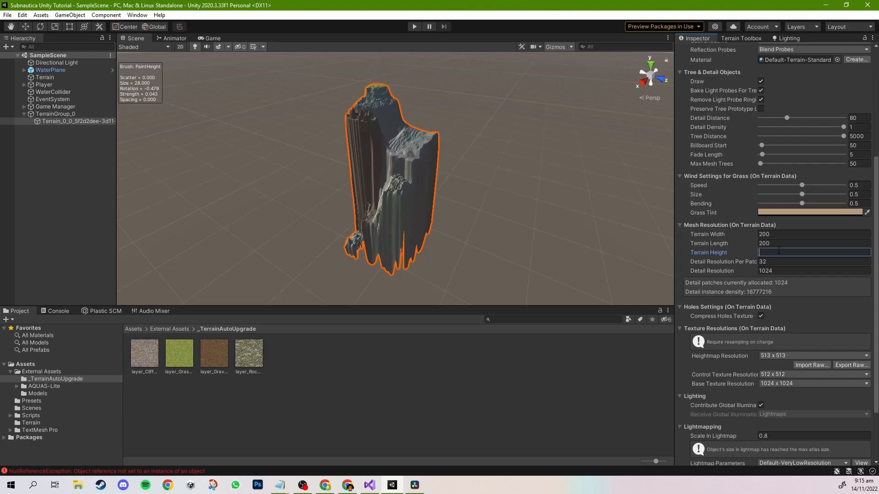
text(300)
key(Return)
scroll(459, 205, up, 5)
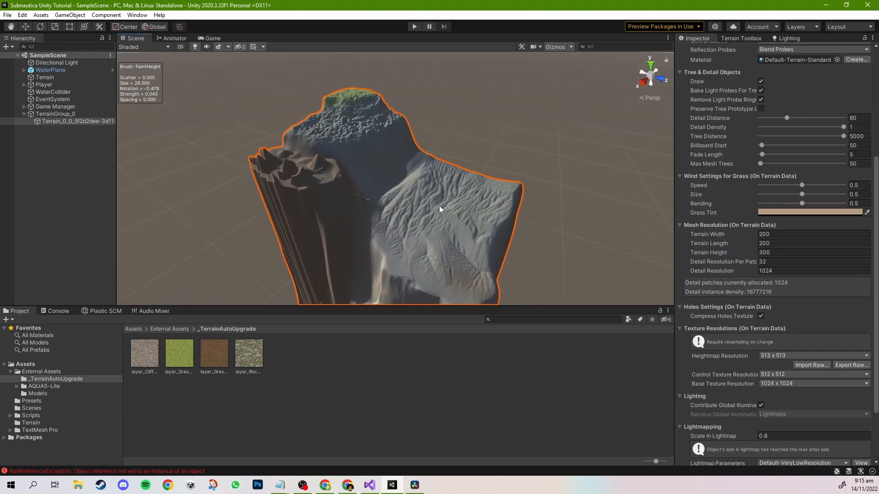
Step: Examine the proportions of the resized terrain around the summit, spikes and rippled plateau
scroll(438, 205, up, 8)
right_drag(512, 238, 335, 136)
scroll(337, 140, down, 8)
alt+drag(293, 155, 429, 208)
scroll(430, 208, up, 4)
middle_drag(430, 208, 367, 219)
scroll(471, 198, down, 6)
scroll(389, 183, down, 3)
middle_drag(394, 180, 616, 214)
scroll(616, 214, down, 3)
scroll(437, 257, up, 2)
mouse_move(439, 197)
middle_down()
mouse_move(451, 226)
mouse_move(452, 201)
middle_up()
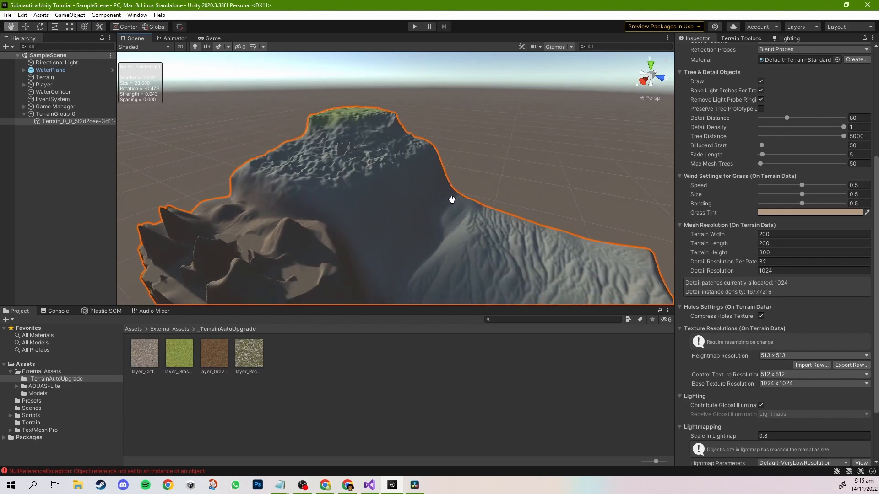
scroll(437, 206, down, 1)
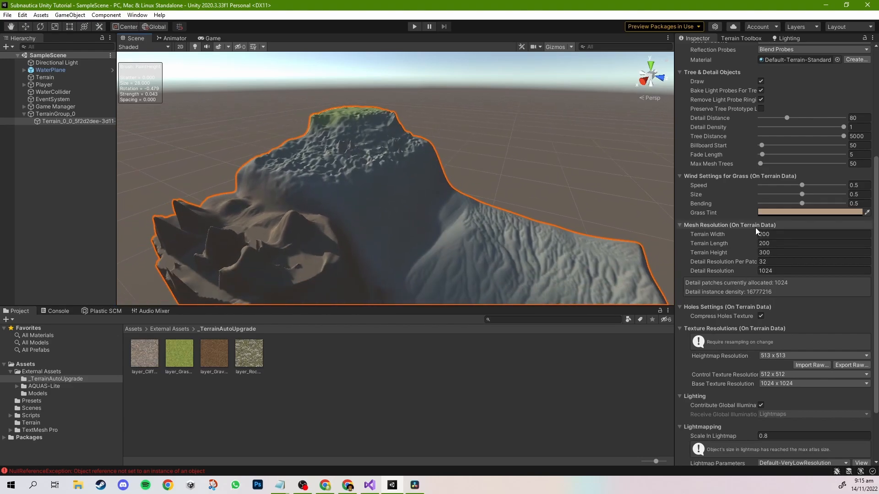
Step: Return to Raise or Lower Terrain and set up the cellular brush mask at size 3 with size jitter 0.05
scroll(755, 227, up, 8)
click(761, 130)
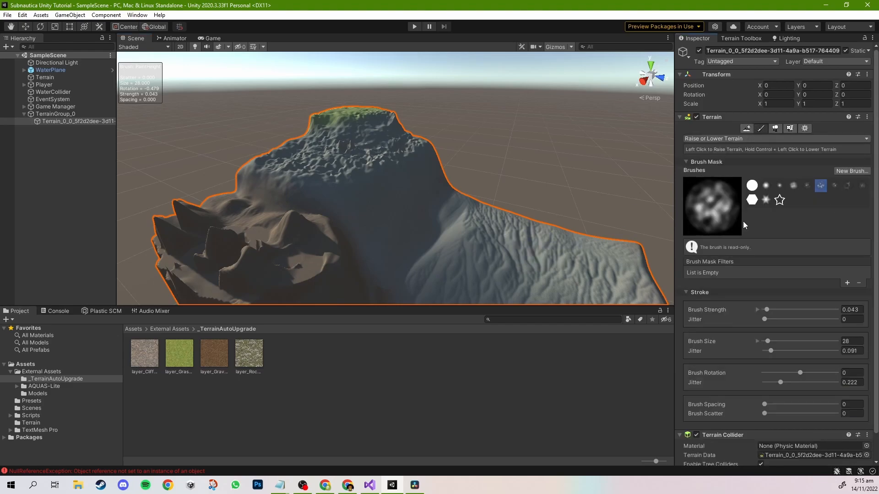
click(793, 185)
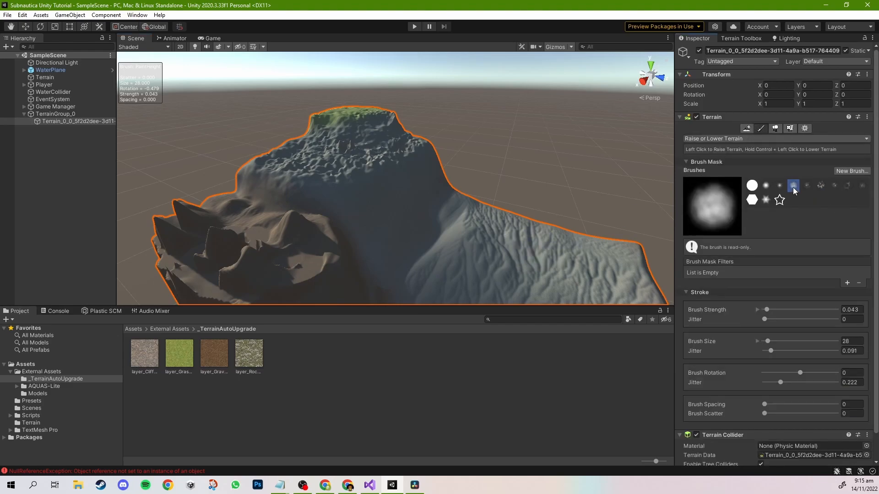
click(372, 240)
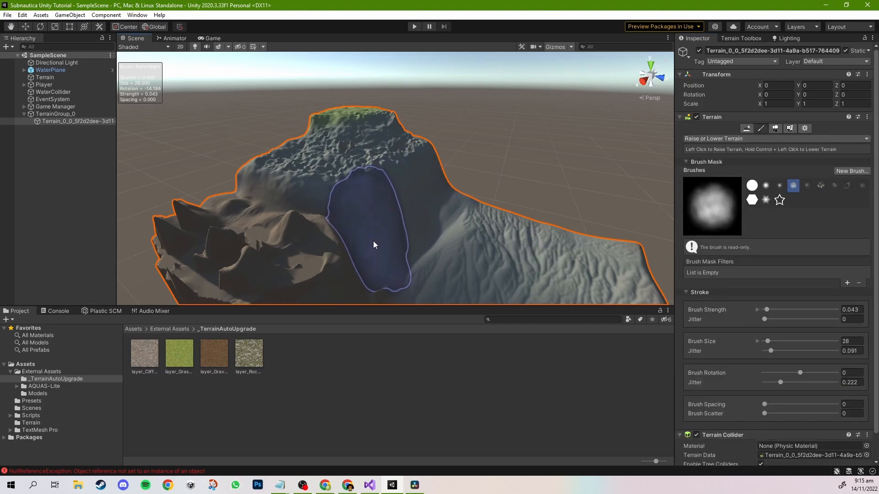
click(848, 185)
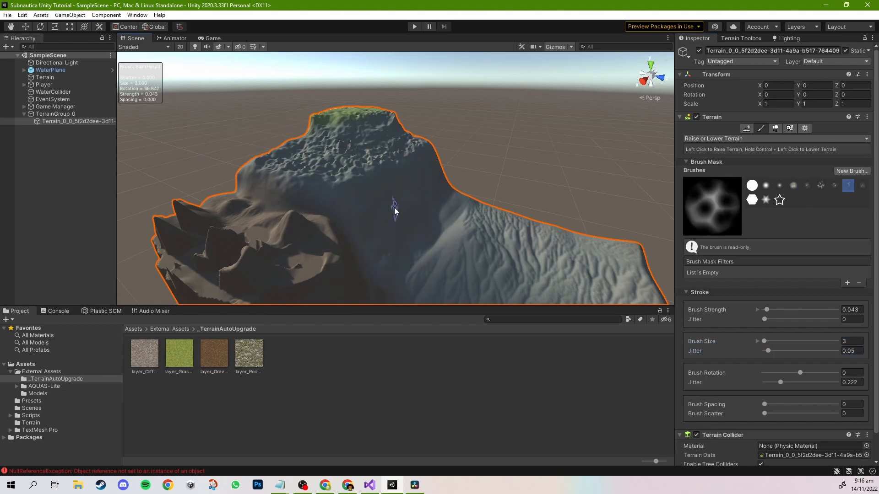
Step: Examine the small brush against the spiked cliff and the terrain's steep sides
key(w)
mouse_move(421, 160)
right_down()
mouse_move(500, 217)
mouse_move(355, 210)
mouse_move(422, 201)
right_up()
mouse_move(422, 201)
alt+mouse_down()
mouse_move(378, 180)
mouse_move(471, 188)
mouse_move(461, 252)
alt+mouse_up()
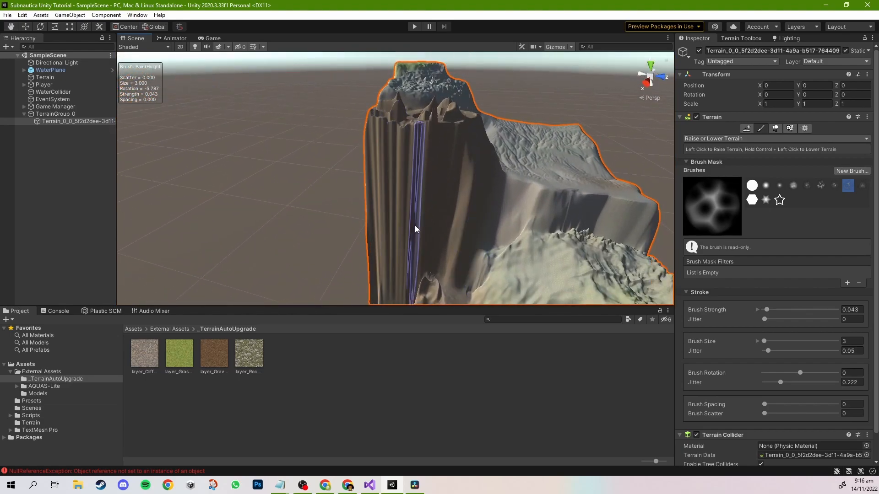
middle_drag(442, 270, 482, 122)
scroll(483, 122, down, 3)
mouse_move(422, 151)
middle_down()
mouse_move(368, 230)
mouse_move(424, 160)
middle_up()
scroll(373, 228, down, 3)
alt+drag(423, 161, 342, 170)
scroll(844, 169, down, 1)
alt+drag(458, 201, 540, 160)
middle_drag(482, 192, 519, 170)
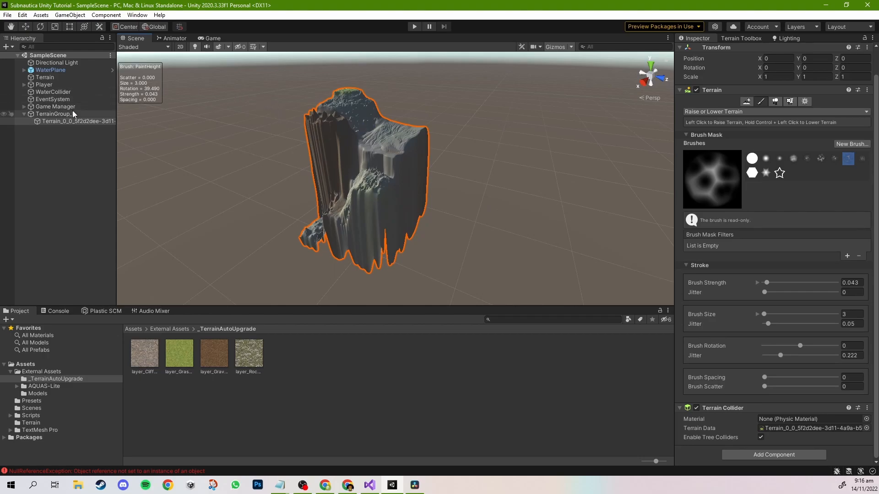
Step: Duplicate the WaterPlane object and ready the copy for moving
click(59, 173)
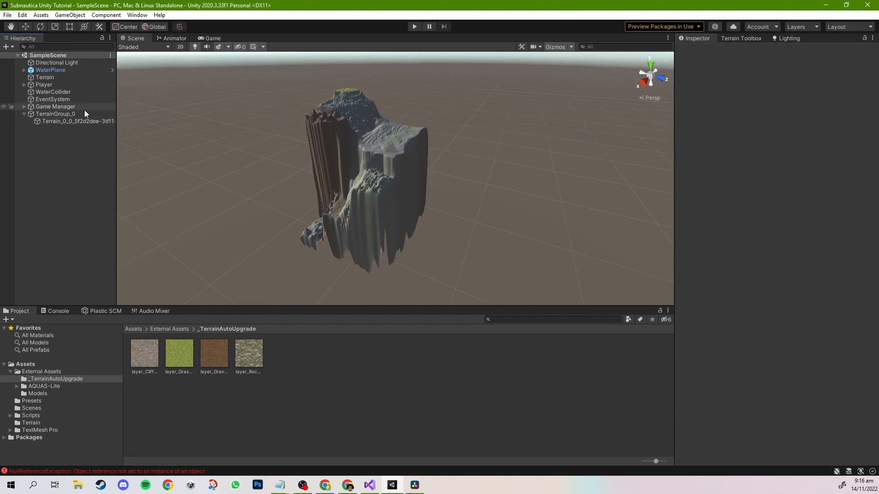
click(43, 71)
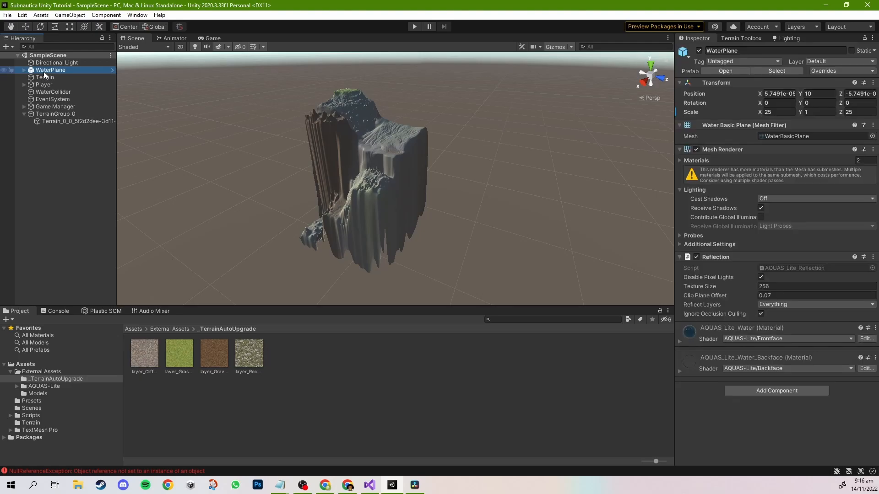
key(ctrl+d)
key(w)
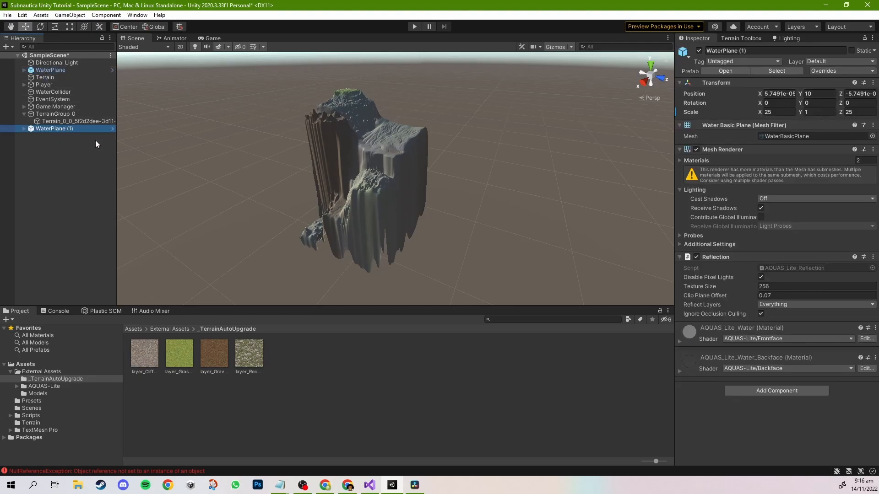
Step: Move TerrainGroup_0 beside the original water area, to X -407 and Z -47
scroll(284, 203, down, 3)
scroll(284, 203, down, 5)
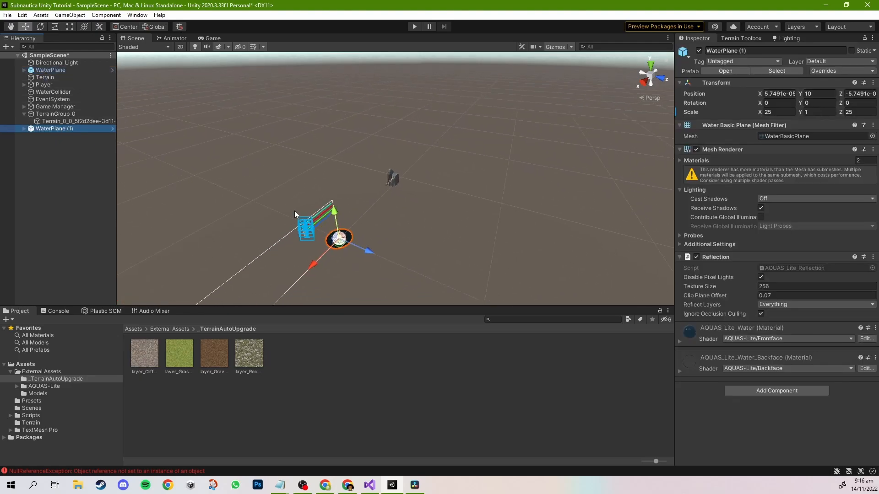
click(65, 114)
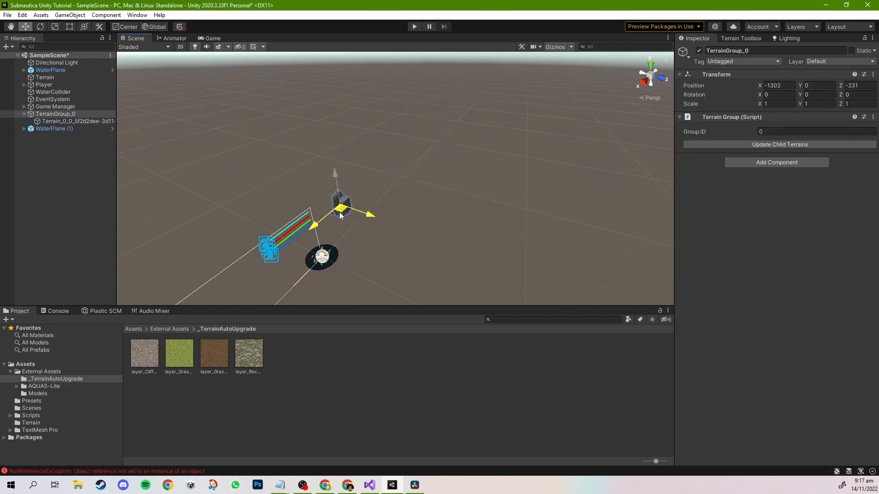
scroll(344, 241, up, 5)
Step: Move the duplicate water plane over the new terrain and raise it toward the summit
click(55, 129)
drag(237, 295, 316, 235)
drag(332, 179, 335, 115)
click(650, 66)
scroll(577, 145, up, 8)
middle_drag(577, 145, 343, 200)
scroll(320, 194, down, 2)
Step: Align the duplicate water plane just below the grassy summit at X -312, Y 294, Z 53
click(650, 75)
drag(402, 170, 411, 155)
click(650, 75)
right_drag(480, 165, 365, 106)
middle_drag(508, 256, 509, 174)
scroll(537, 211, down, 3)
right_drag(510, 174, 449, 201)
mouse_move(448, 201)
middle_down()
mouse_move(436, 179)
mouse_move(435, 197)
middle_up()
key(w)
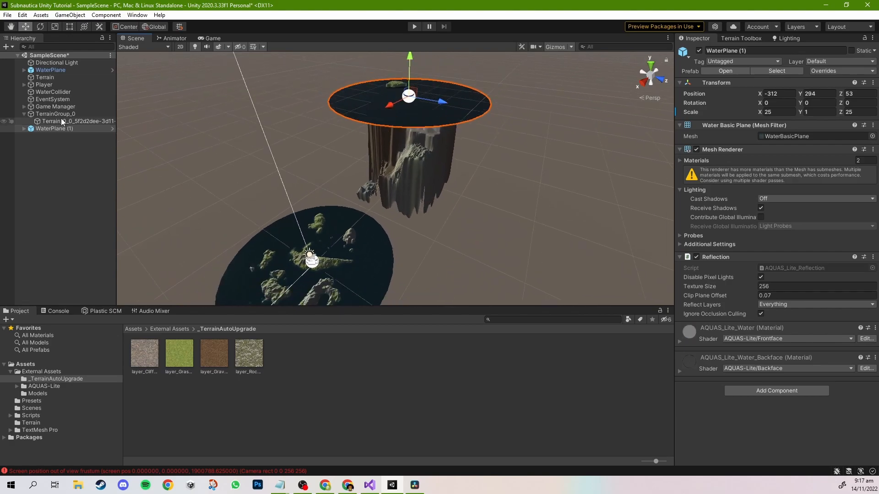
Step: Parent the duplicate water plane to TerrainGroup_0 and move the group to X -479, Y -283, Z -79
drag(55, 130, 50, 112)
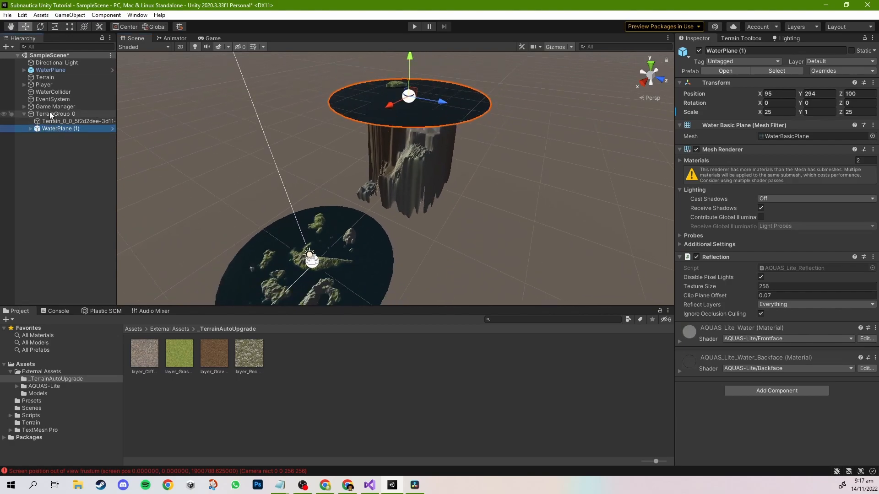
click(49, 113)
drag(407, 122, 424, 188)
right_drag(409, 220, 401, 166)
middle_drag(402, 166, 327, 109)
drag(375, 183, 377, 199)
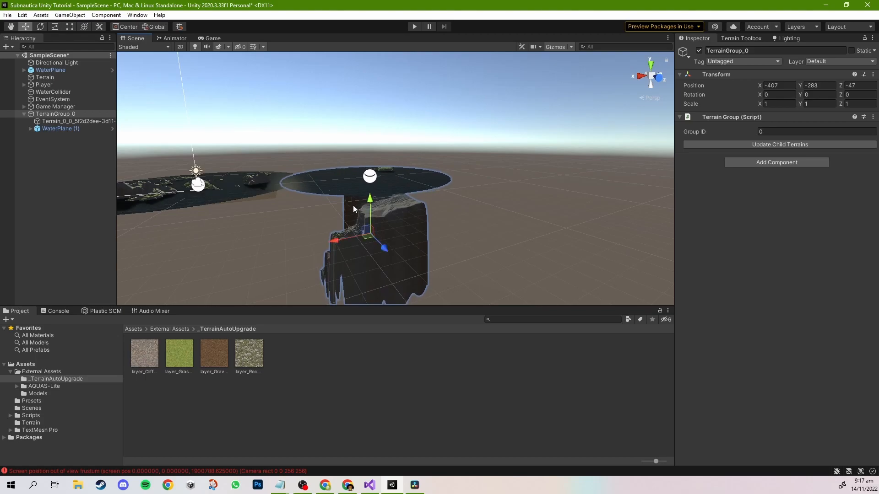
drag(369, 242, 389, 227)
mouse_move(319, 217)
middle_down()
mouse_move(284, 229)
mouse_move(308, 215)
middle_up()
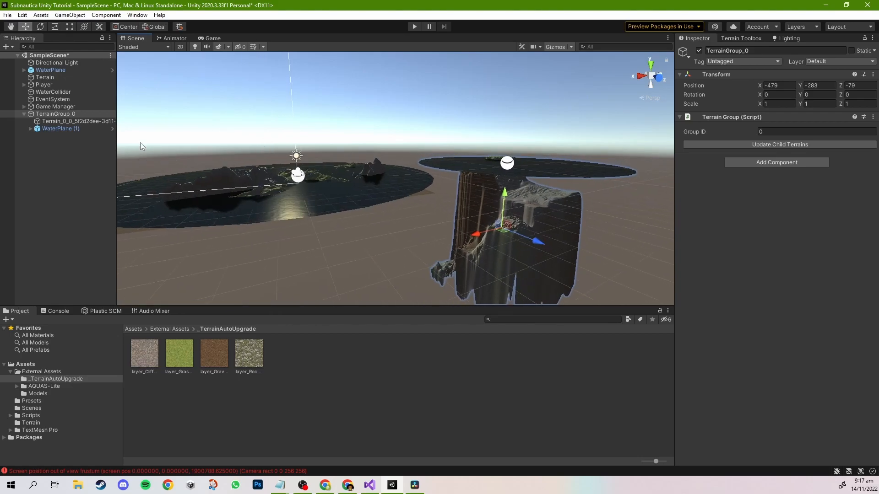
Step: Move the Player over to the new terrain, to X -476.4 and Z -85.8
click(59, 85)
key(f)
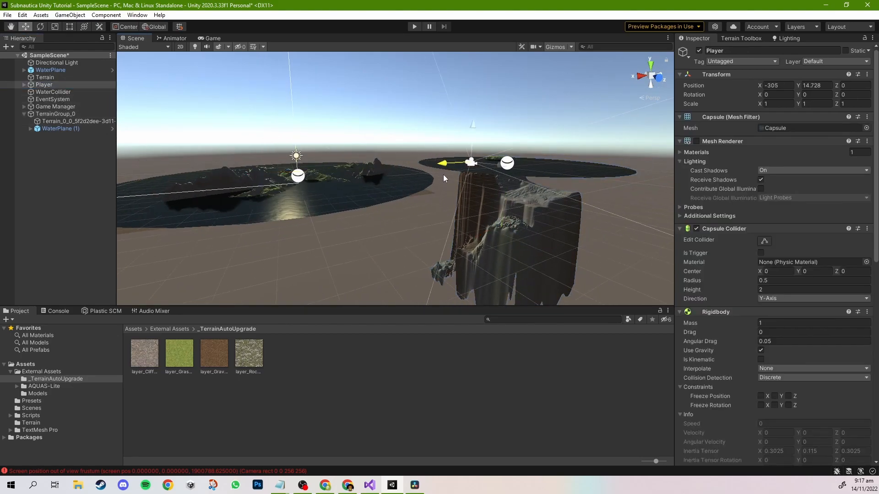
scroll(479, 174, down, 3)
drag(391, 184, 432, 149)
right_drag(431, 149, 402, 168)
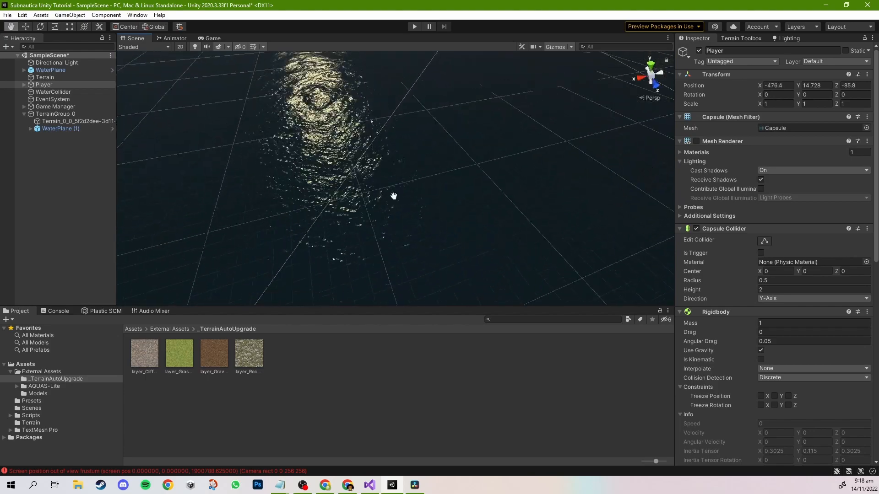
Step: Shift the Player above the grassy summit, to about X -464.8 and Z -84
scroll(455, 145, down, 8)
key(f)
scroll(391, 223, down, 8)
mouse_move(386, 186)
mouse_down()
mouse_move(375, 243)
mouse_move(376, 189)
mouse_up()
key(f)
scroll(363, 95, down, 5)
Step: Lower the Player in stages toward the grass on the summit
drag(374, 67, 390, 249)
scroll(391, 249, down, 6)
key(f)
drag(395, 153, 408, 252)
scroll(408, 252, down, 5)
key(f)
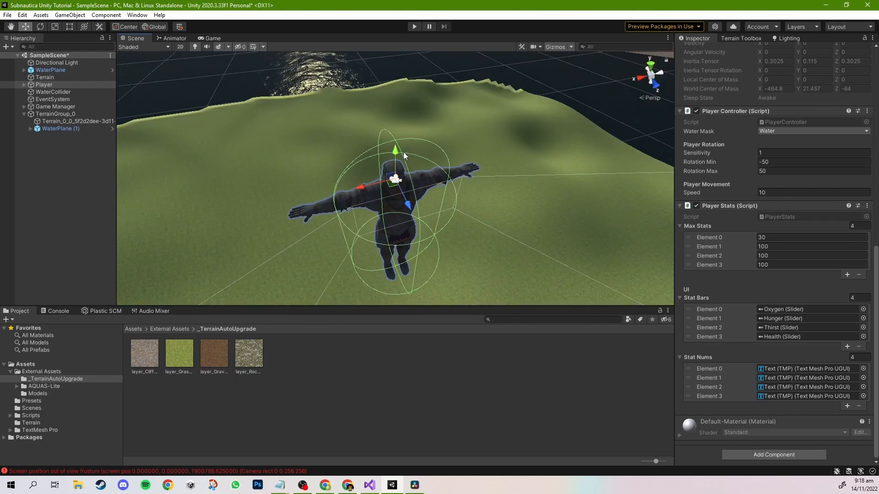
drag(395, 156, 428, 294)
scroll(427, 293, down, 6)
key(f)
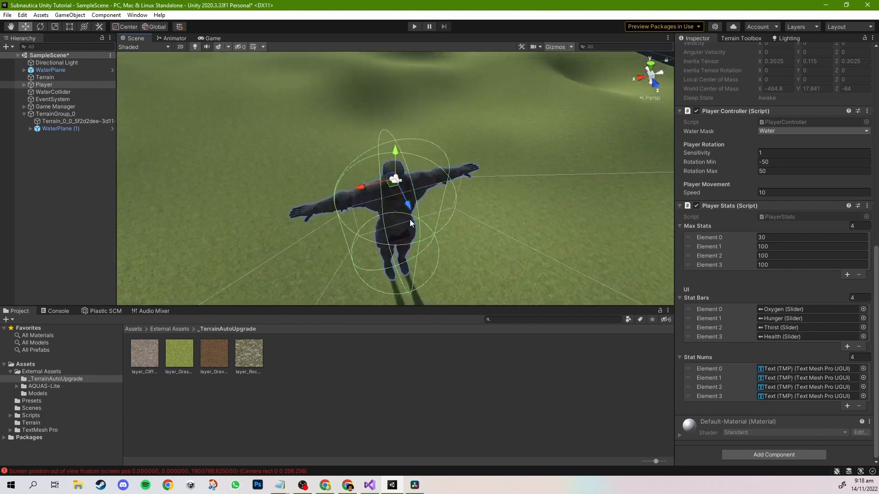
Step: Adjust the Player's height slightly so the feet rest on the grass
alt+drag(410, 218, 363, 92)
right_drag(362, 92, 227, 168)
scroll(226, 168, down, 4)
drag(458, 68, 459, 66)
scroll(300, 136, down, 5)
scroll(320, 146, up, 4)
scroll(342, 154, down, 2)
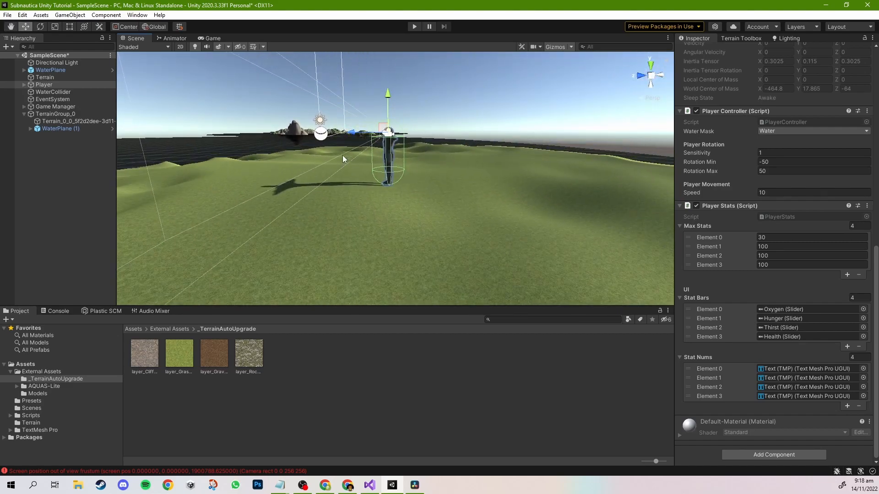
Step: Rotate the whole Player object to about 71° around the Y axis
middle_drag(358, 188, 389, 224)
click(412, 204)
key(e)
click(415, 204)
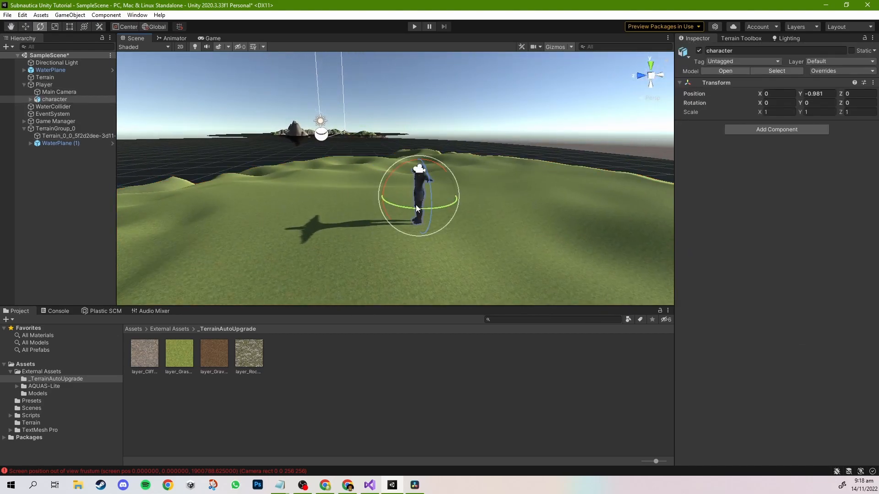
key(ctrl+z)
click(40, 86)
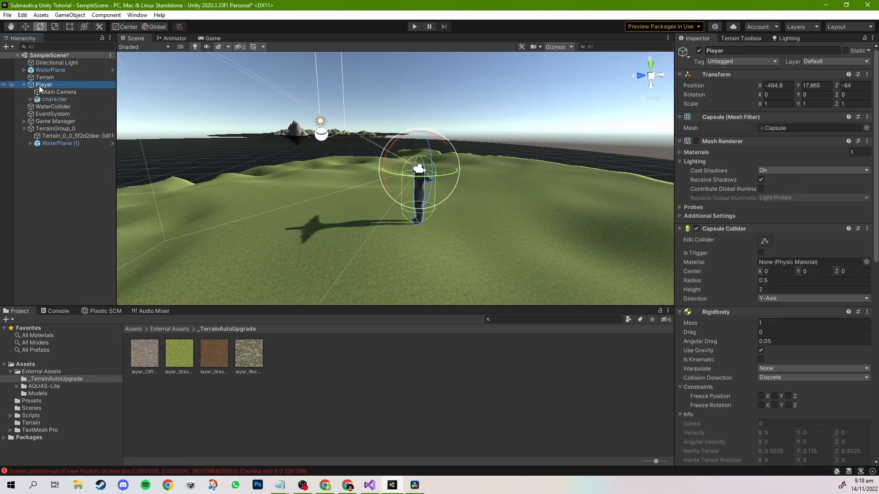
drag(441, 175, 379, 177)
Step: Check the rotated Player on the summit and test-run the scene
middle_drag(378, 179, 465, 124)
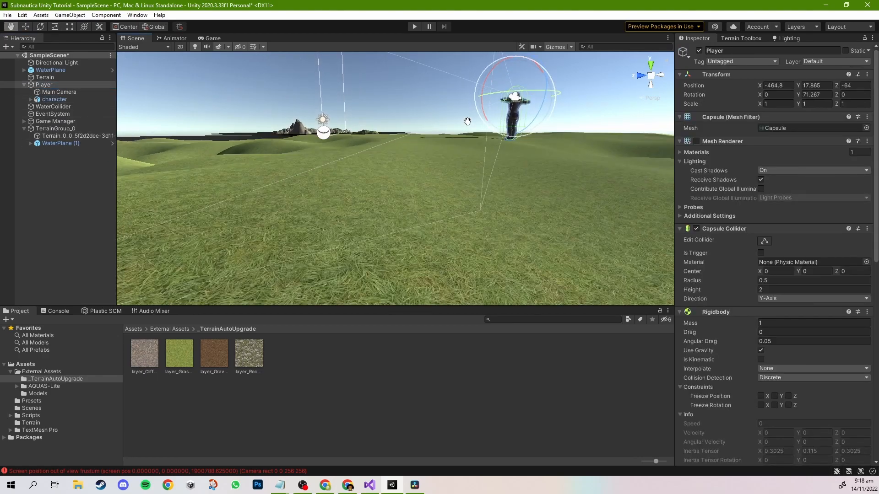
scroll(438, 190, down, 6)
middle_drag(436, 194, 429, 228)
scroll(437, 244, up, 2)
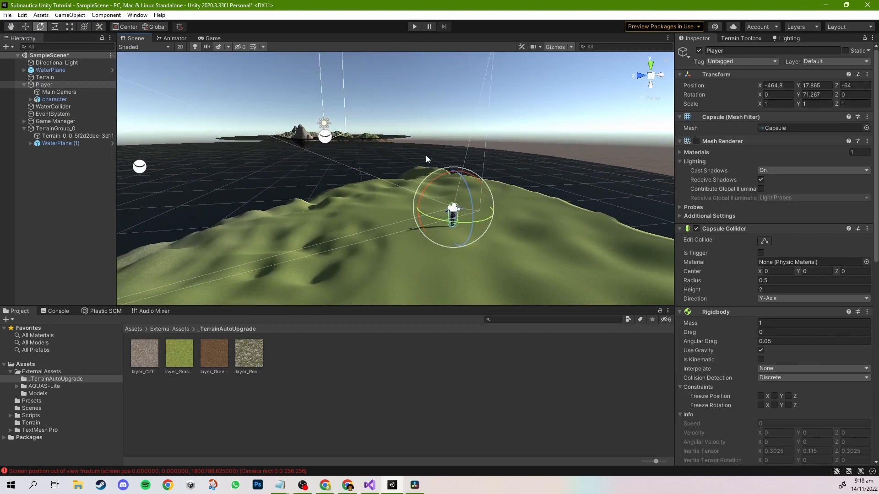
click(416, 27)
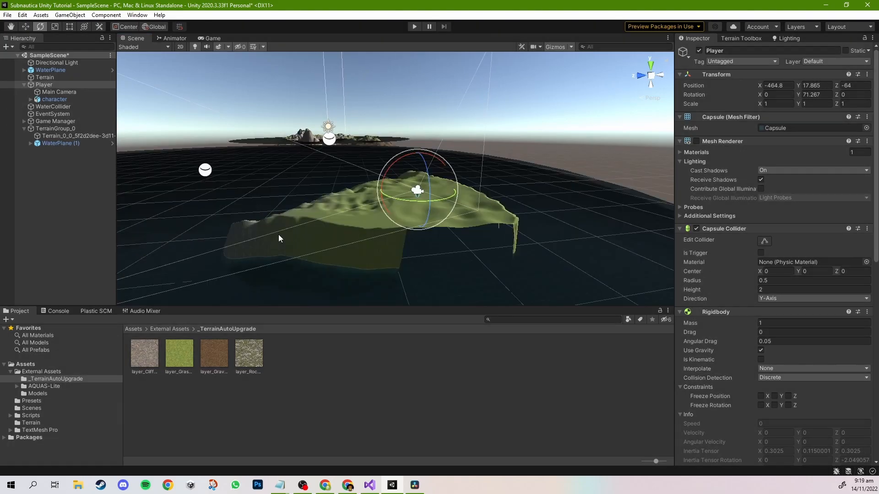
Step: Duplicate WaterCollider, nest the copy under TerrainGroup_0 and reset its Transform
scroll(278, 235, down, 5)
middle_drag(293, 236, 416, 198)
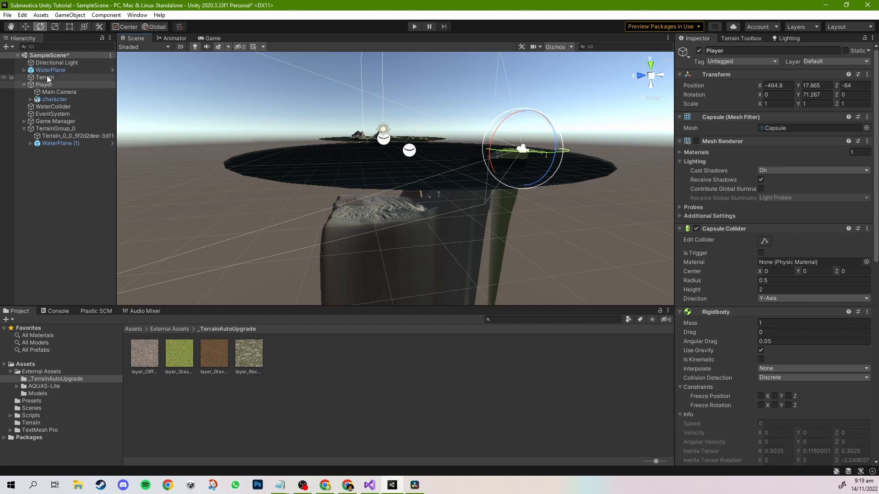
click(22, 70)
click(23, 70)
click(37, 107)
key(ctrl+d)
drag(57, 150, 57, 129)
click(873, 75)
click(824, 83)
Step: Move the copied water collider along X to 102, lining it up with the new terrain
right_drag(503, 174, 729, 186)
key(w)
drag(405, 251, 375, 252)
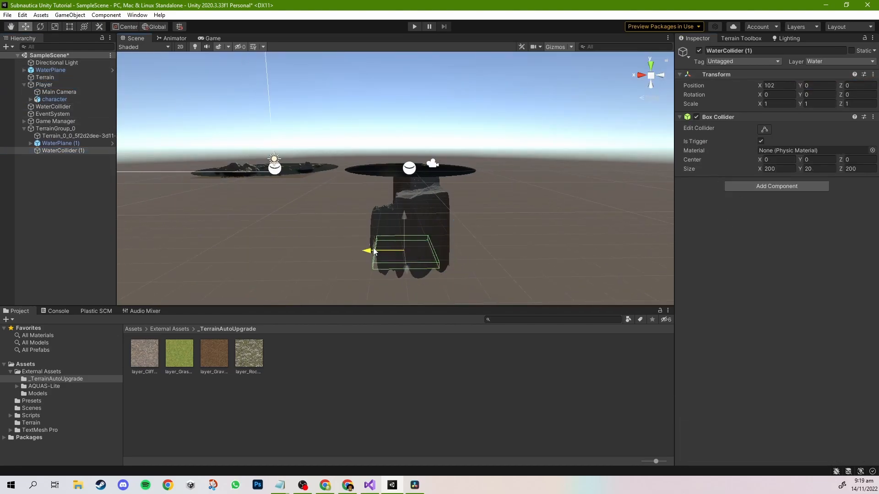
Step: In the front view, resize the copied collider's box to about 207 wide and 269 high, enclosing the terrain up to the water surface
click(649, 65)
drag(405, 171, 410, 169)
scroll(411, 168, up, 3)
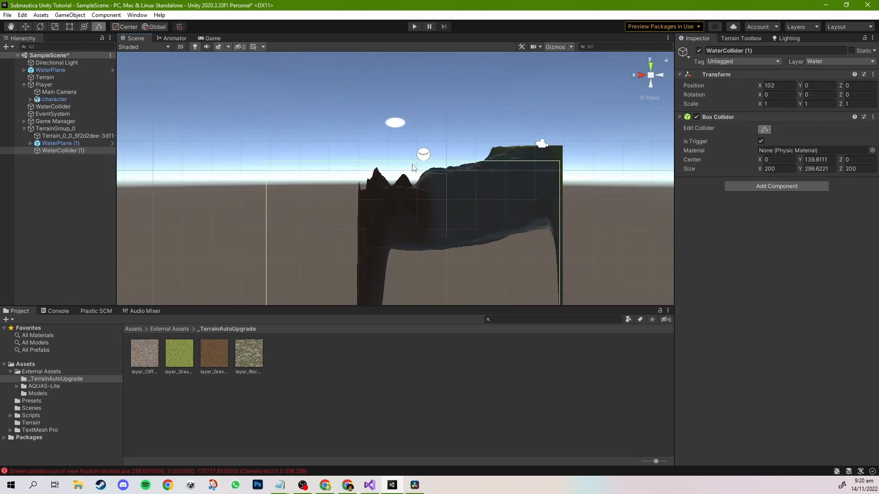
middle_drag(412, 172, 398, 108)
scroll(398, 108, down, 8)
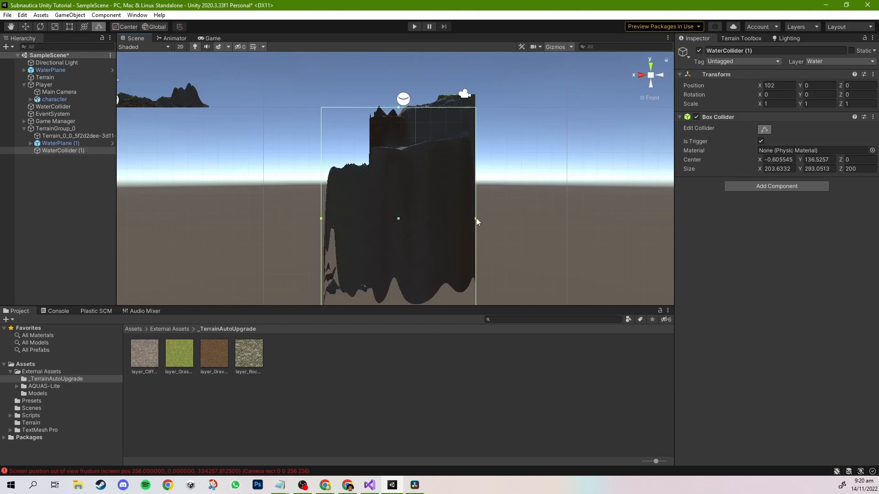
drag(476, 219, 479, 219)
scroll(466, 234, down, 5)
middle_drag(403, 289, 421, 235)
drag(419, 245, 418, 231)
scroll(424, 225, down, 2)
middle_drag(431, 212, 420, 241)
Step: In the side view, move the copied collider to Z 104.7 and stretch its box depth to about 206.6
click(659, 75)
drag(305, 186, 282, 191)
click(763, 129)
drag(375, 182, 403, 182)
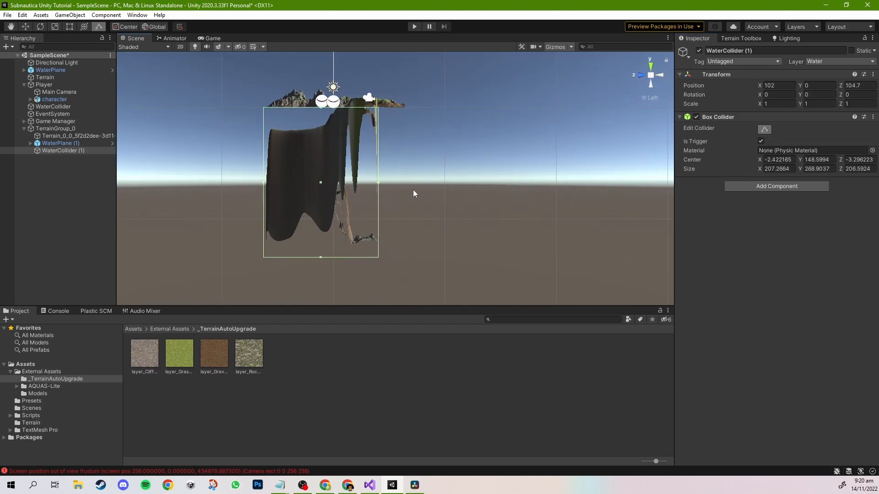
Step: Move WaterPlane (1) and WaterCollider (1) out of TerrainGroup_0 to the scene root
click(659, 75)
click(659, 76)
click(659, 76)
click(651, 75)
alt+drag(457, 124, 435, 183)
middle_drag(435, 183, 428, 229)
scroll(427, 229, up, 4)
click(61, 143)
shift+click(61, 151)
drag(62, 150, 56, 188)
click(55, 143)
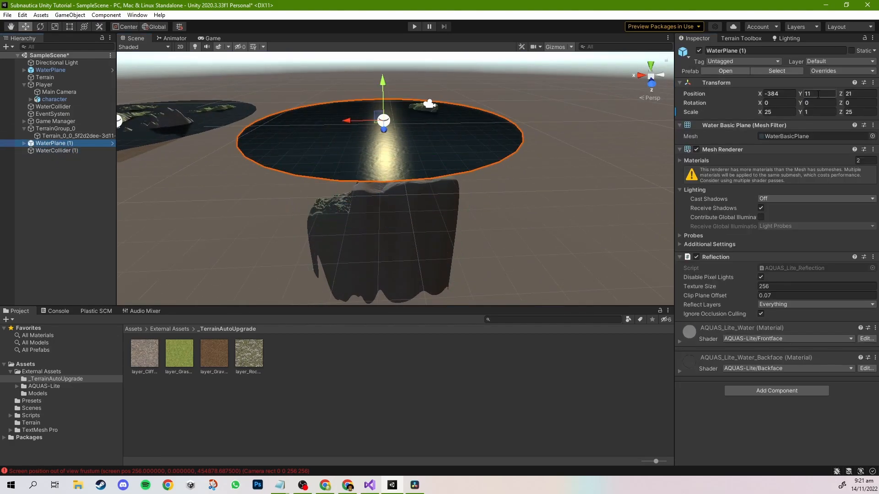
Step: Lower TerrainGroup_0 slightly relative to the detached water plane
click(56, 128)
drag(378, 167, 375, 174)
scroll(376, 174, up, 3)
mouse_move(375, 173)
middle_down()
mouse_move(376, 128)
mouse_move(375, 176)
middle_up()
scroll(375, 176, down, 2)
Step: Nest WaterPlane (1) and WaterCollider (1) under TerrainGroup_0 again
click(54, 143)
shift+click(56, 150)
drag(56, 151, 51, 130)
click(59, 196)
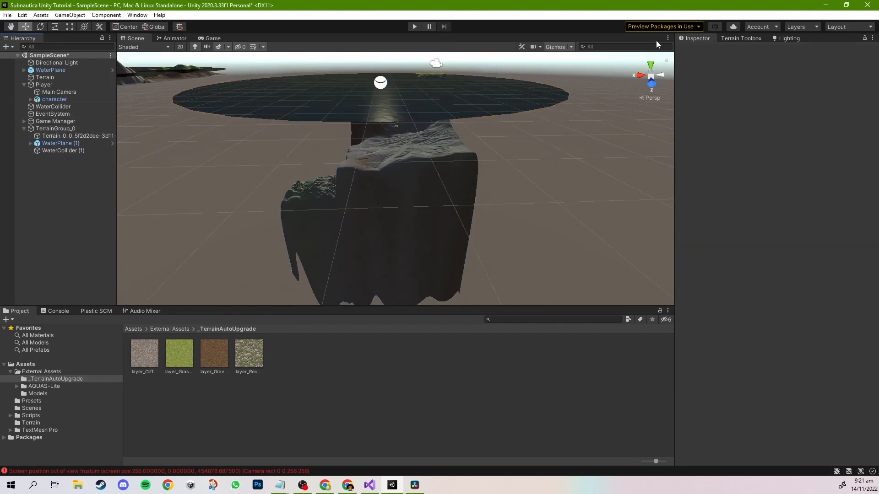
Step: Lower the Player to Y 5.558 so the feet rest on the grass of the lowered terrain
double_click(44, 84)
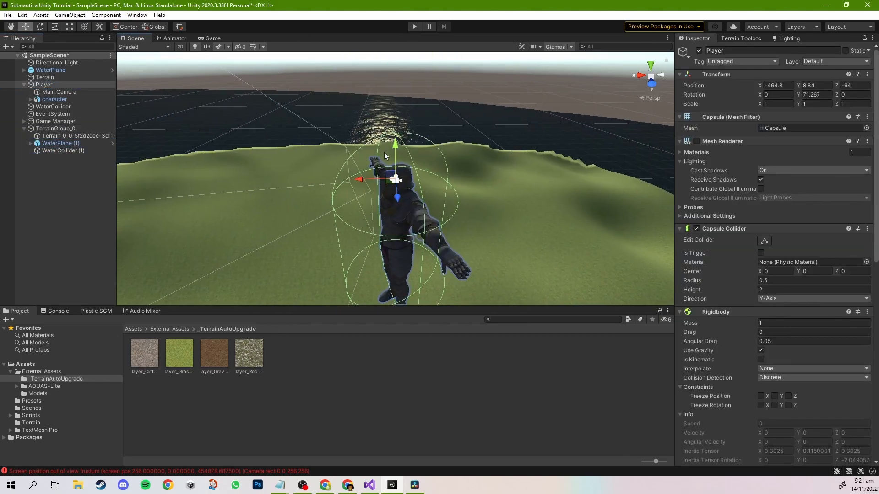
drag(417, 155, 417, 157)
right_drag(417, 156, 328, 191)
scroll(558, 280, down, 3)
middle_drag(558, 280, 462, 212)
scroll(462, 212, down, 3)
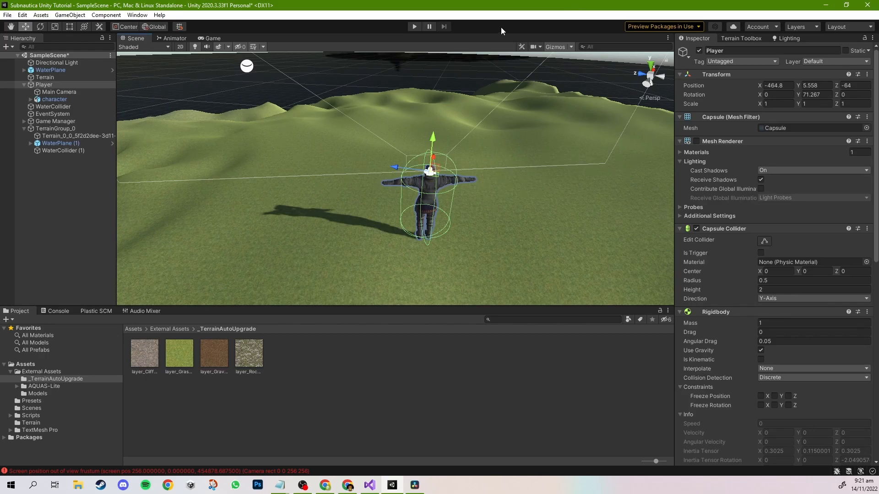
Step: Play-test the scene by walking from the summit into the water and swimming down past the underwater terrain to its deepest level, and stop the game
click(417, 26)
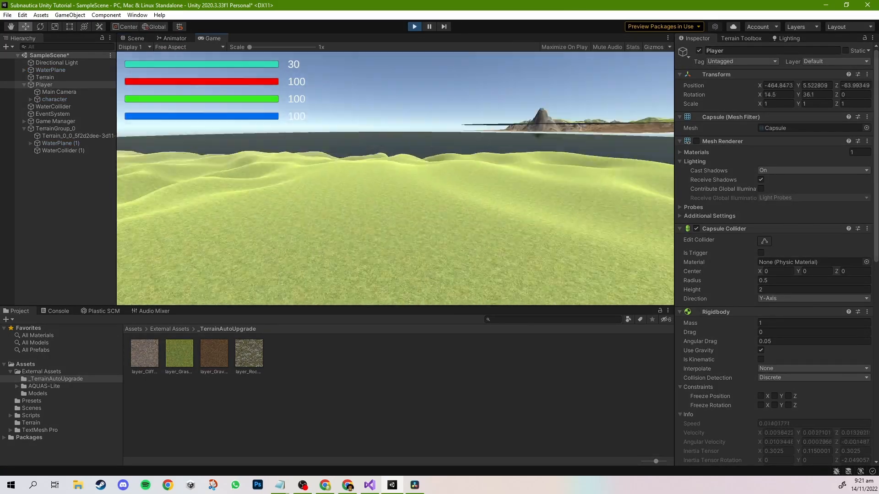
key(w)
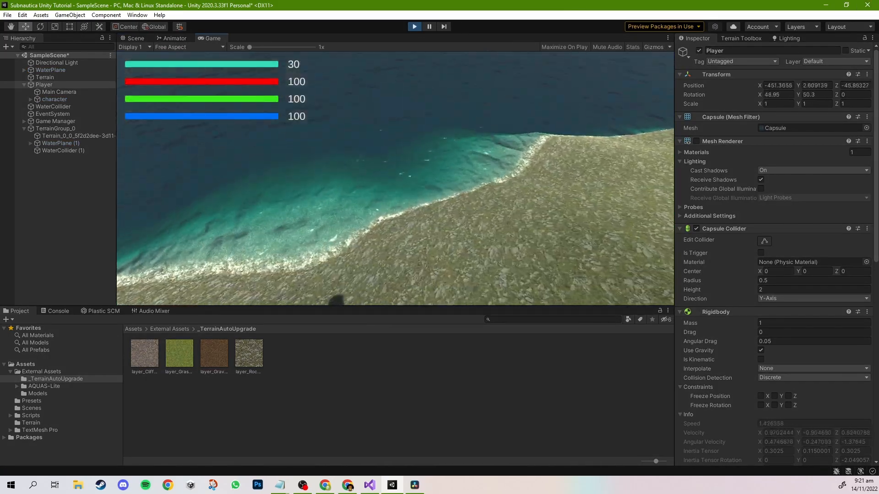
key(w)
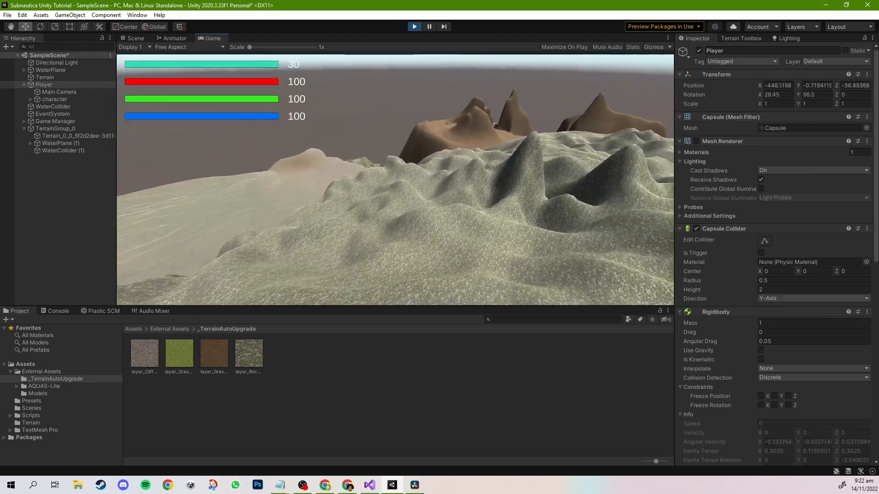
key(w)
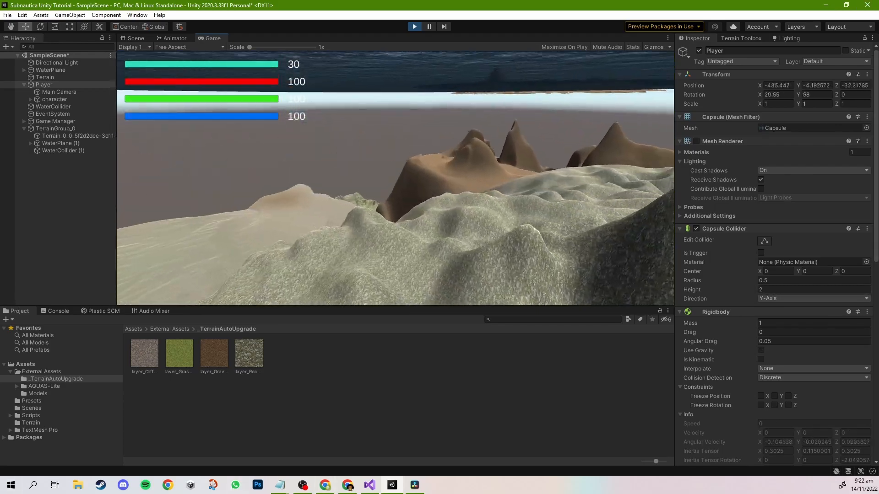
key(w)
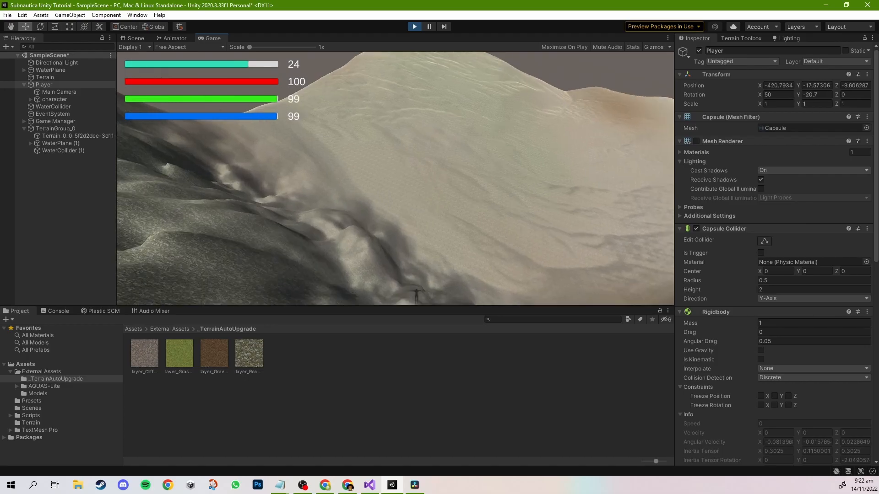
key(w)
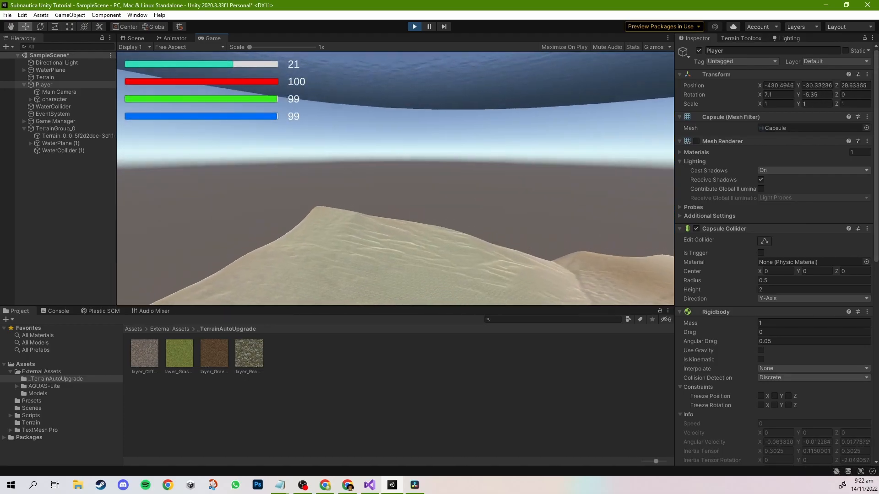
key(w)
key(w)
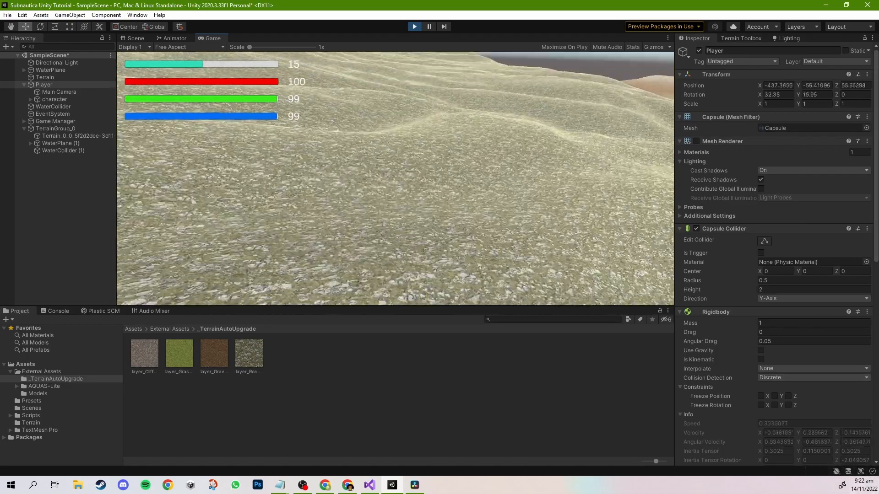
key(w)
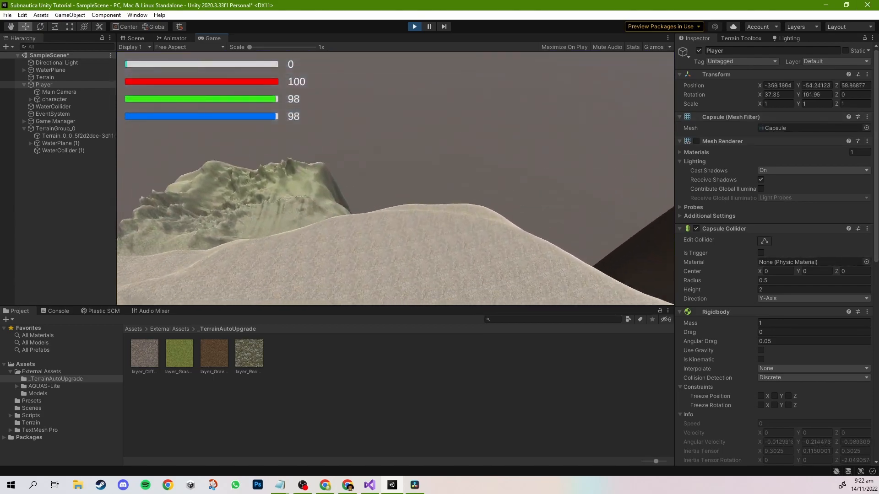
key(w)
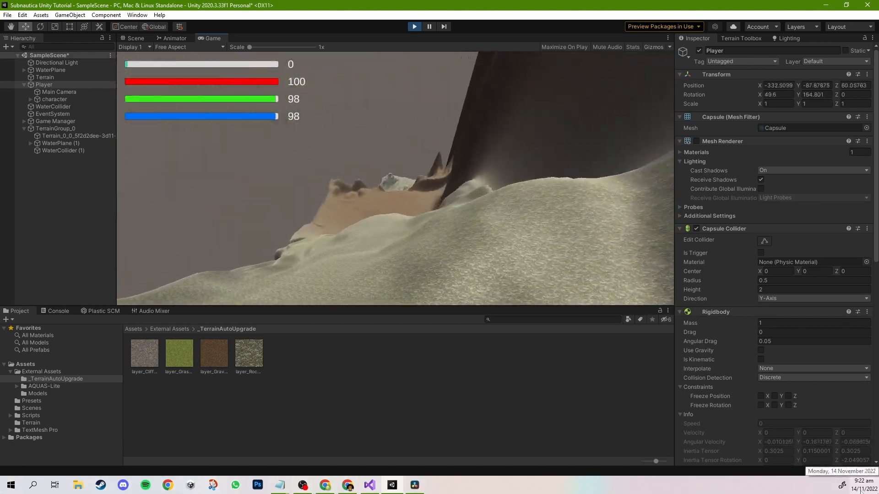
key(w)
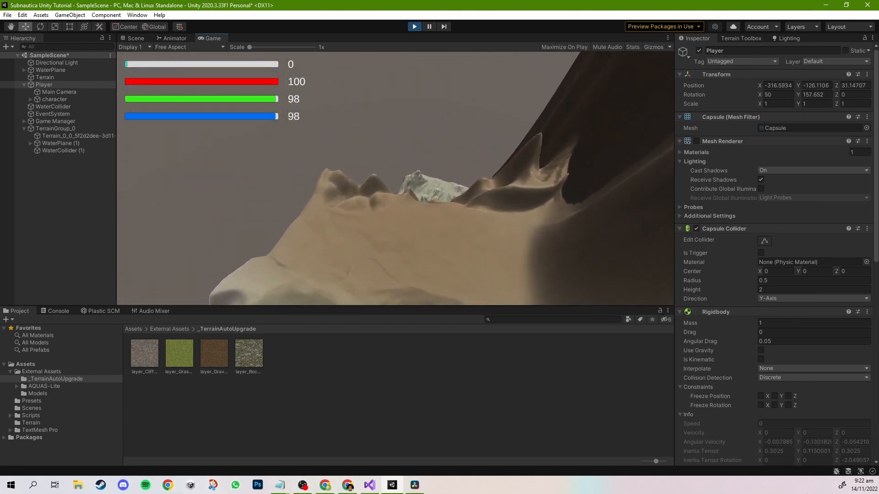
key(w)
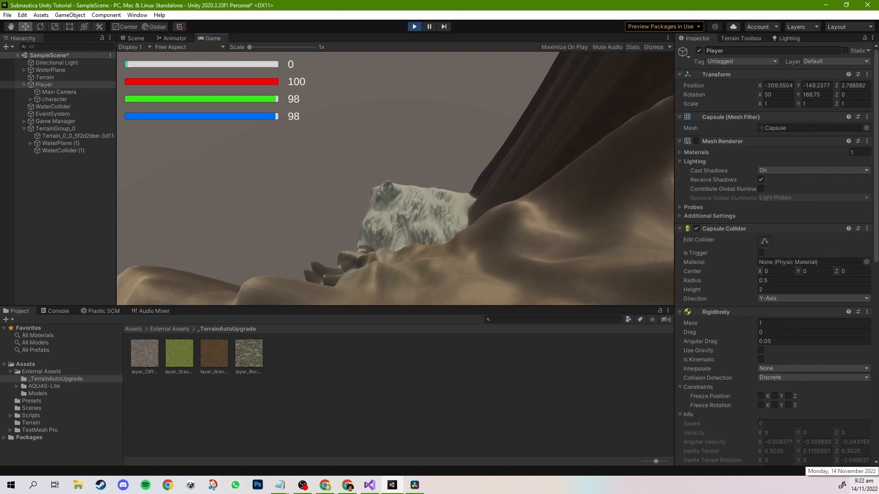
key(w)
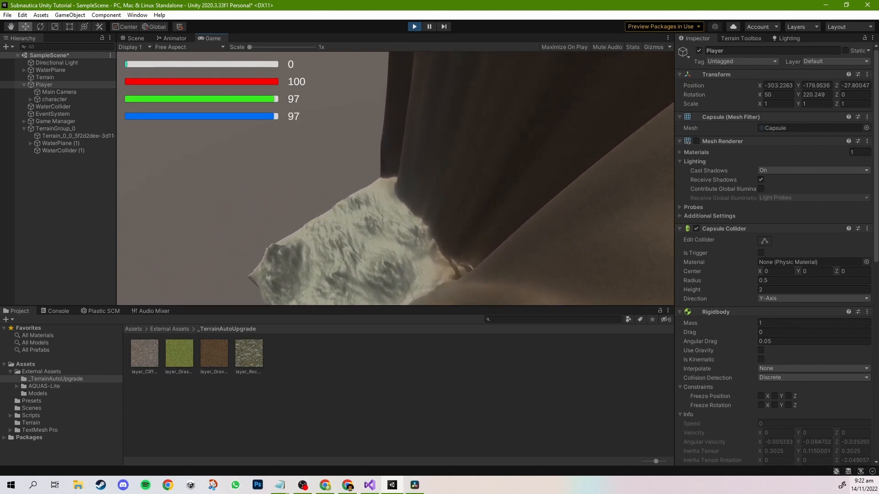
key(w)
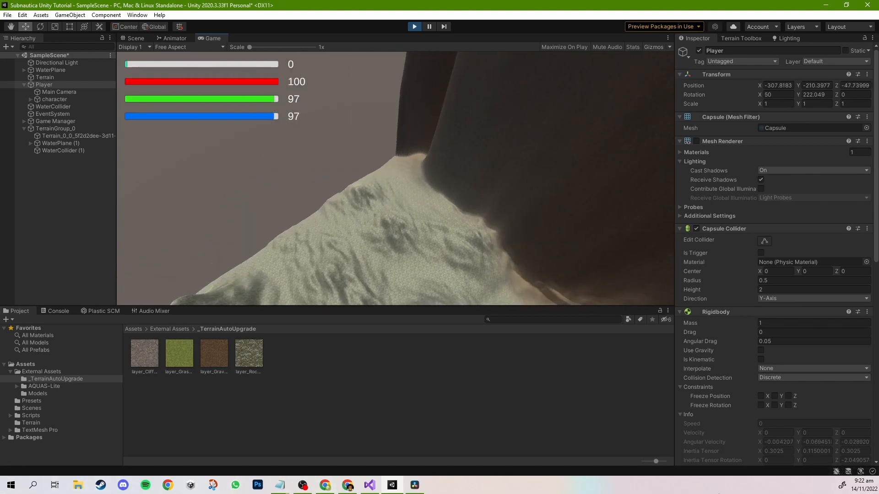
key(w)
key(w)
key(w)
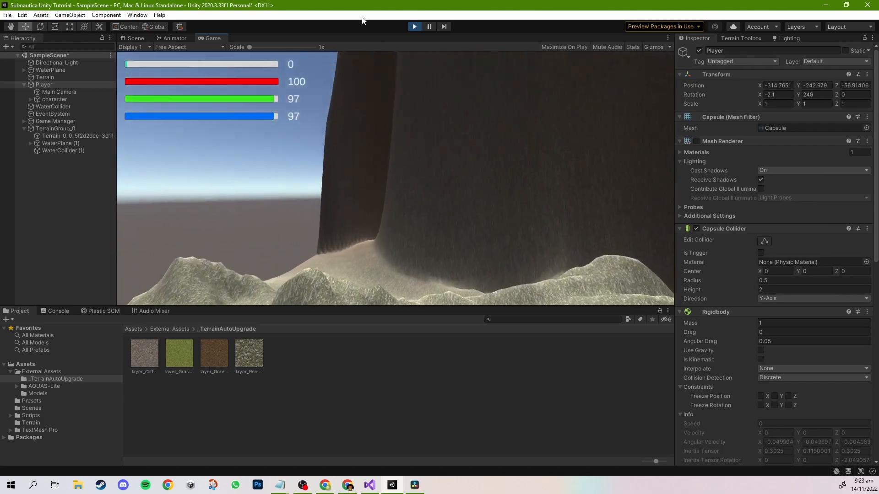
click(414, 26)
scroll(448, 139, down, 8)
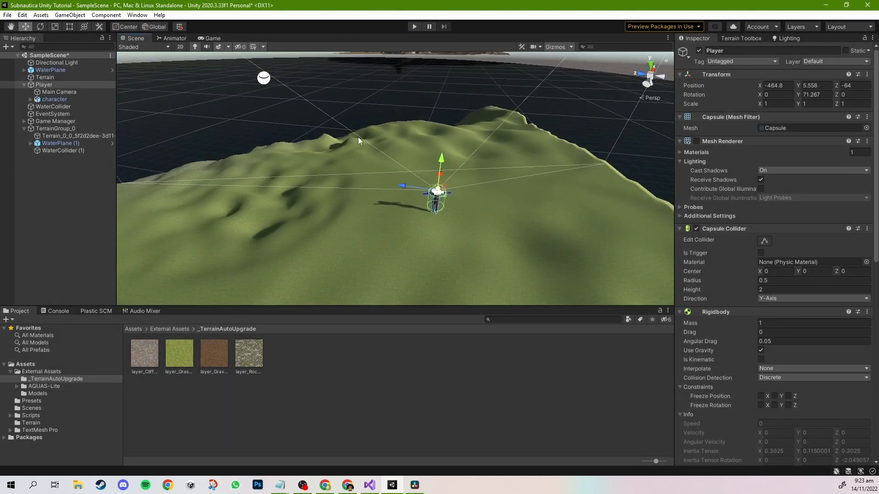
scroll(347, 138, down, 5)
middle_drag(344, 138, 412, 254)
alt+drag(199, 226, 366, 200)
middle_drag(366, 201, 506, 126)
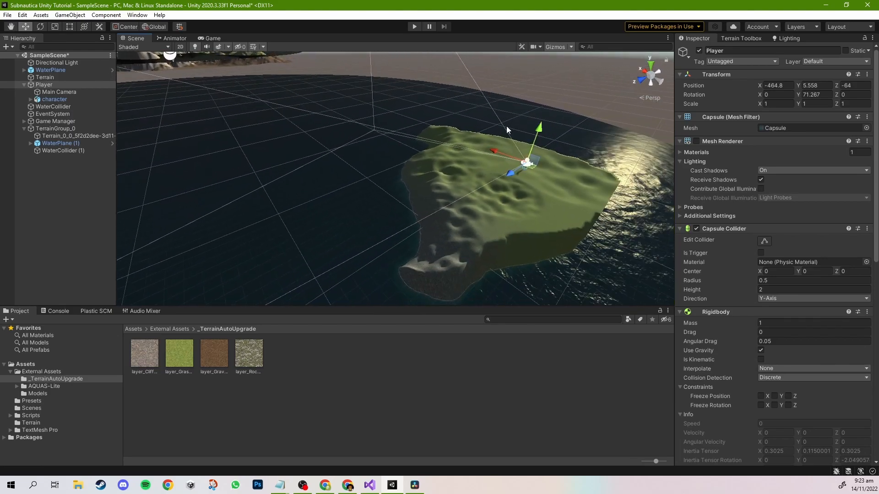